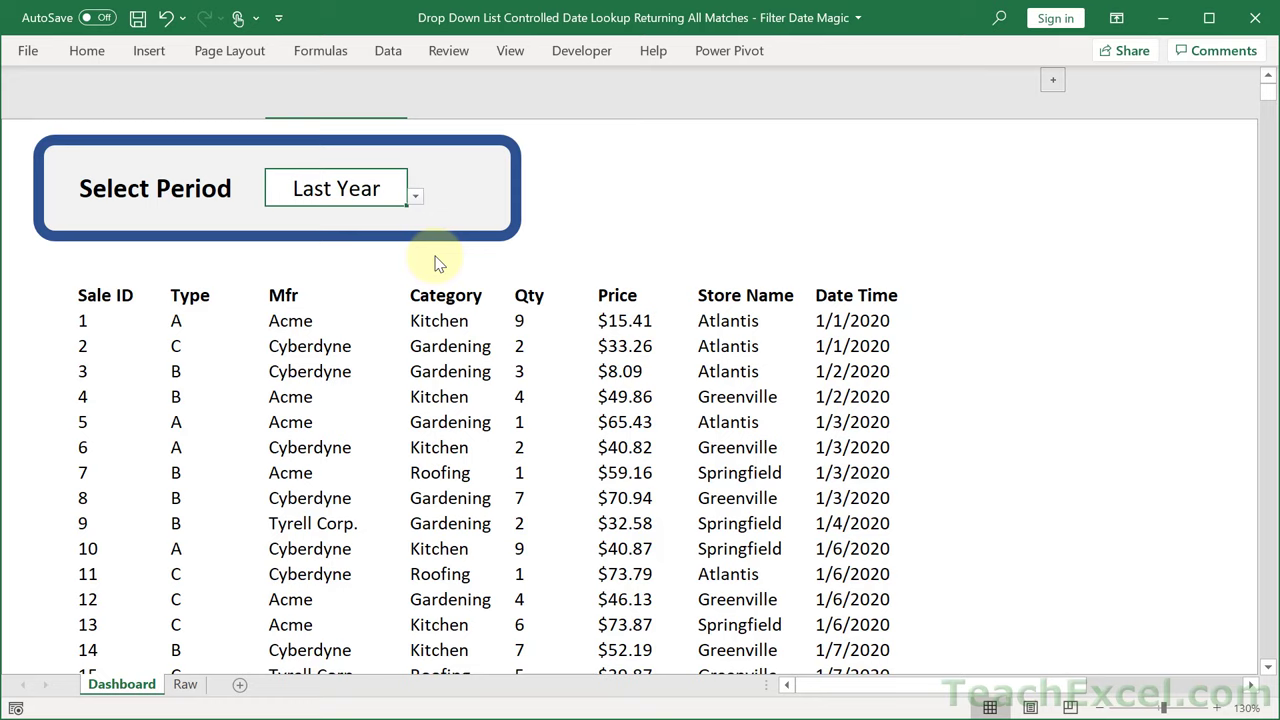
# Set the Select Period dropdown to This Month and look through the filtered sales records.
pyautogui.click(415, 197)
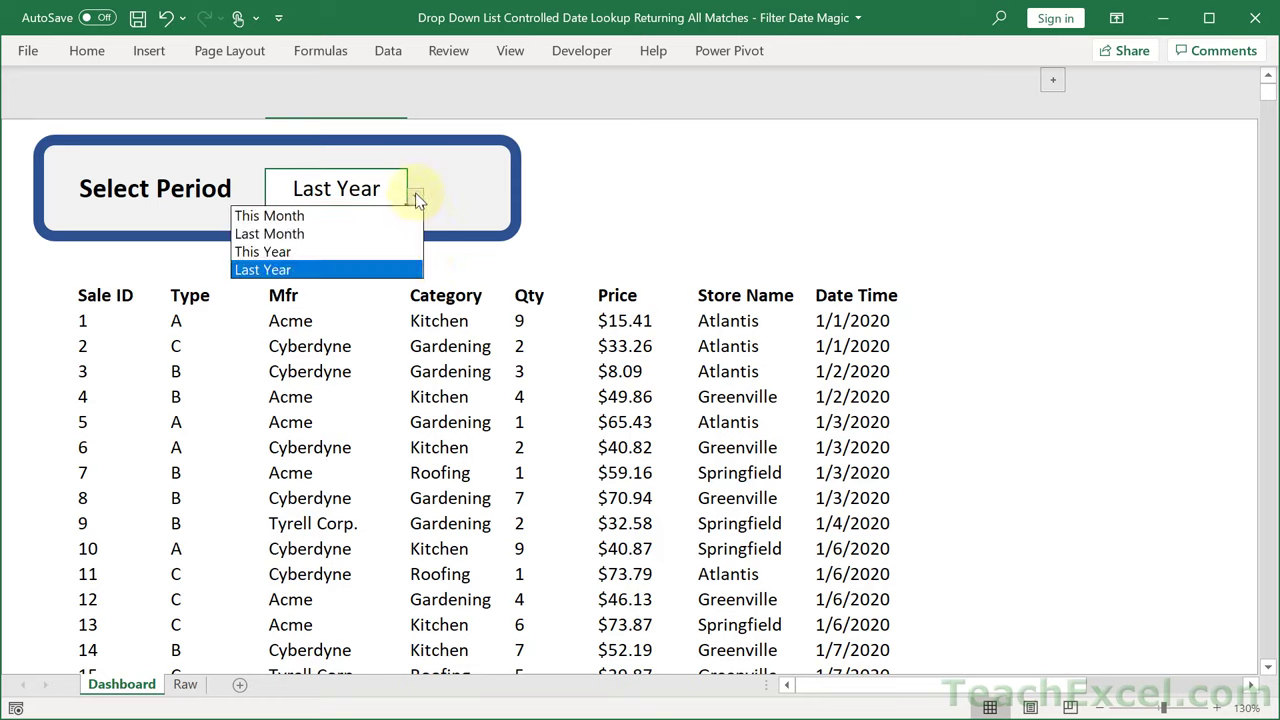
pyautogui.click(314, 220)
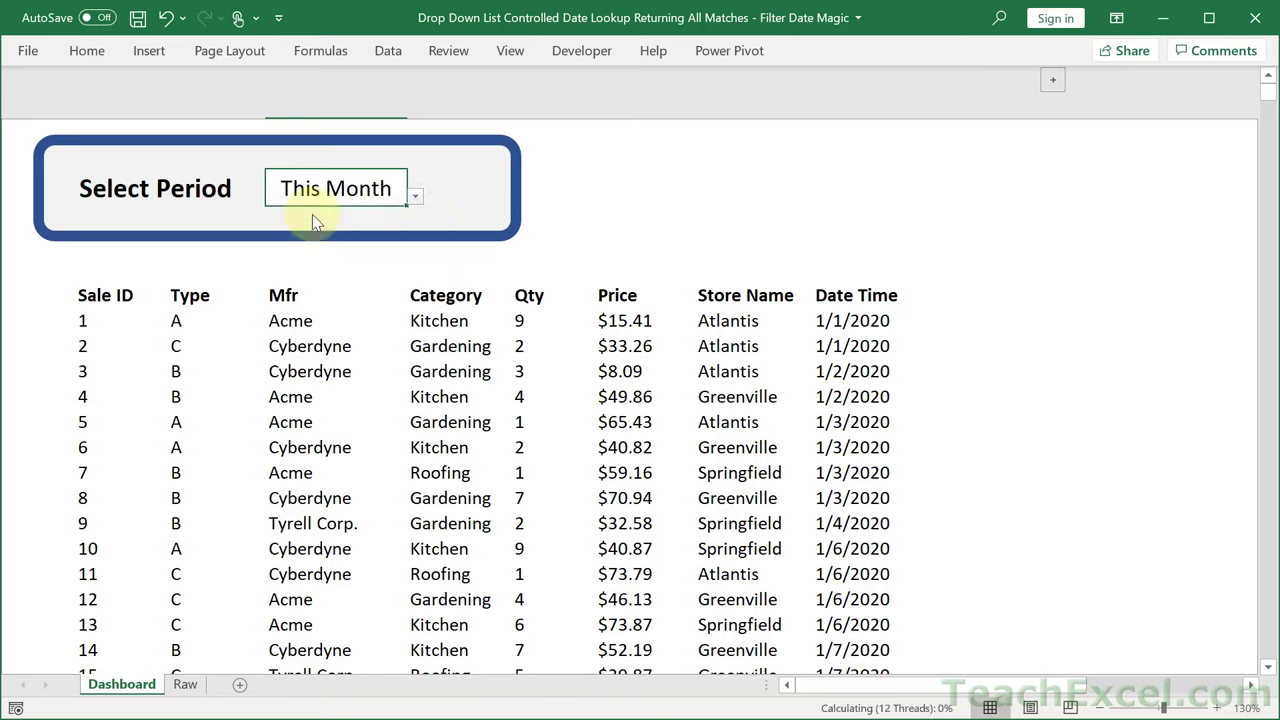
pyautogui.scroll(-2, 555, 473)
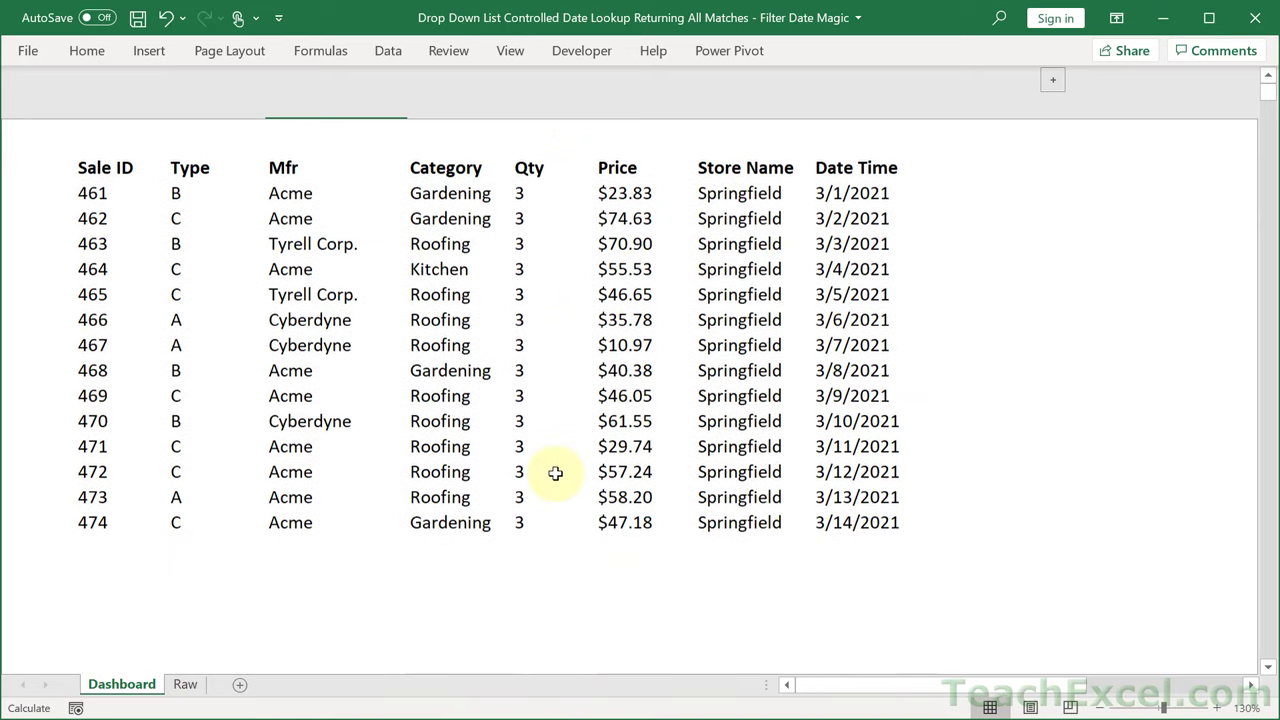
pyautogui.scroll(2, 555, 473)
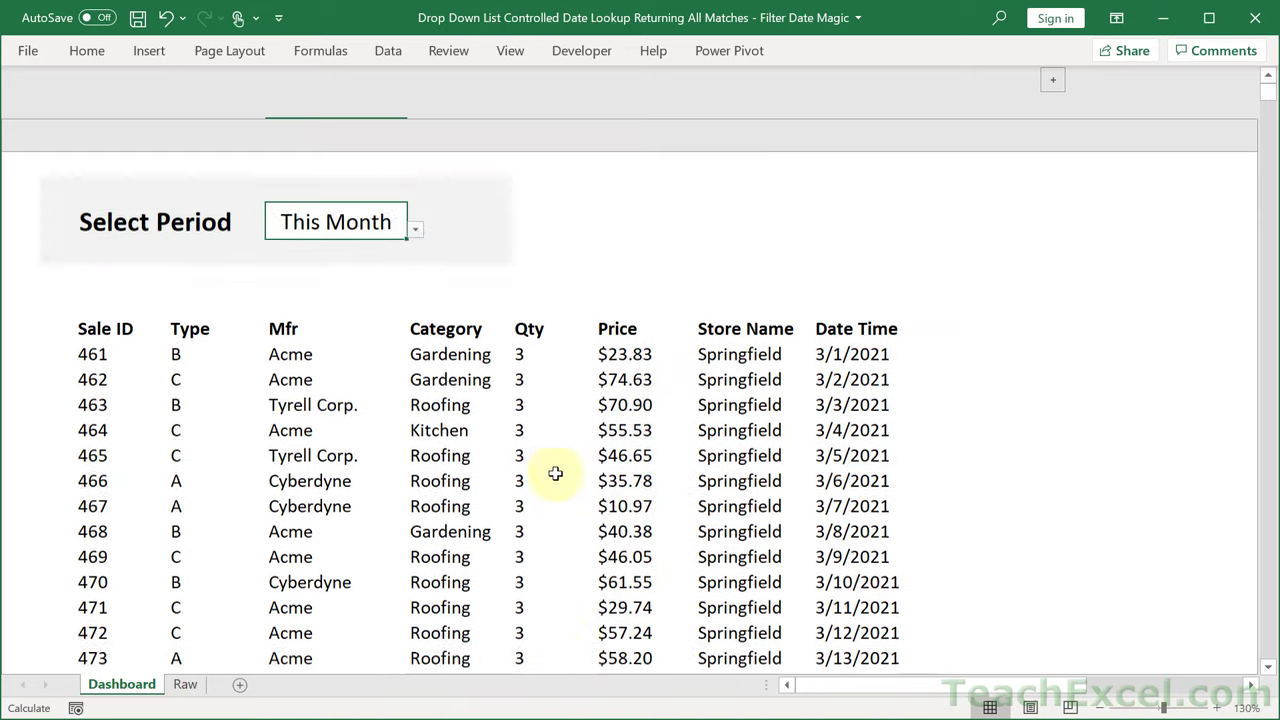
# Set the Select Period dropdown to Last Month and review all the matching sales records.
pyautogui.click(415, 199)
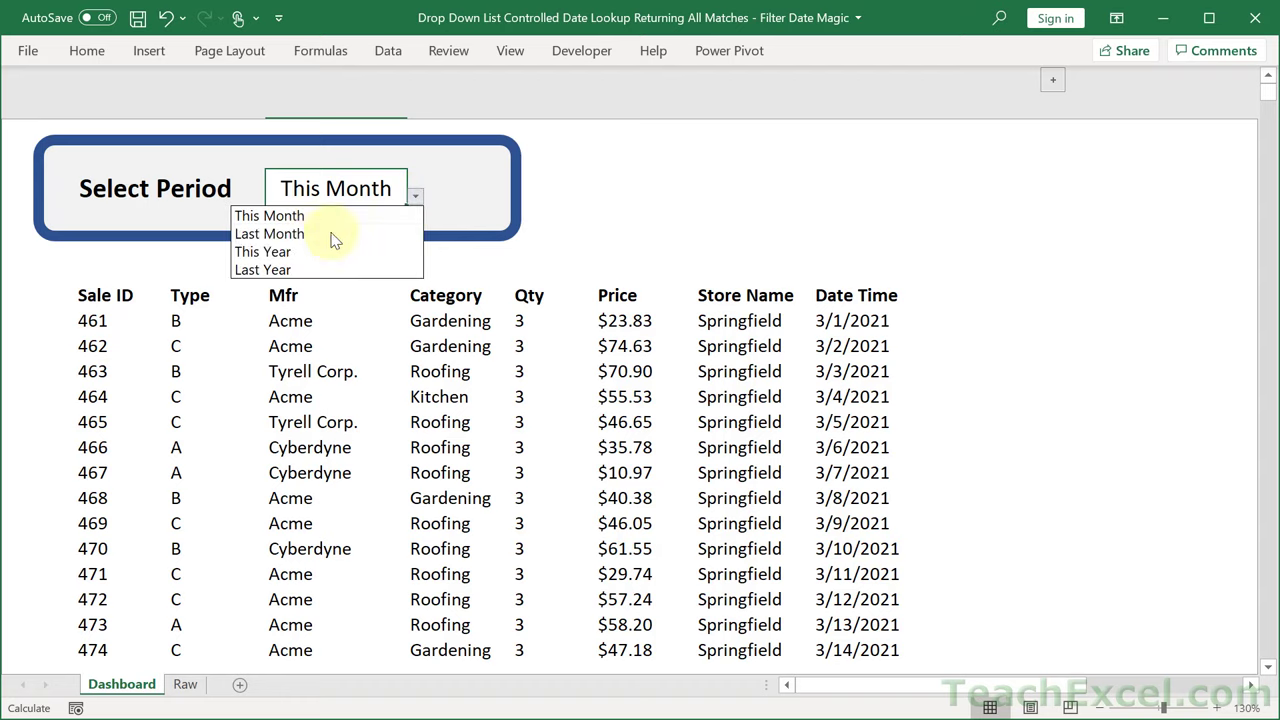
pyautogui.click(312, 240)
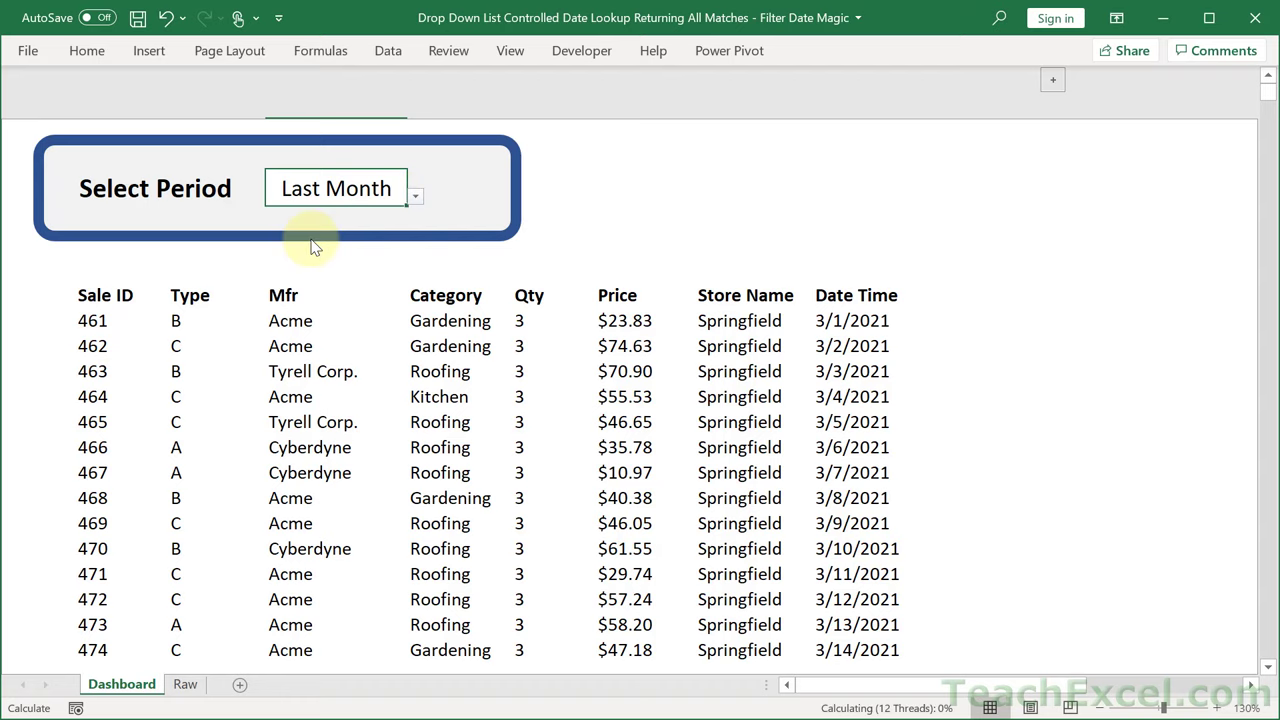
pyautogui.scroll(-5, 517, 450)
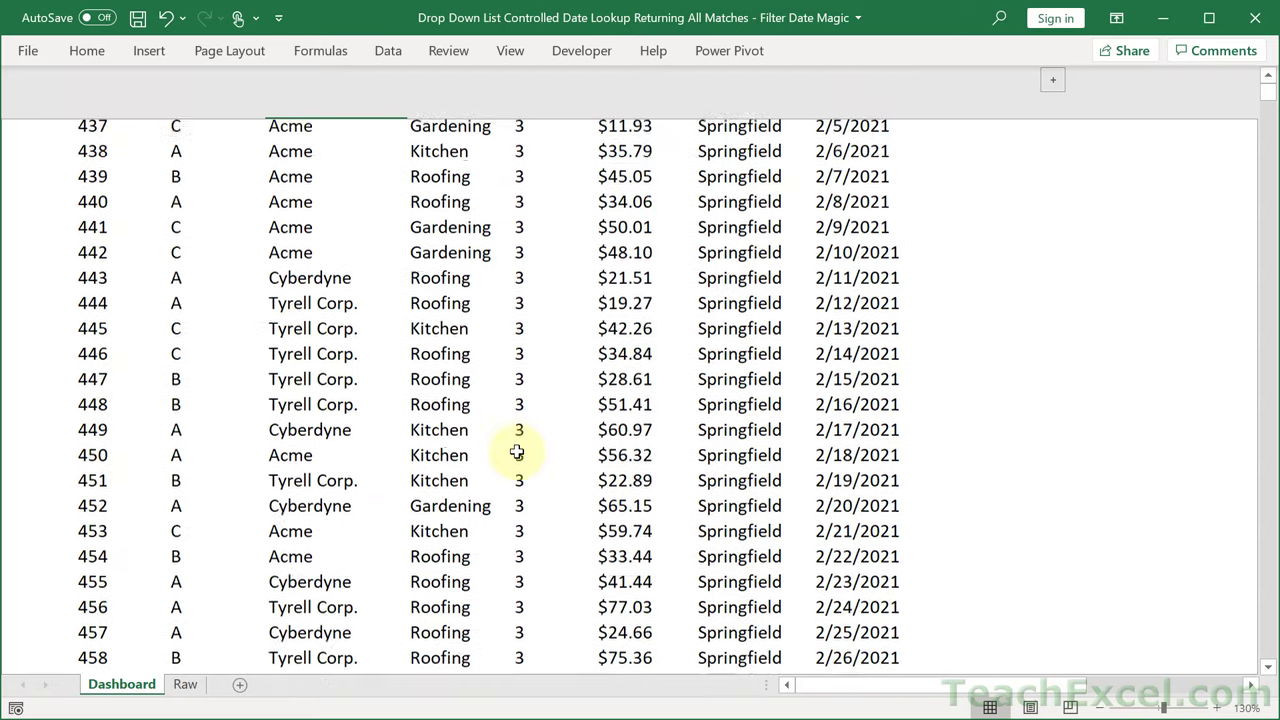
pyautogui.scroll(-3, 517, 450)
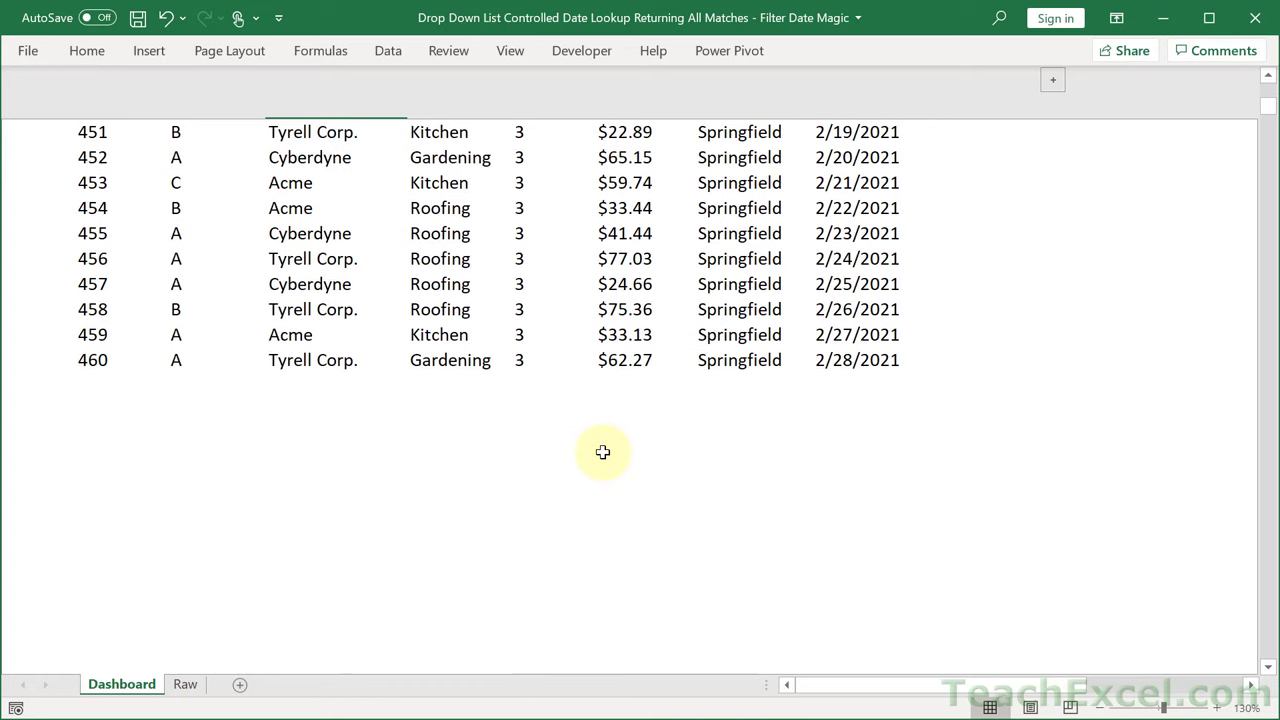
pyautogui.scroll(5, 603, 452)
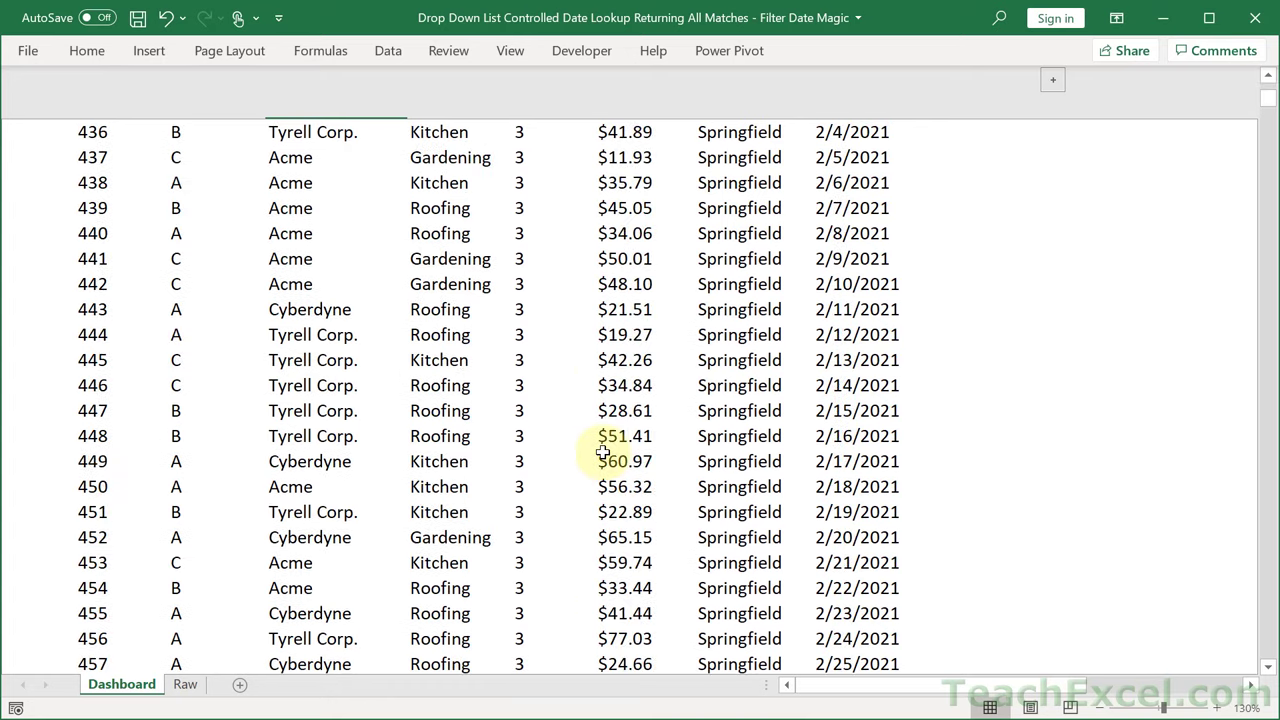
pyautogui.scroll(3, 603, 452)
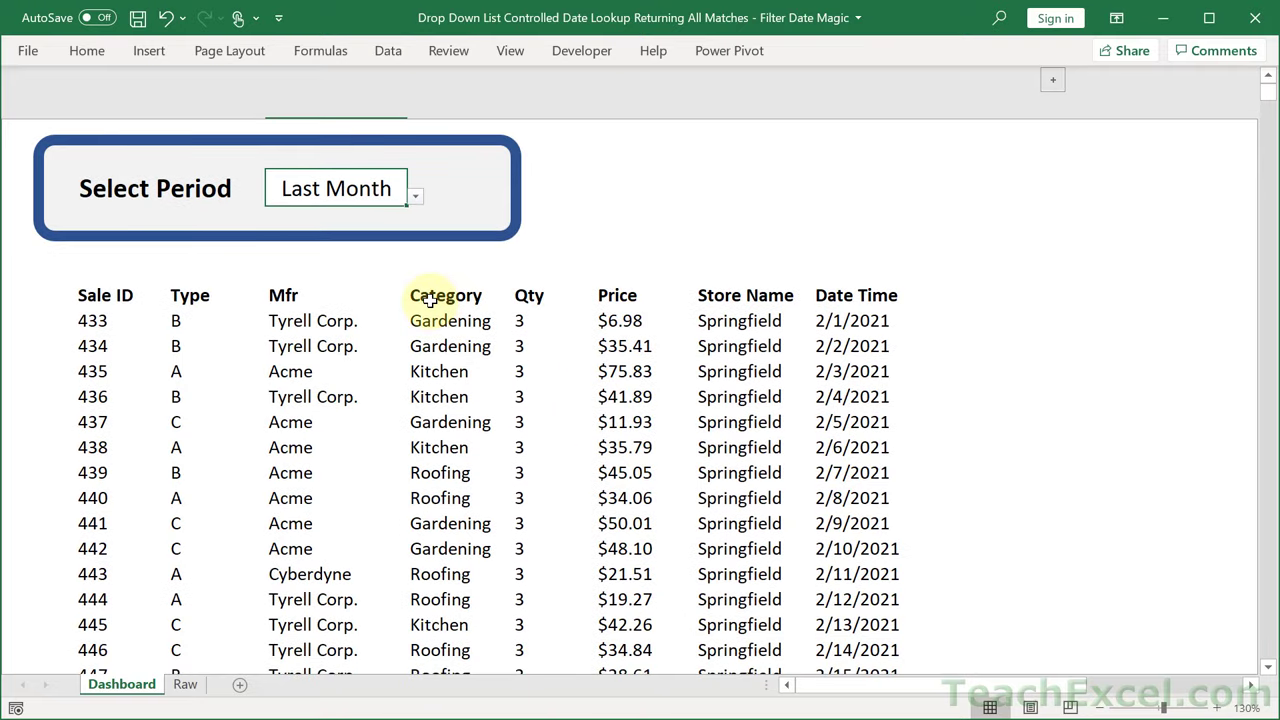
pyautogui.click(415, 196)
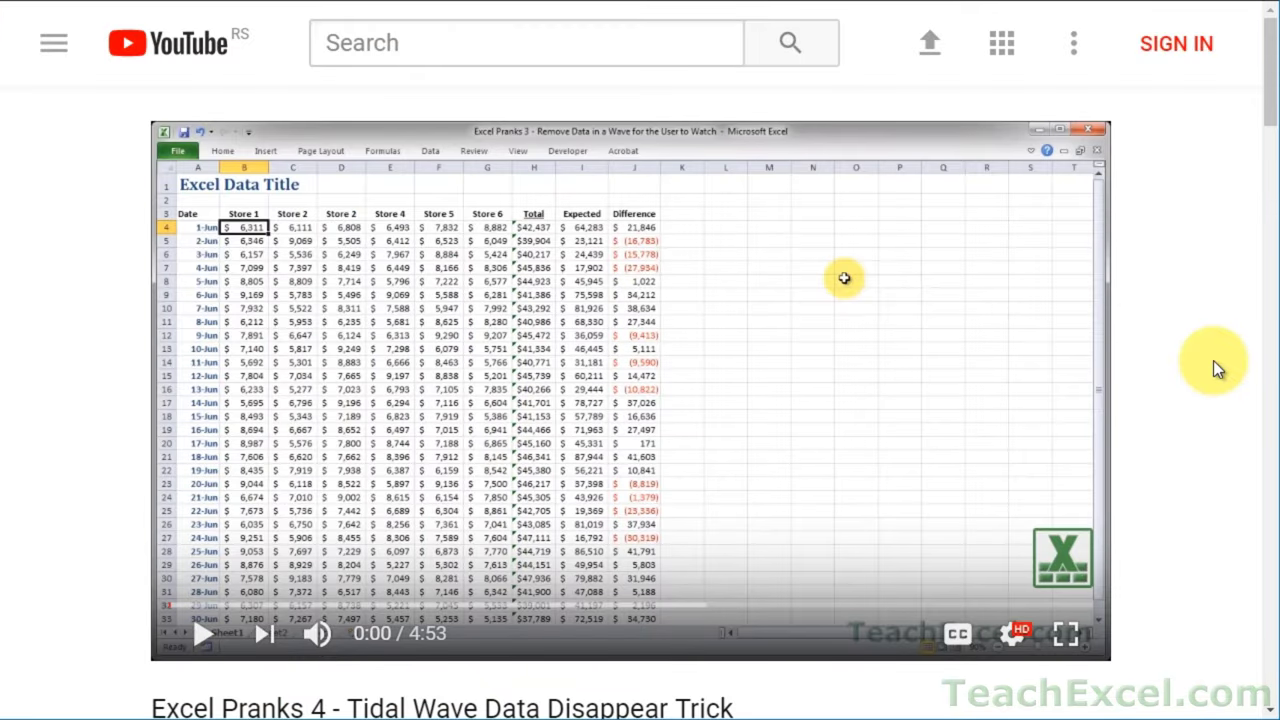
# On YouTube, open the Excel file link in the video description and choose a downloadable file on the tutorial page.
pyautogui.scroll(-5, 1213, 368)
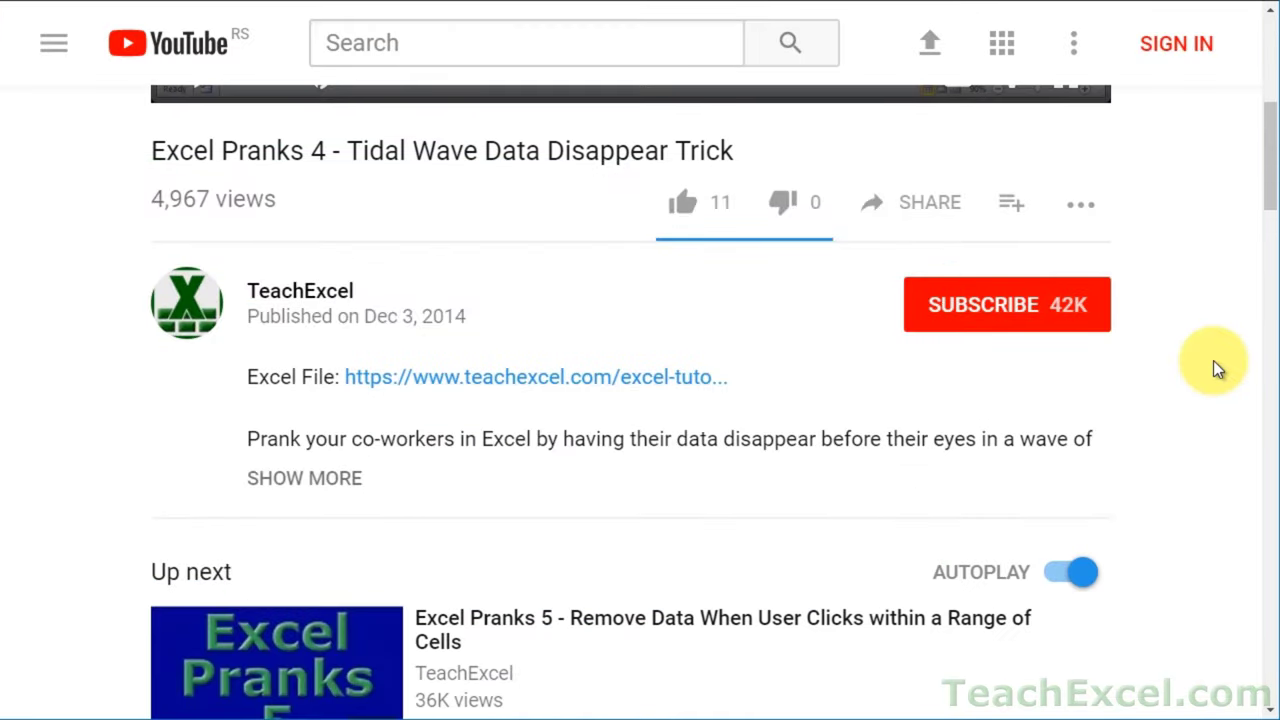
pyautogui.click(457, 391)
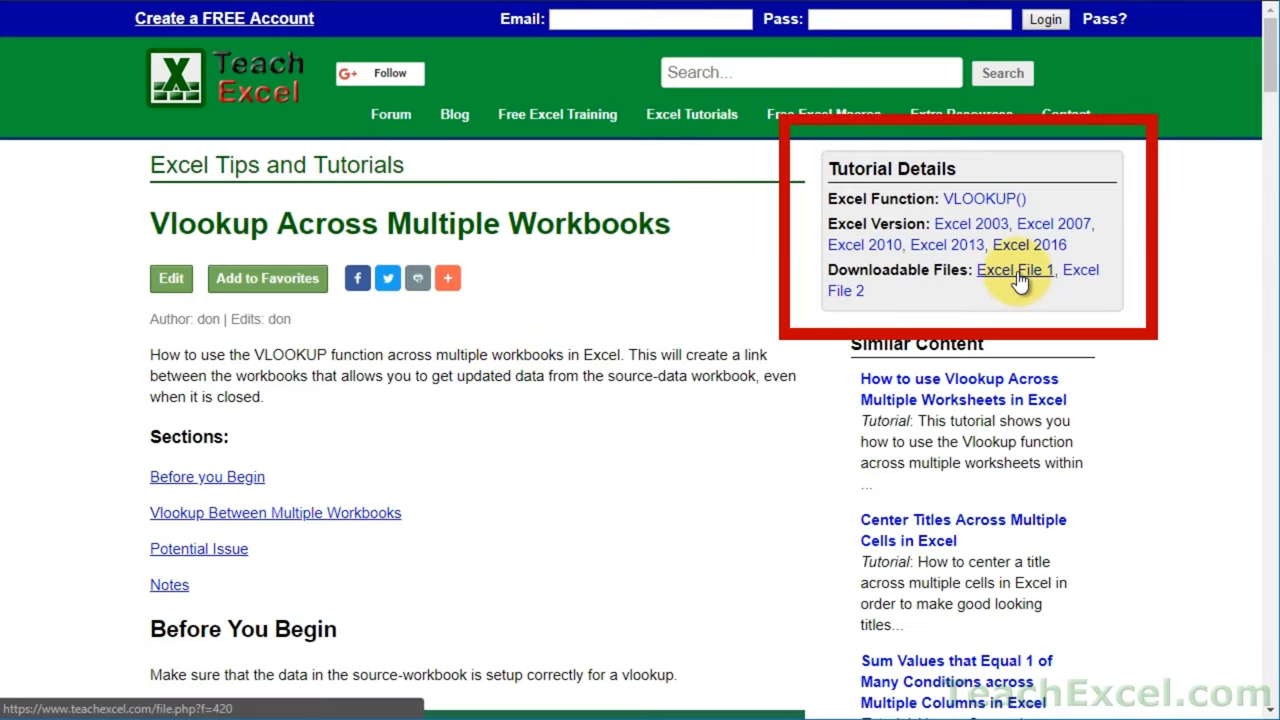
pyautogui.click(1100, 272)
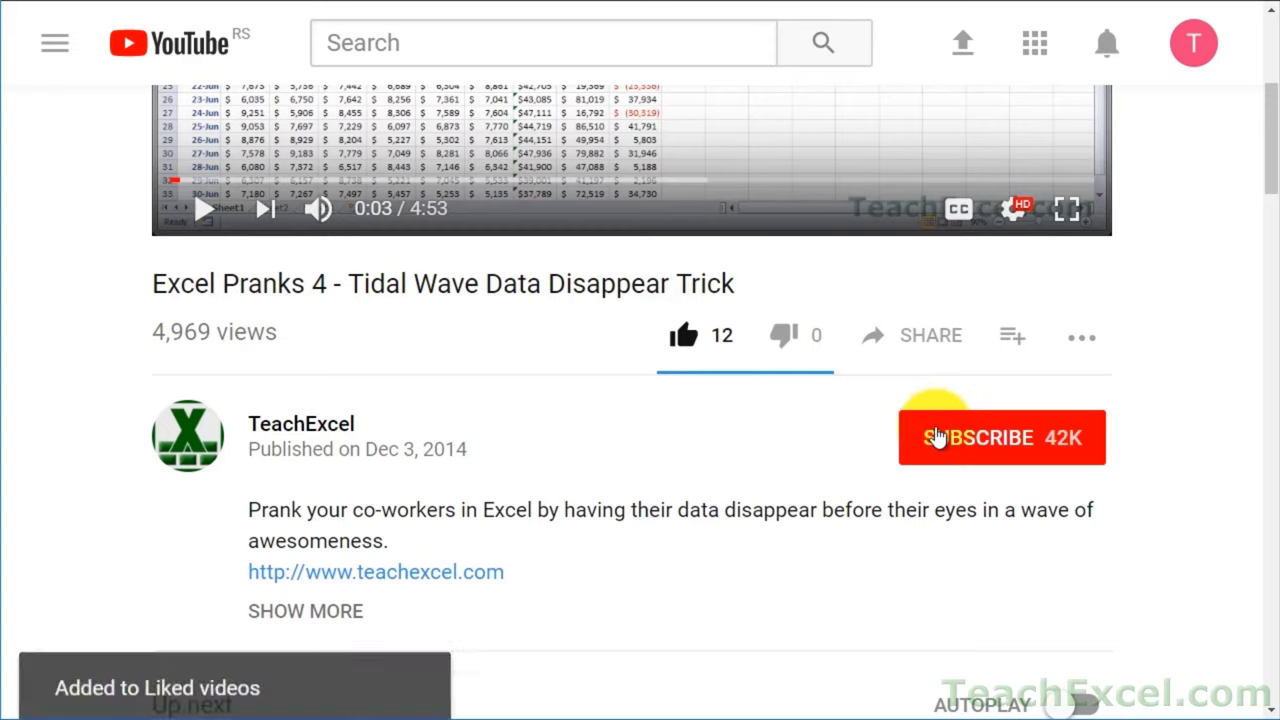
# Subscribe to the TeachExcel channel and turn on its notifications.
pyautogui.click(936, 437)
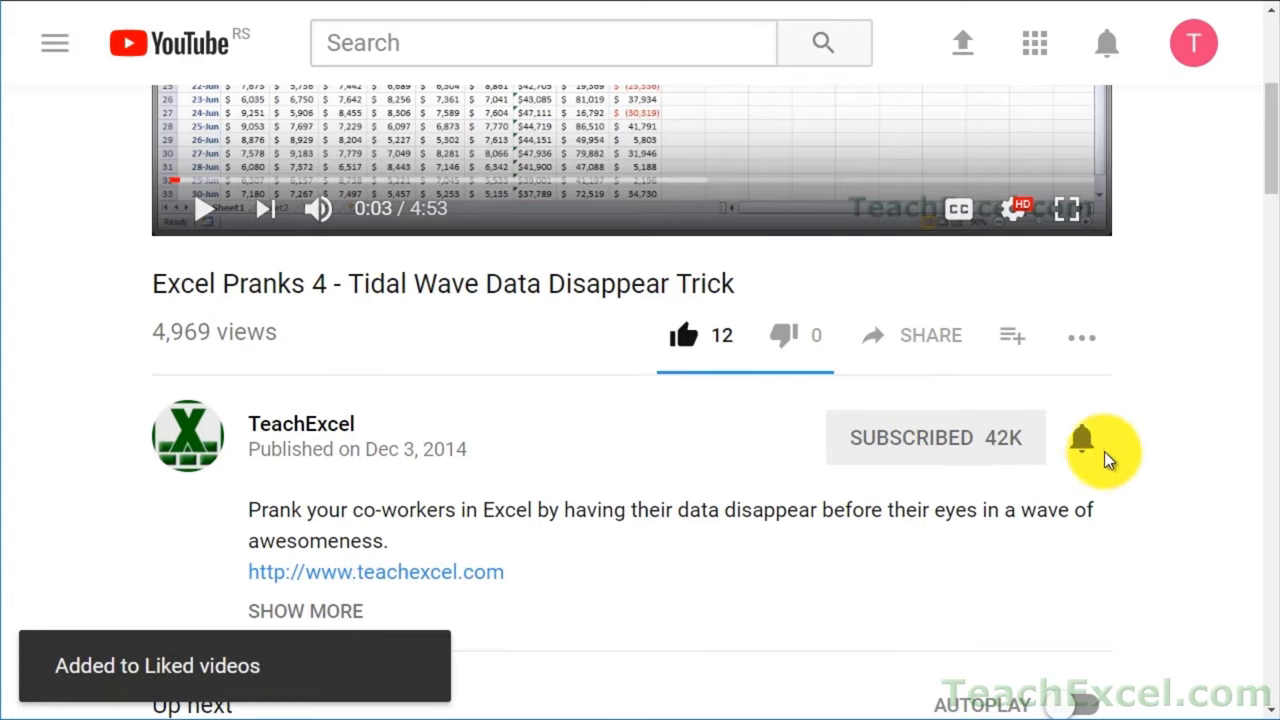
pyautogui.click(1090, 450)
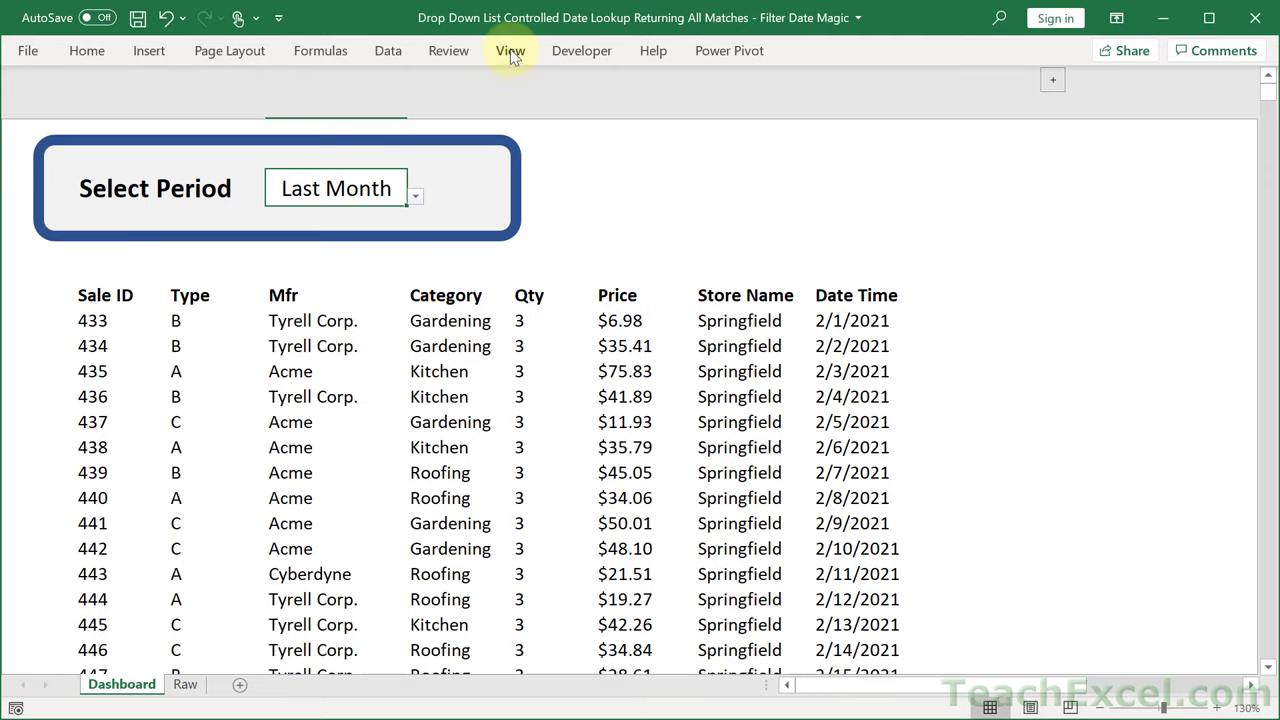
# In the Excel workbook, show the gridlines, row and column headings, and formula bar.
pyautogui.doubleClick(510, 51)
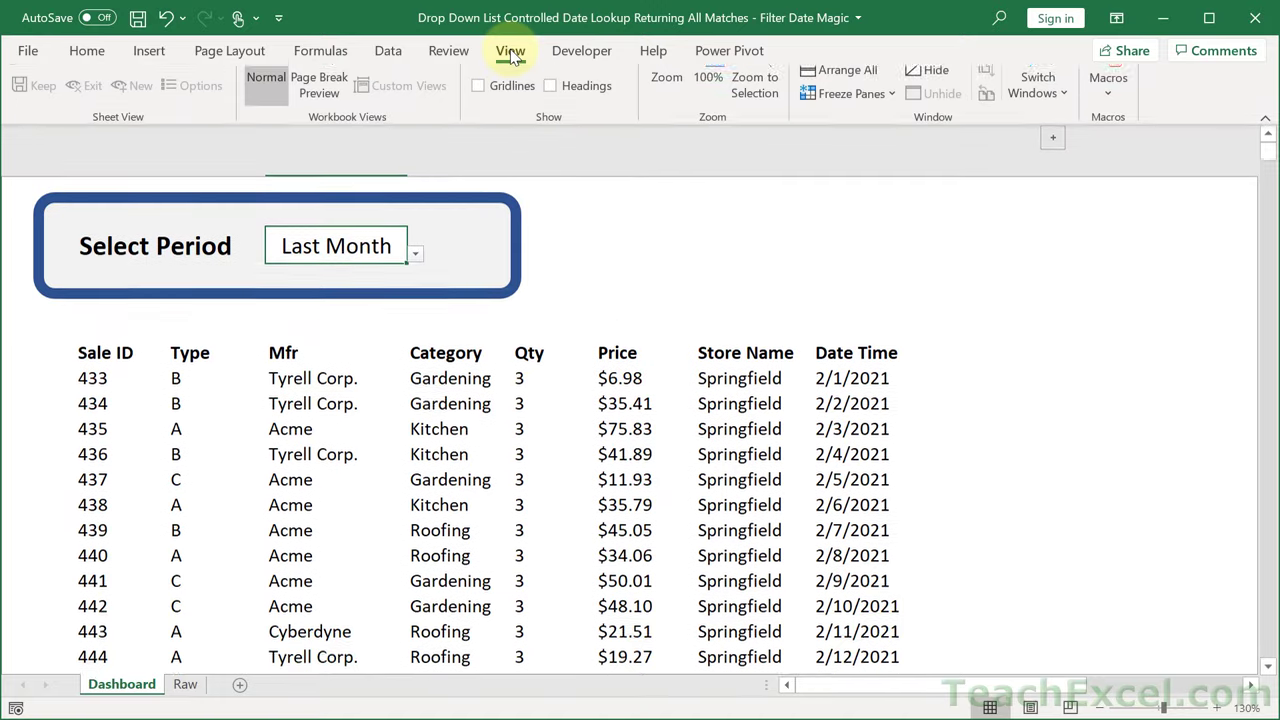
pyautogui.click(512, 121)
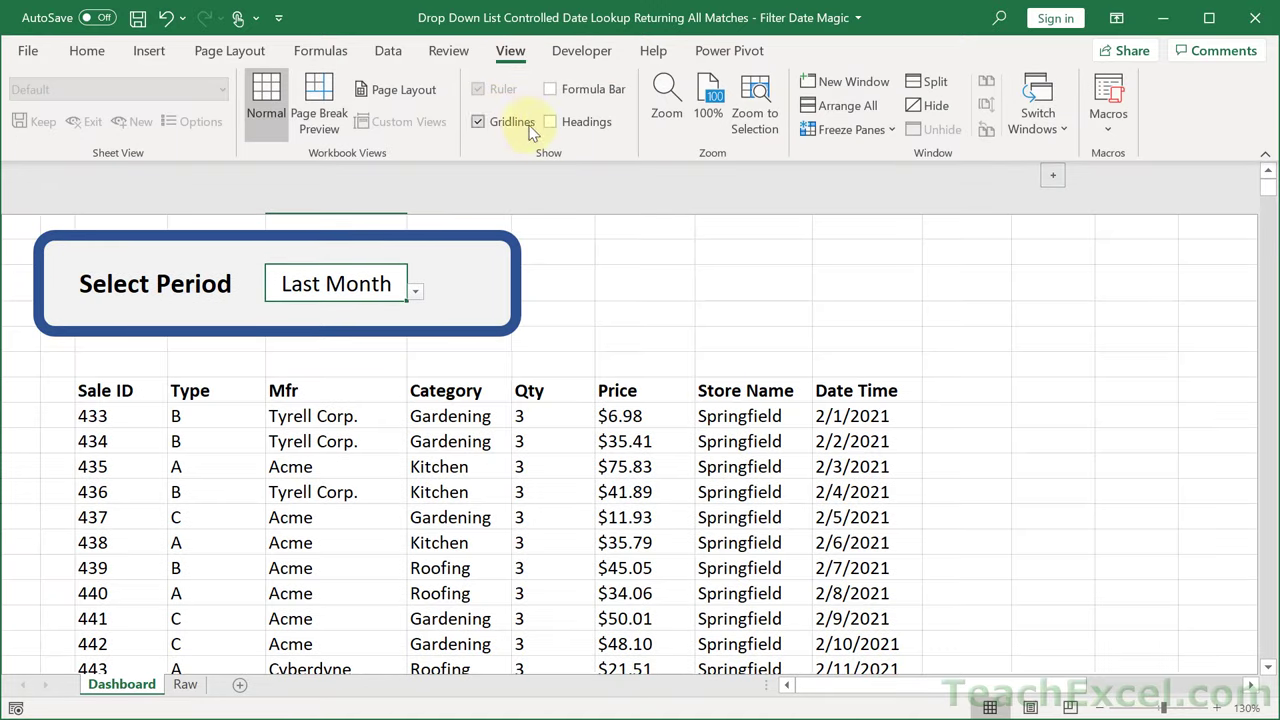
pyautogui.click(578, 121)
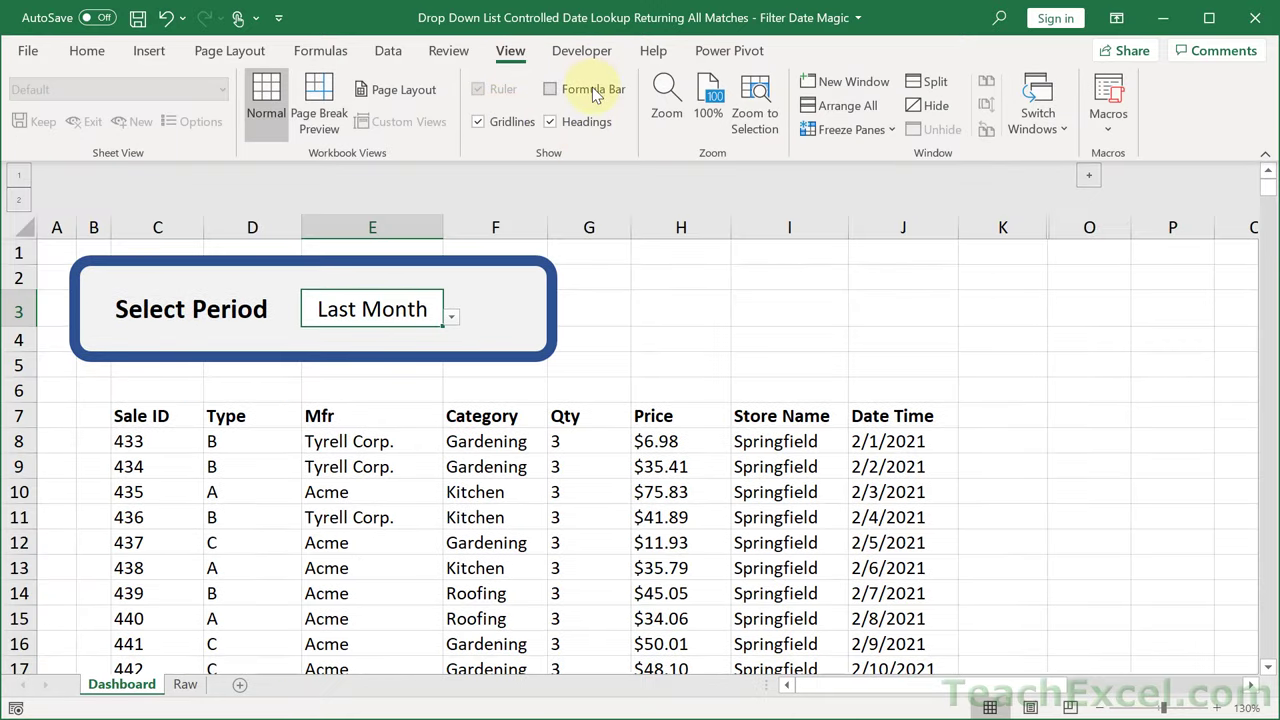
pyautogui.click(592, 89)
# Expand the collapsed column group between columns K and O on the Dashboard sheet.
pyautogui.click(660, 318)
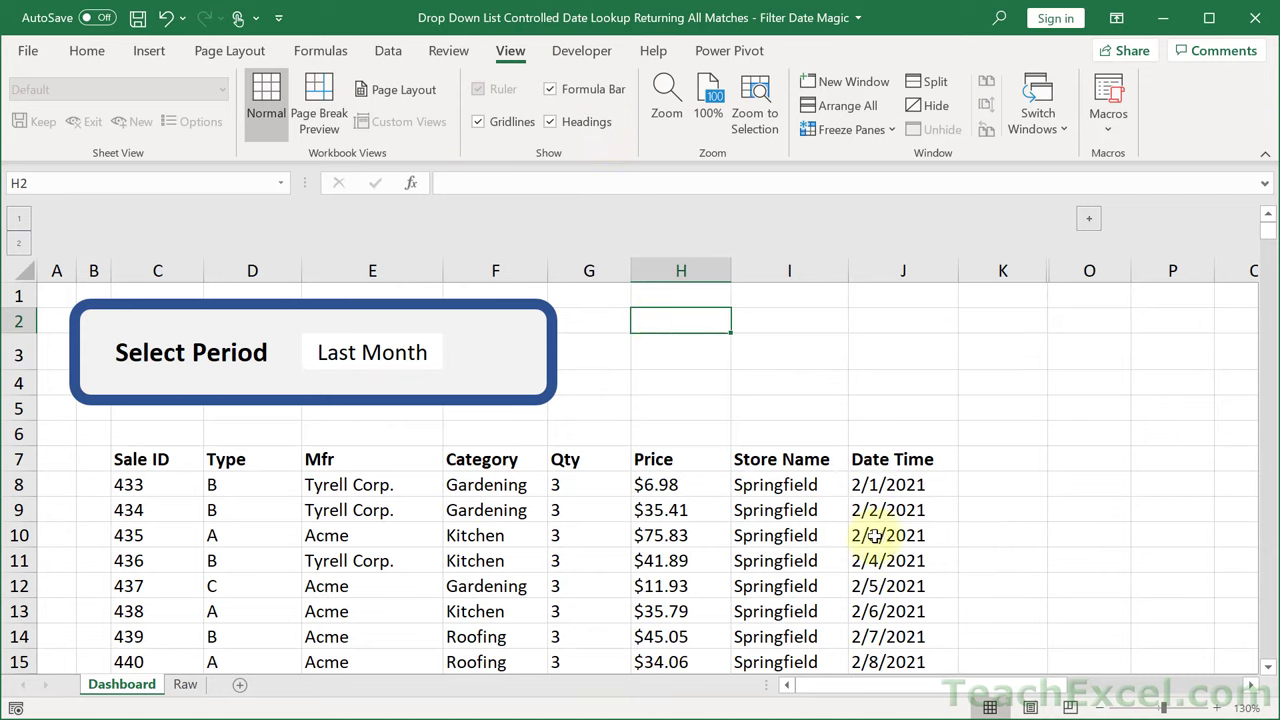
pyautogui.click(1086, 220)
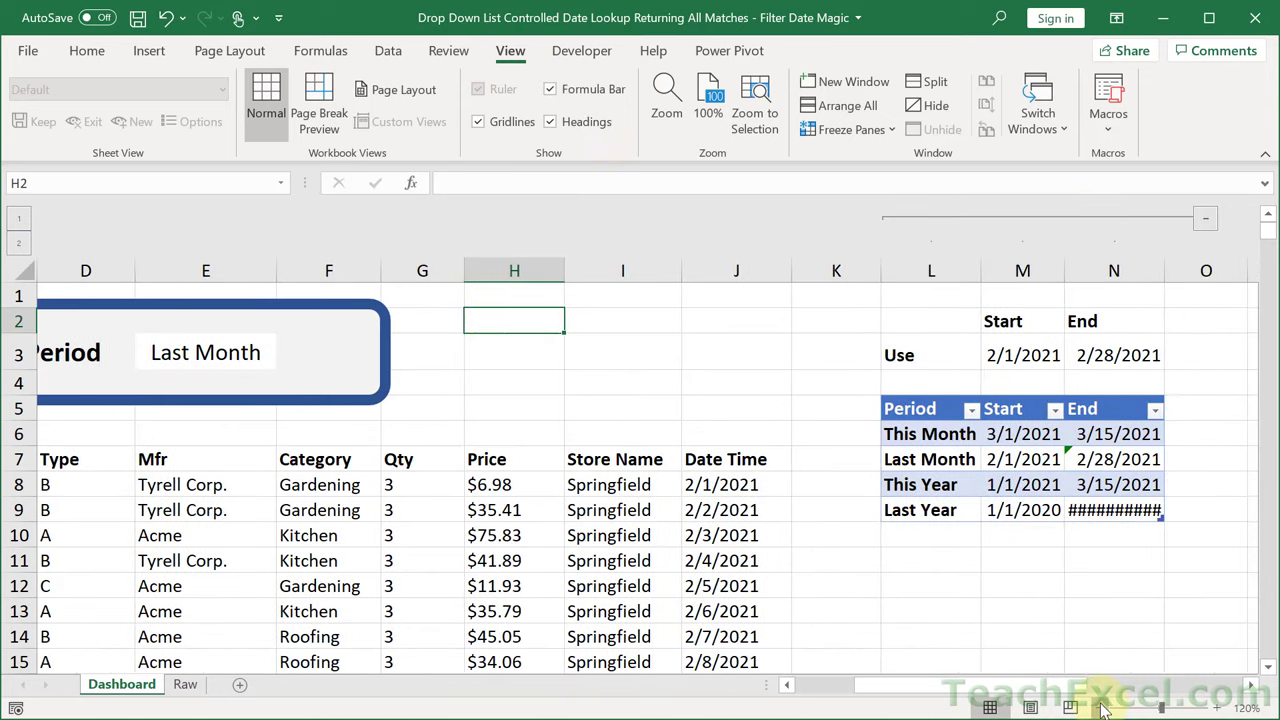
pyautogui.scroll(-4, 1102, 710)
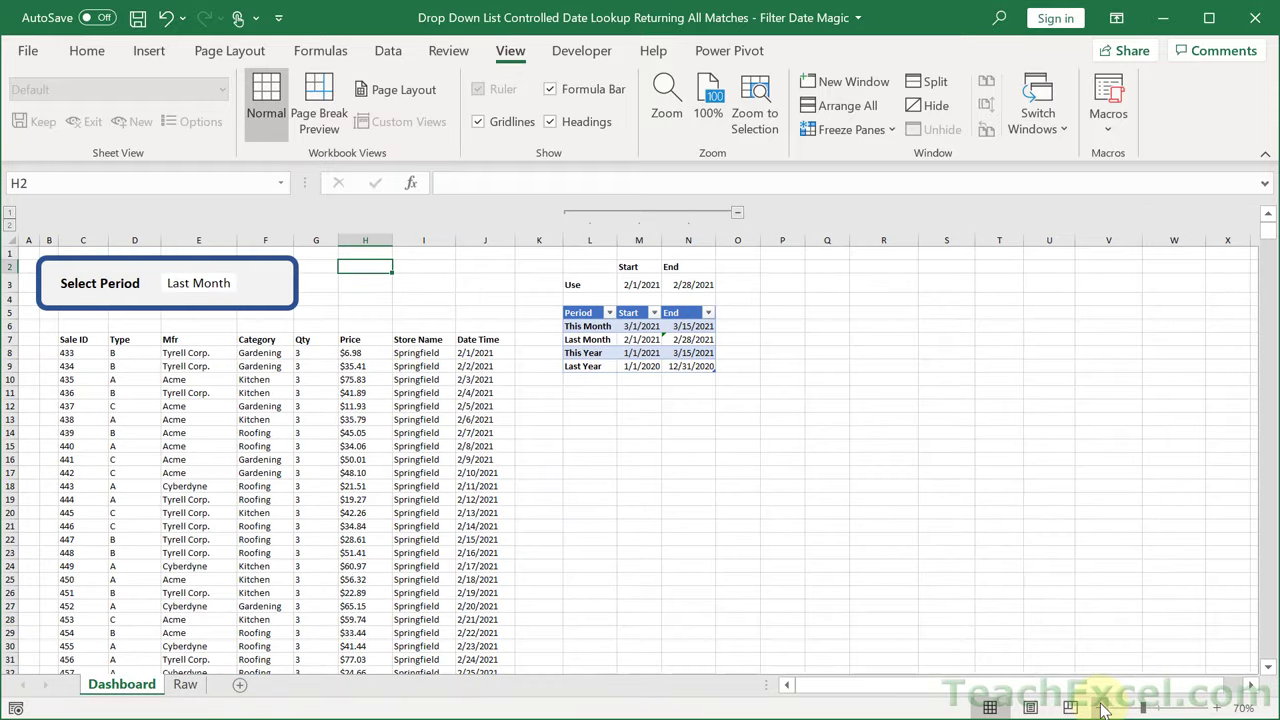
# Set the font color of columns O through V to Automatic.
pyautogui.click(748, 232)
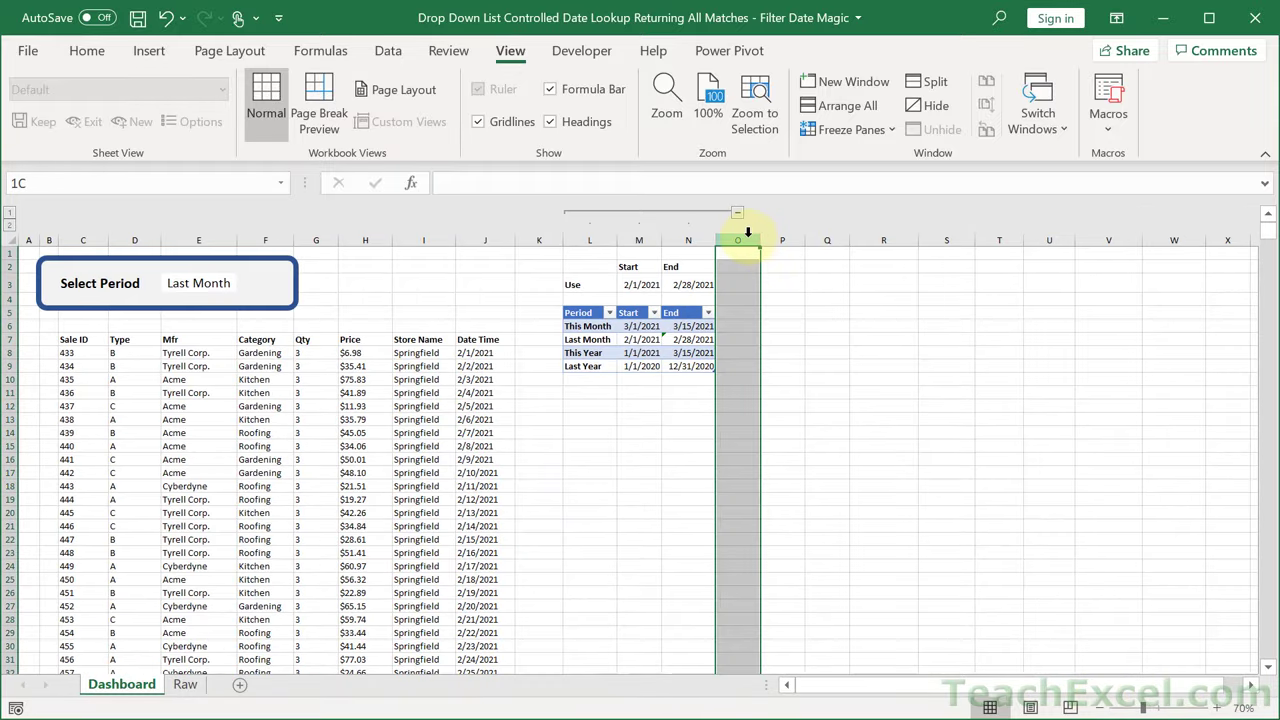
pyautogui.moveTo(748, 232); pyautogui.dragTo(1108, 240)
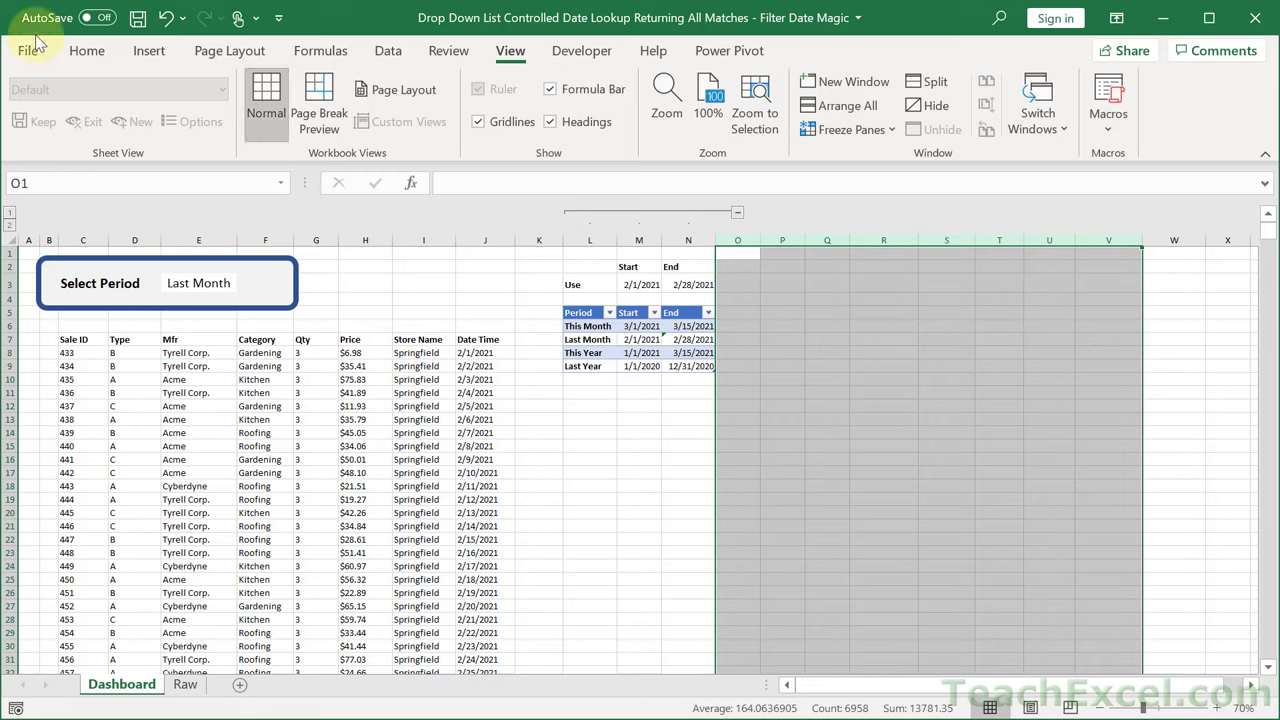
pyautogui.click(86, 50)
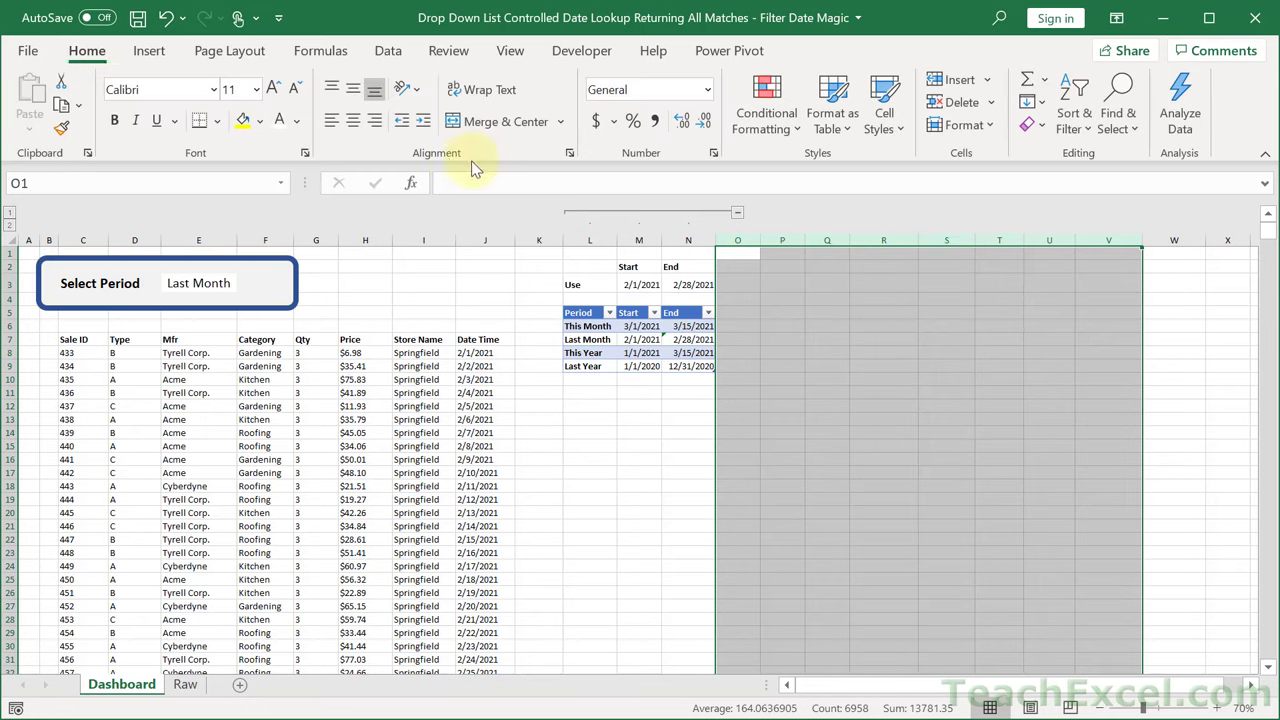
pyautogui.click(297, 120)
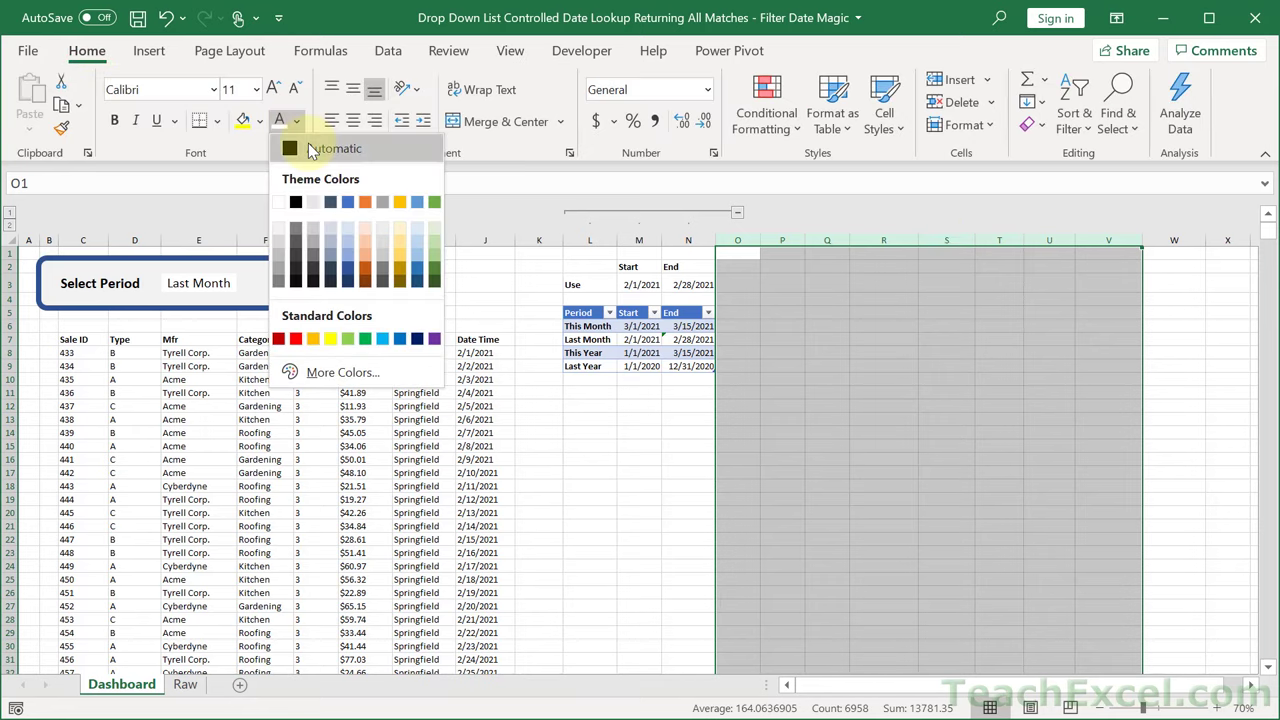
pyautogui.click(310, 150)
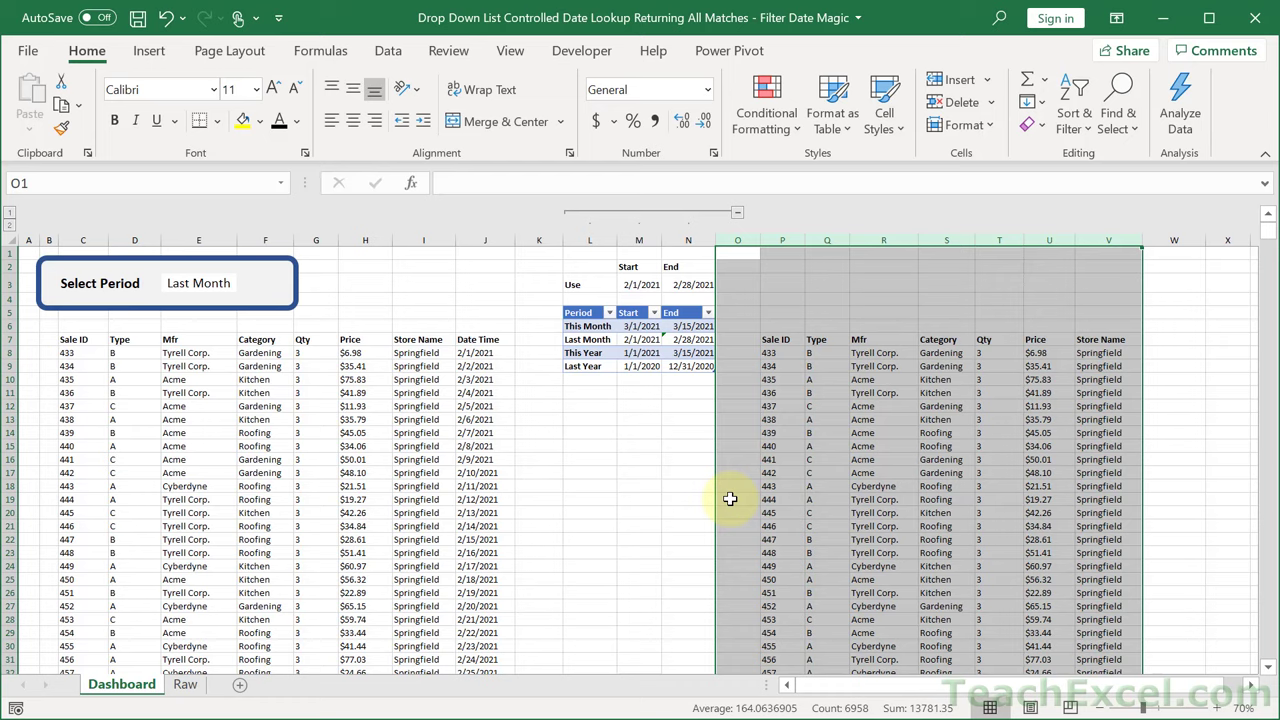
# Inspect the formula behind the filtered results on Dashboard and the source table on the Raw sheet.
pyautogui.click(510, 459)
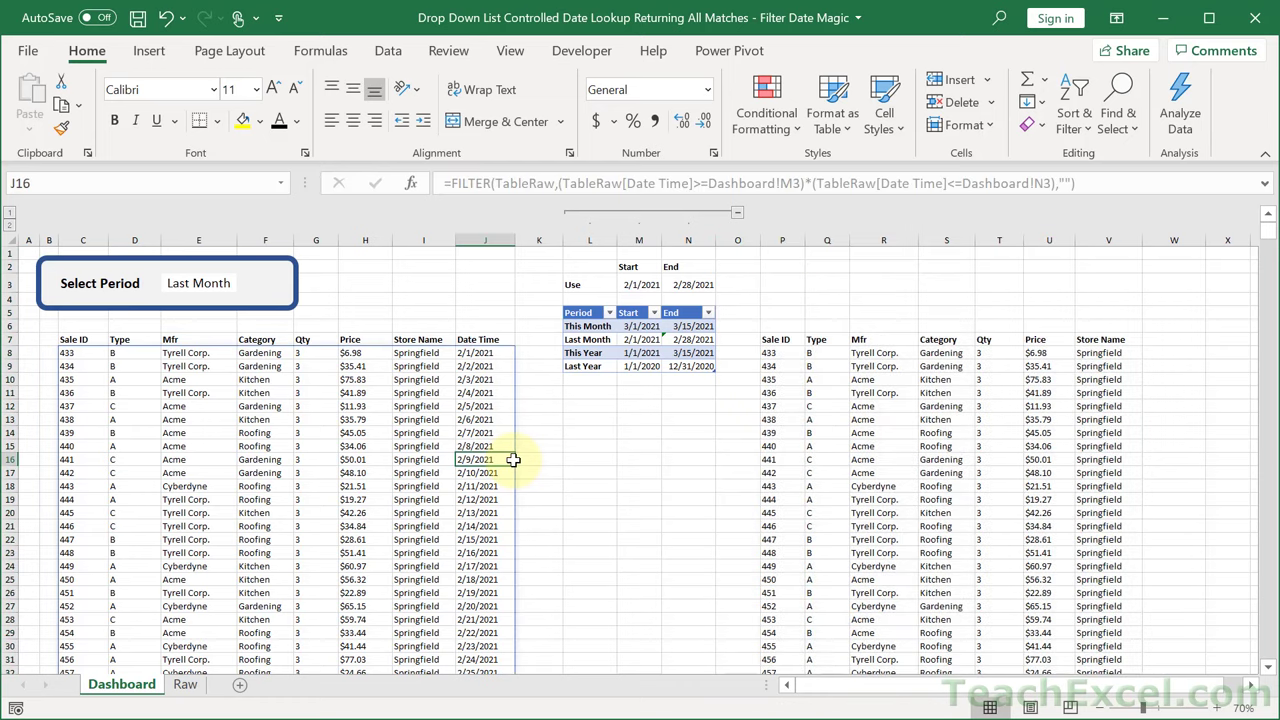
pyautogui.click(185, 684)
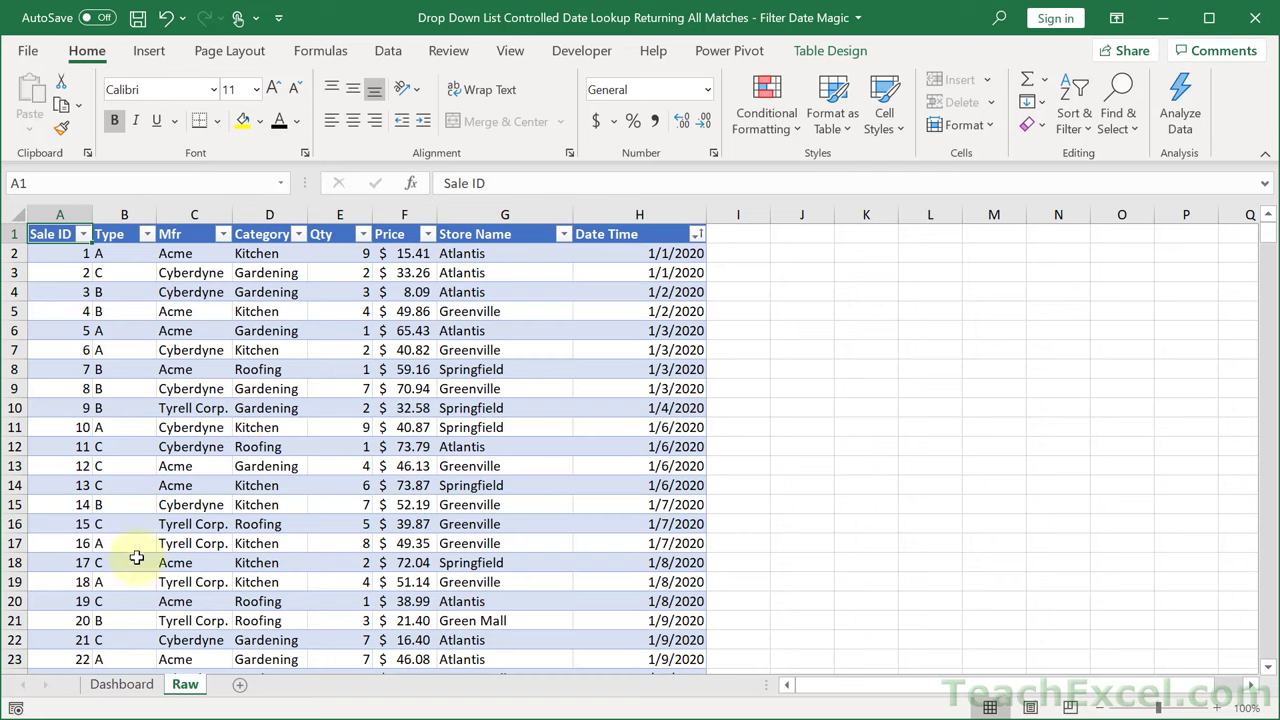
pyautogui.click(121, 686)
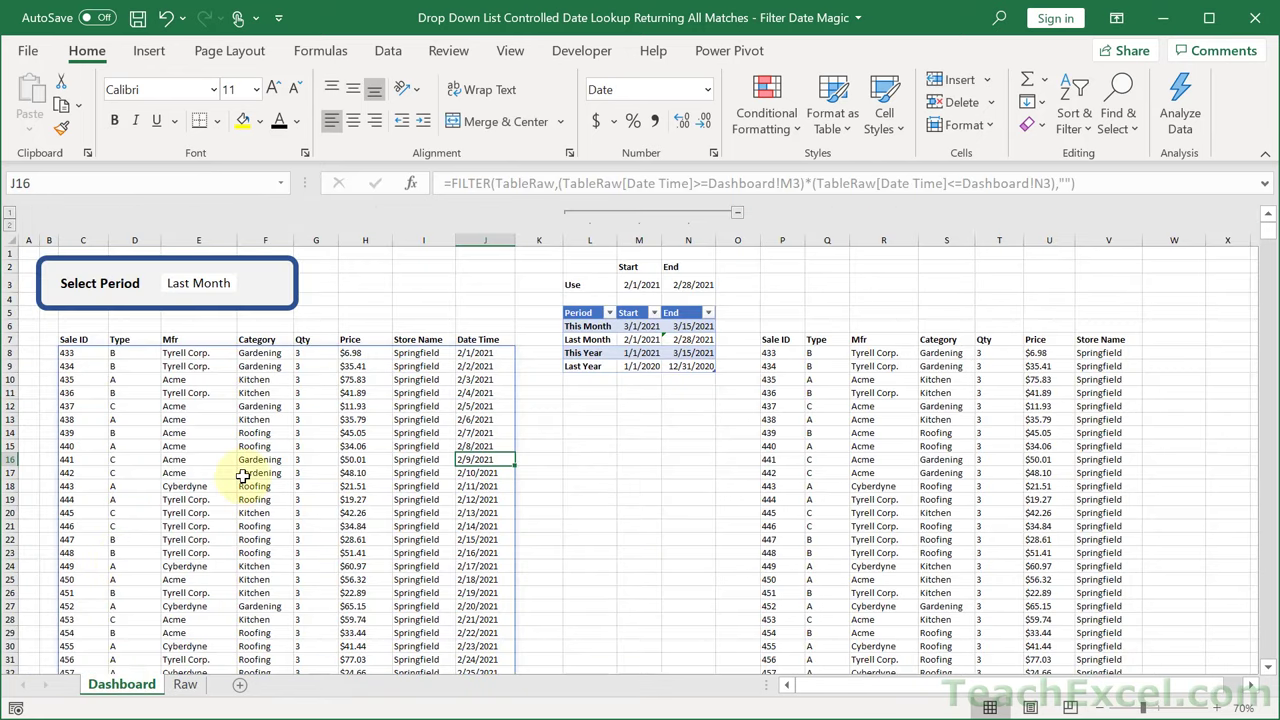
# Add two worksheets between Dashboard and Raw, and name the second one R2.
pyautogui.click(246, 688)
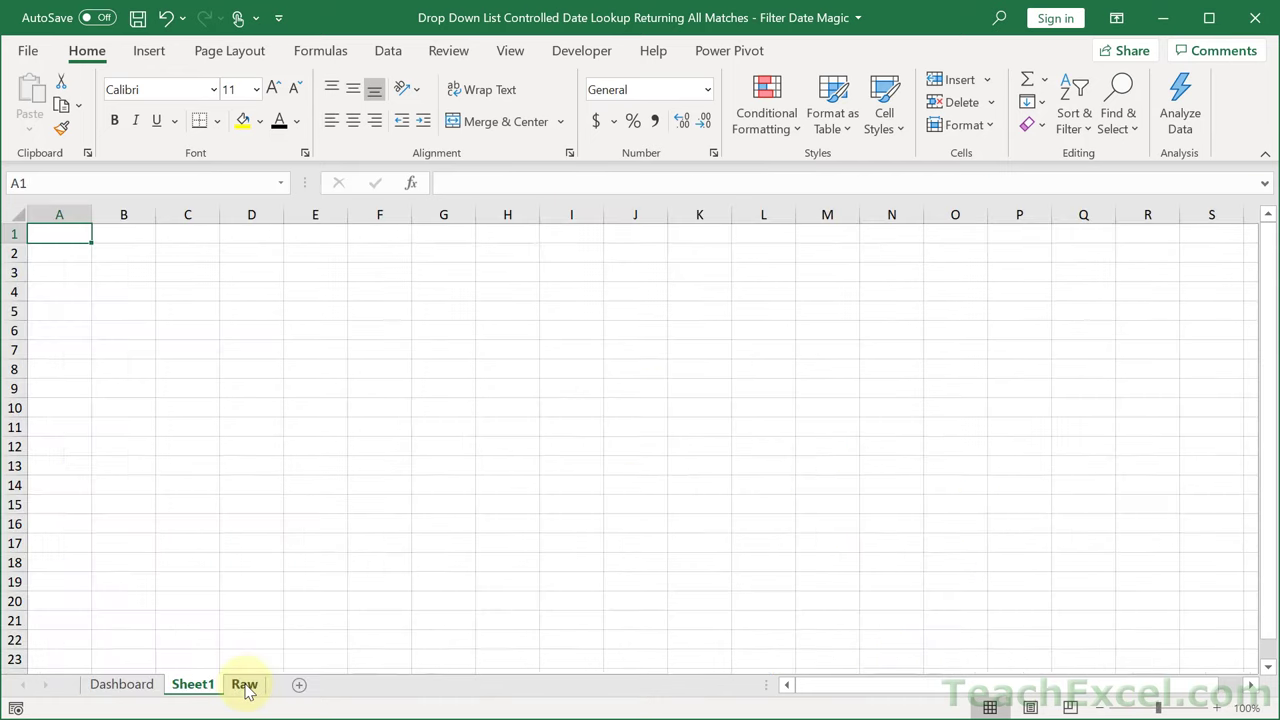
pyautogui.click(300, 688)
pyautogui.doubleClick(252, 686)
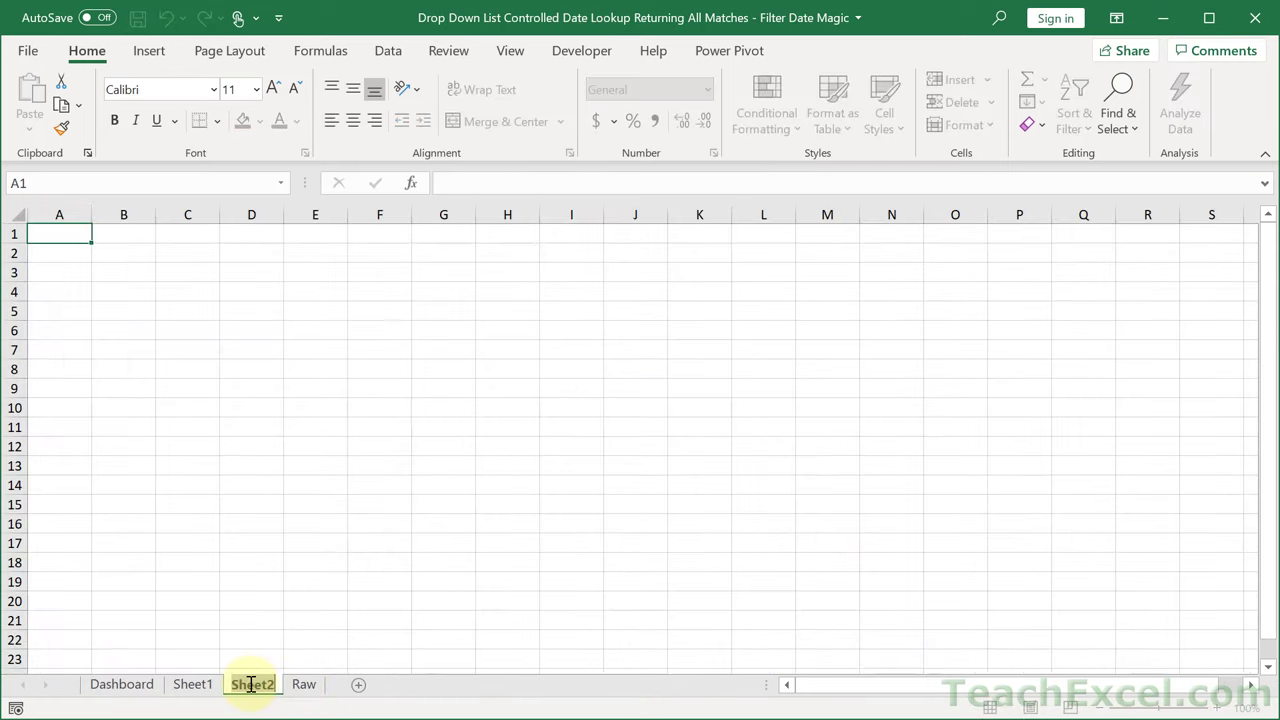
pyautogui.write('R2')
pyautogui.press('Return')
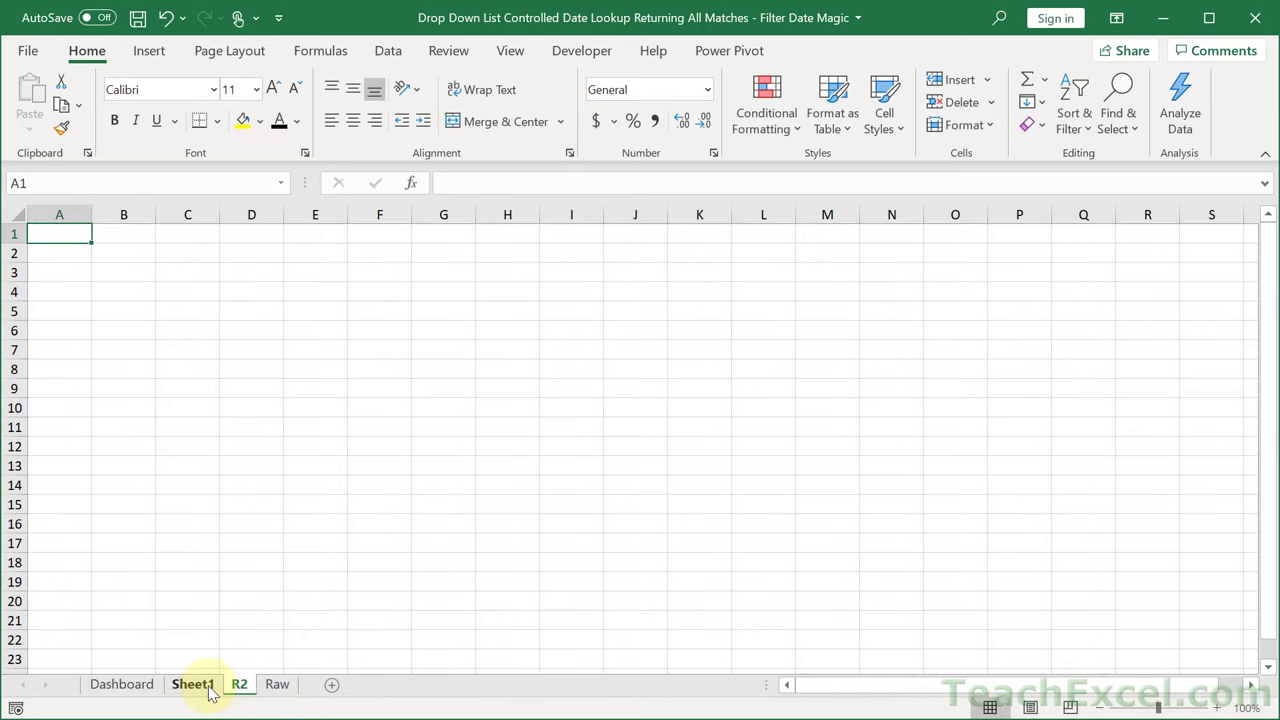
# Rename the first new worksheet D2 and open the Raw sheet.
pyautogui.doubleClick(195, 686)
pyautogui.write('D2')
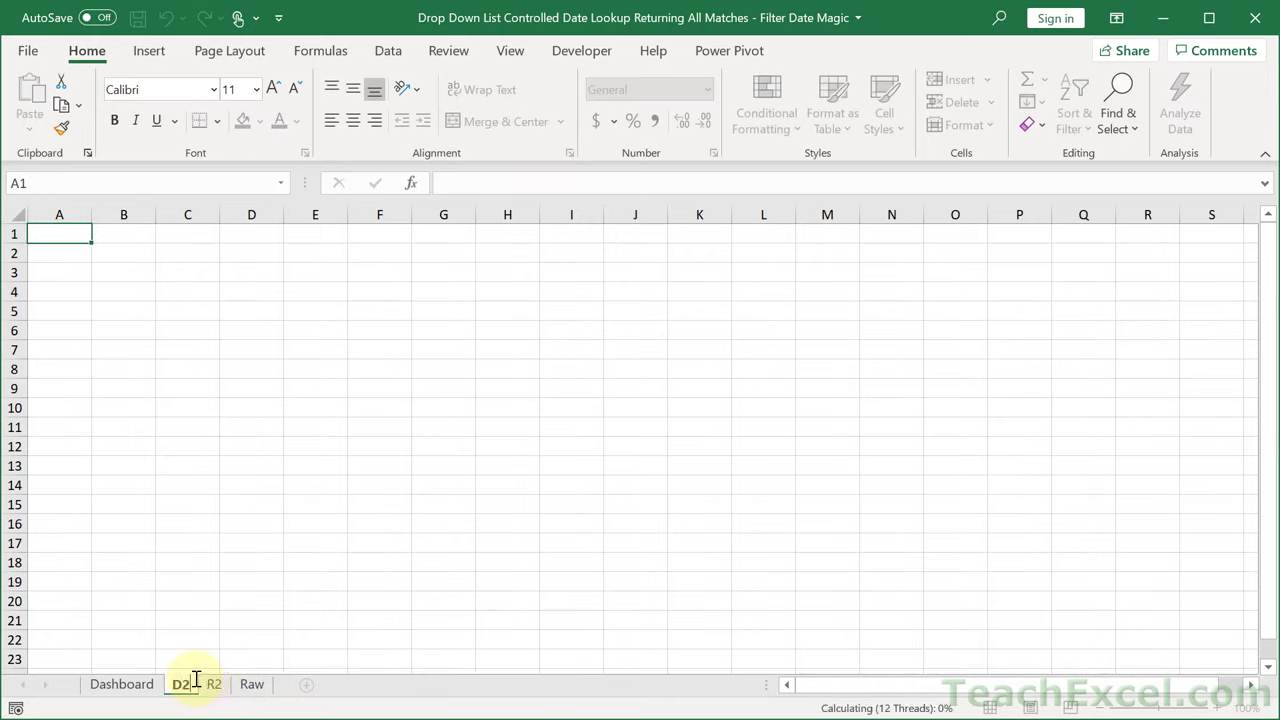
pyautogui.press('Return')
pyautogui.click(251, 686)
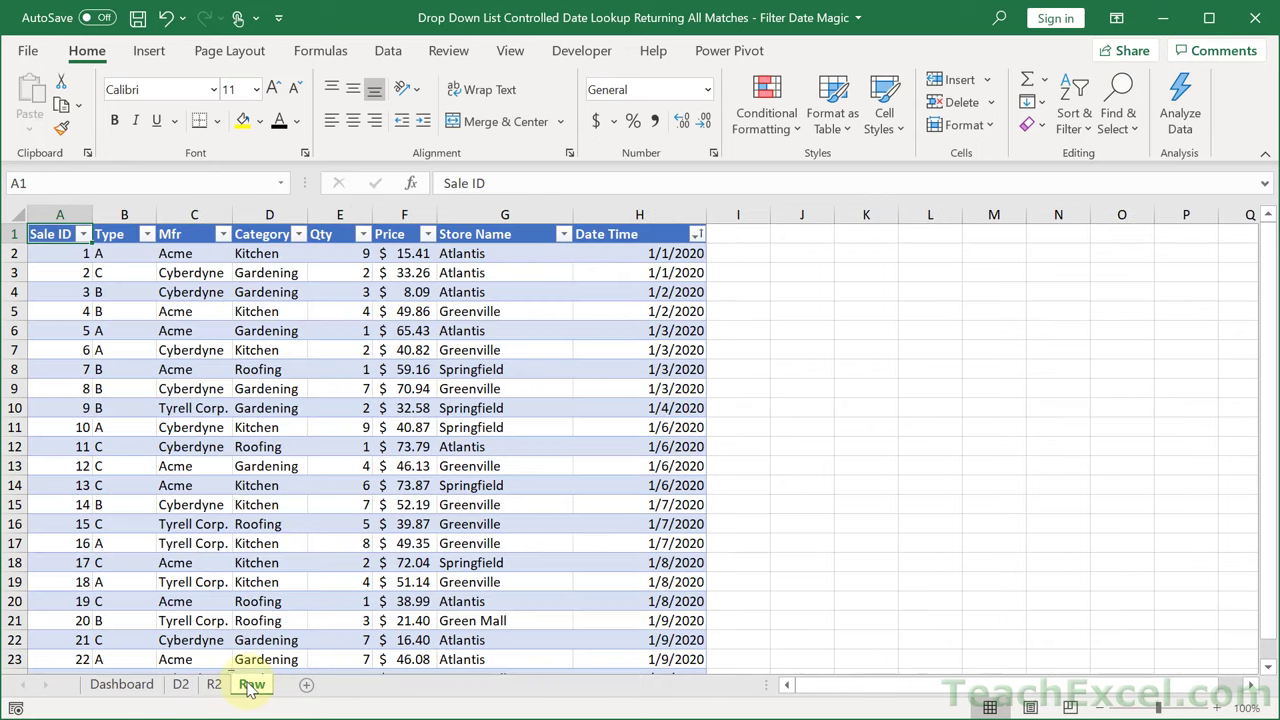
# Move the Dashboard sheet between R2 and Raw, and open the Raw sheet.
pyautogui.click(100, 690)
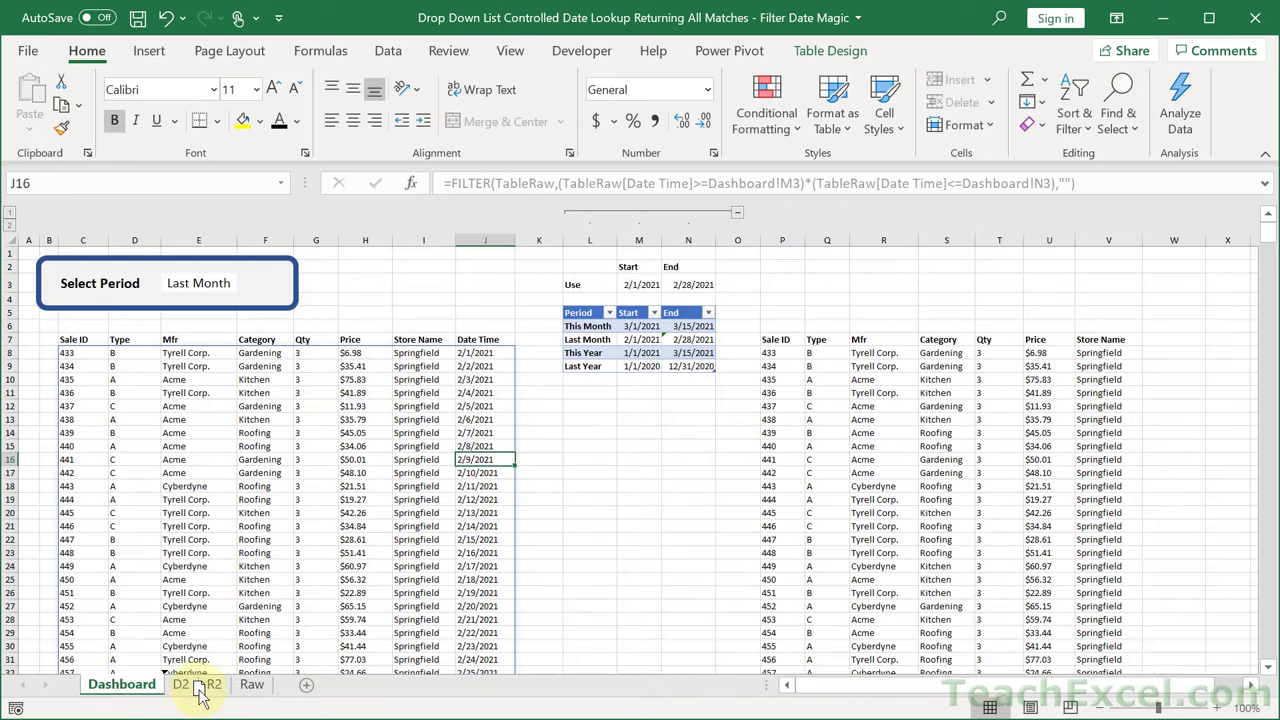
pyautogui.moveTo(200, 695); pyautogui.dragTo(246, 686)
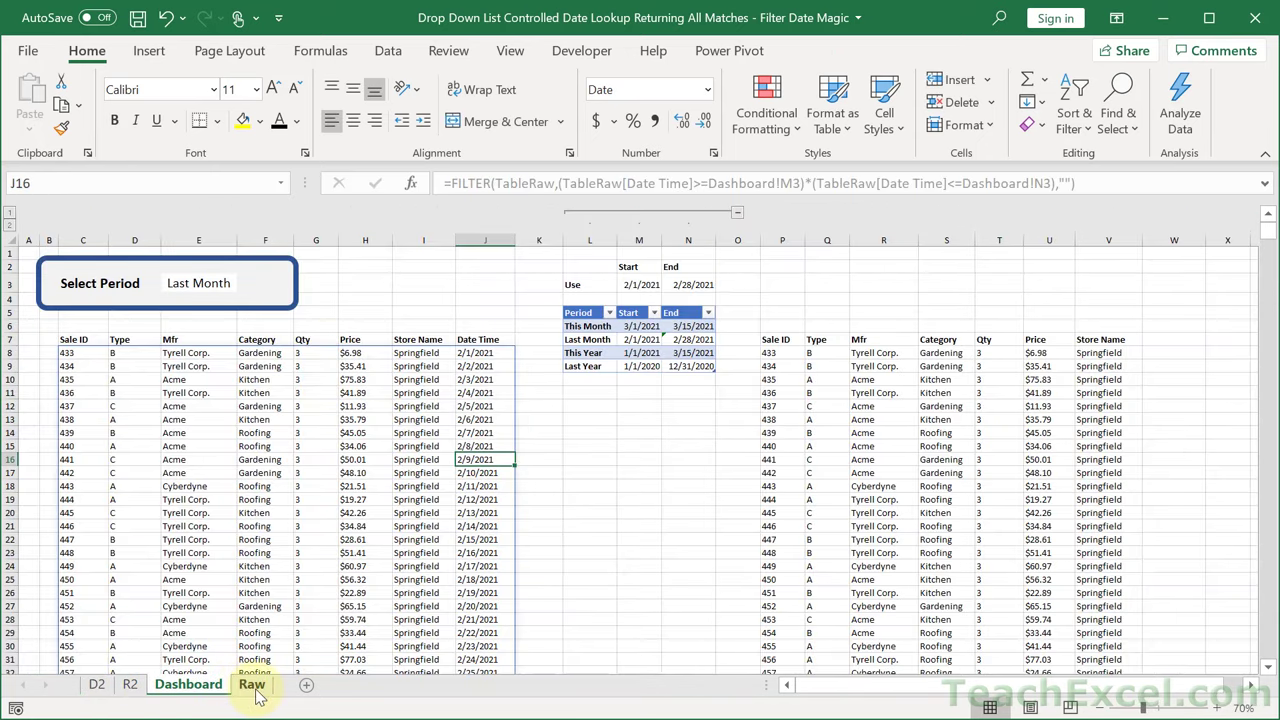
pyautogui.click(252, 688)
# Copy the entire Raw table including its headers and paste it as values only into R2, starting at A1.
pyautogui.click(187, 487)
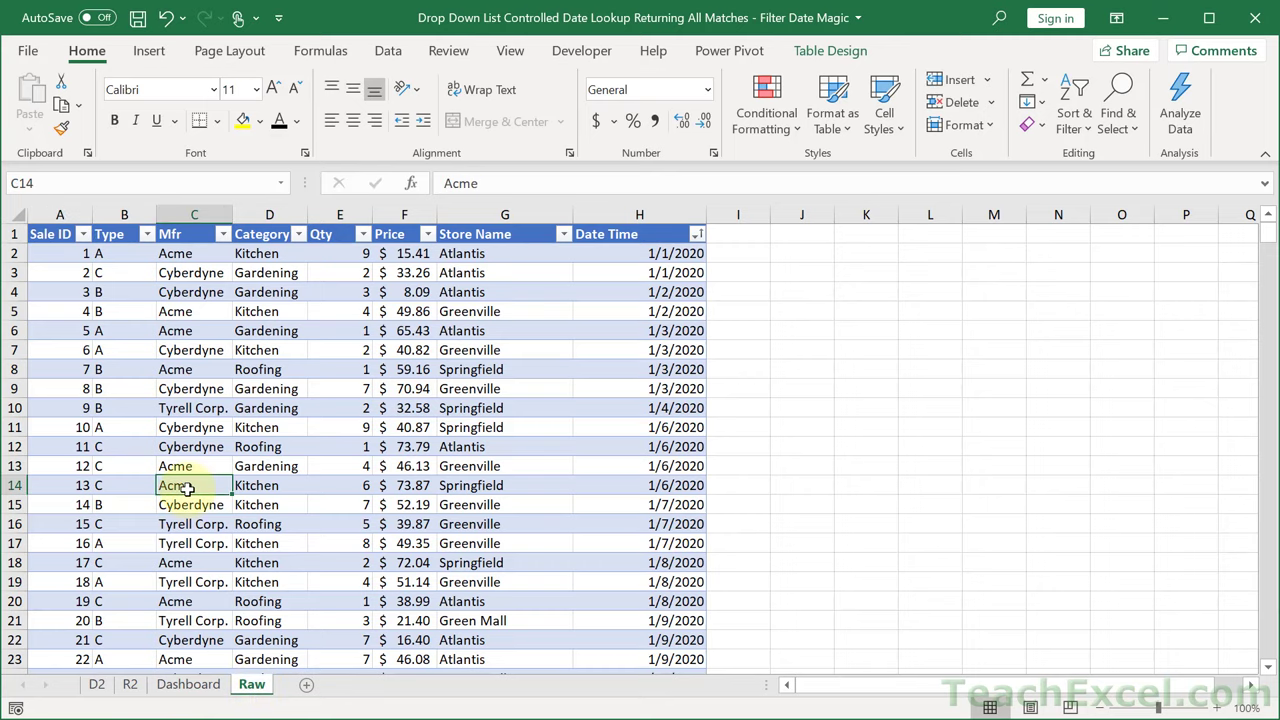
pyautogui.hotkey('ctrl', 'a')
pyautogui.hotkey('ctrl', 'a')
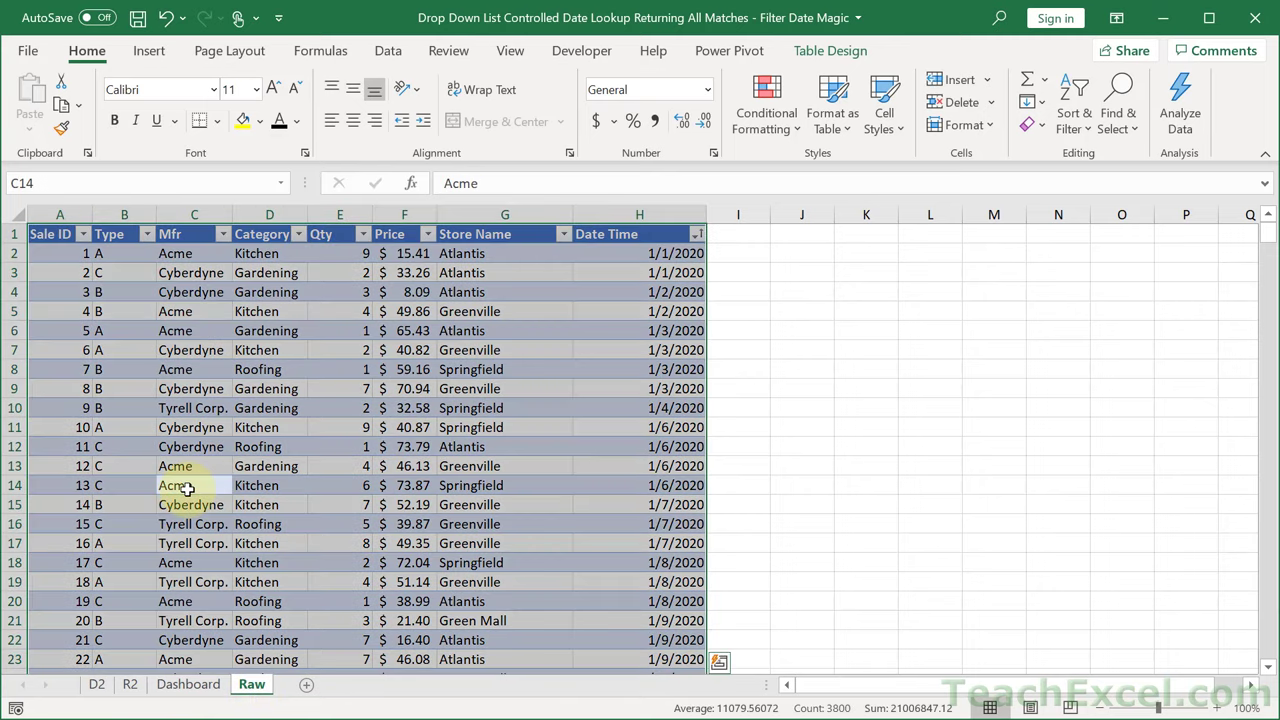
pyautogui.hotkey('ctrl', 'c')
pyautogui.click(130, 686)
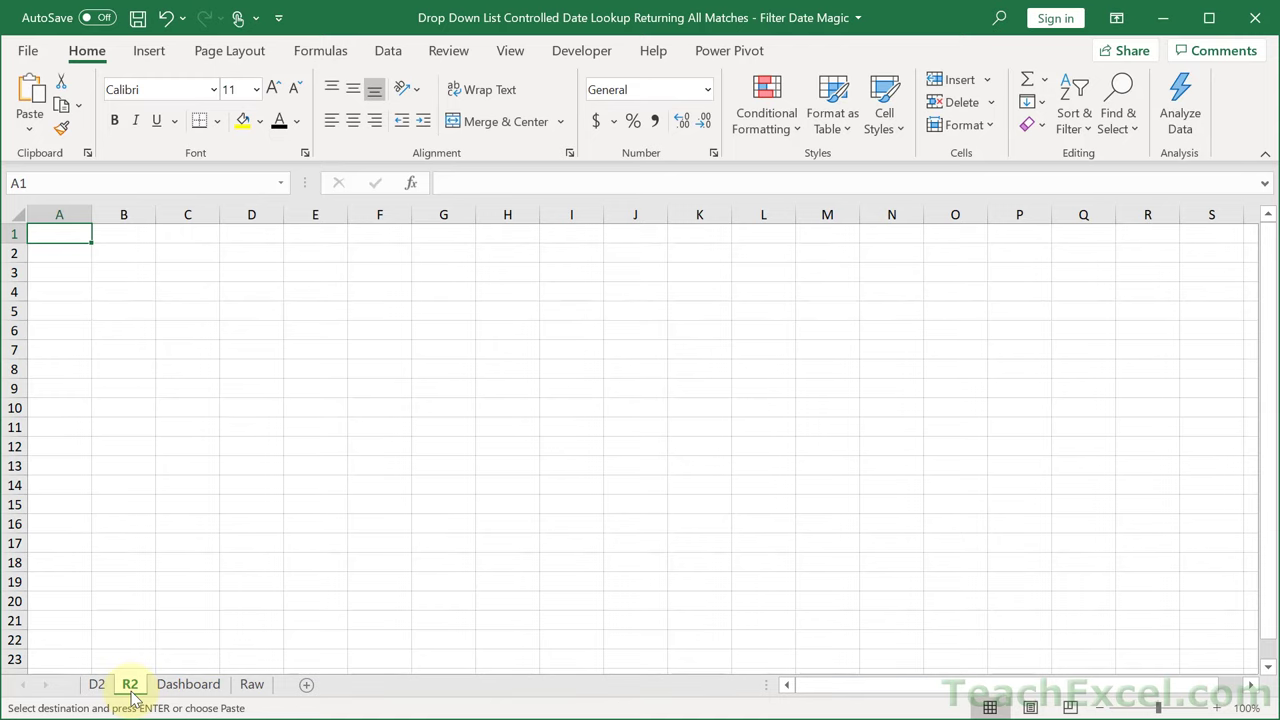
pyautogui.hotkey('alt', 'e')
pyautogui.press('s')
pyautogui.press('v')
pyautogui.press('Return')
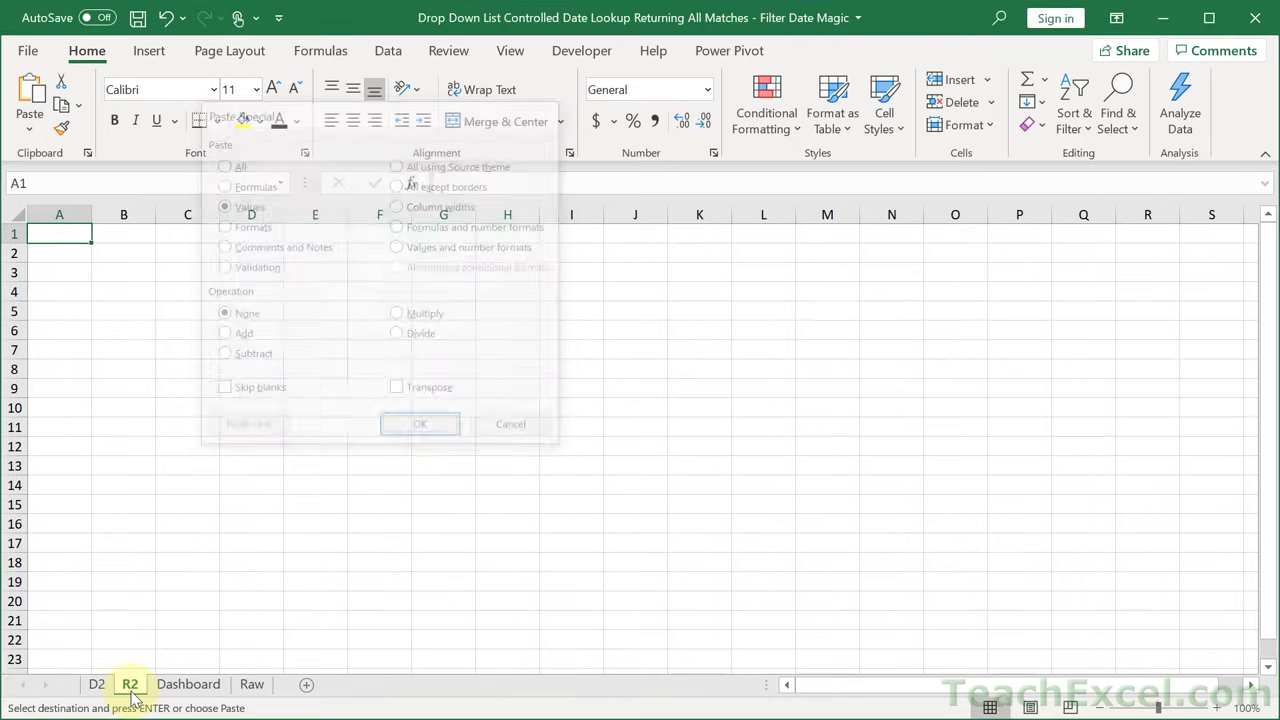
pyautogui.click(324, 331)
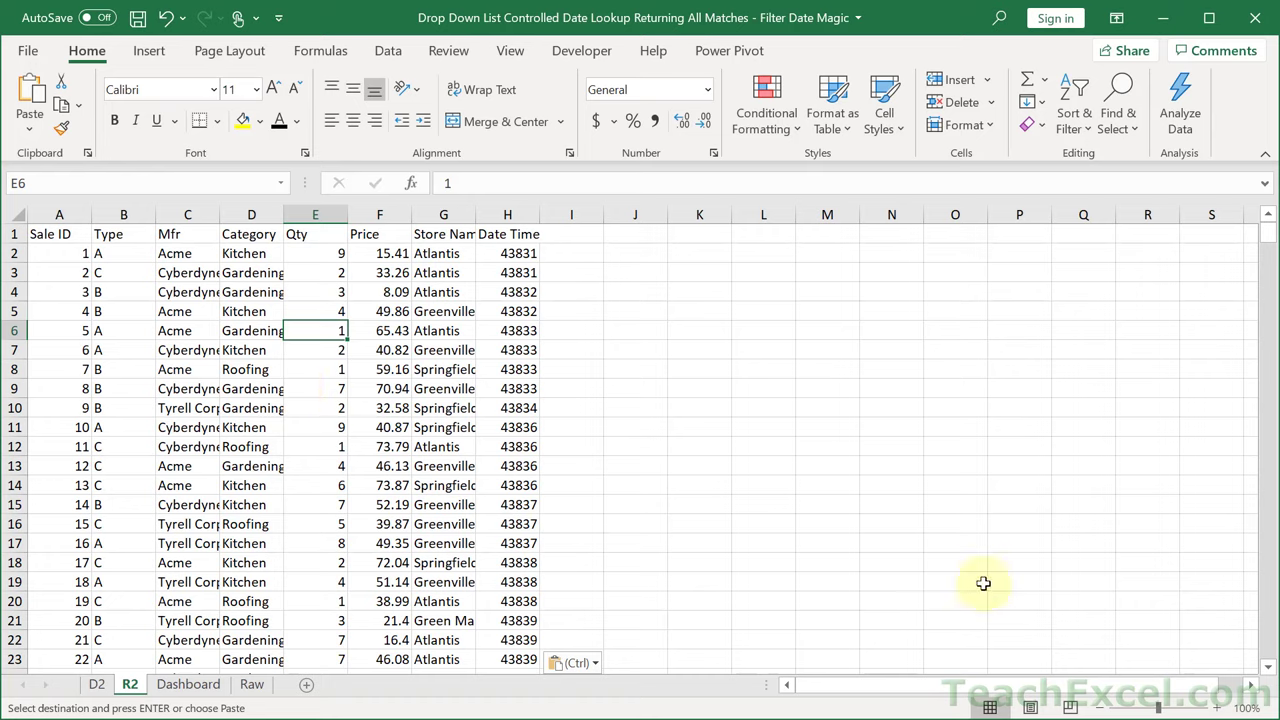
# Zoom the R2 and Raw sheets to 130% and compare the first Date Time value on both.
pyautogui.click(1219, 708)
pyautogui.click(1221, 708)
pyautogui.click(1221, 708)
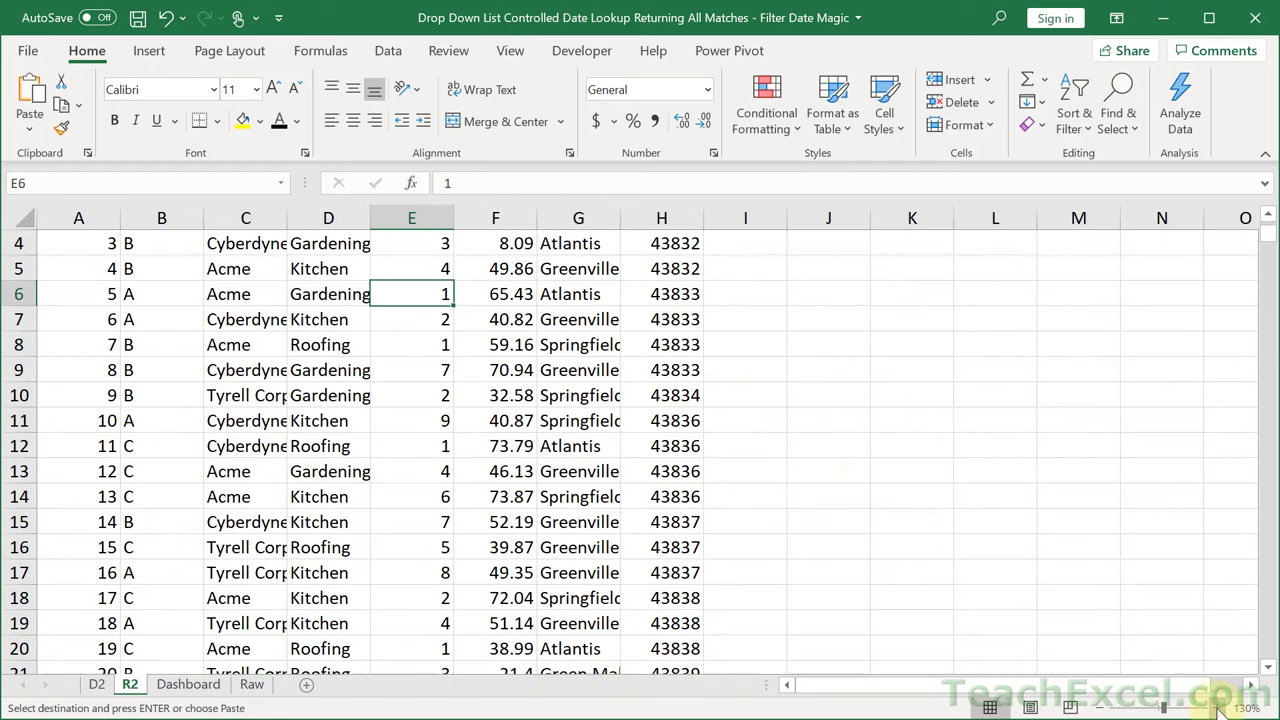
pyautogui.scroll(1, 731, 403)
pyautogui.click(655, 270)
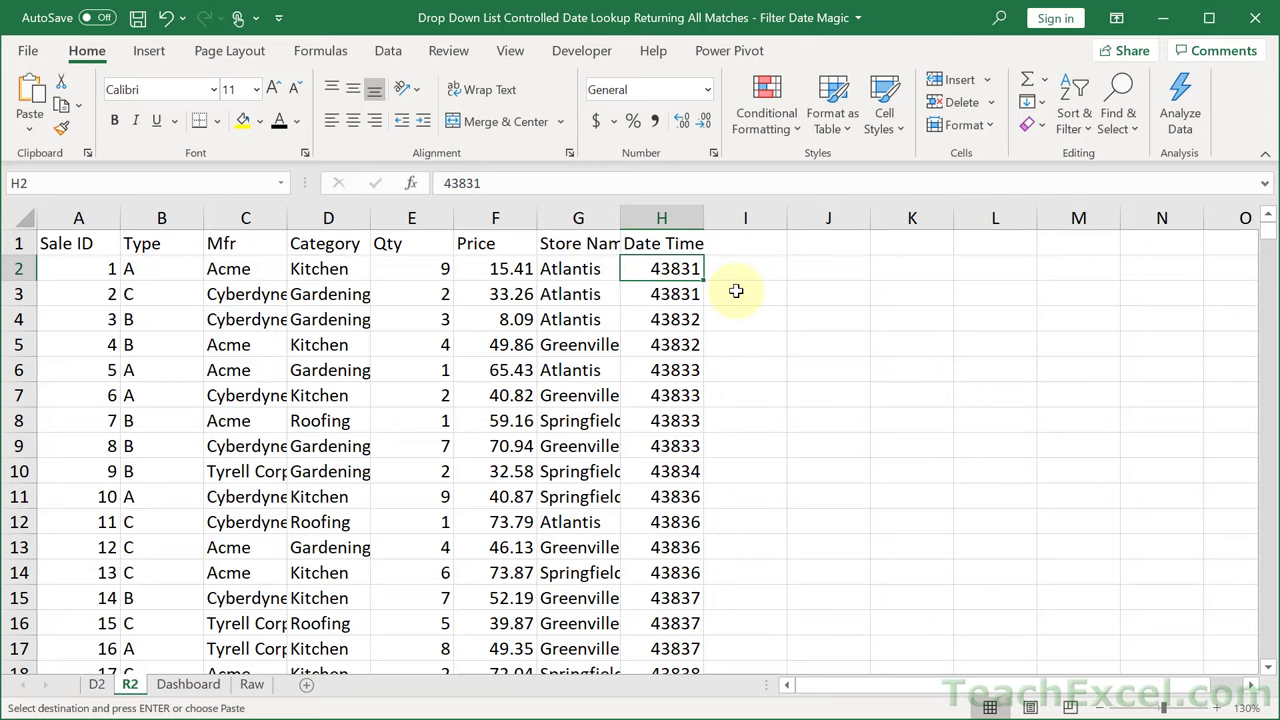
pyautogui.click(252, 688)
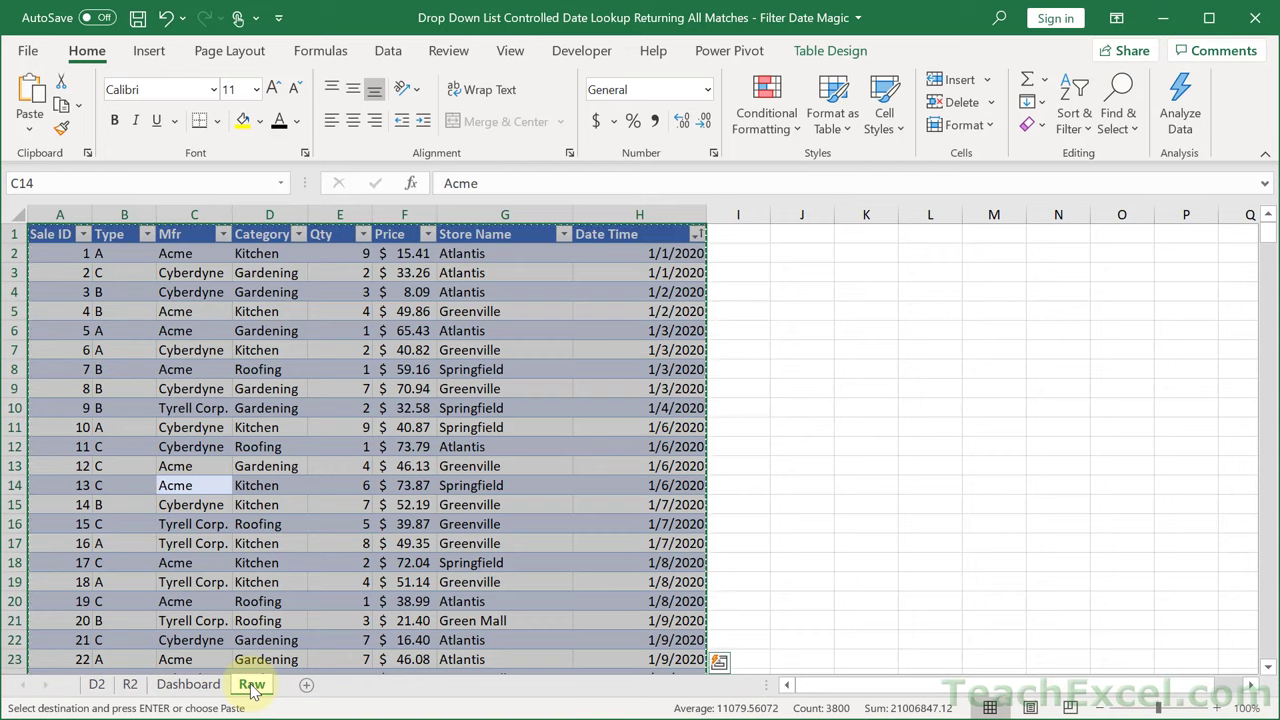
pyautogui.click(1218, 708)
pyautogui.click(1218, 708)
pyautogui.click(1218, 708)
pyautogui.click(850, 270)
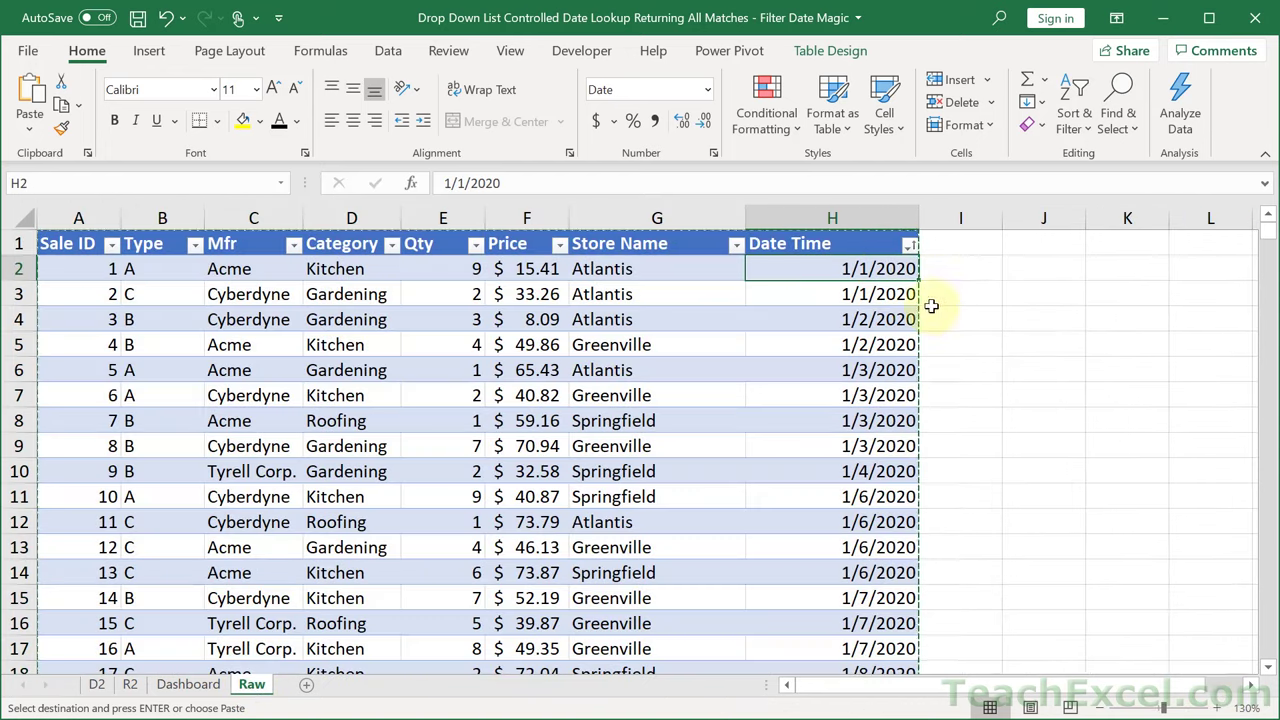
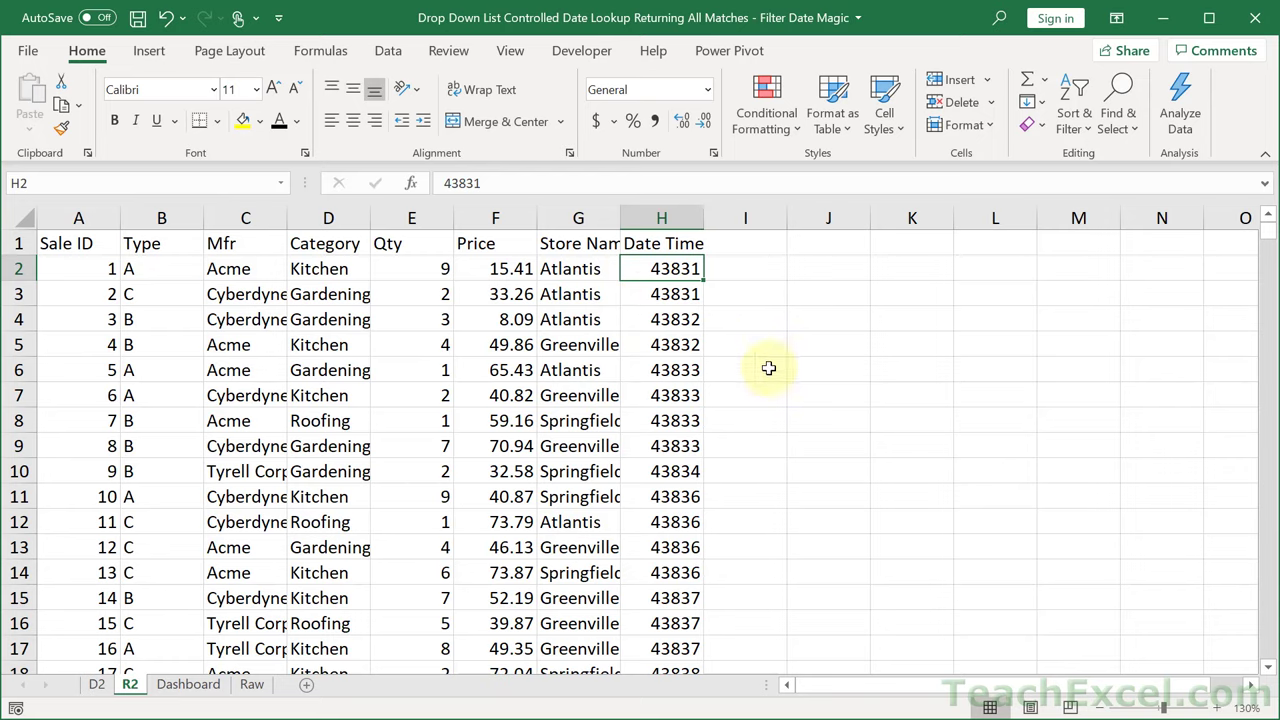
# Enter the formula =NOW() in cell I2 of the R2 sheet.
pyautogui.click(770, 276)
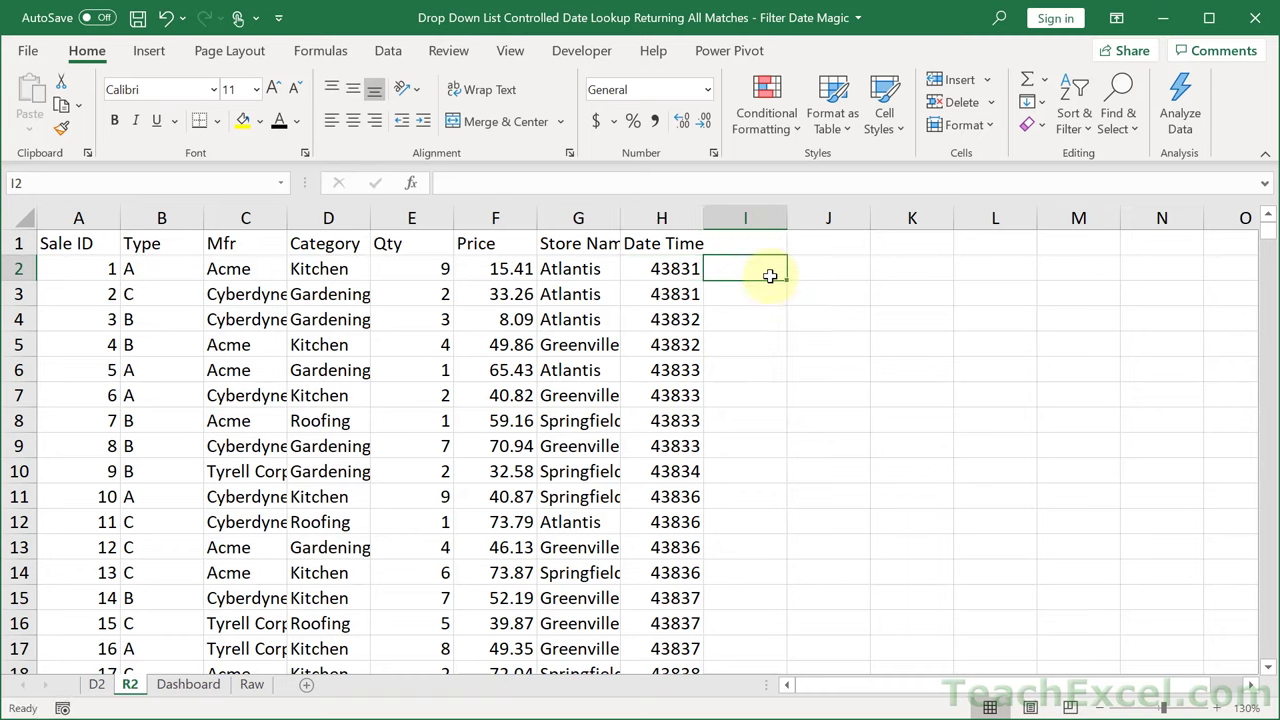
pyautogui.write('=now')
pyautogui.press('Tab')
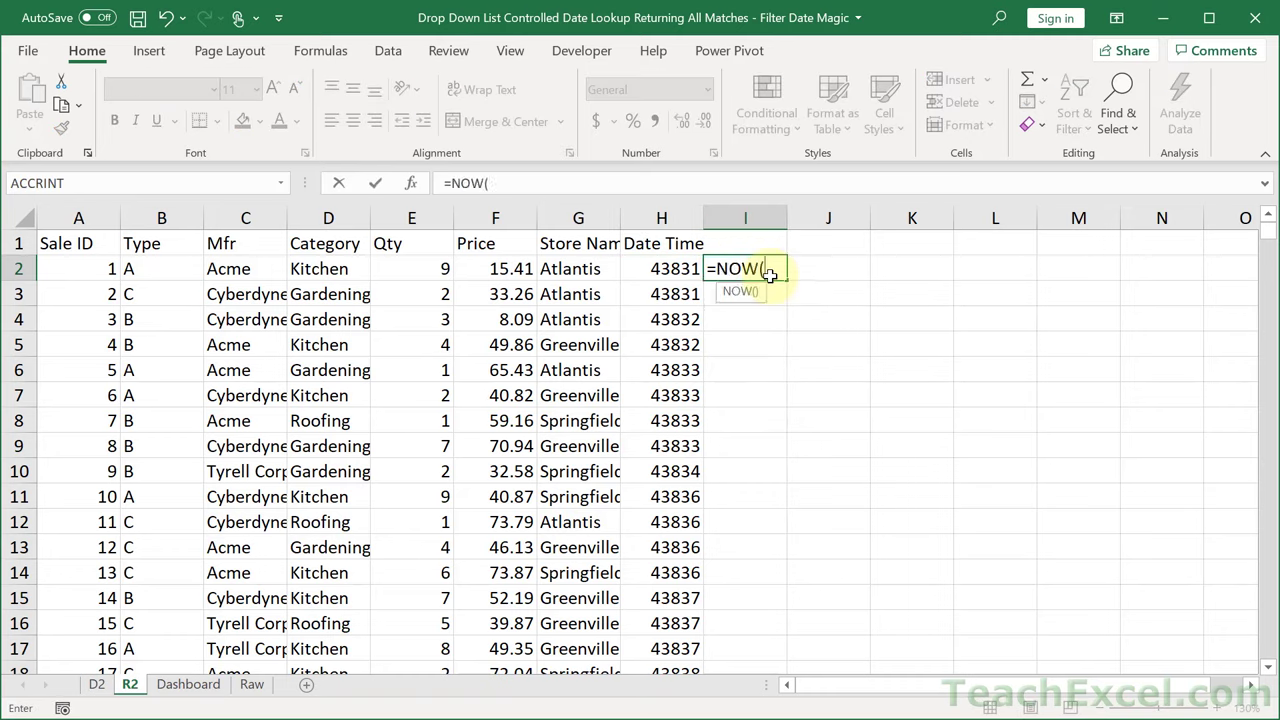
pyautogui.hotkey('ctrl', 'Return')
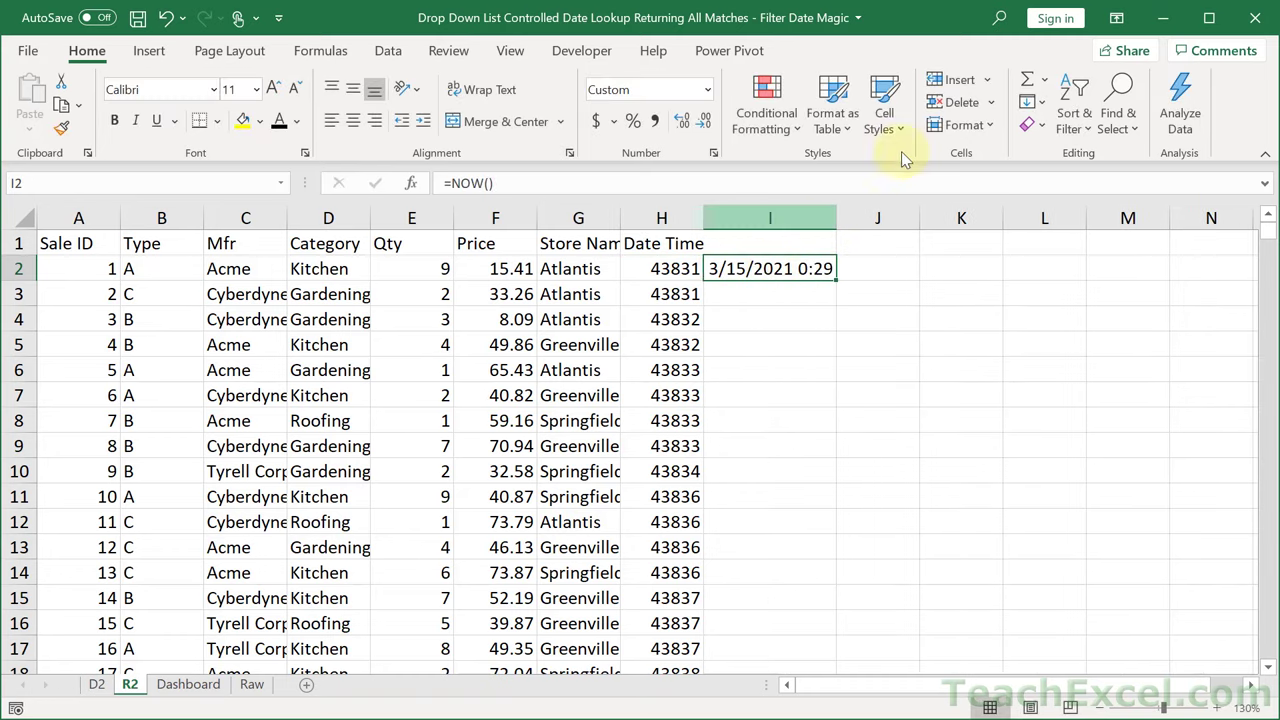
# Replace the formula in I2 with its static value and set the cell's number format to General.
pyautogui.hotkey('ctrl', 'c')
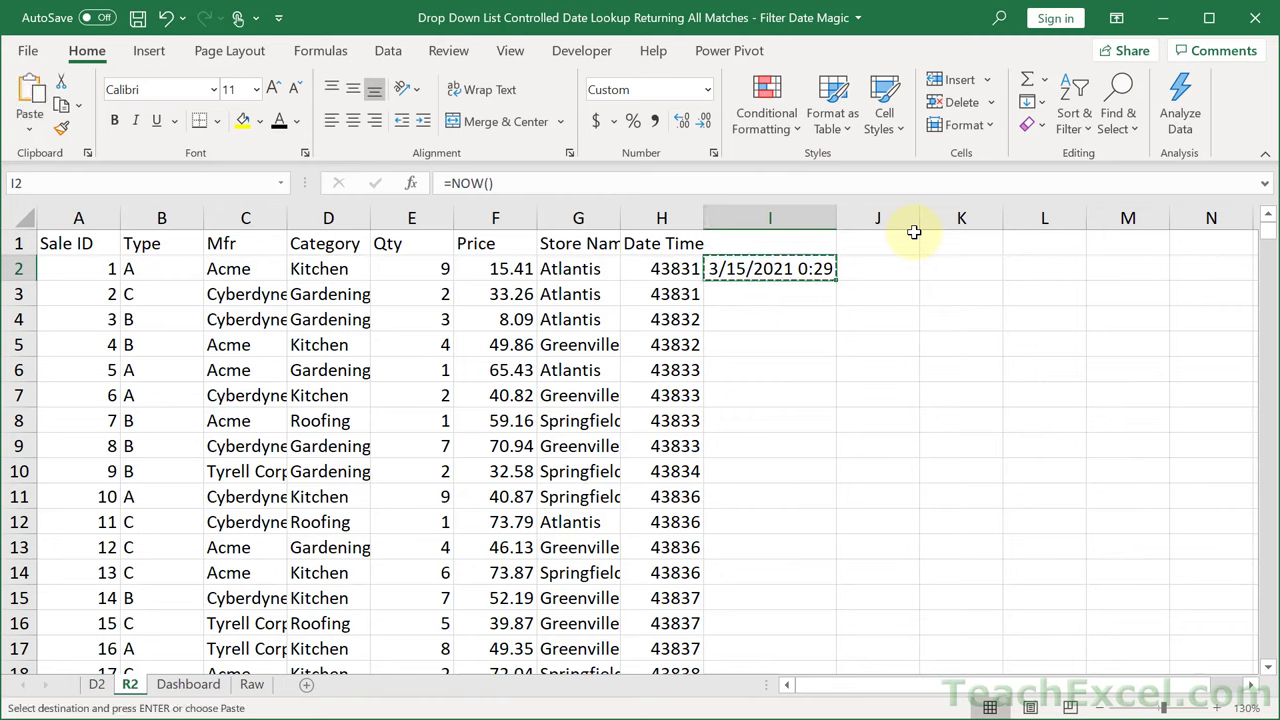
pyautogui.hotkey('ctrl', 'alt', 'v')
pyautogui.press('v')
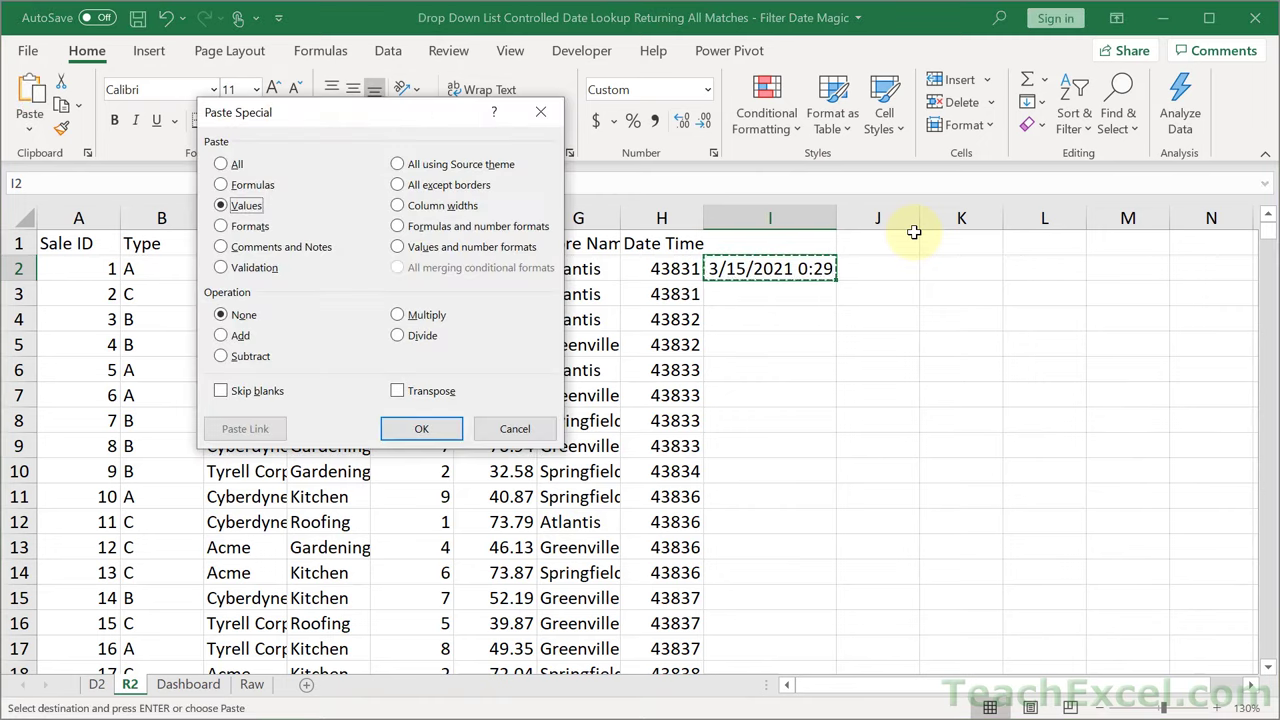
pyautogui.press('Return')
pyautogui.press('Escape')
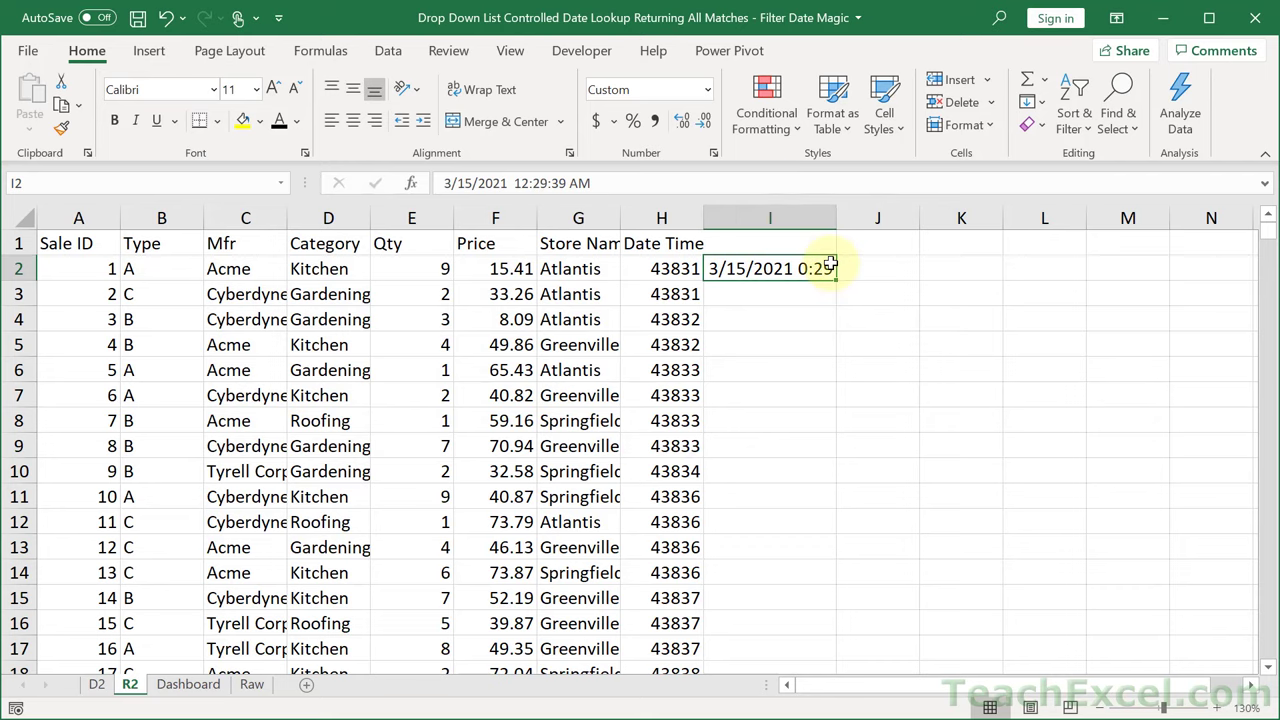
pyautogui.click(705, 90)
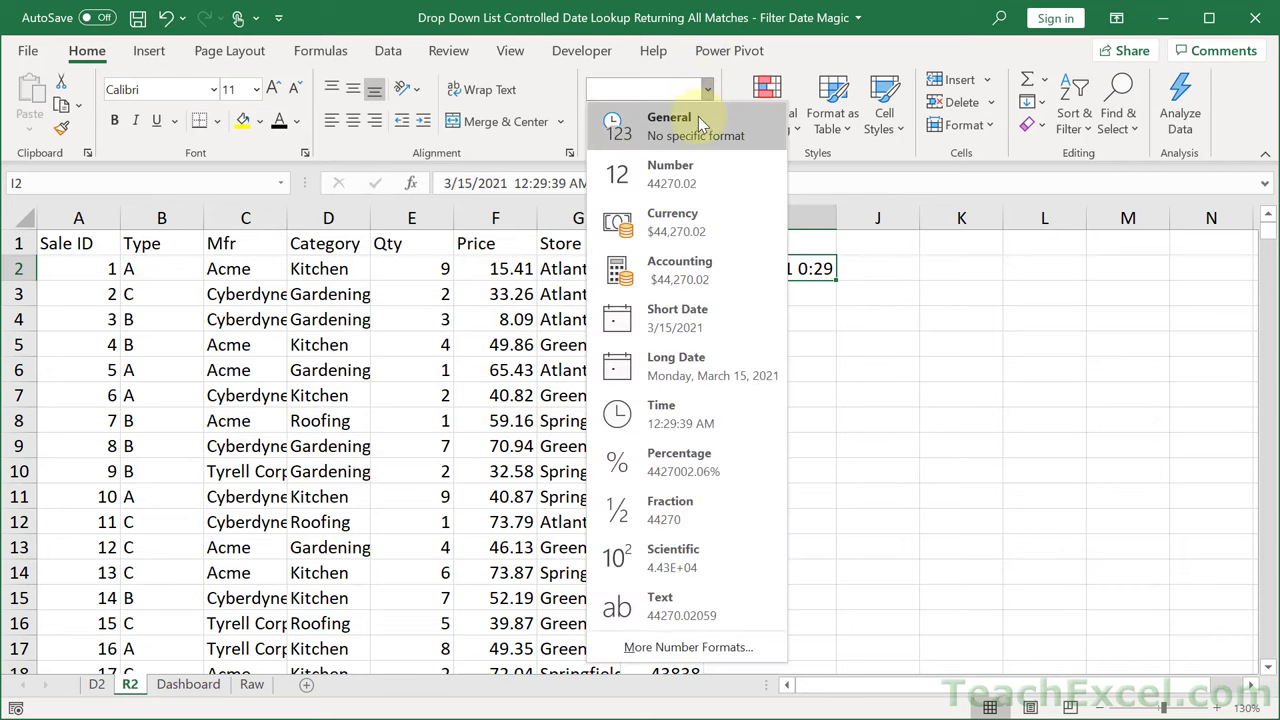
pyautogui.click(703, 116)
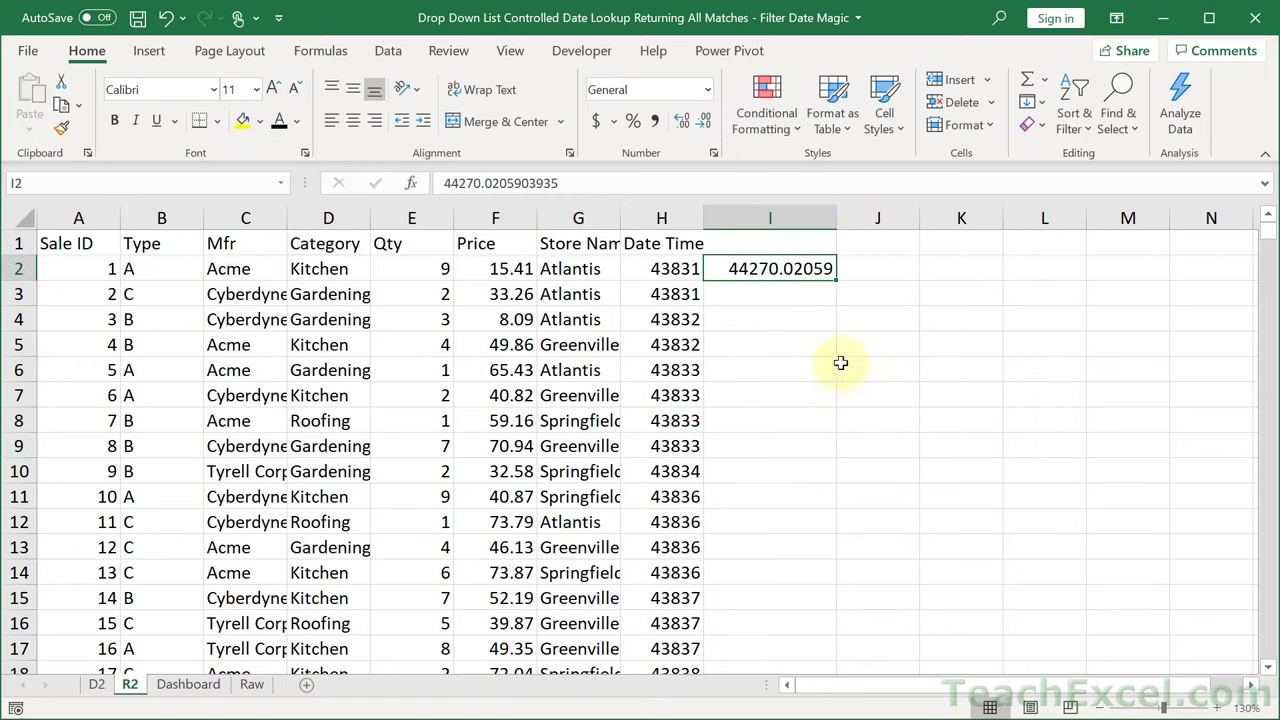
# Enter the formula =TRUNC(I2) in J2 to strip the time portion from the date serial.
pyautogui.click(879, 273)
pyautogui.write('=')
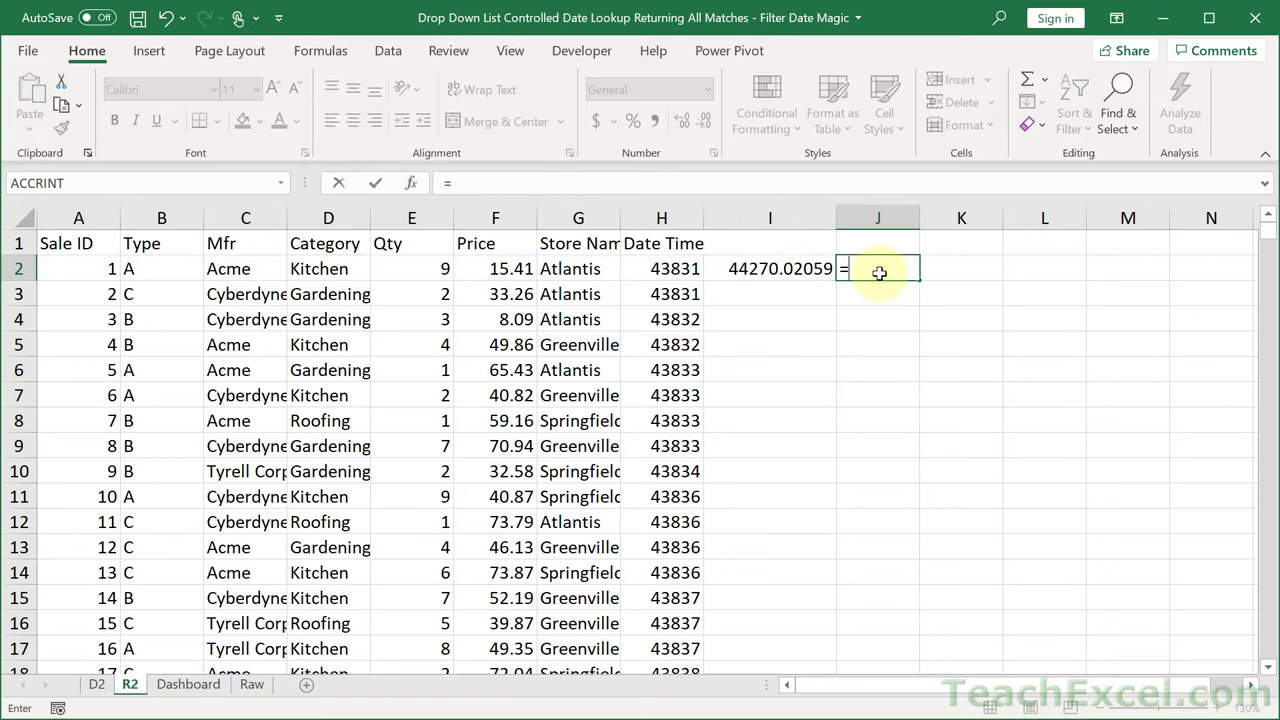
pyautogui.write('trun')
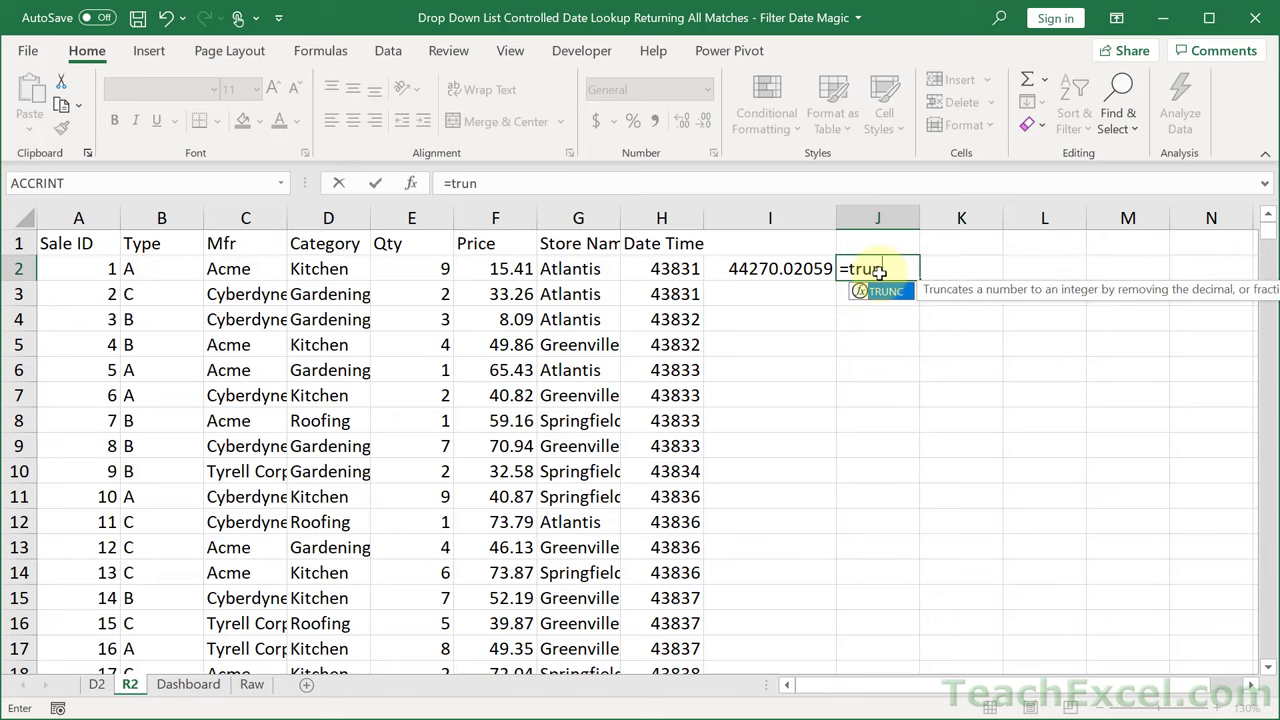
pyautogui.write('c')
pyautogui.press('Tab')
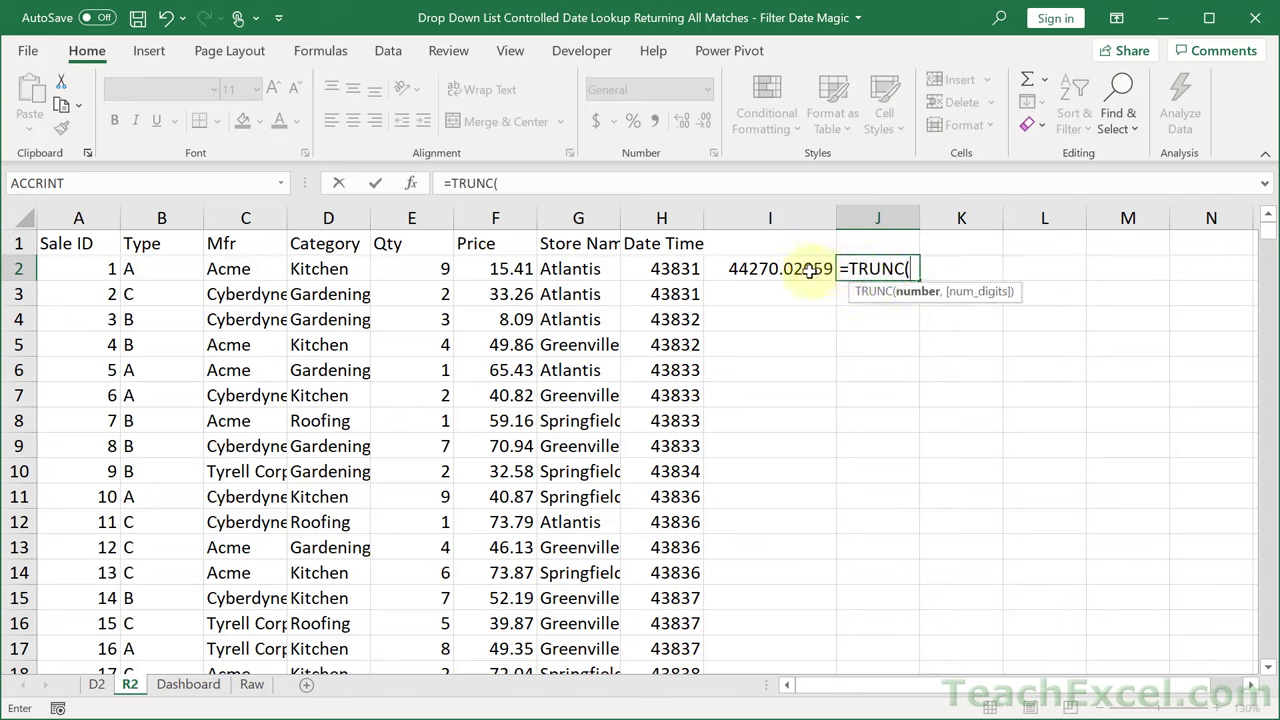
pyautogui.click(808, 270)
pyautogui.write(')')
pyautogui.hotkey('ctrl', 'Return')
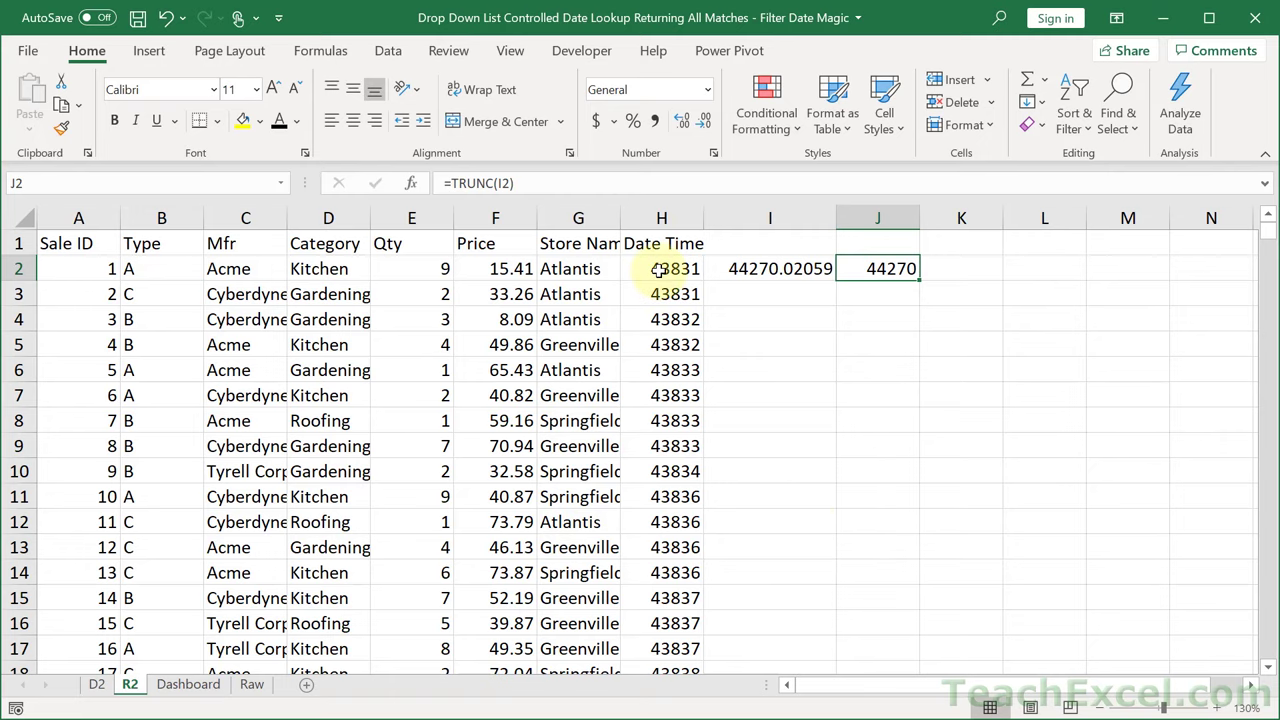
# Compare the Date Time serials in H2:H6 with the truncated value in J2 and the full date-time serial in I2.
pyautogui.moveTo(674, 268); pyautogui.dragTo(660, 369)
pyautogui.click(878, 268)
pyautogui.doubleClick(790, 268)
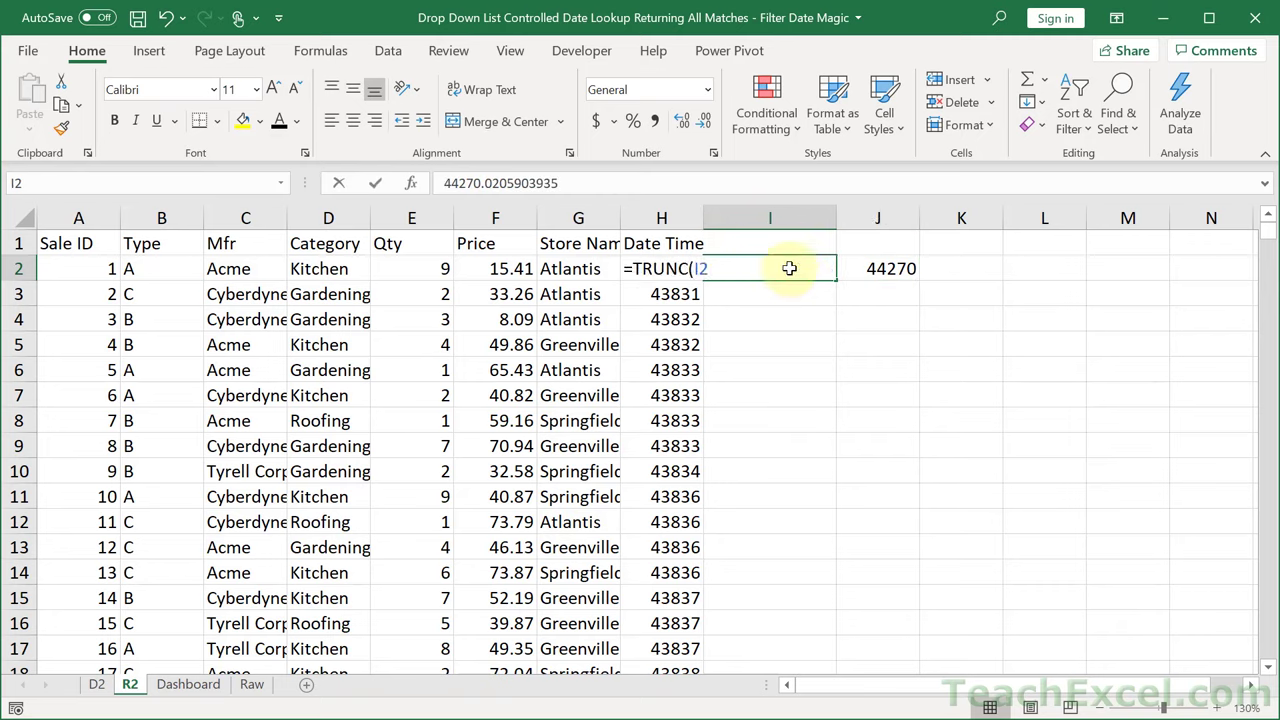
pyautogui.press('Escape')
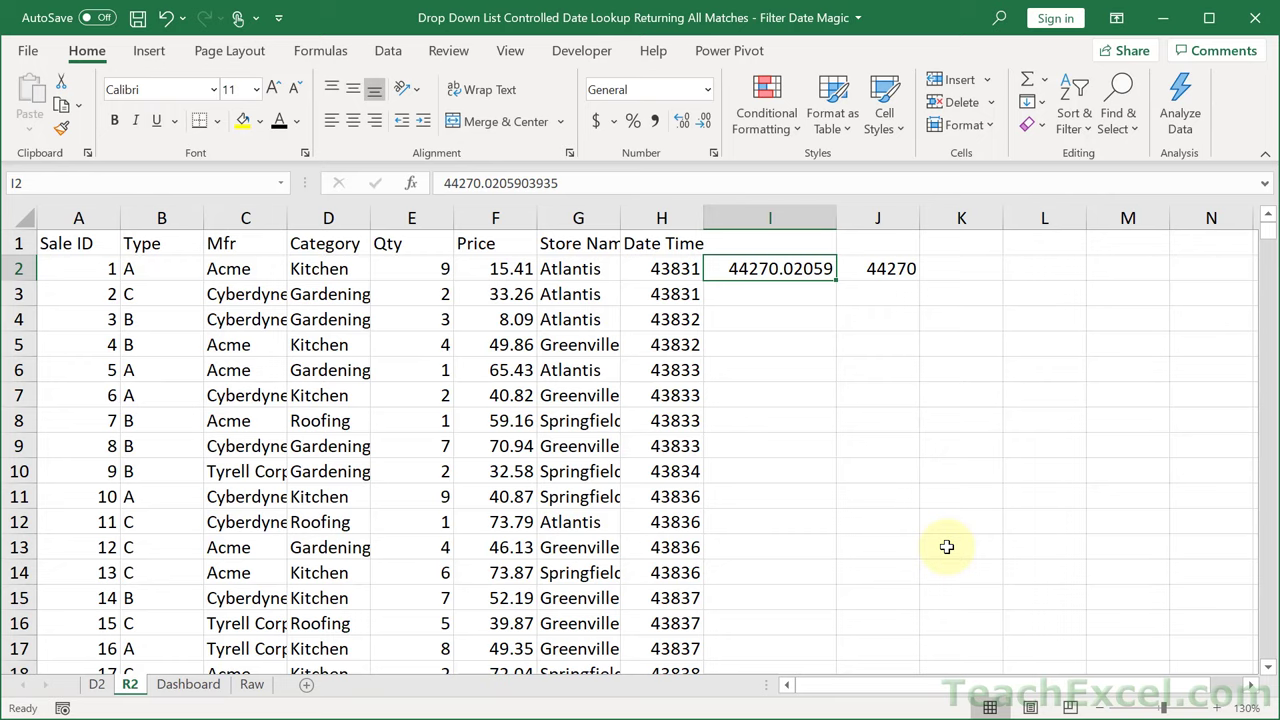
# Clear the test date values from I2:J2.
pyautogui.hotkey('shift', 'Right')
pyautogui.hotkey('shift', 'Left')
pyautogui.hotkey('shift', 'Right')
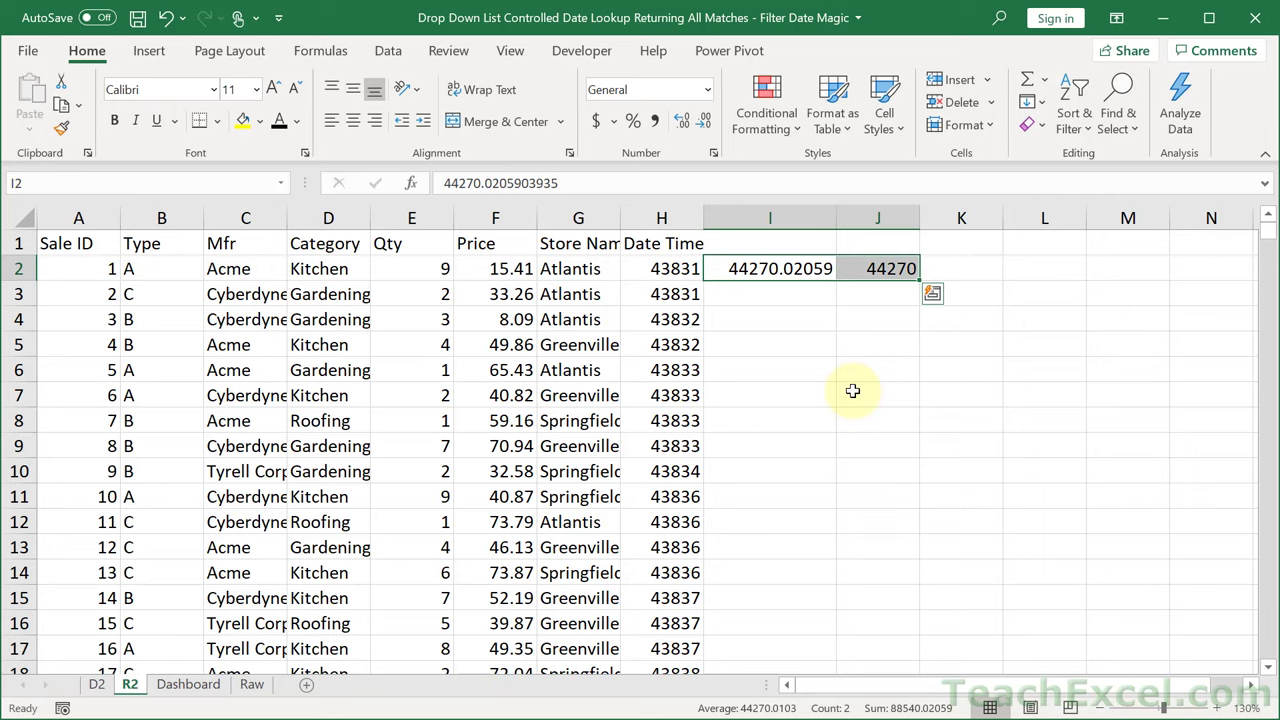
pyautogui.press('Delete')
# Convert the R2 sales data in A1:H475 to a table with headers.
pyautogui.click(665, 269)
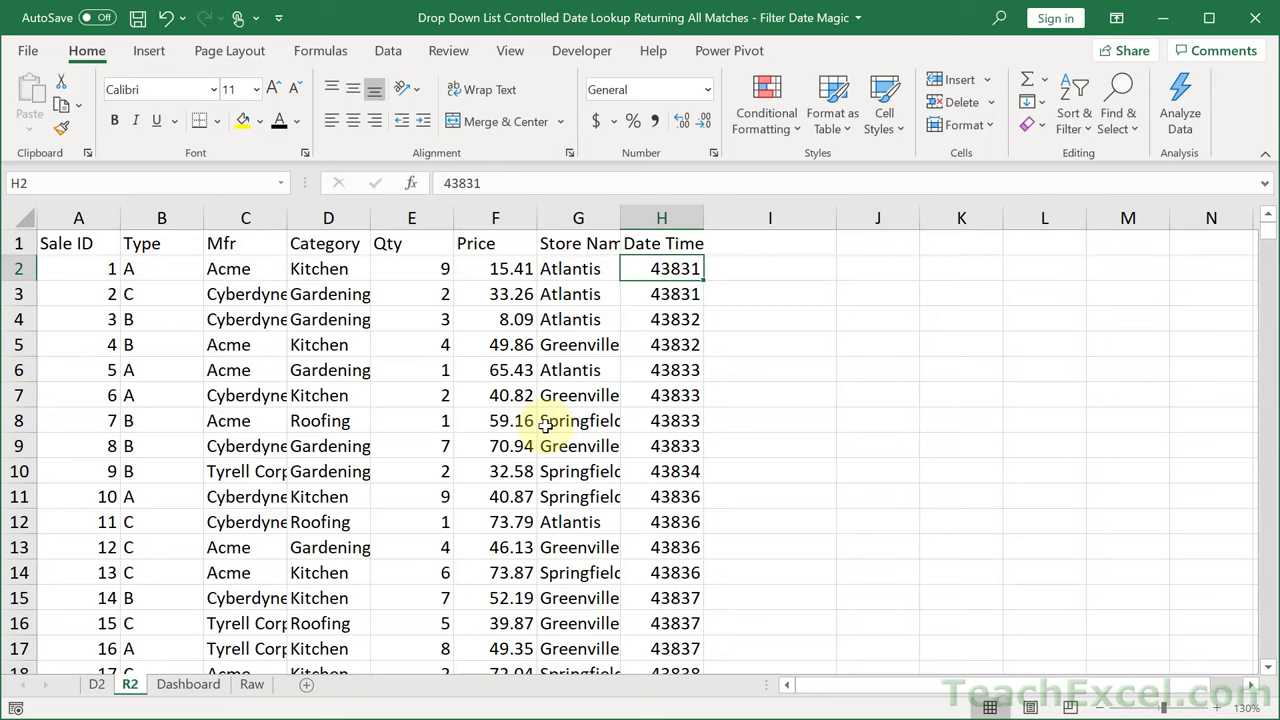
pyautogui.click(150, 50)
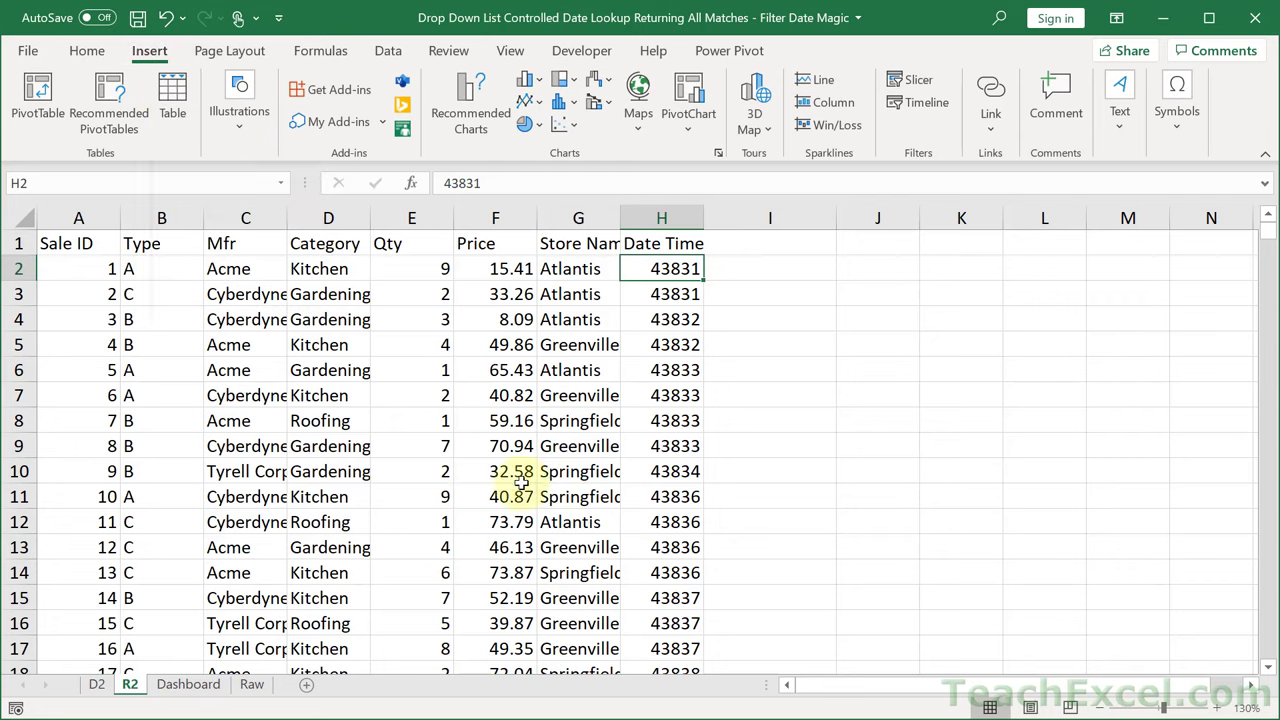
pyautogui.click(170, 90)
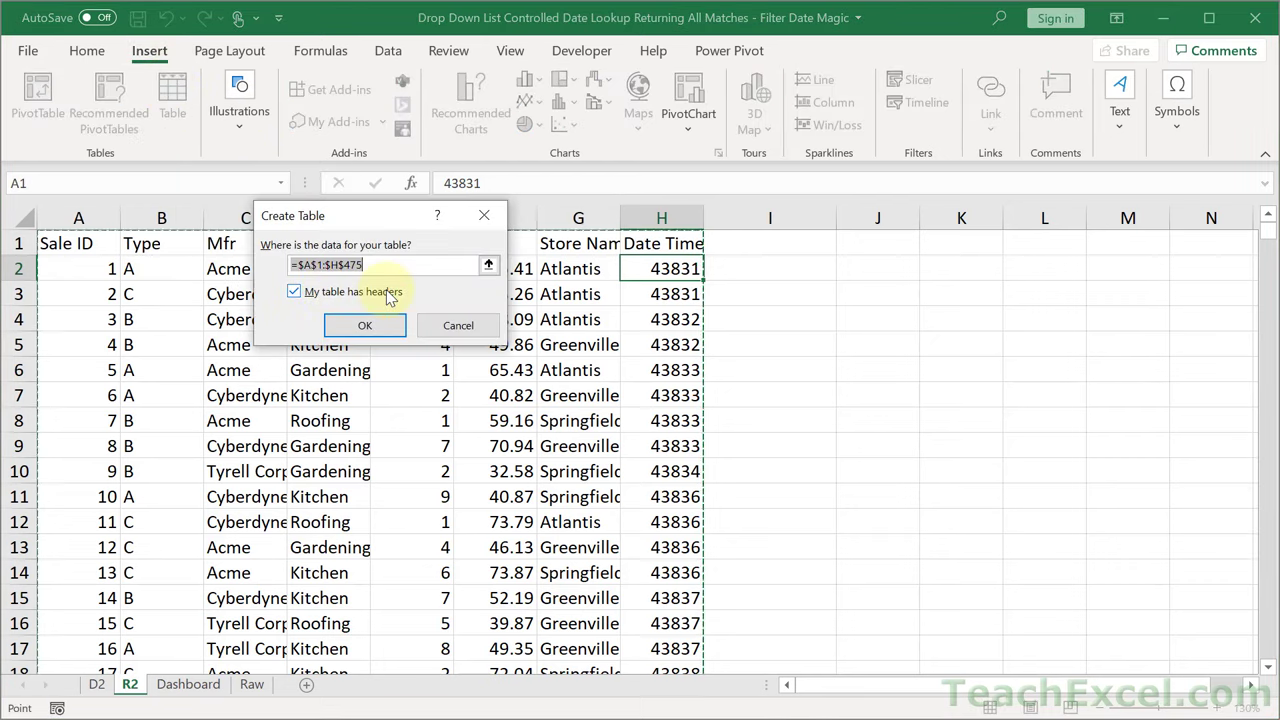
pyautogui.moveTo(370, 218); pyautogui.dragTo(398, 332)
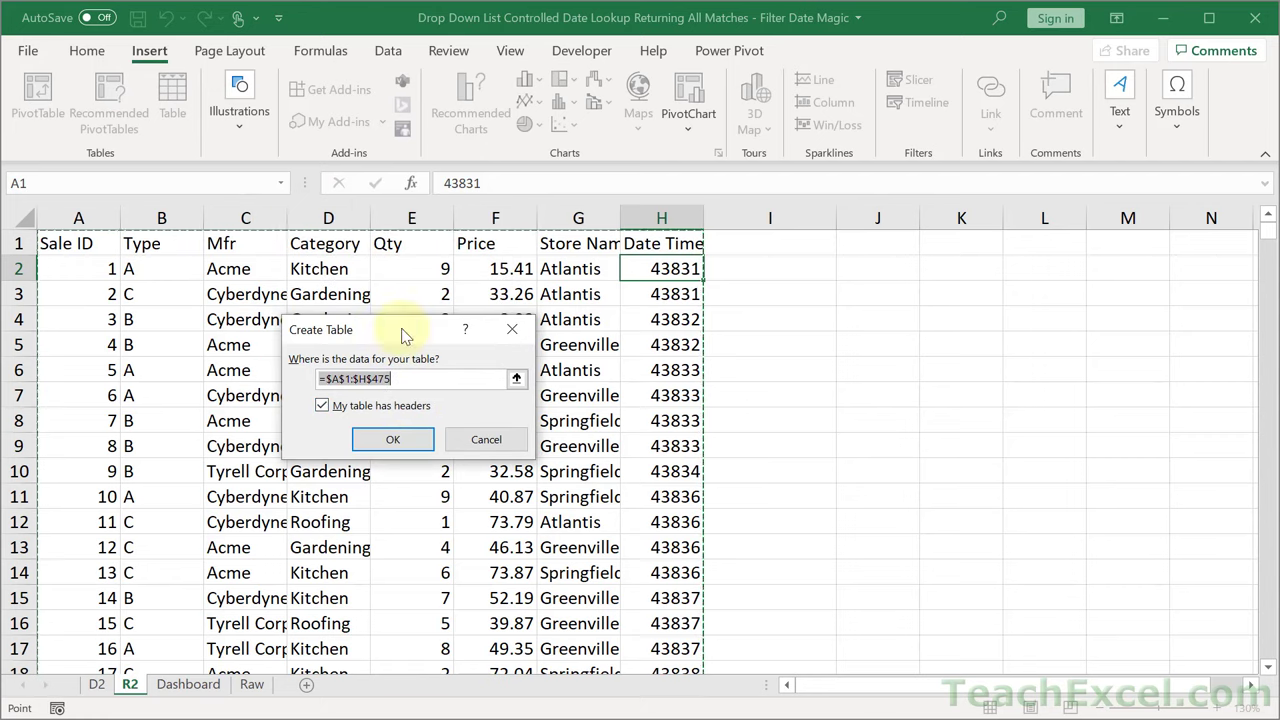
pyautogui.click(378, 443)
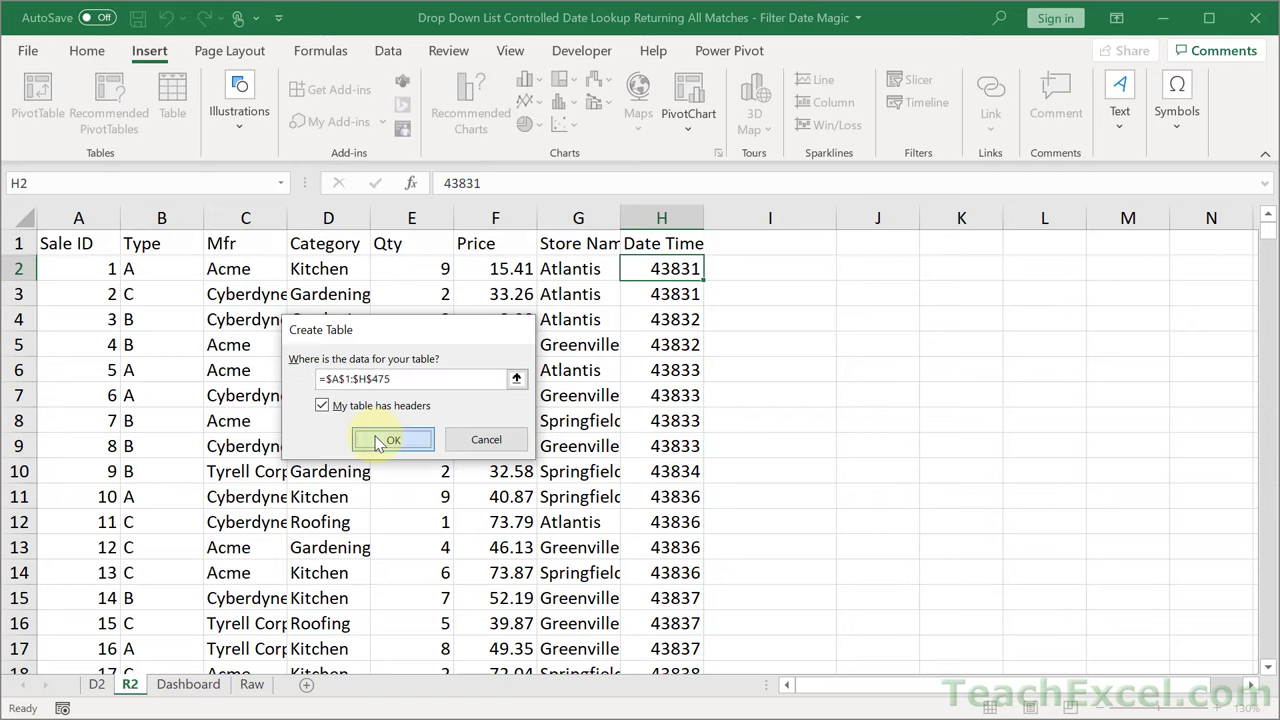
pyautogui.click(431, 398)
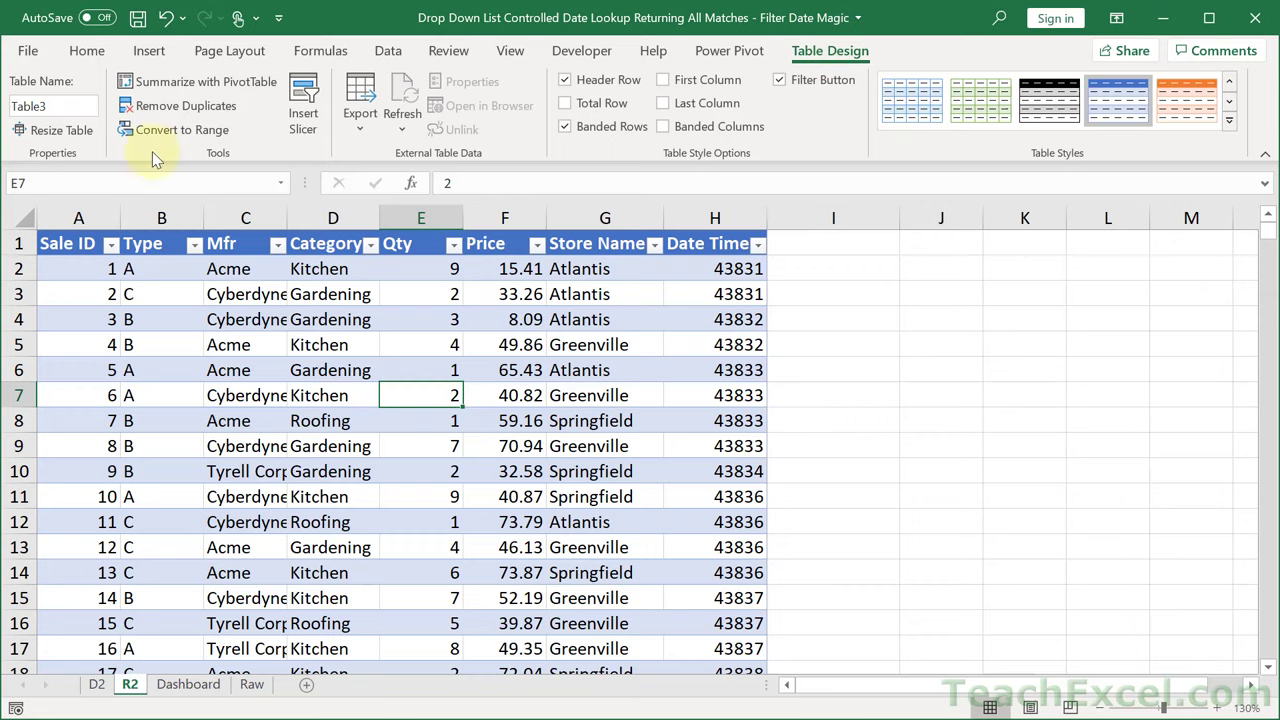
# Rename the sales data table on the R2 sheet as TableRaw1.
pyautogui.click(70, 103)
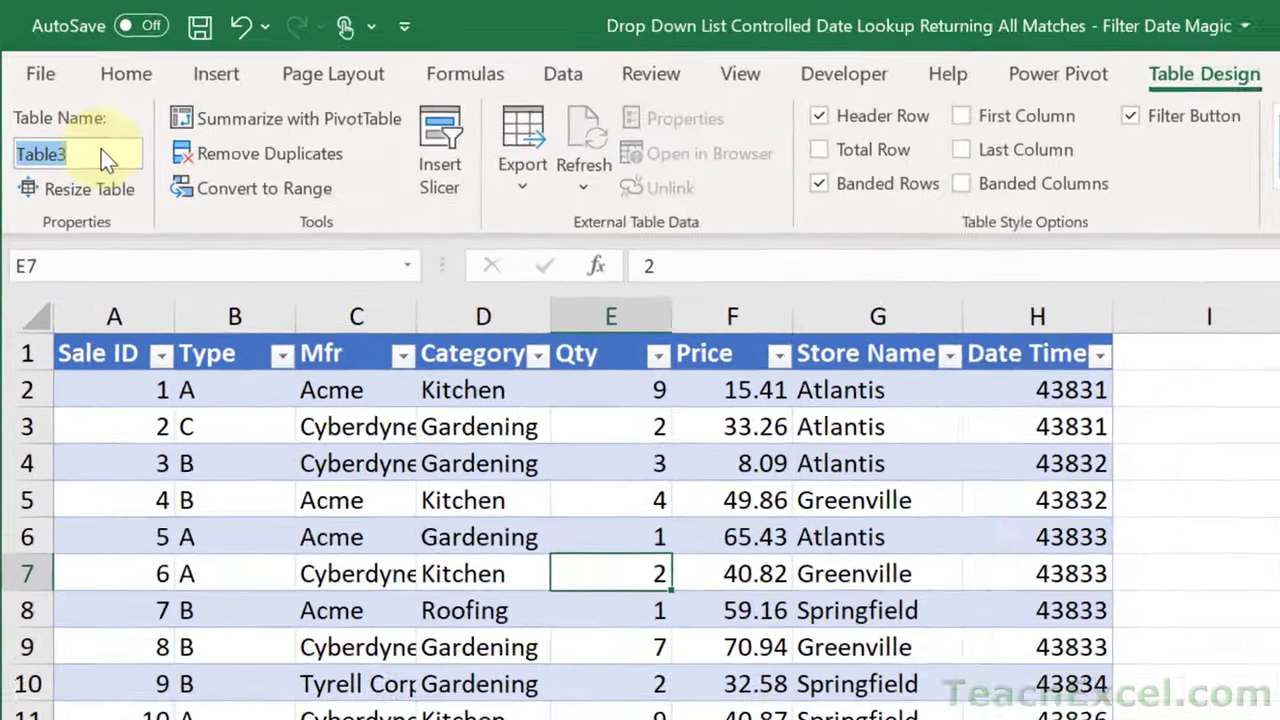
pyautogui.click(103, 152)
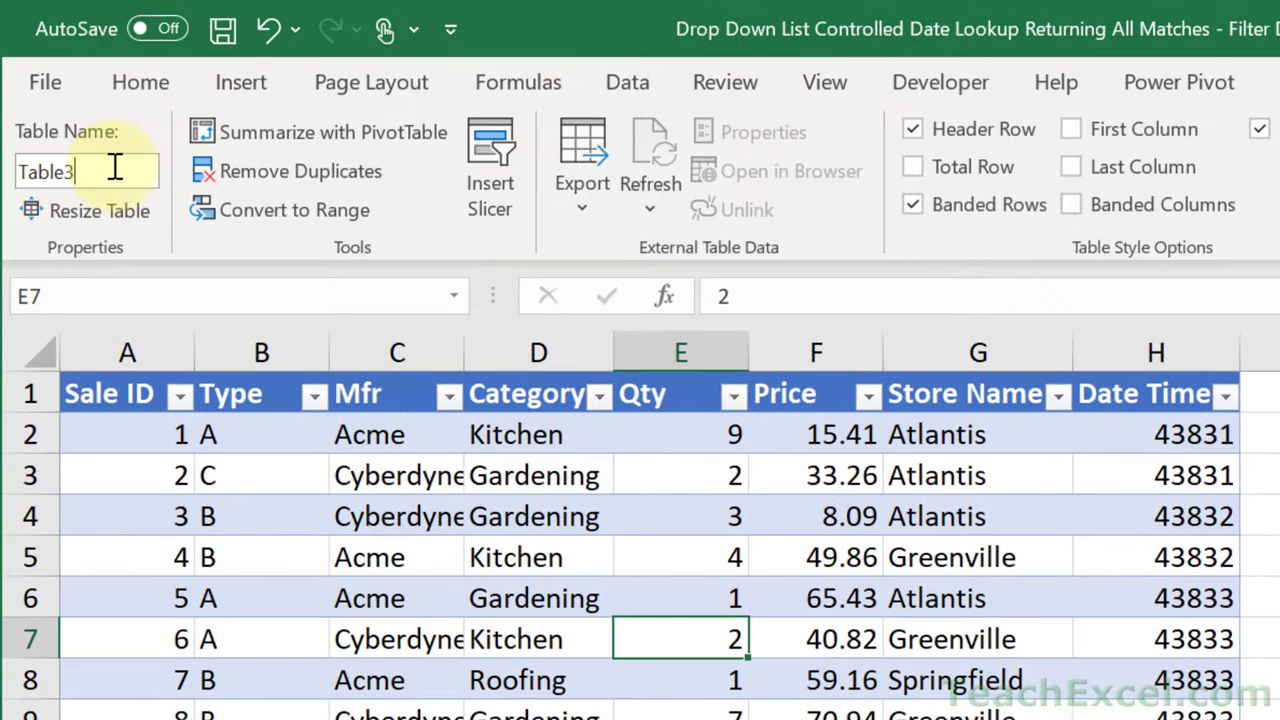
pyautogui.press('BackSpace')
pyautogui.write('Raw1')
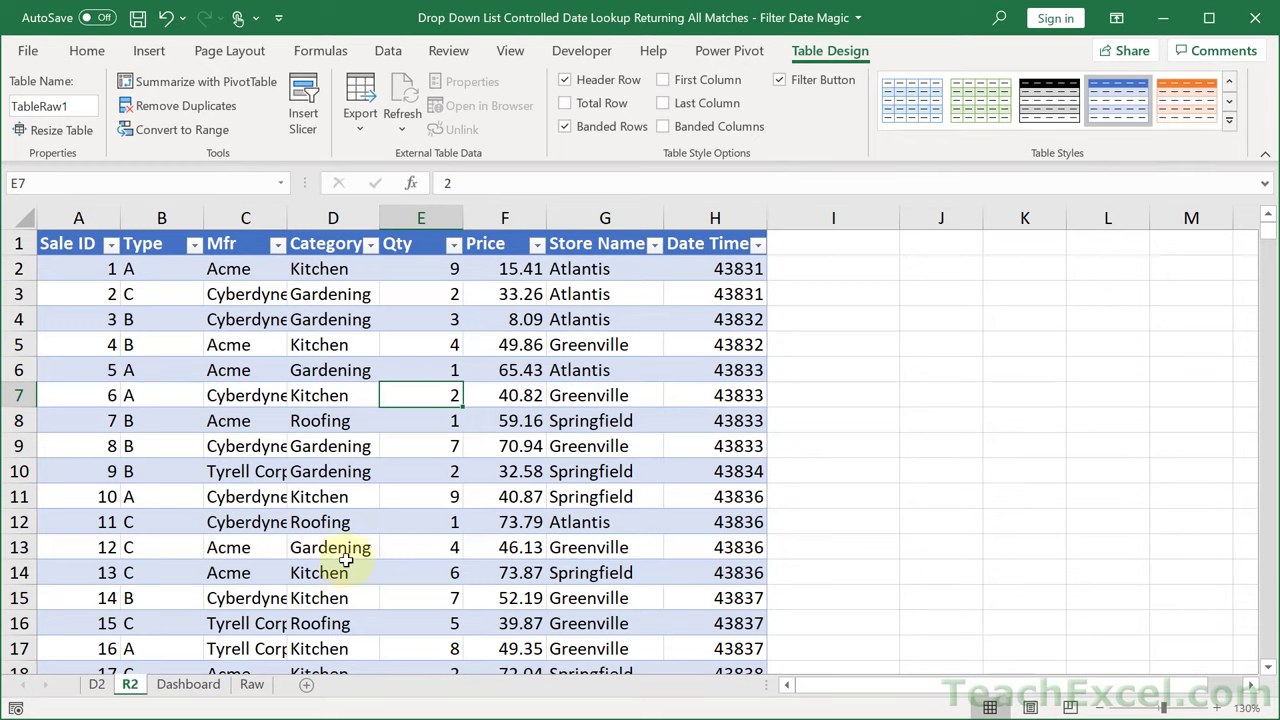
# Narrow columns A and B on the D2 sheet to slim margin columns.
pyautogui.click(97, 686)
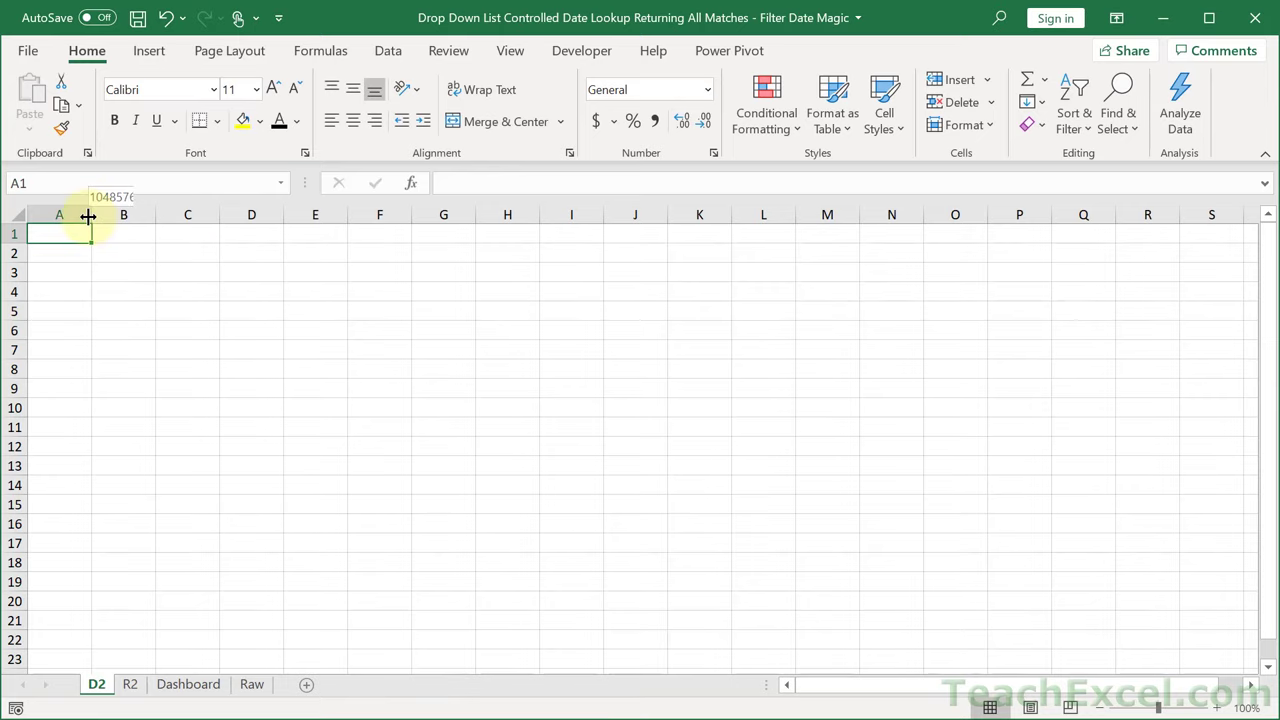
pyautogui.moveTo(90, 214)
pyautogui.mouseDown()
pyautogui.moveTo(47, 215)
pyautogui.moveTo(115, 218)
pyautogui.moveTo(77, 218)
pyautogui.mouseUp()
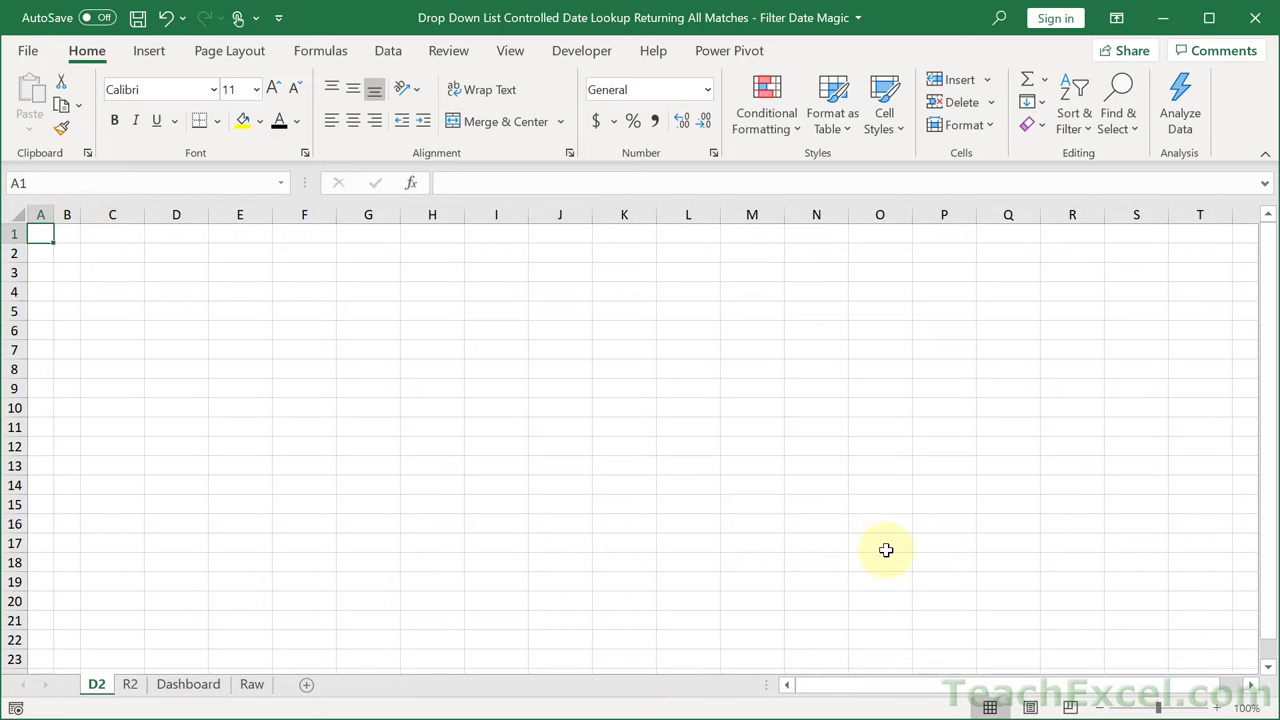
pyautogui.click(1224, 708)
pyautogui.click(1224, 708)
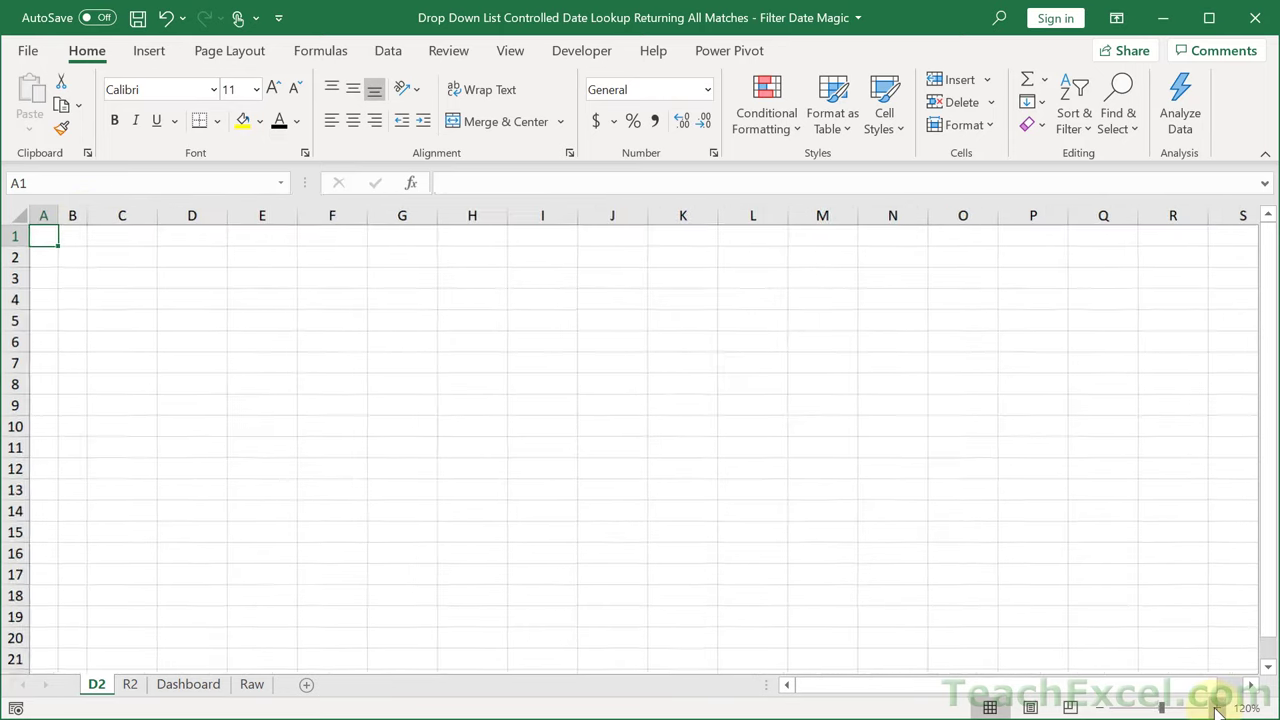
pyautogui.click(1224, 708)
pyautogui.click(1224, 708)
pyautogui.click(1224, 708)
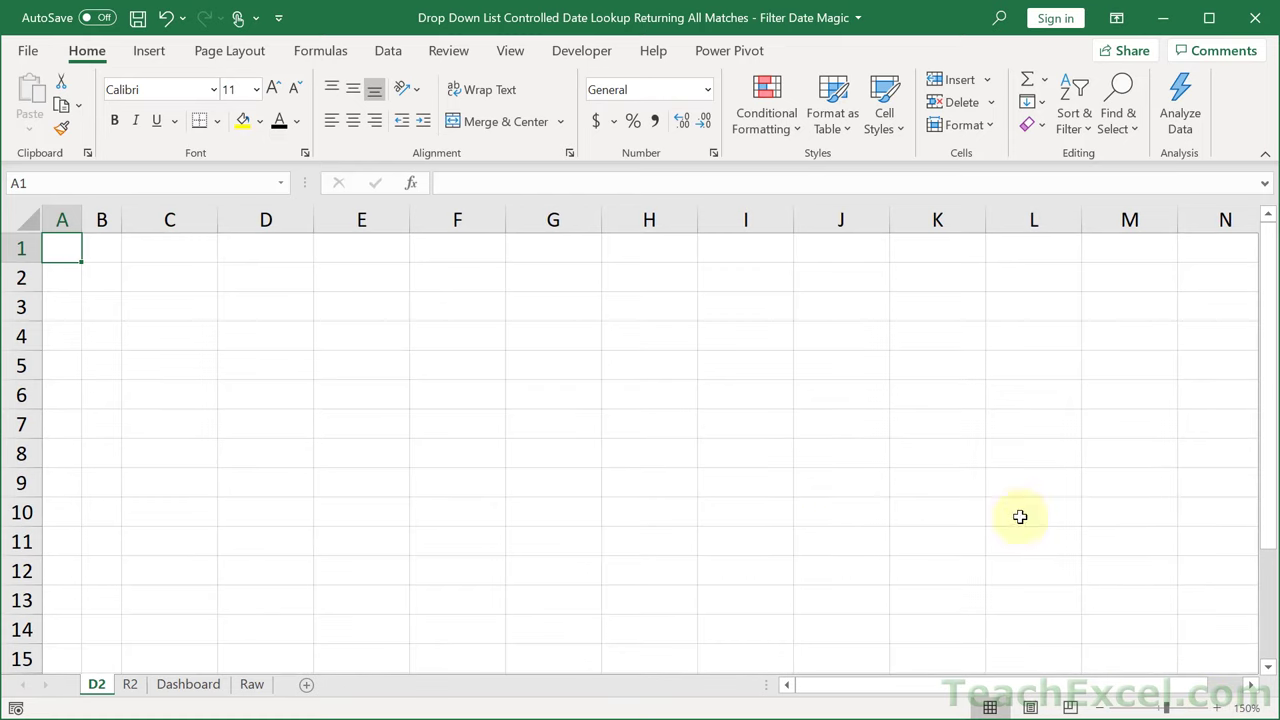
pyautogui.click(1222, 708)
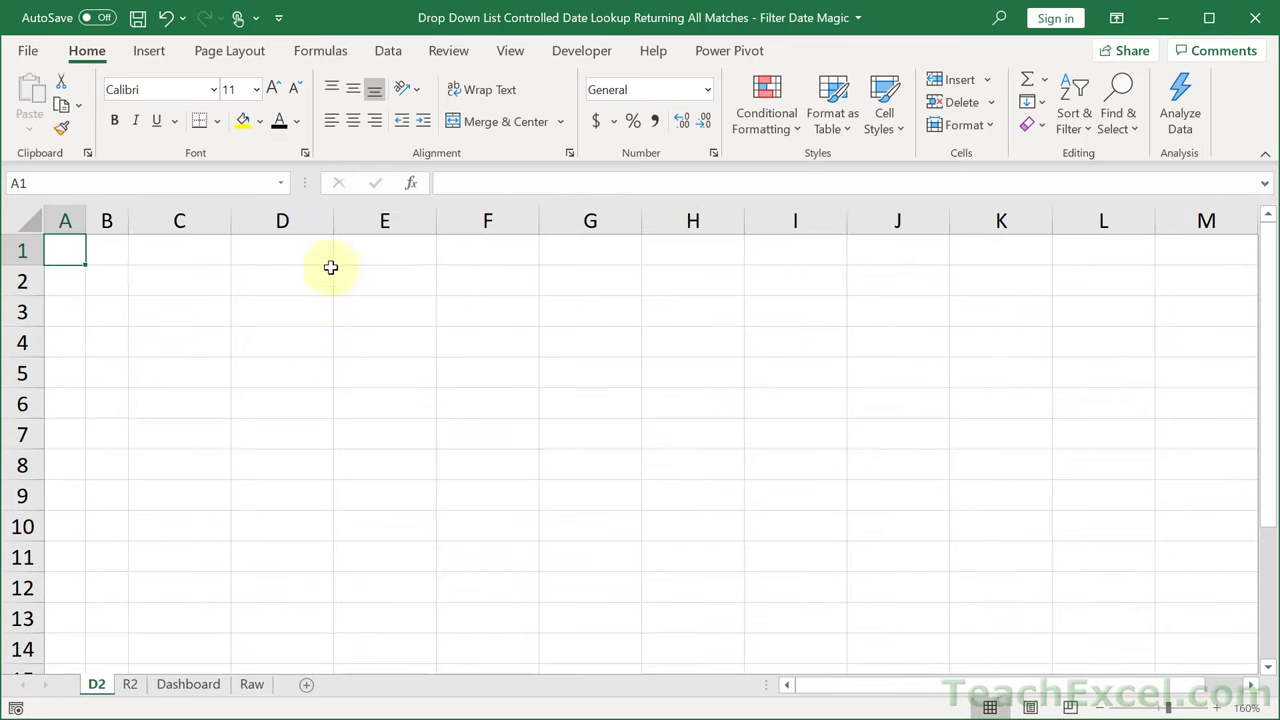
# Enter the headers Period, Start and End in C3:E3 of the D2 sheet.
pyautogui.click(202, 306)
pyautogui.write('Perio')
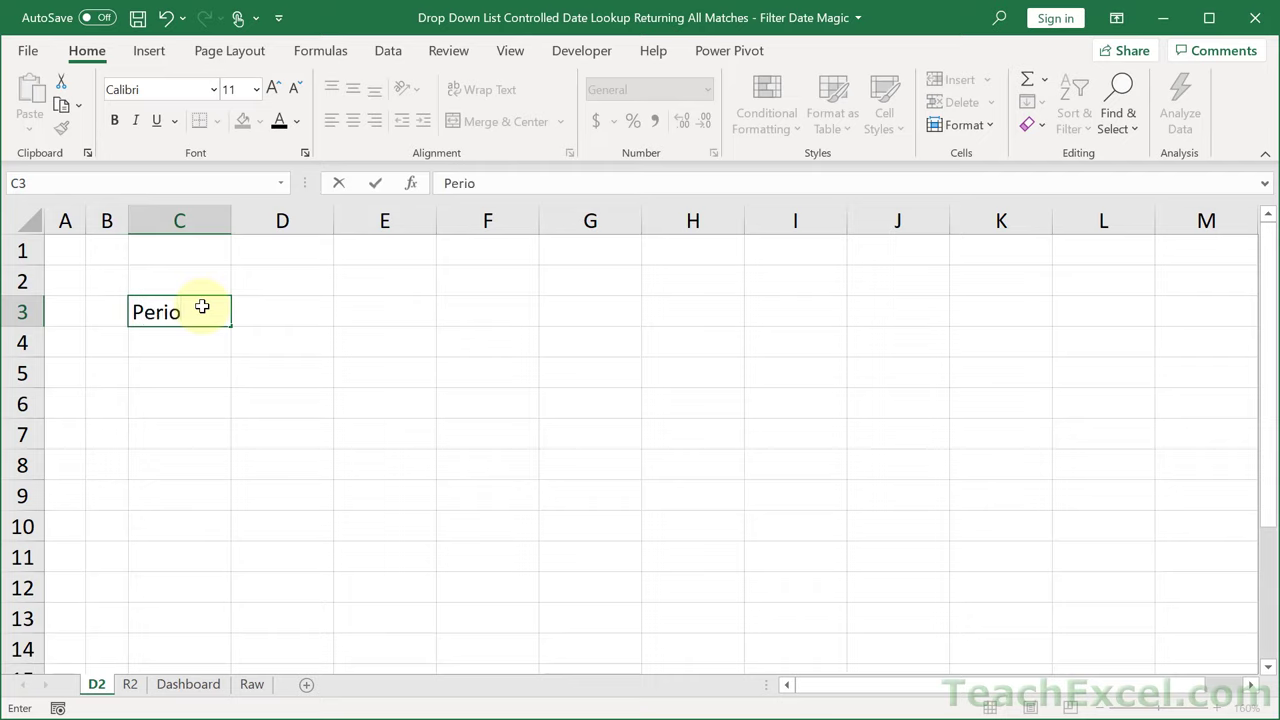
pyautogui.write('d')
pyautogui.press('Tab')
pyautogui.write('S')
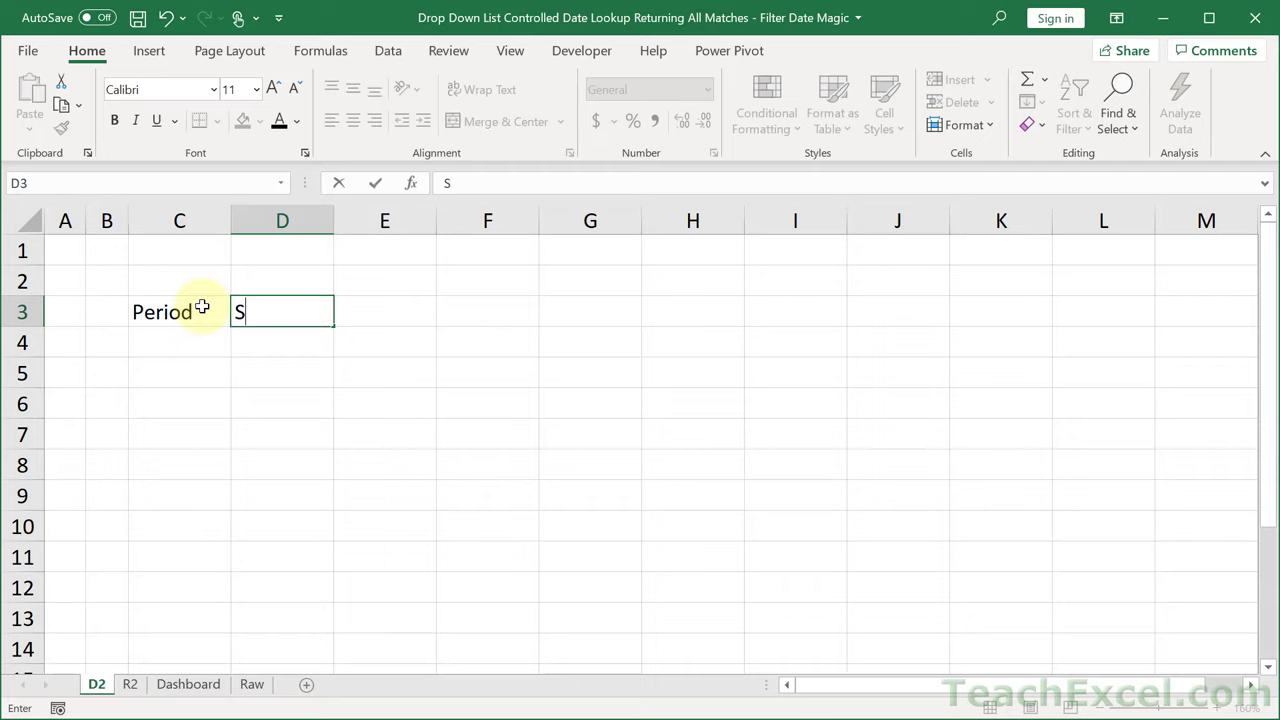
pyautogui.write('tart')
pyautogui.press('Tab')
pyautogui.write('End')
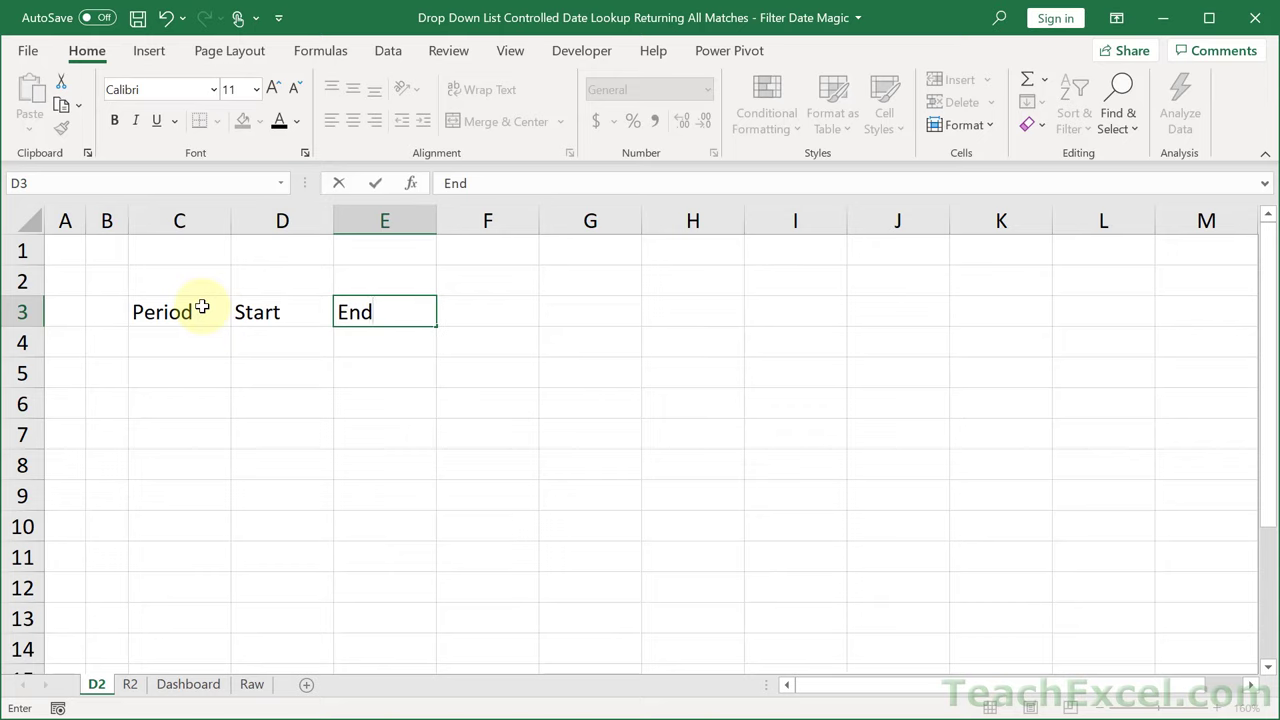
pyautogui.press('Return')
pyautogui.press('Left')
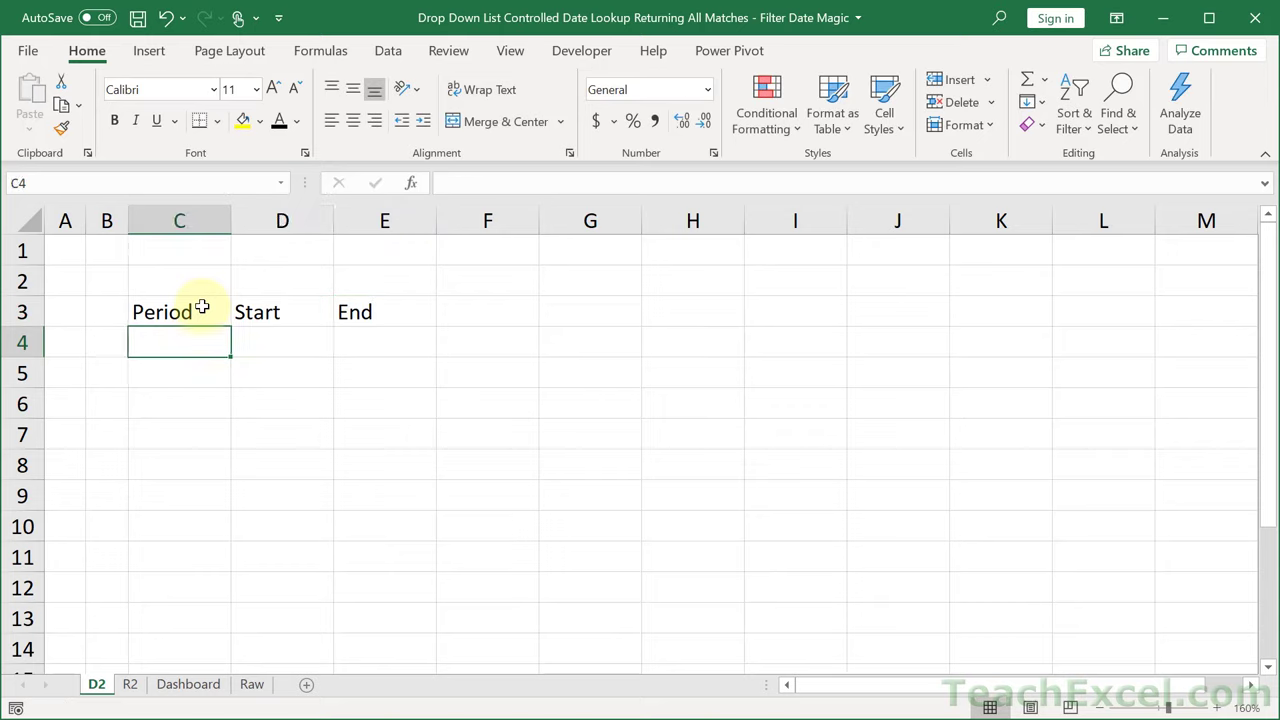
# List the periods This Month, Last Month, This Year and Last Year in C4:C7 and widen column C to fit them.
pyautogui.write('This Month')
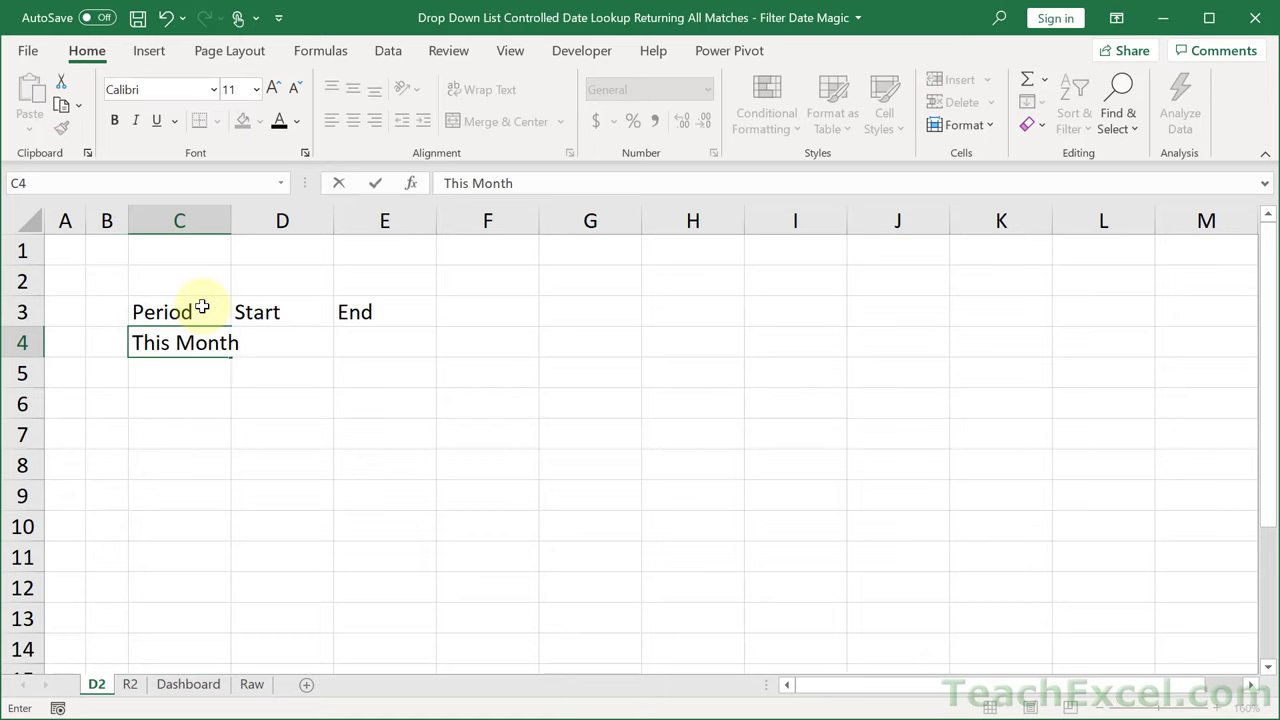
pyautogui.press('Return')
pyautogui.write('L')
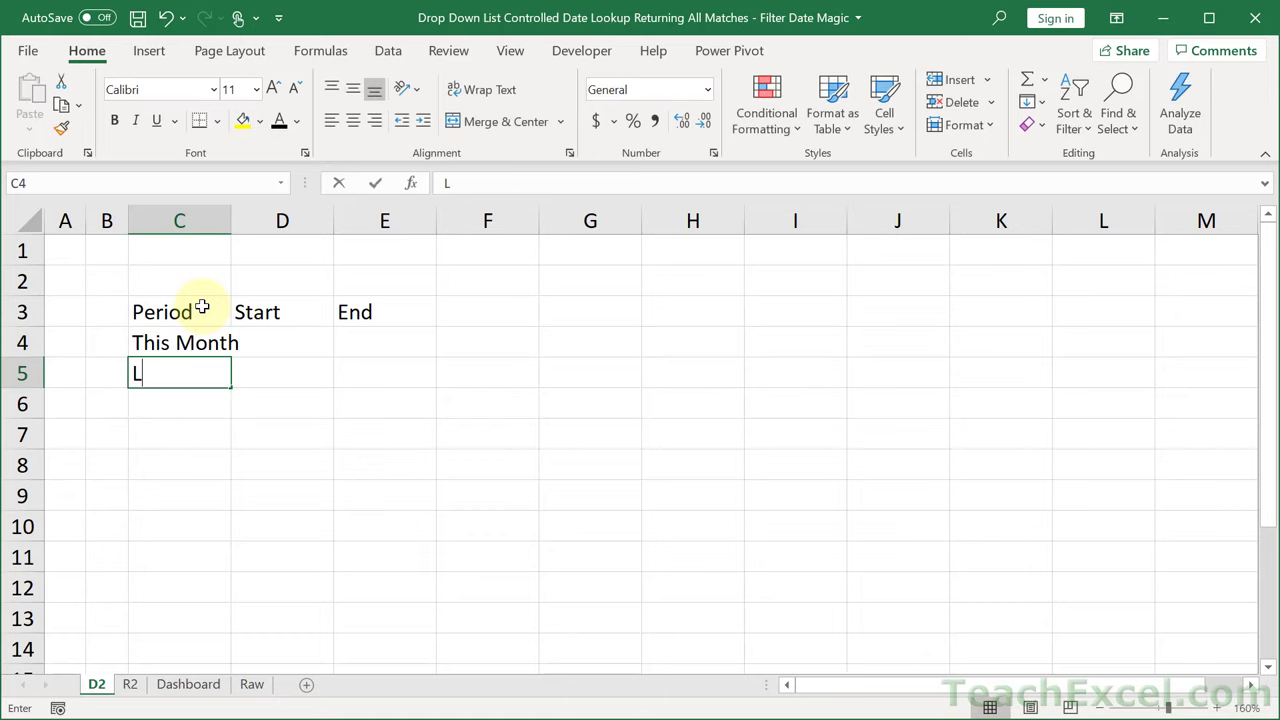
pyautogui.write('ast Month')
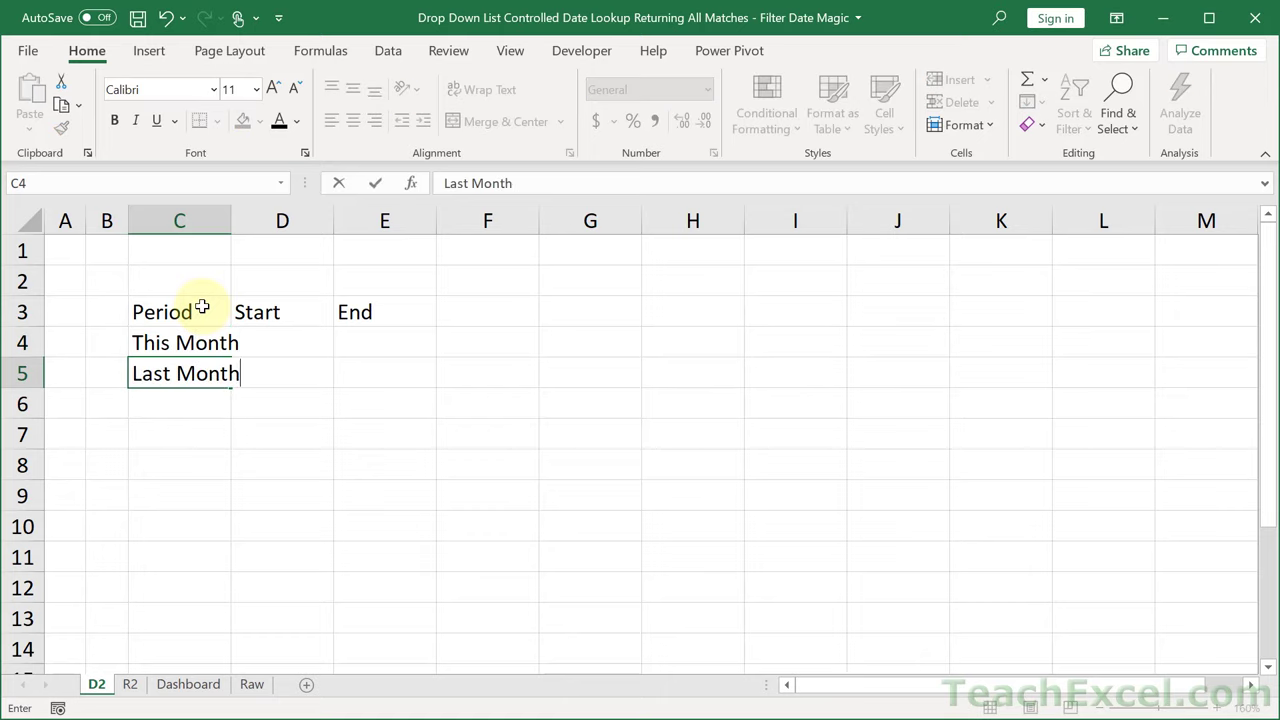
pyautogui.press('Return')
pyautogui.write('This Year')
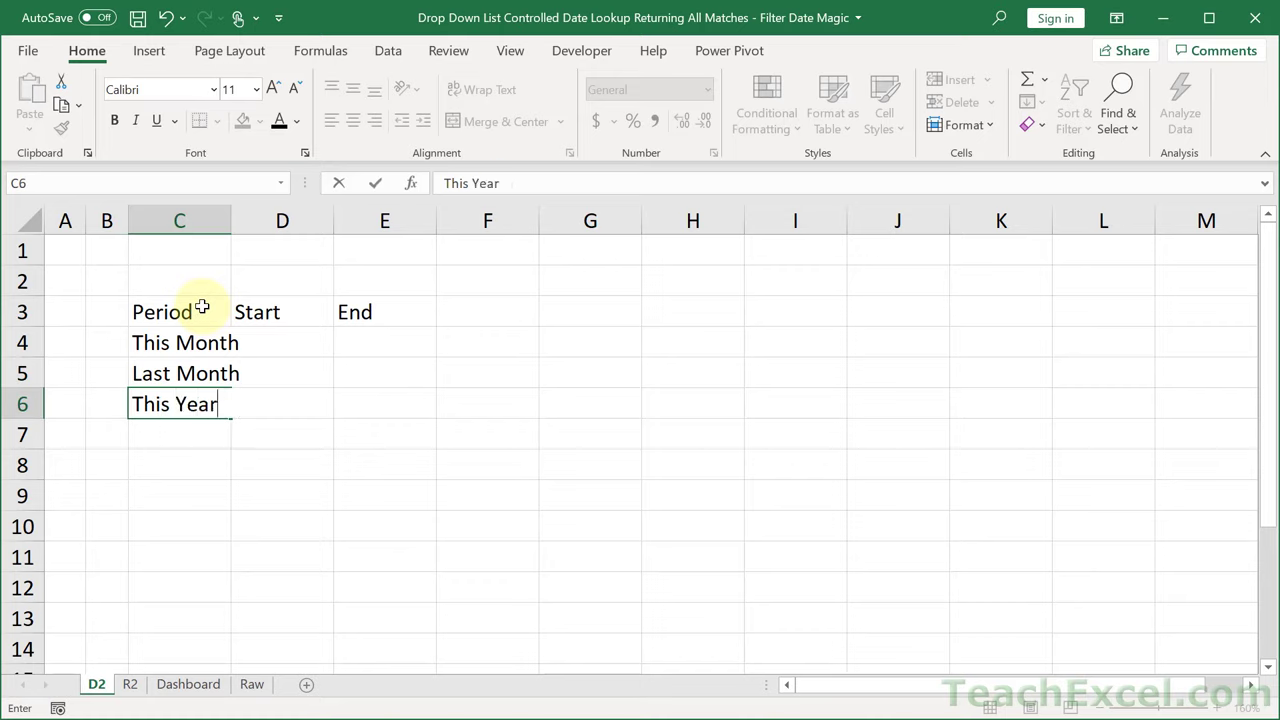
pyautogui.press('Return')
pyautogui.write('Last Year')
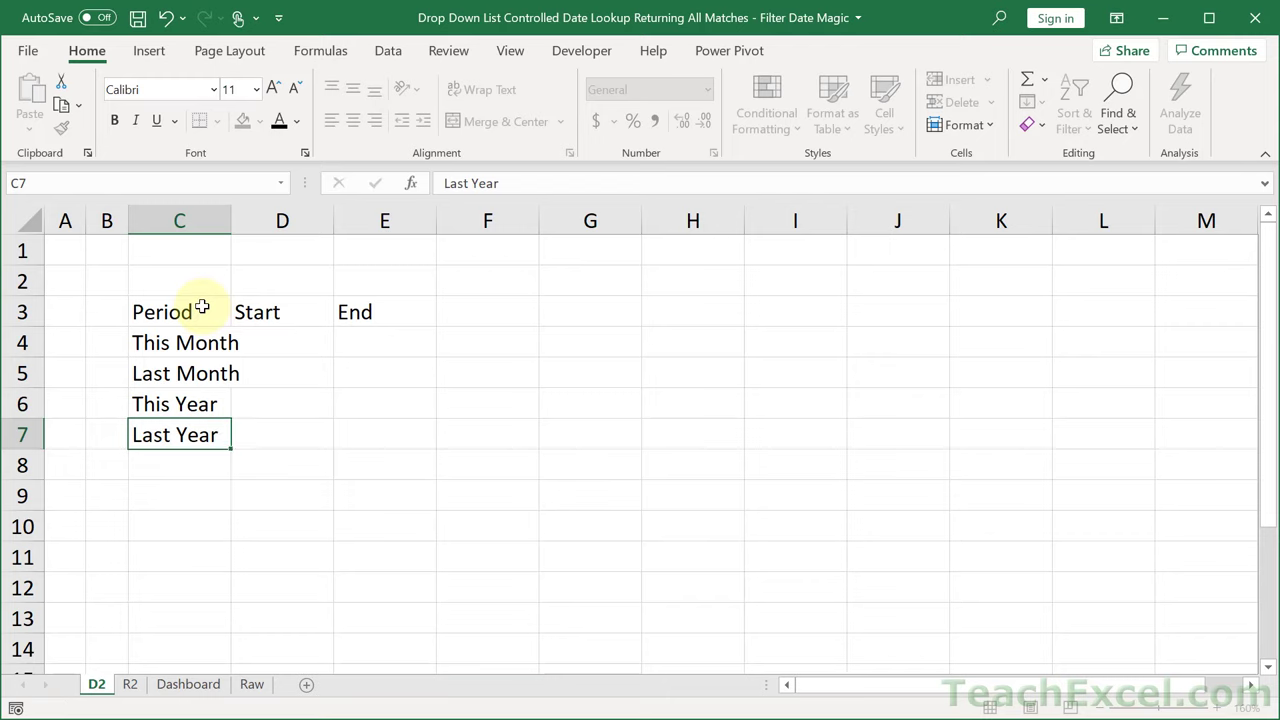
pyautogui.press('Return')
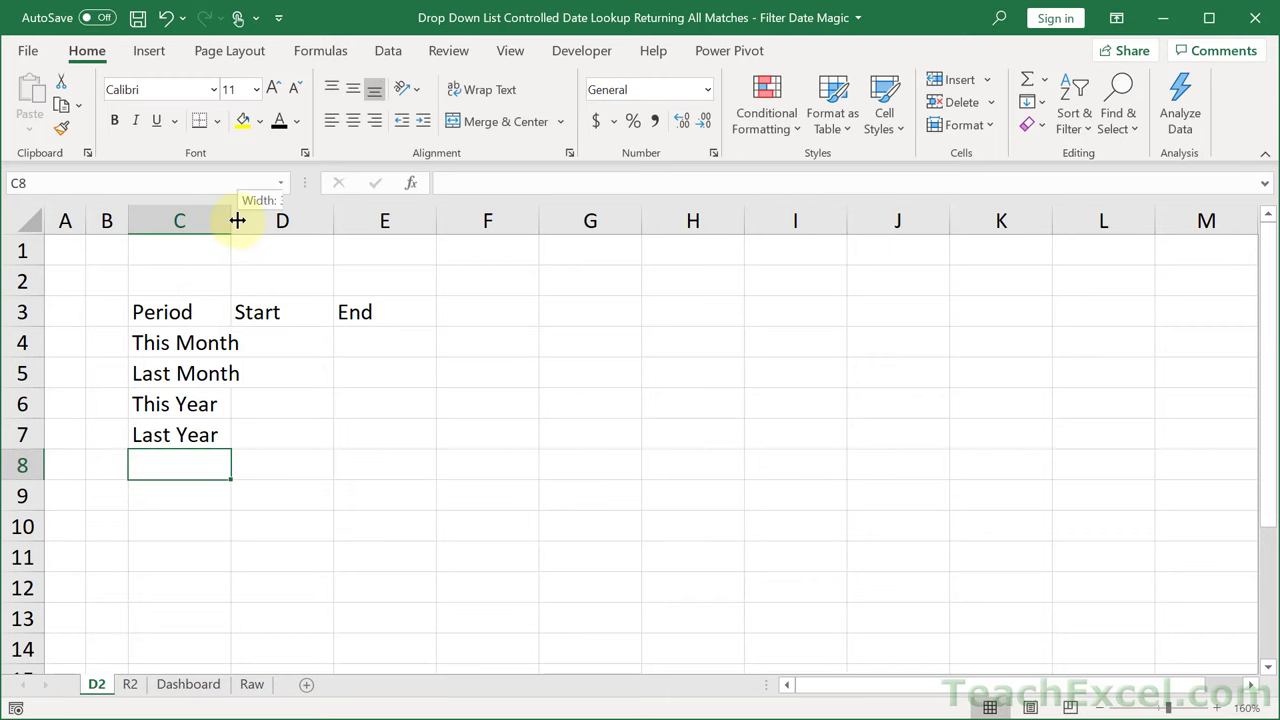
pyautogui.moveTo(238, 218); pyautogui.dragTo(257, 218)
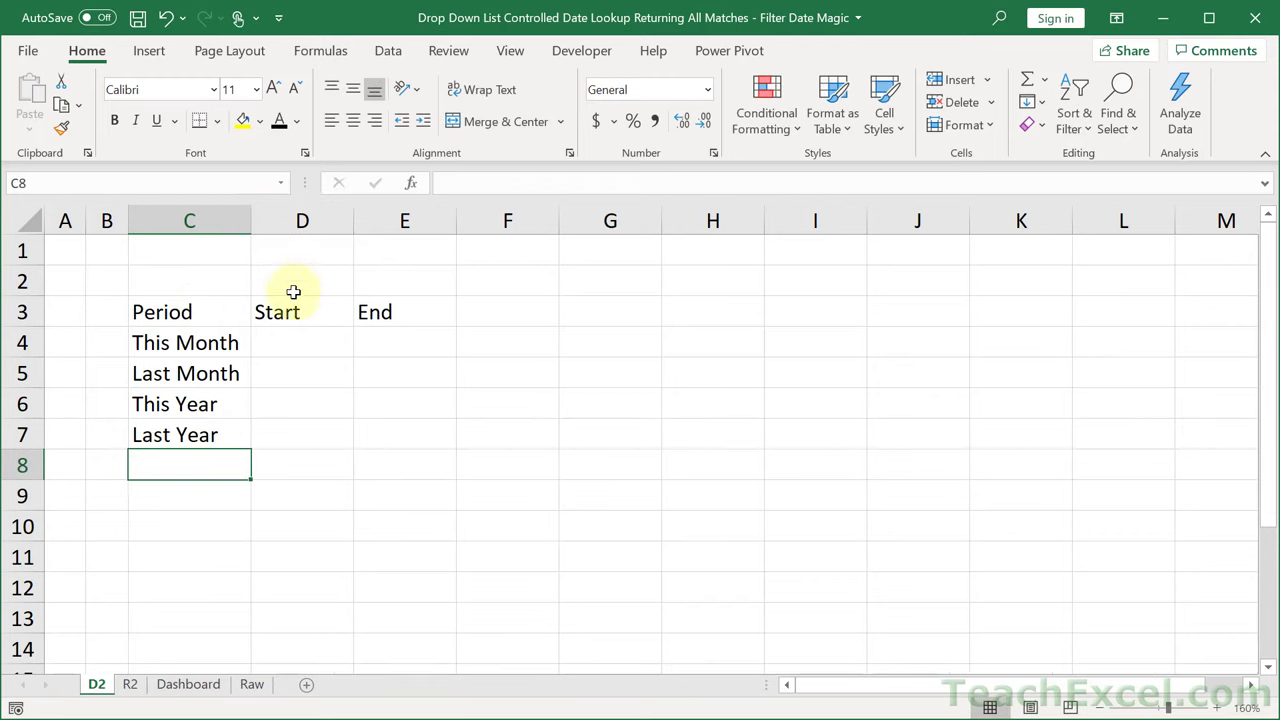
# Go through the Start and End cells in D4:E7 to examine which dates each period needs.
pyautogui.click(282, 347)
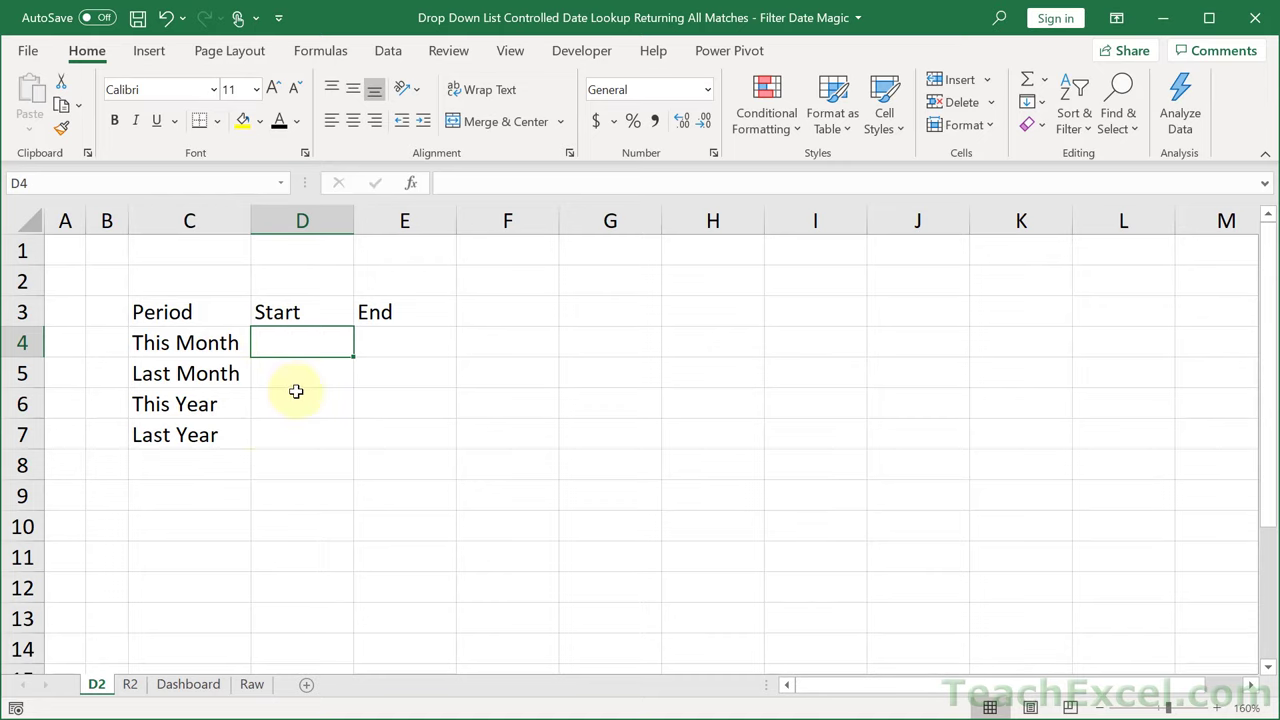
pyautogui.click(382, 346)
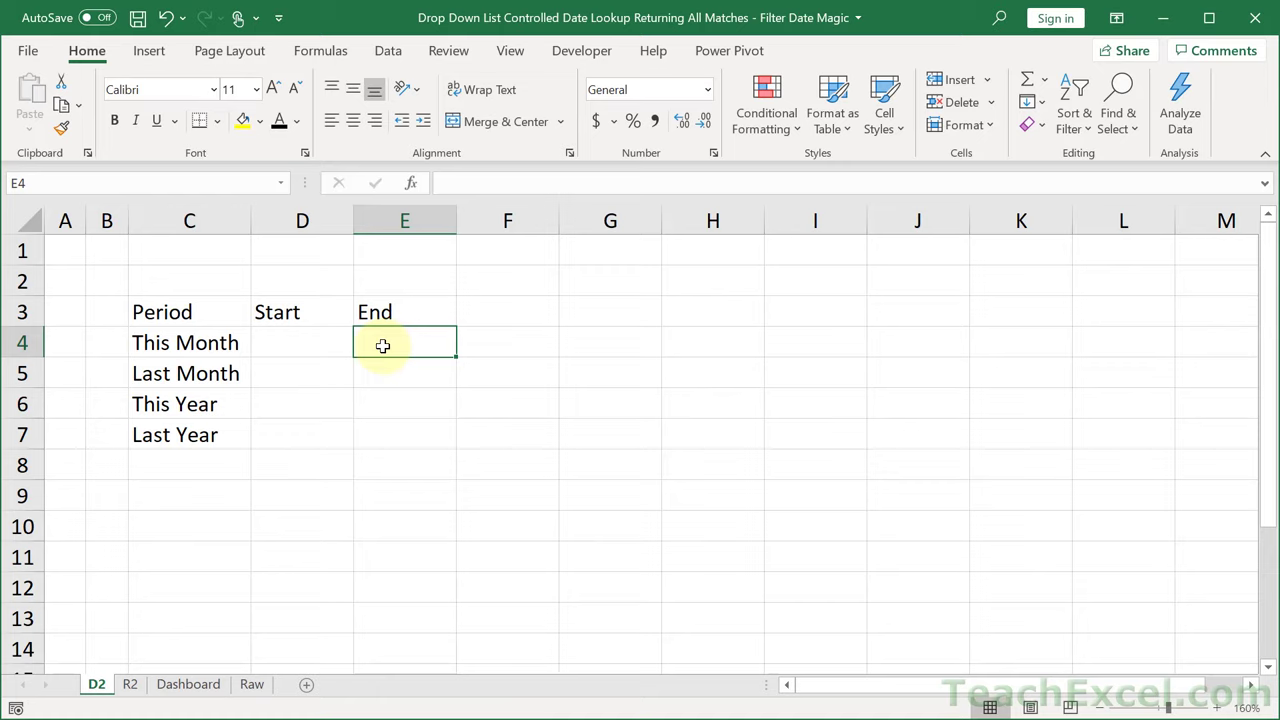
pyautogui.click(318, 369)
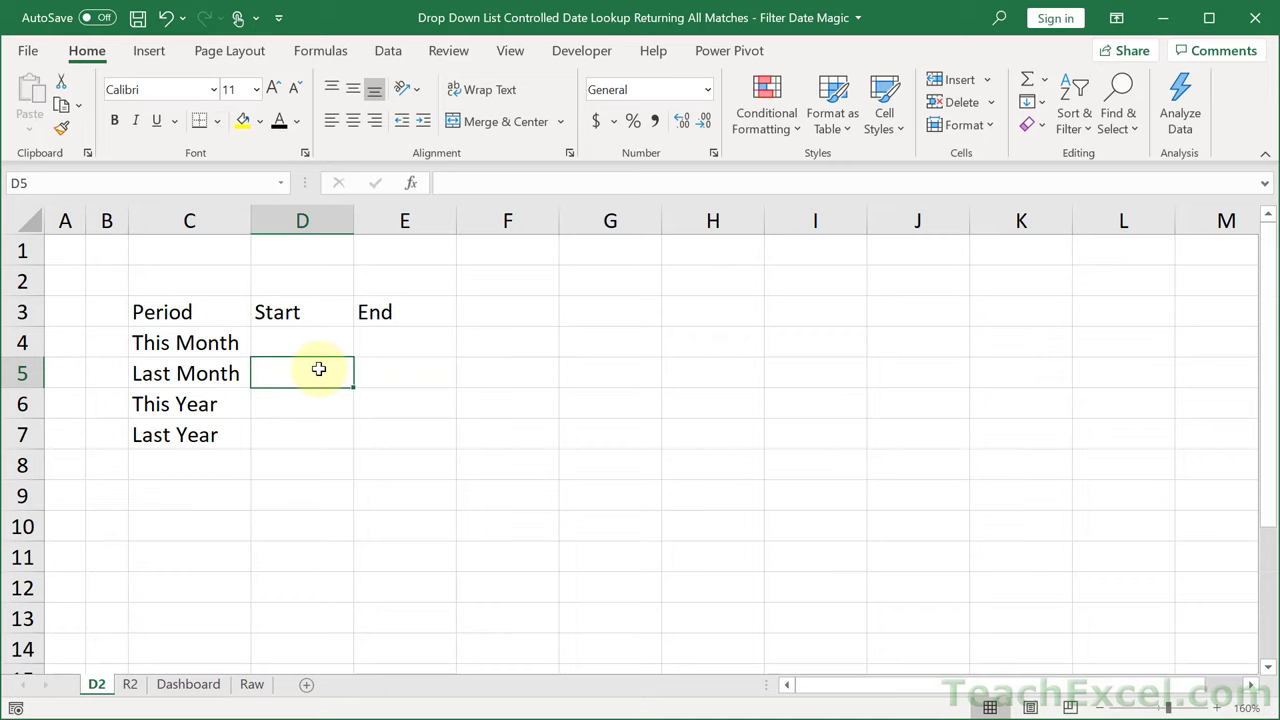
pyautogui.click(374, 374)
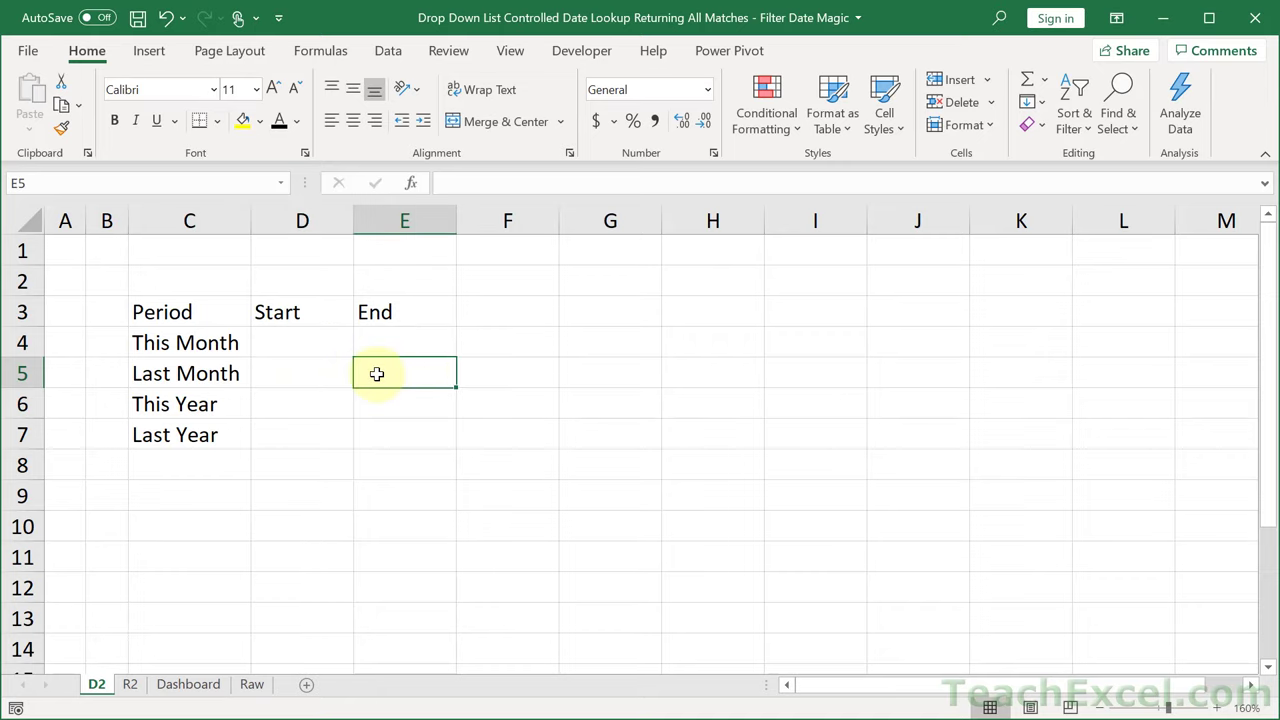
pyautogui.click(320, 404)
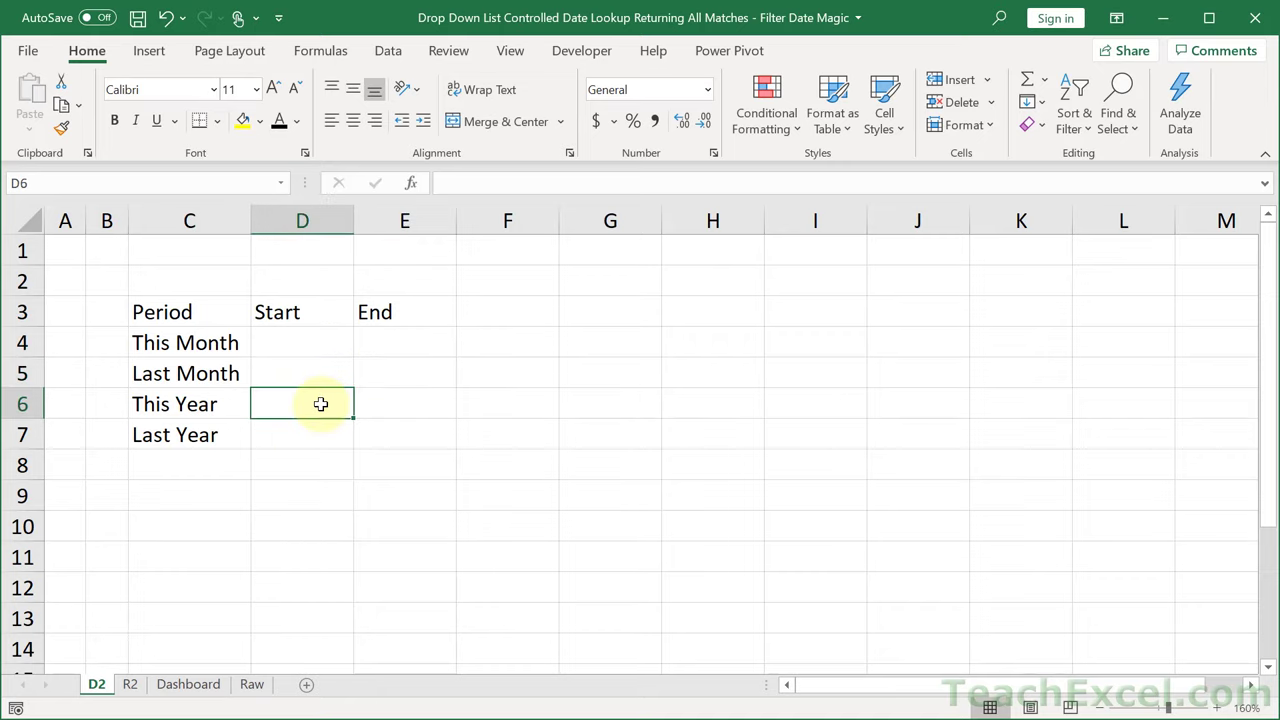
pyautogui.click(376, 394)
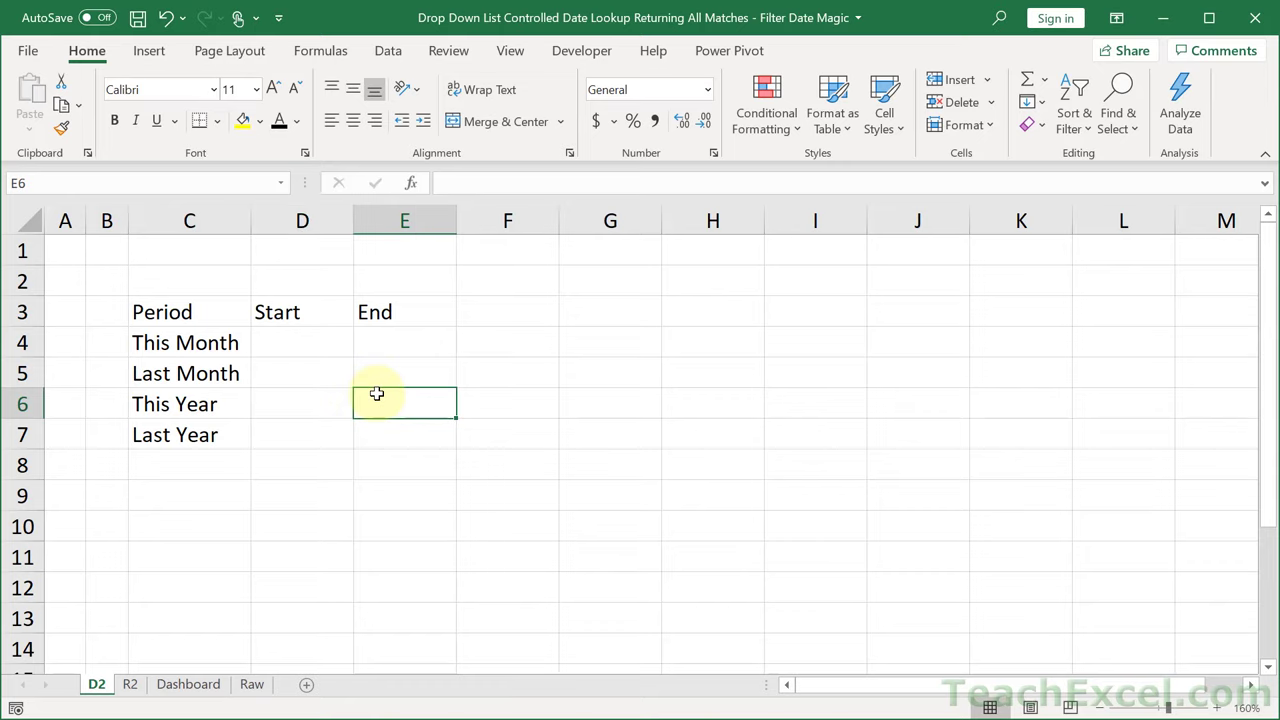
pyautogui.click(317, 433)
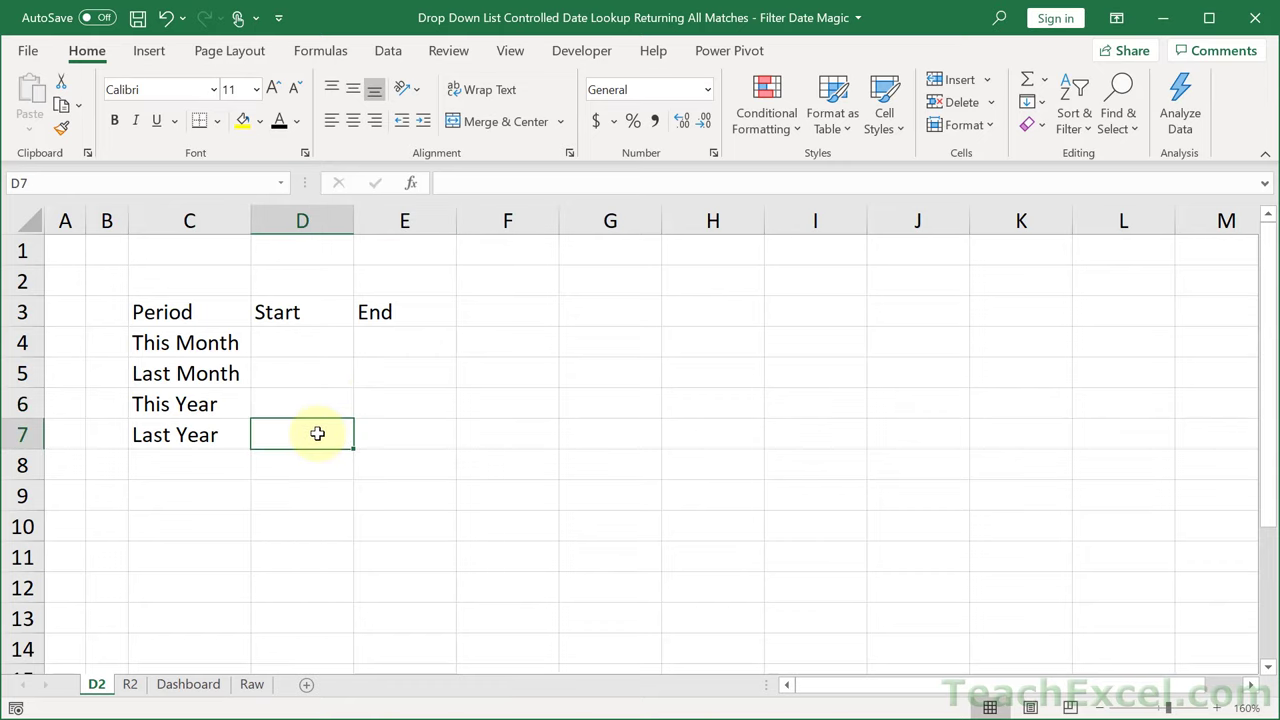
pyautogui.click(398, 430)
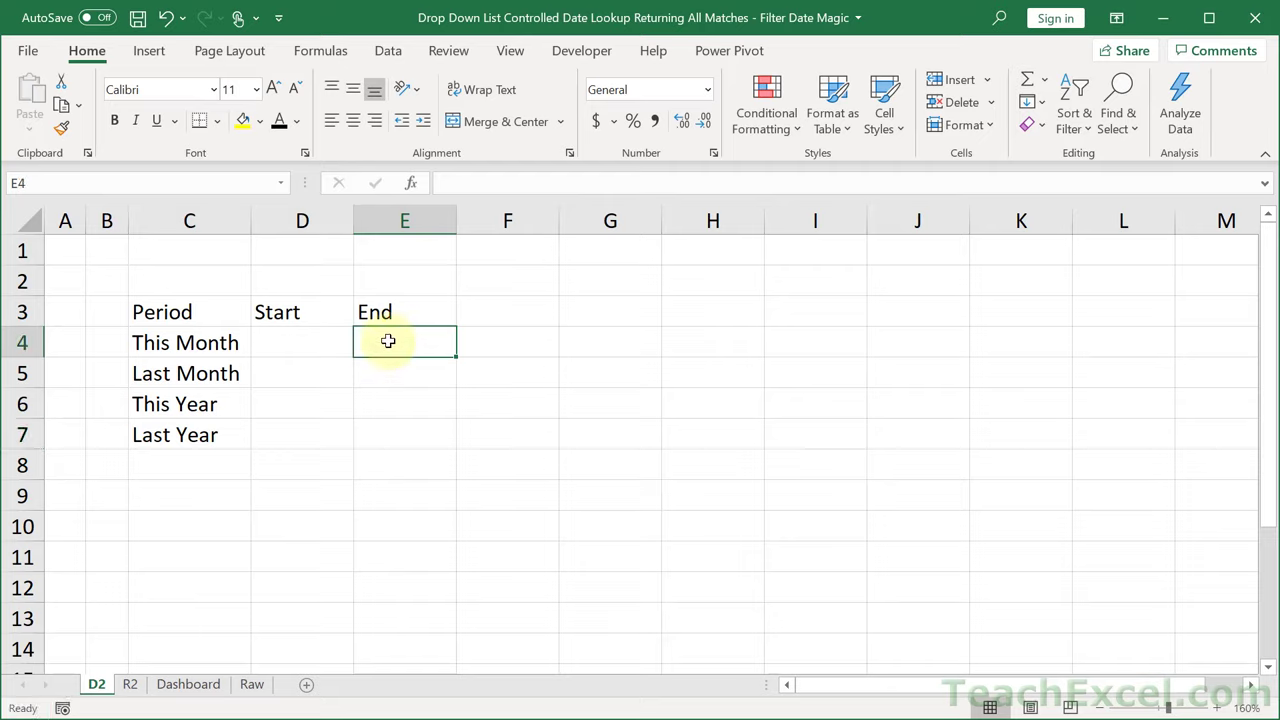
# Enter the formula =TODAY() in E4 as the end date for This Month.
pyautogui.write('=to')
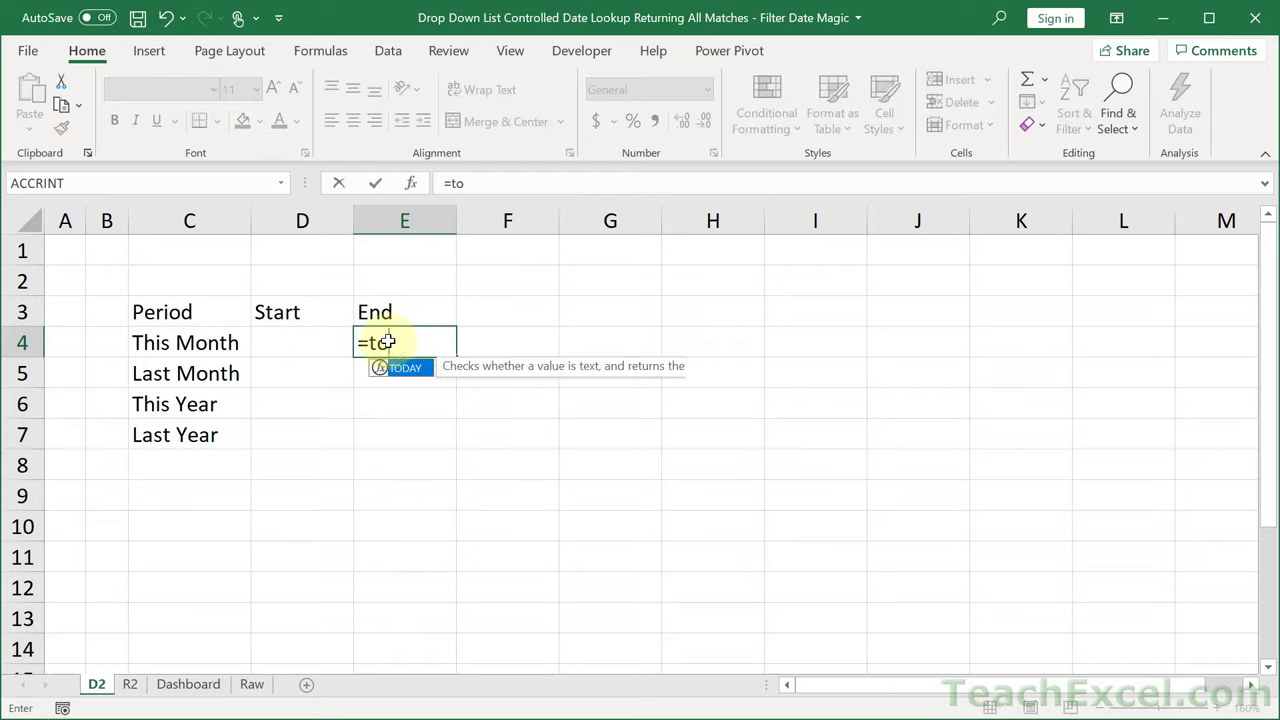
pyautogui.write('day()')
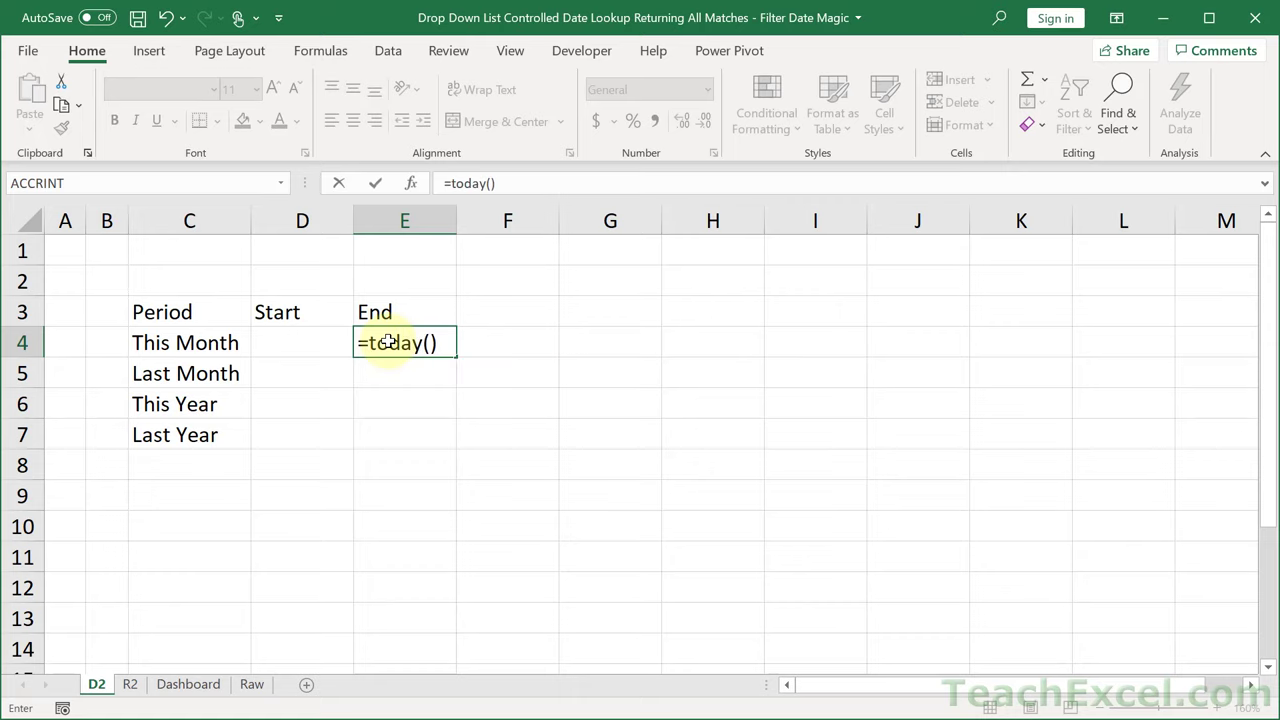
pyautogui.press('Return')
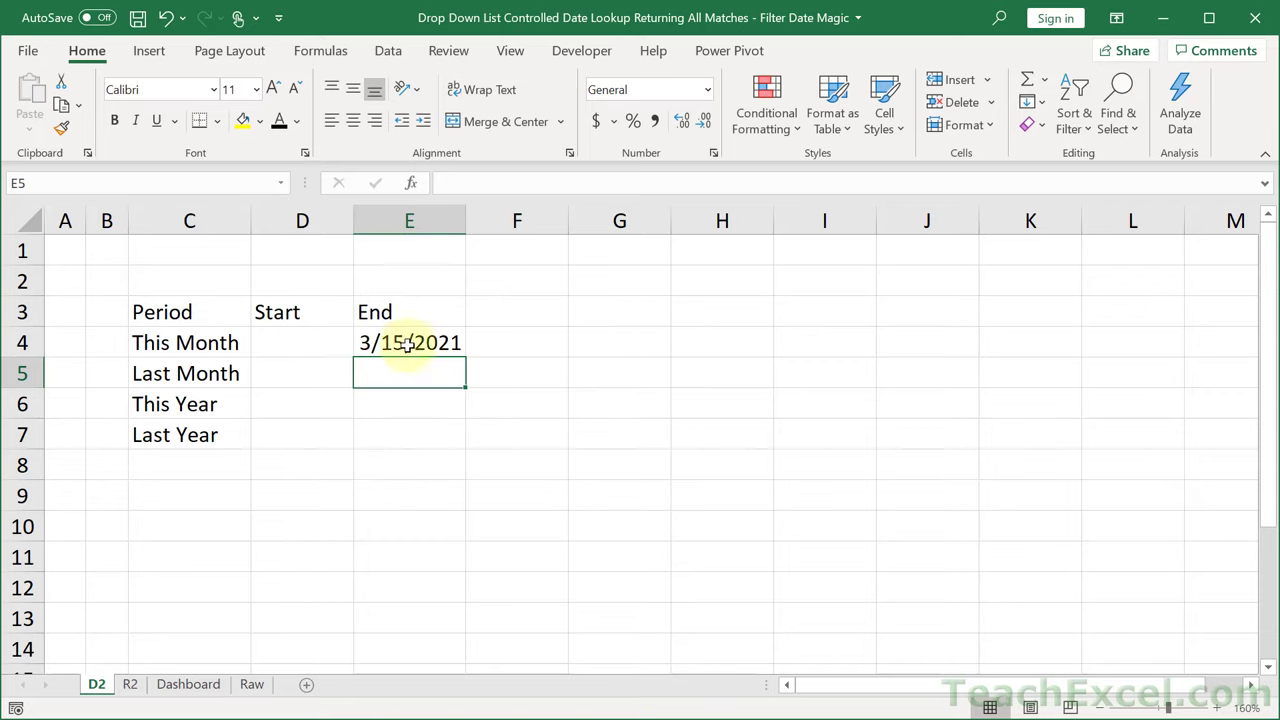
# Enter the formula =DATE(YEAR(TODAY()),MONTH(TODAY()),1) in D4 as the start date for This Month.
pyautogui.click(310, 345)
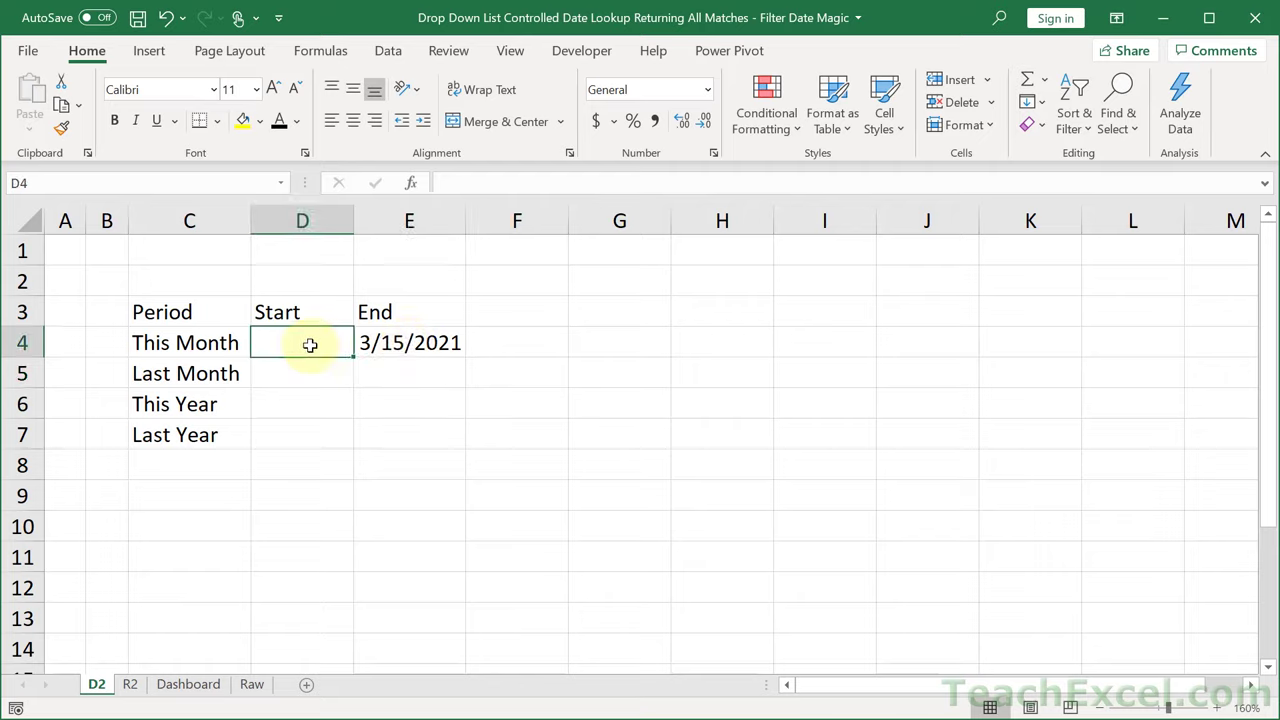
pyautogui.write('=date')
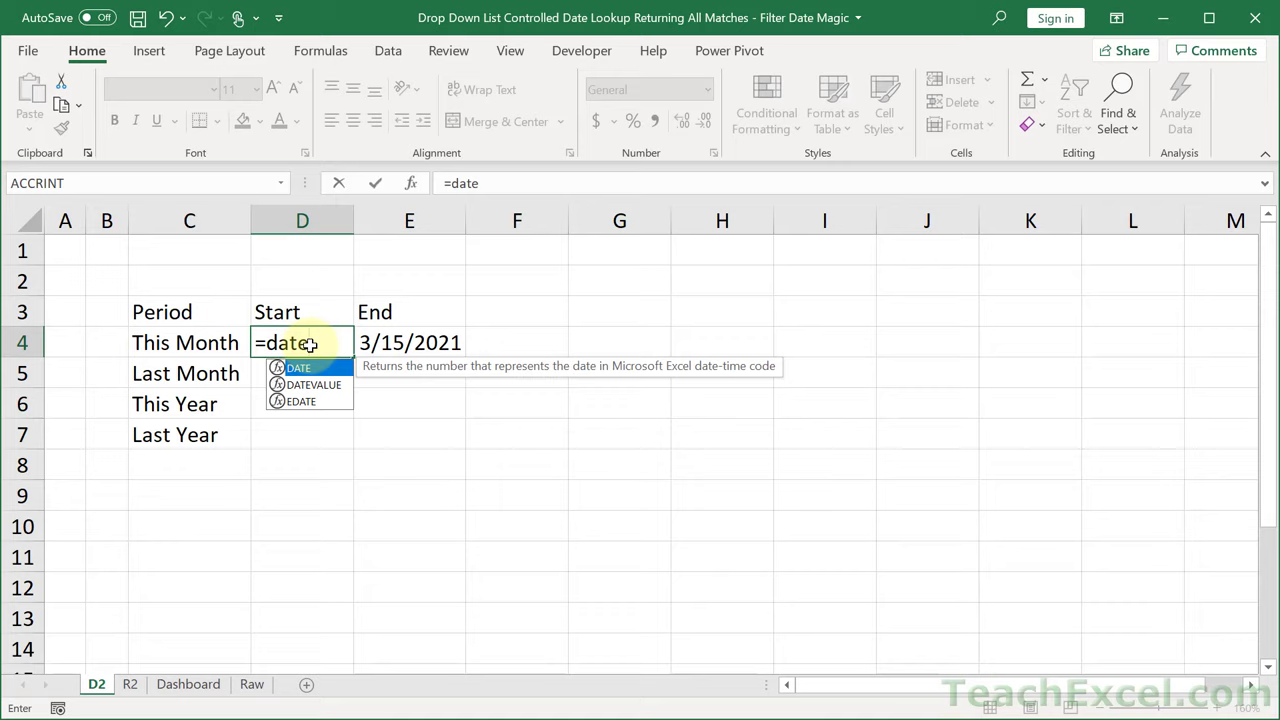
pyautogui.press('Tab')
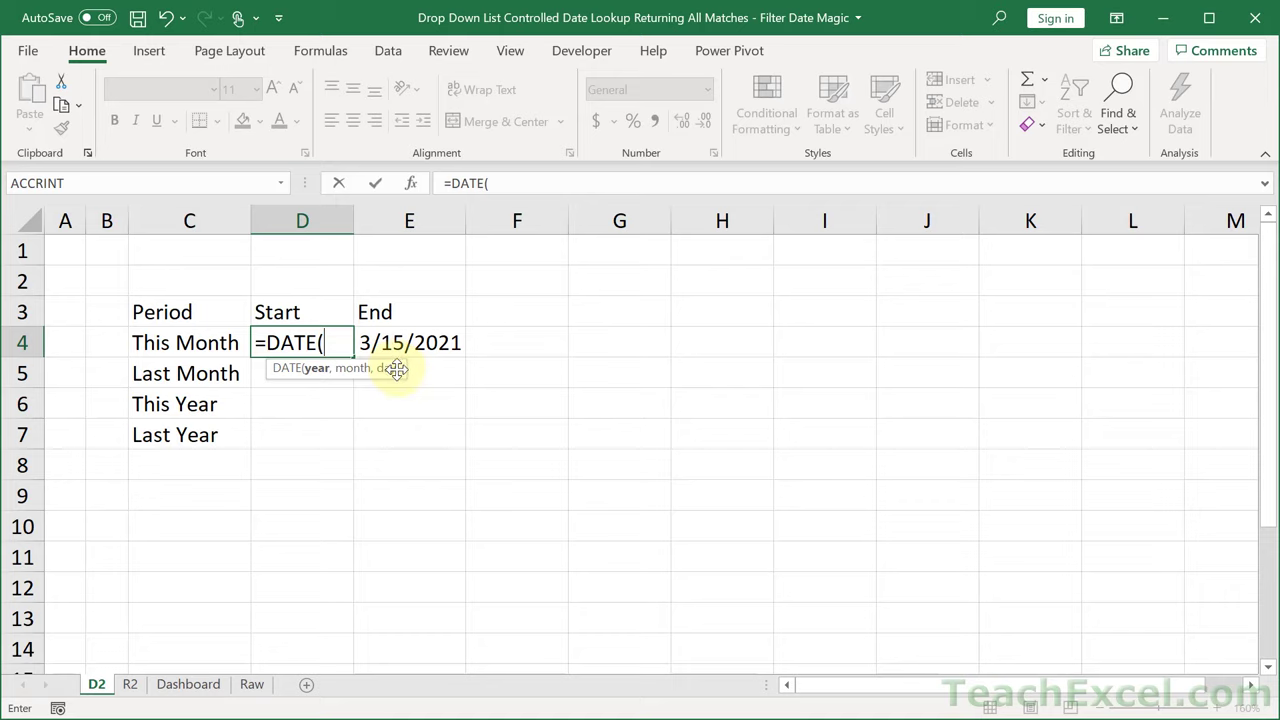
pyautogui.write('year(t')
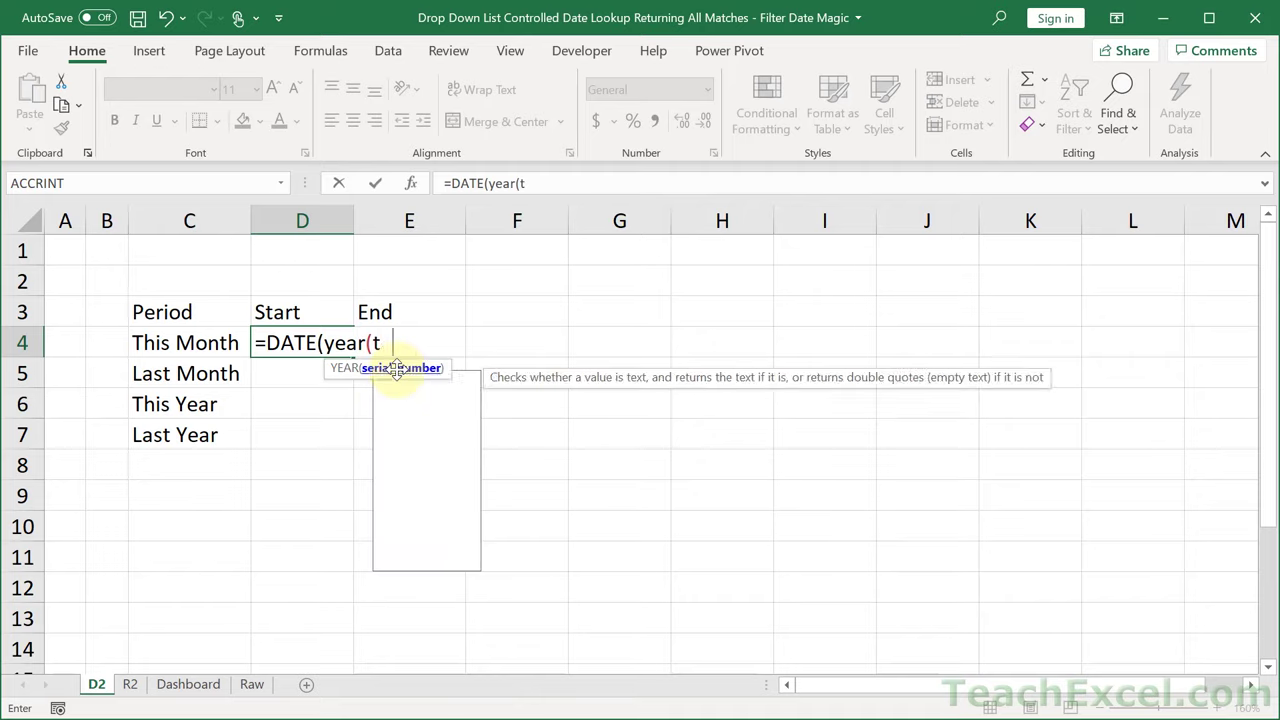
pyautogui.write('oday())')
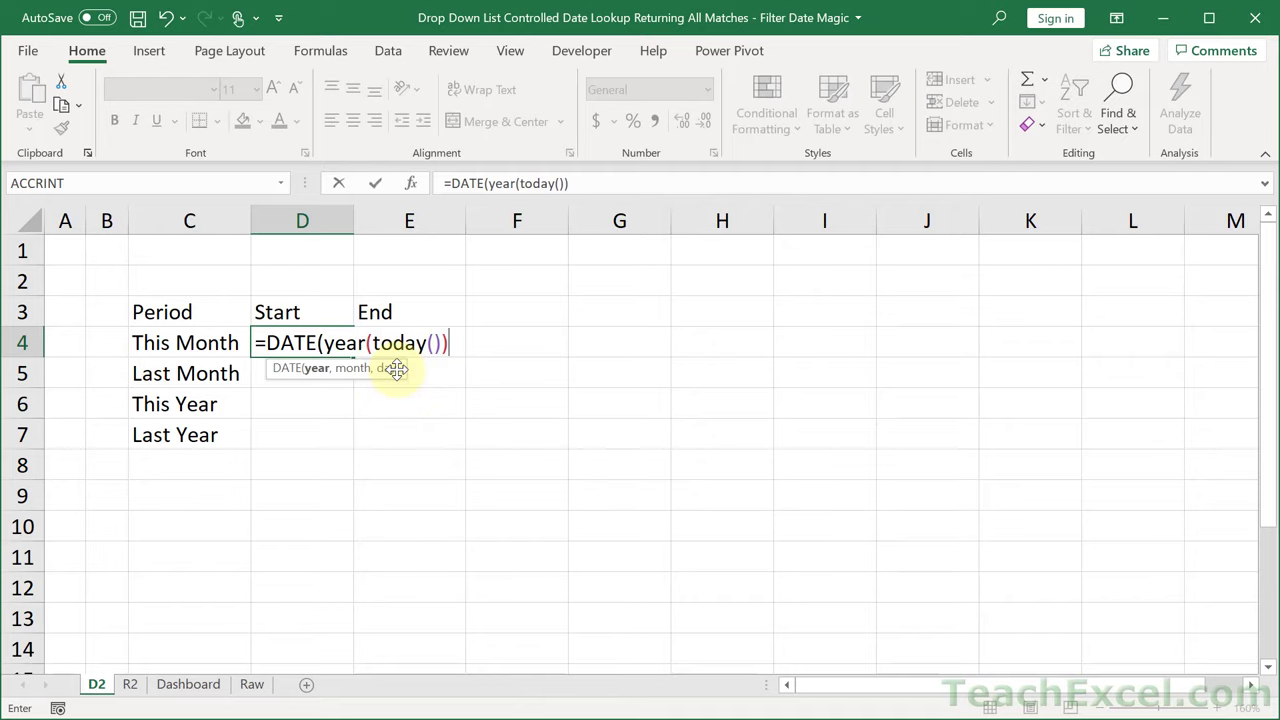
pyautogui.write(',month(')
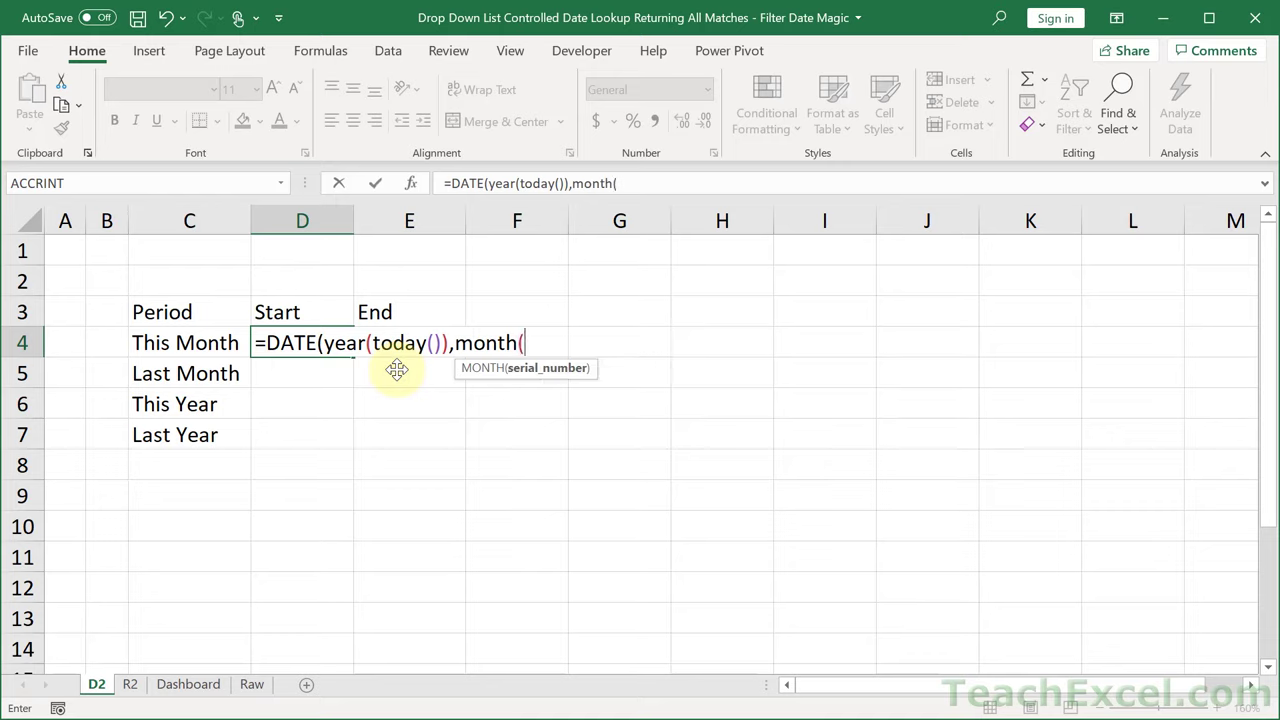
pyautogui.write('today())')
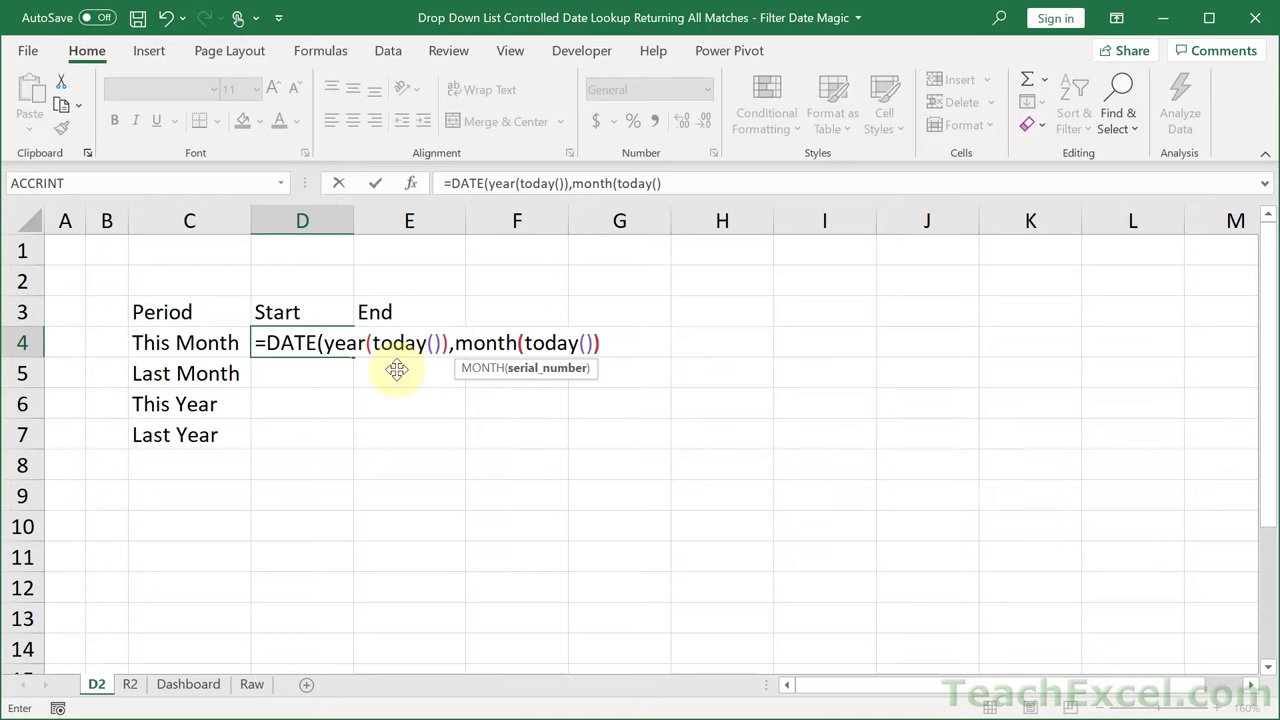
pyautogui.write(',')
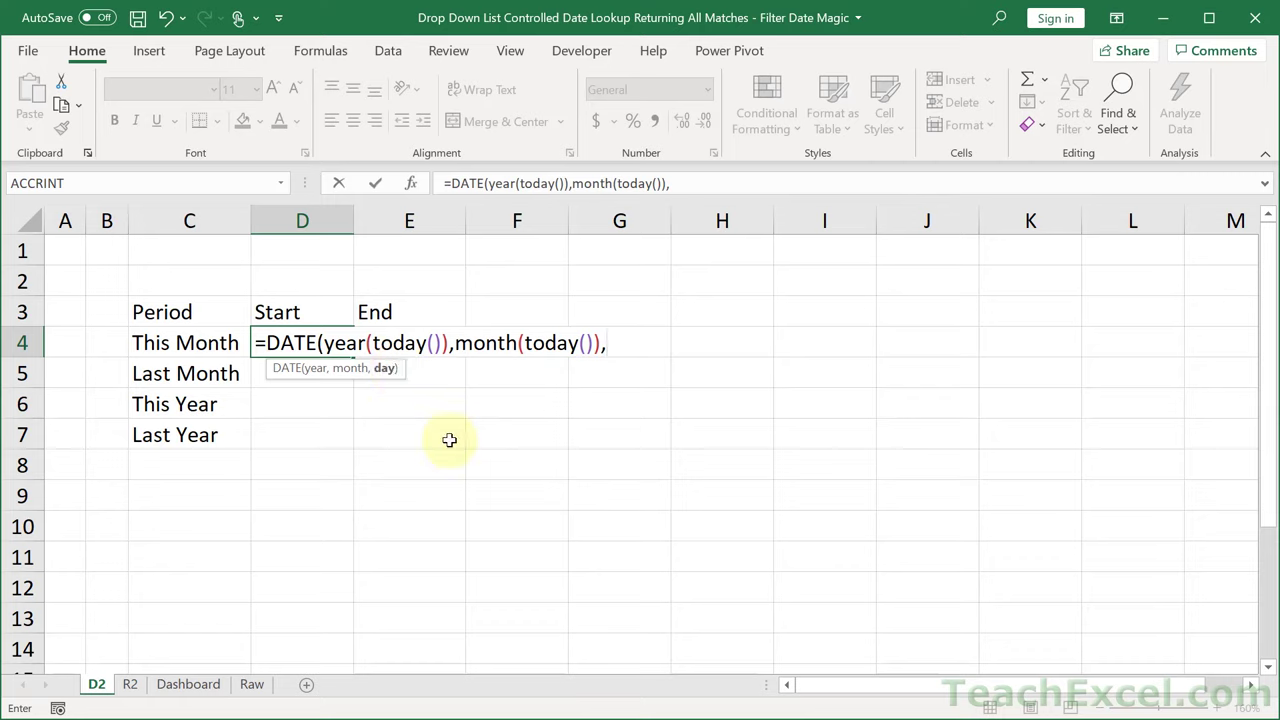
pyautogui.write('1)')
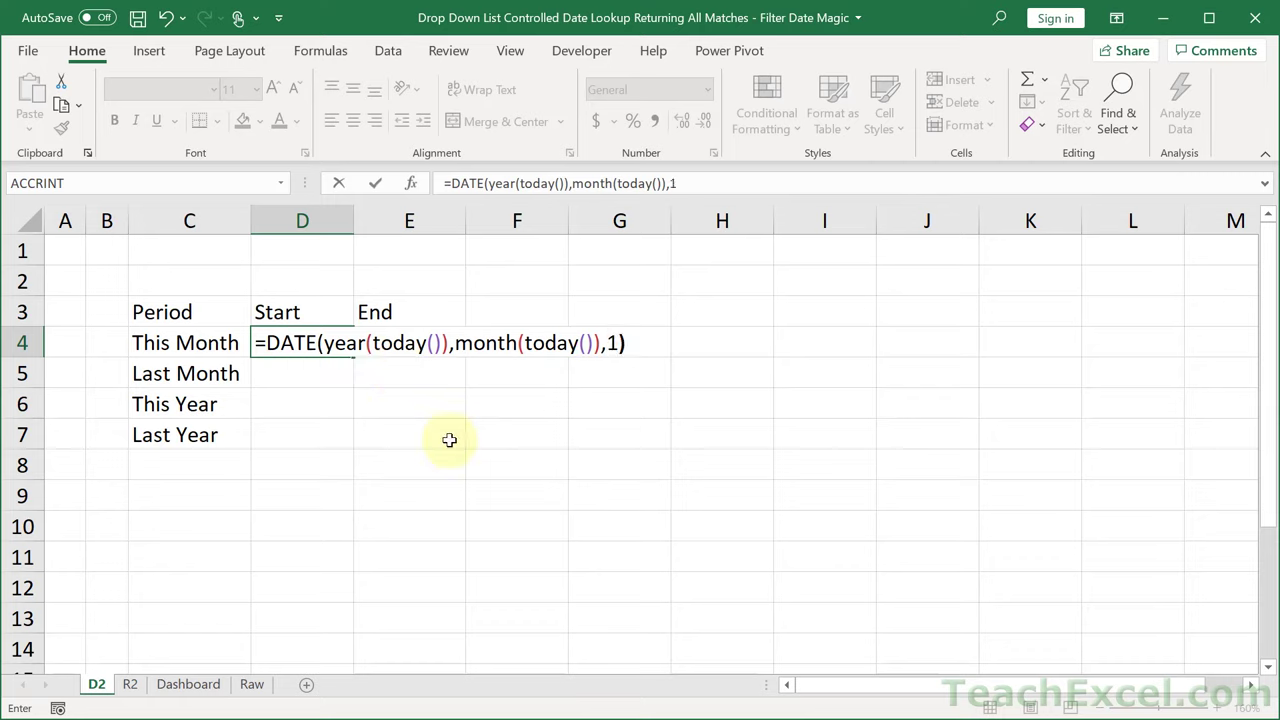
pyautogui.hotkey('ctrl', 'Return')
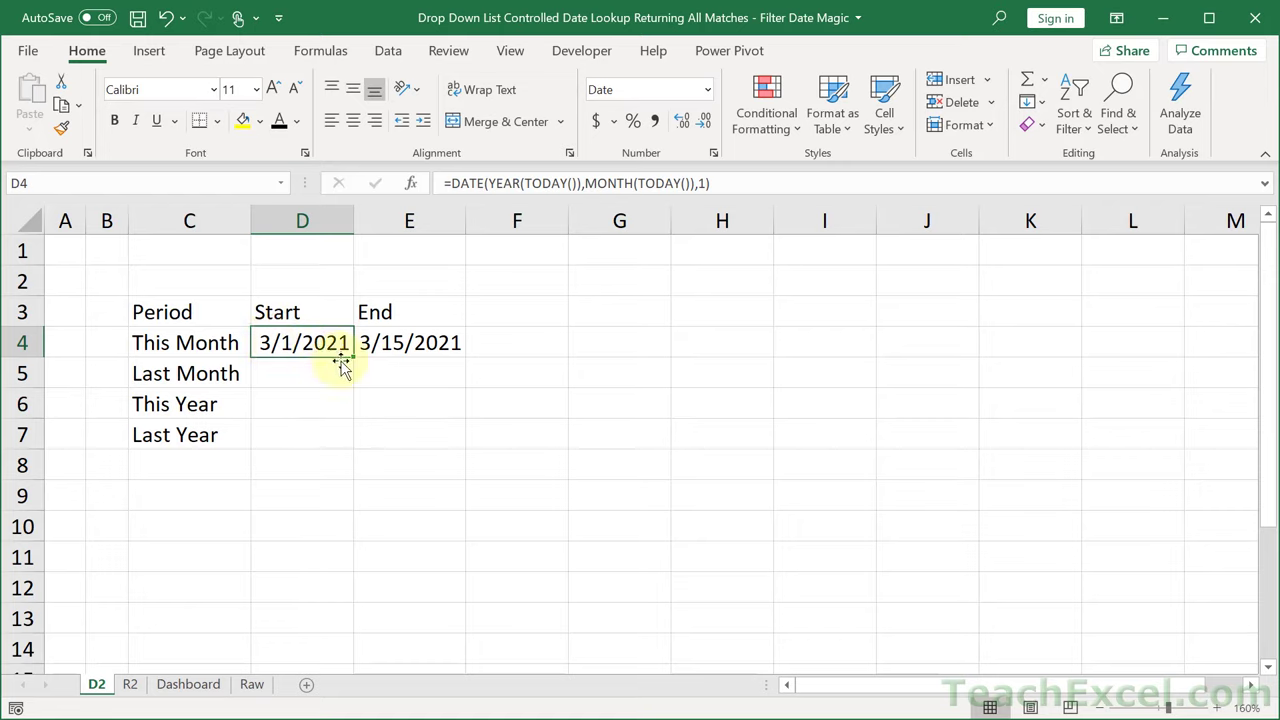
# Replace the This Month start formula in D4 with =EOMONTH(TODAY(),-1).
pyautogui.doubleClick(305, 345)
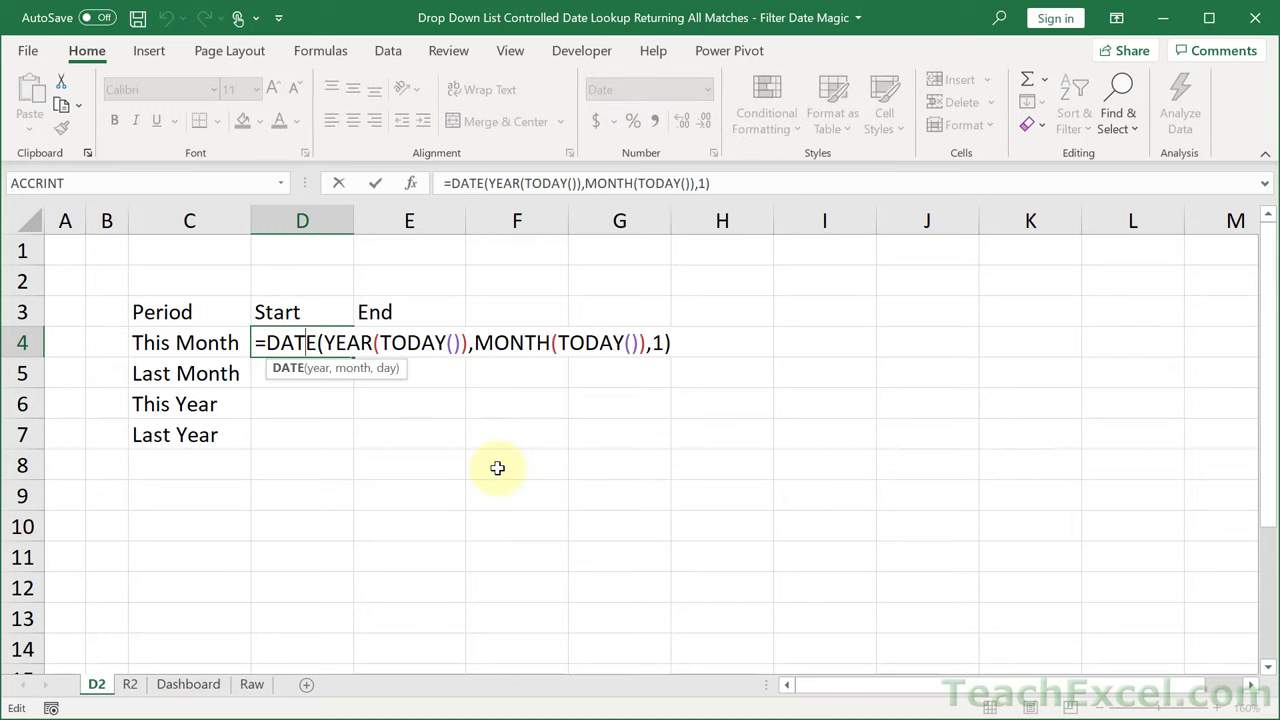
pyautogui.press('Escape')
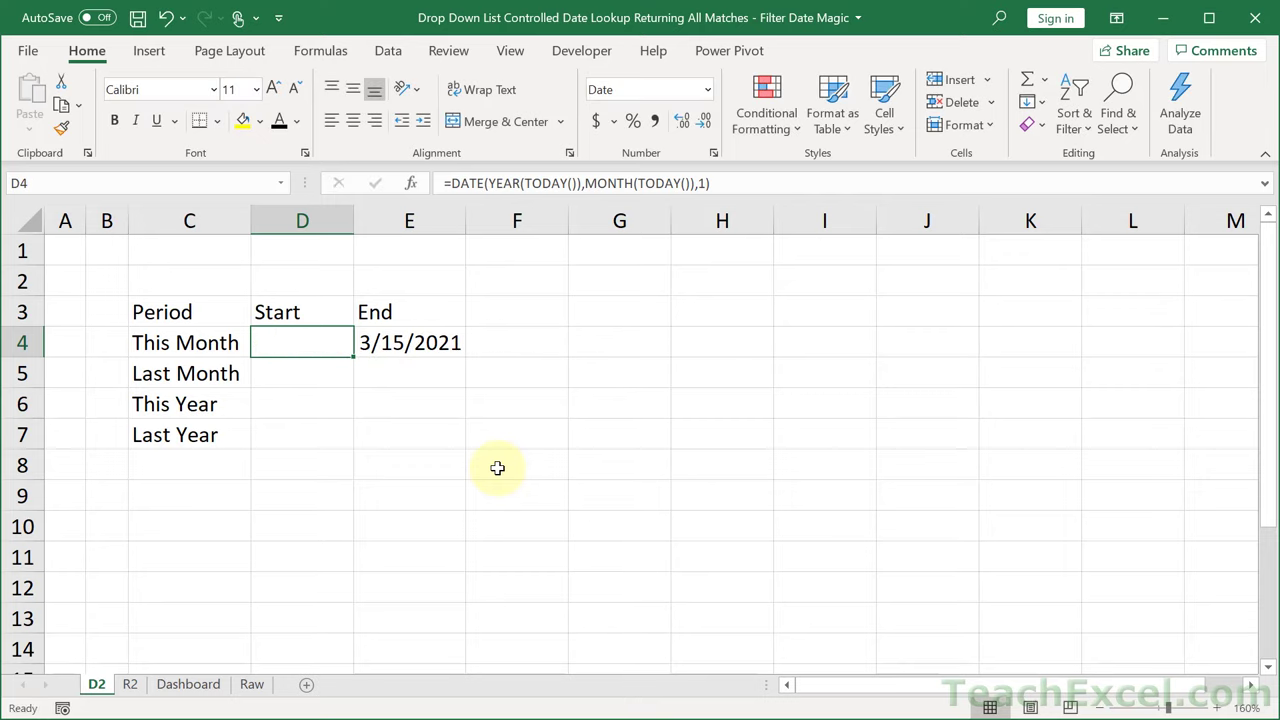
pyautogui.press('Delete')
pyautogui.write('=')
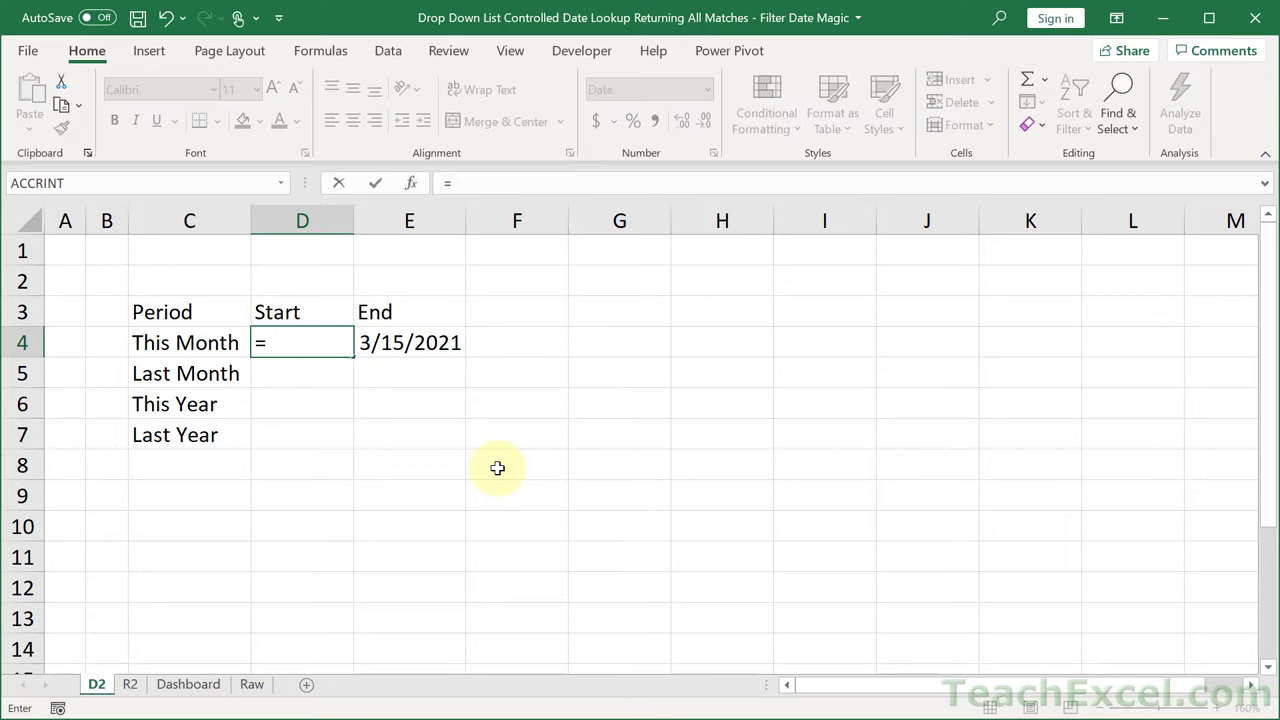
pyautogui.write('eo')
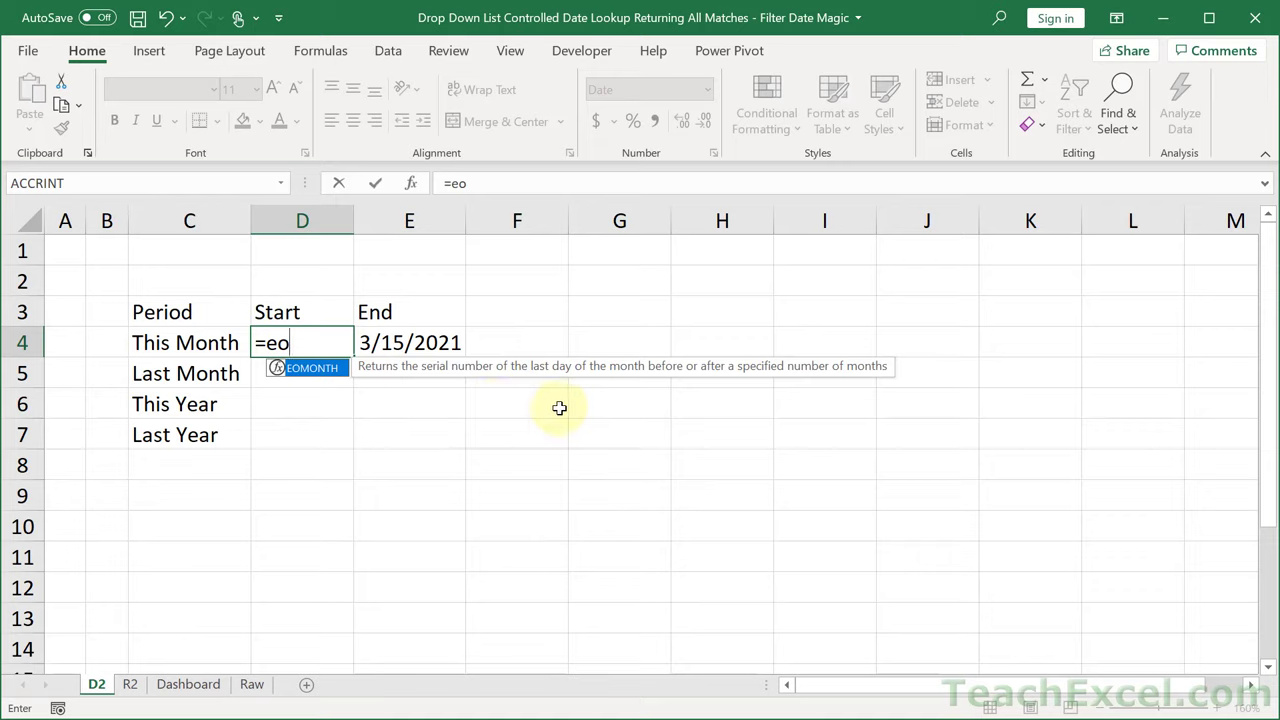
pyautogui.press('Tab')
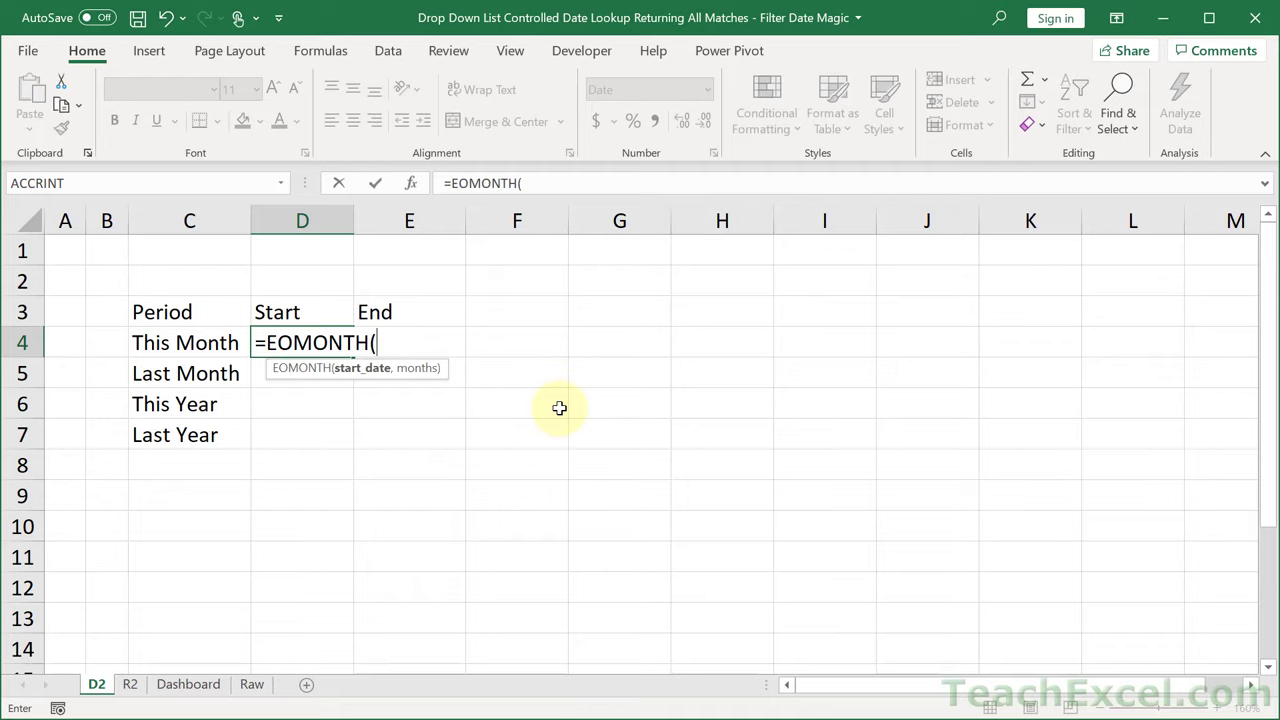
pyautogui.write('toda')
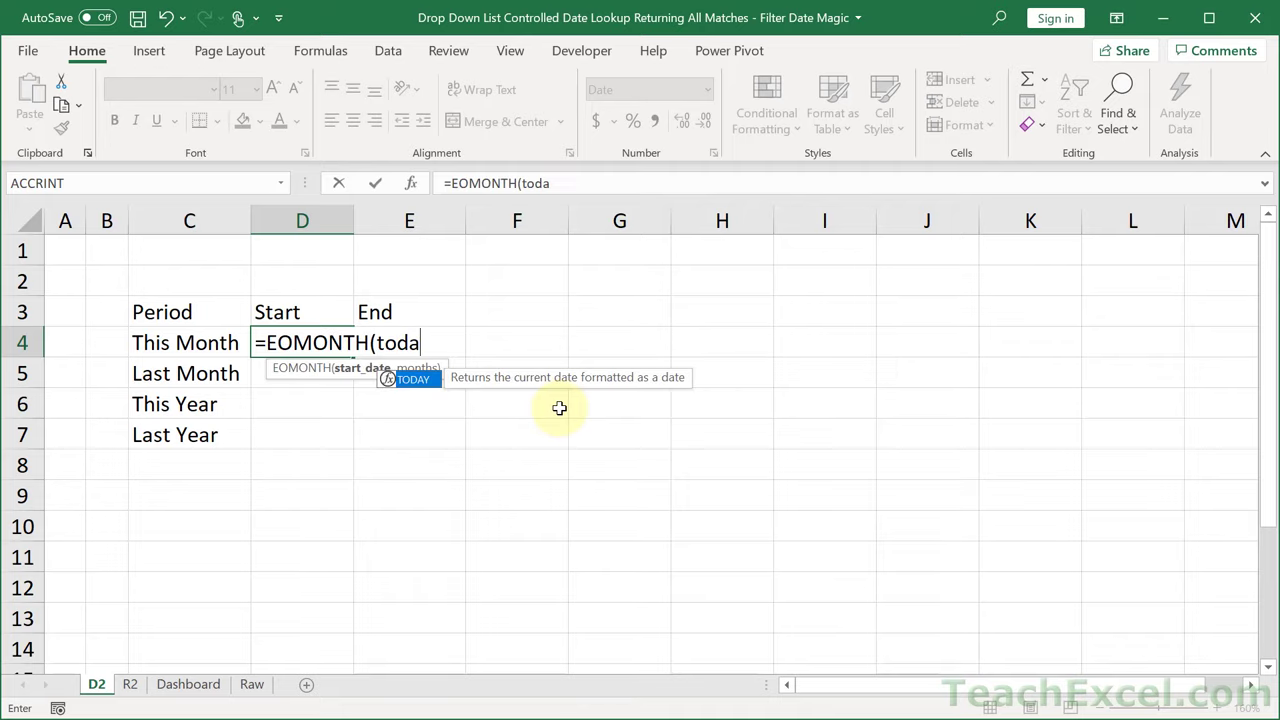
pyautogui.write('y()')
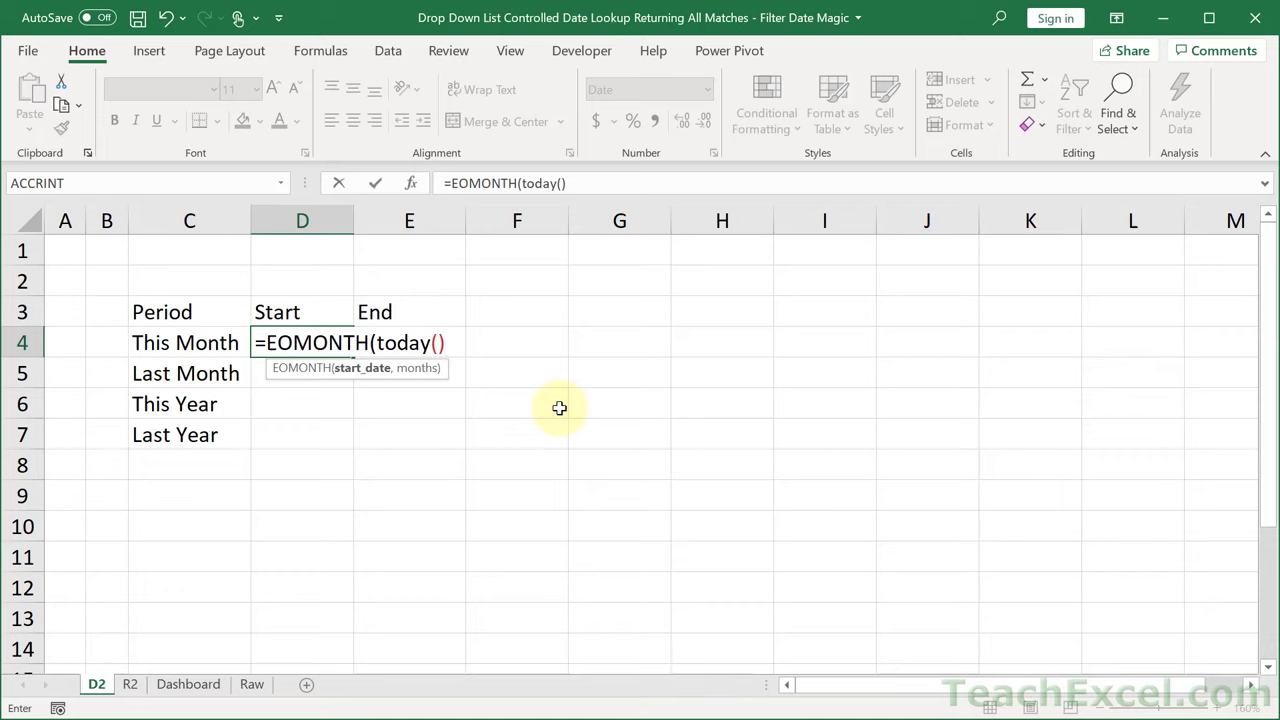
pyautogui.write(',')
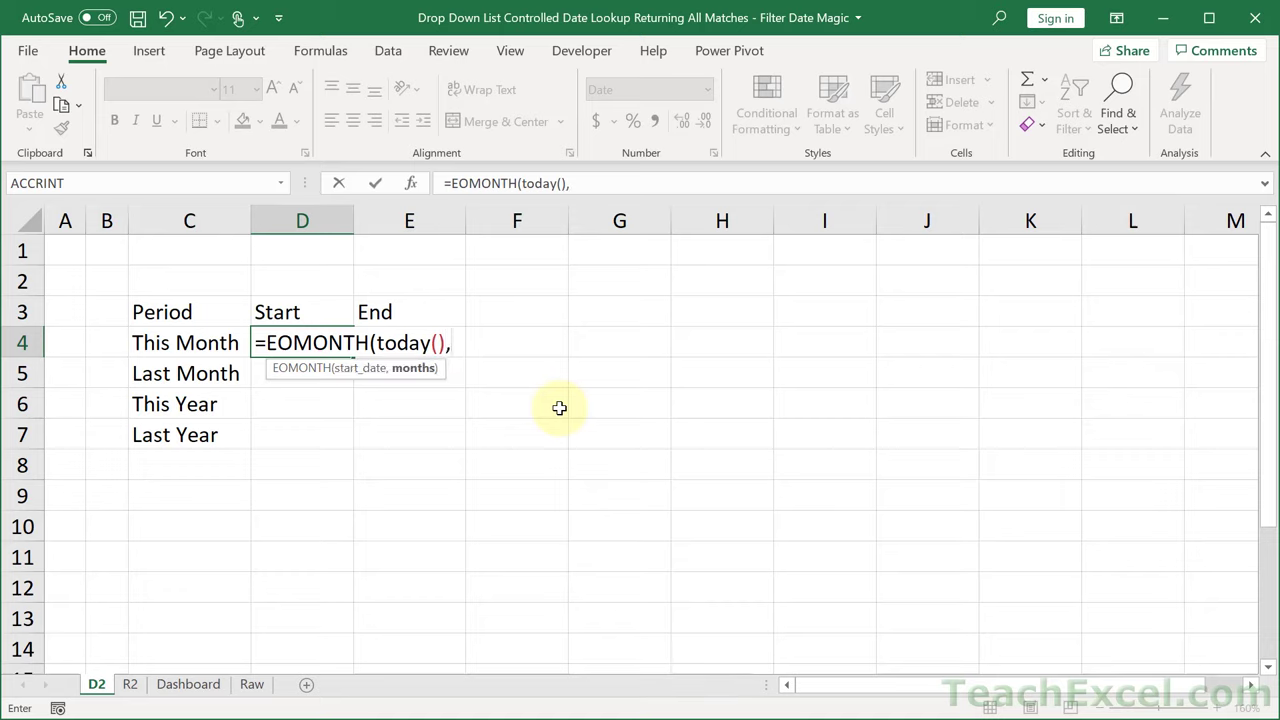
pyautogui.write('-1)')
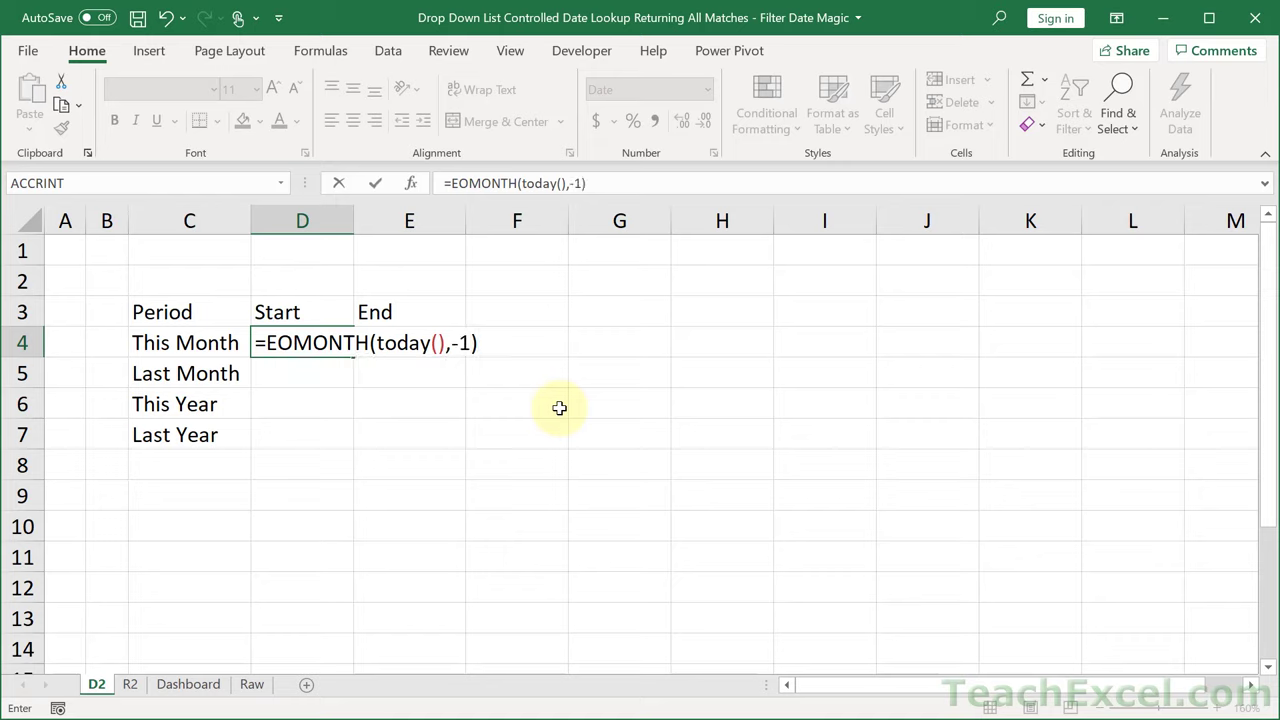
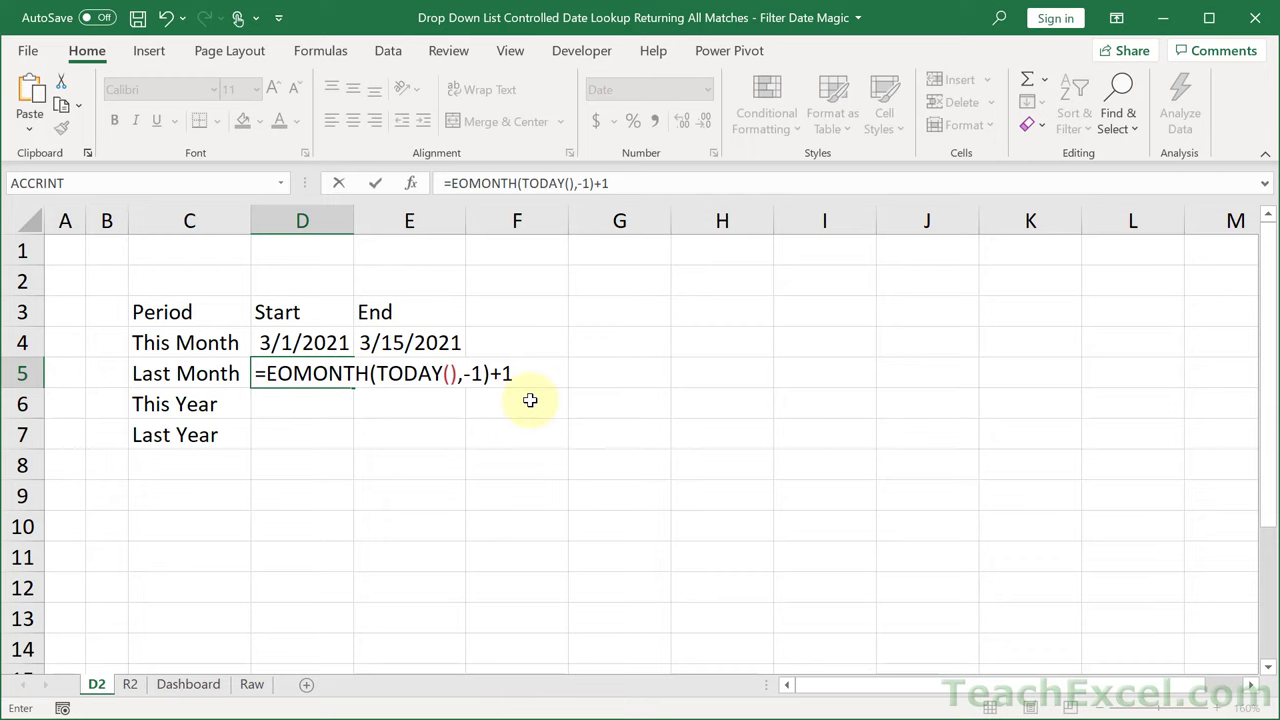
# Set the Last Month start formula in D5 to =EOMONTH(TODAY(),-2)+1 and format the cell as Short Date.
pyautogui.click(477, 372)
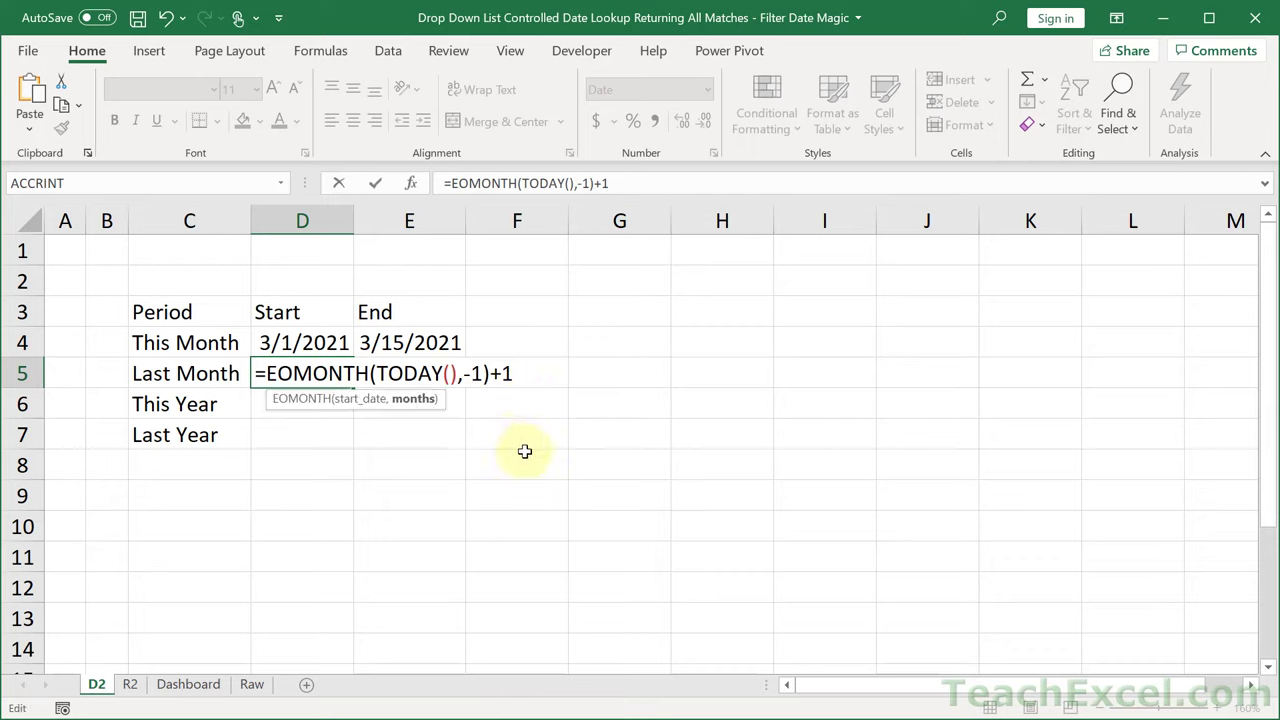
pyautogui.press('BackSpace')
pyautogui.write('2')
pyautogui.press('Return')
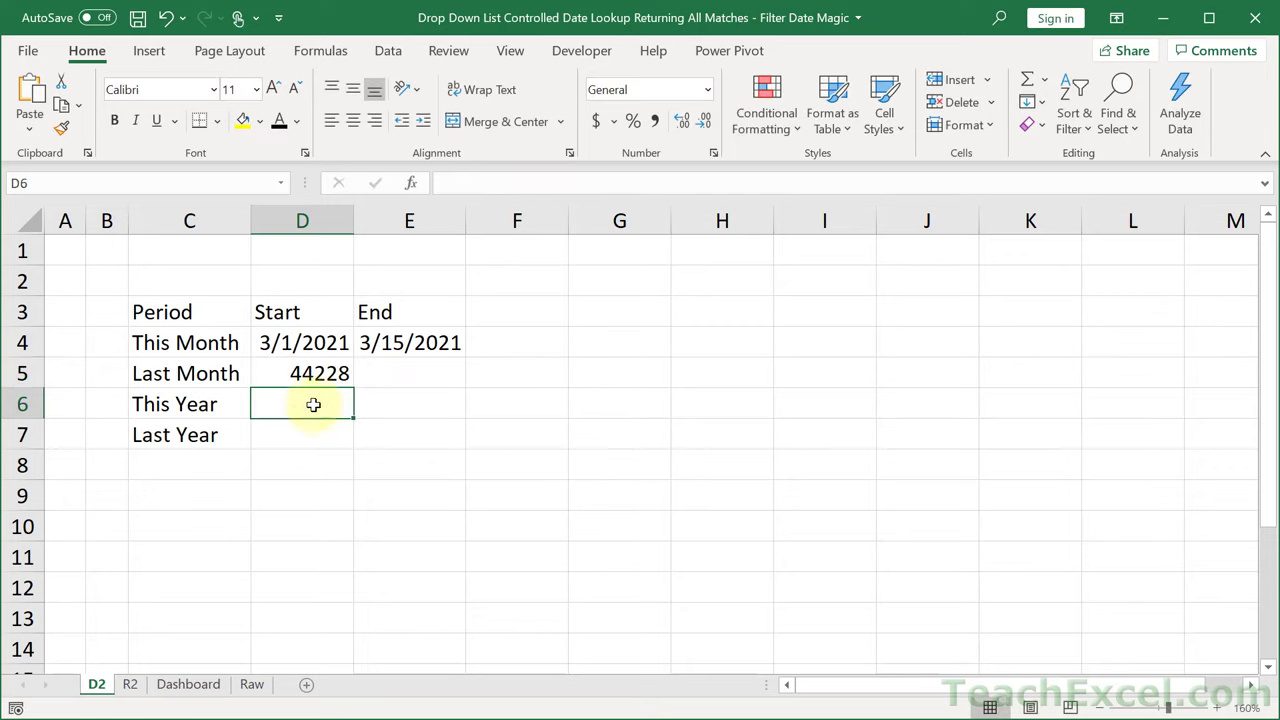
pyautogui.click(313, 373)
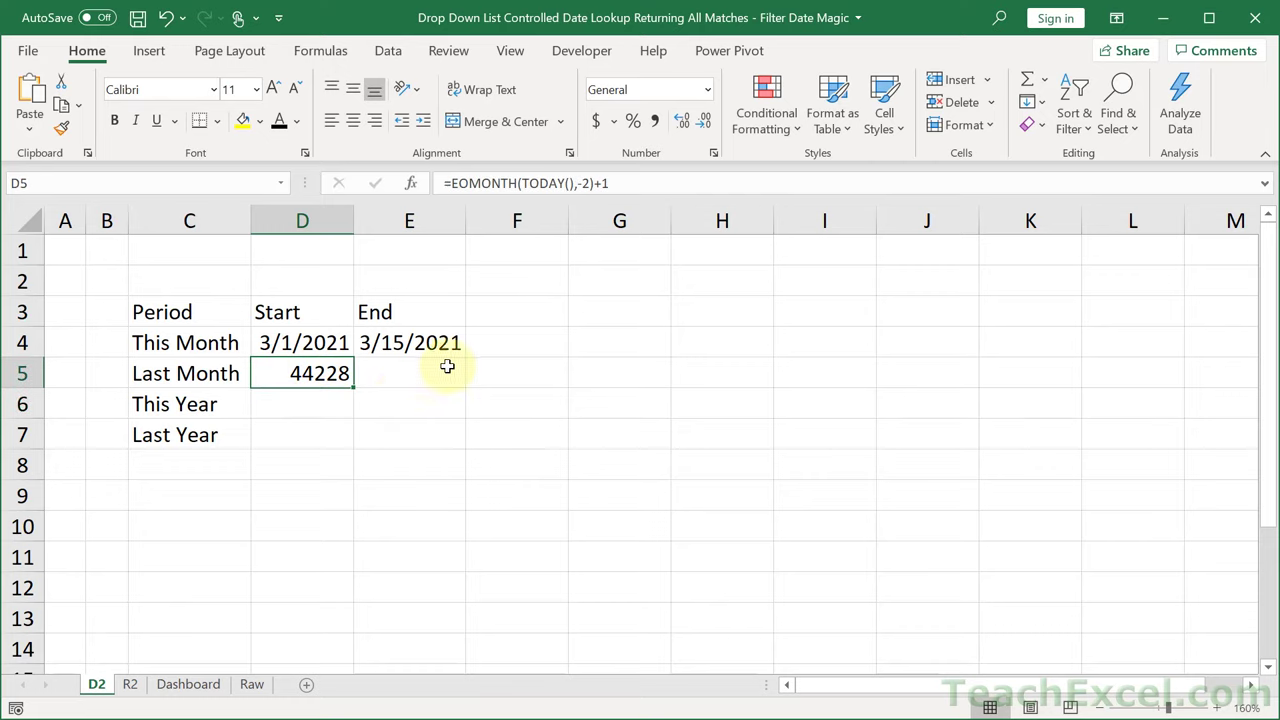
pyautogui.click(706, 88)
pyautogui.click(712, 310)
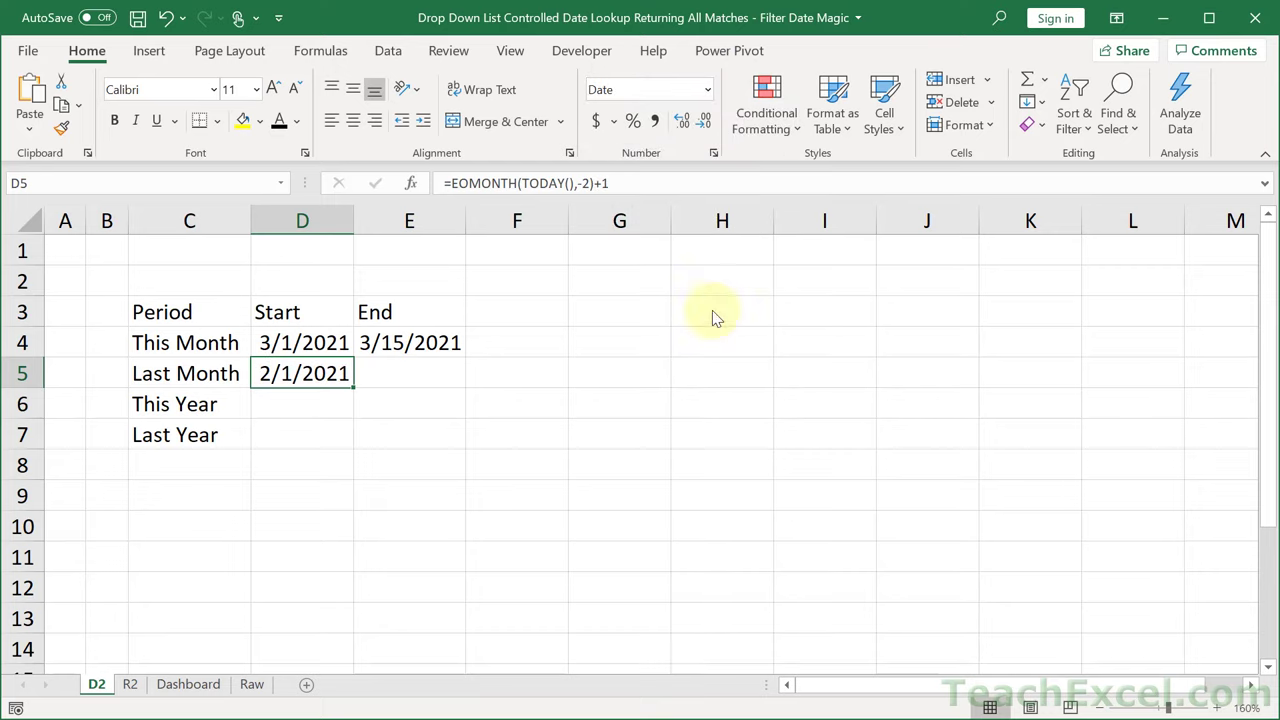
# Enter =EOMONTH(TODAY(),-1) in E5 as the end date for Last Month and format the cell as Short Date.
pyautogui.click(393, 374)
pyautogui.write('=EOMONTH(TODAY(),-1)+1')
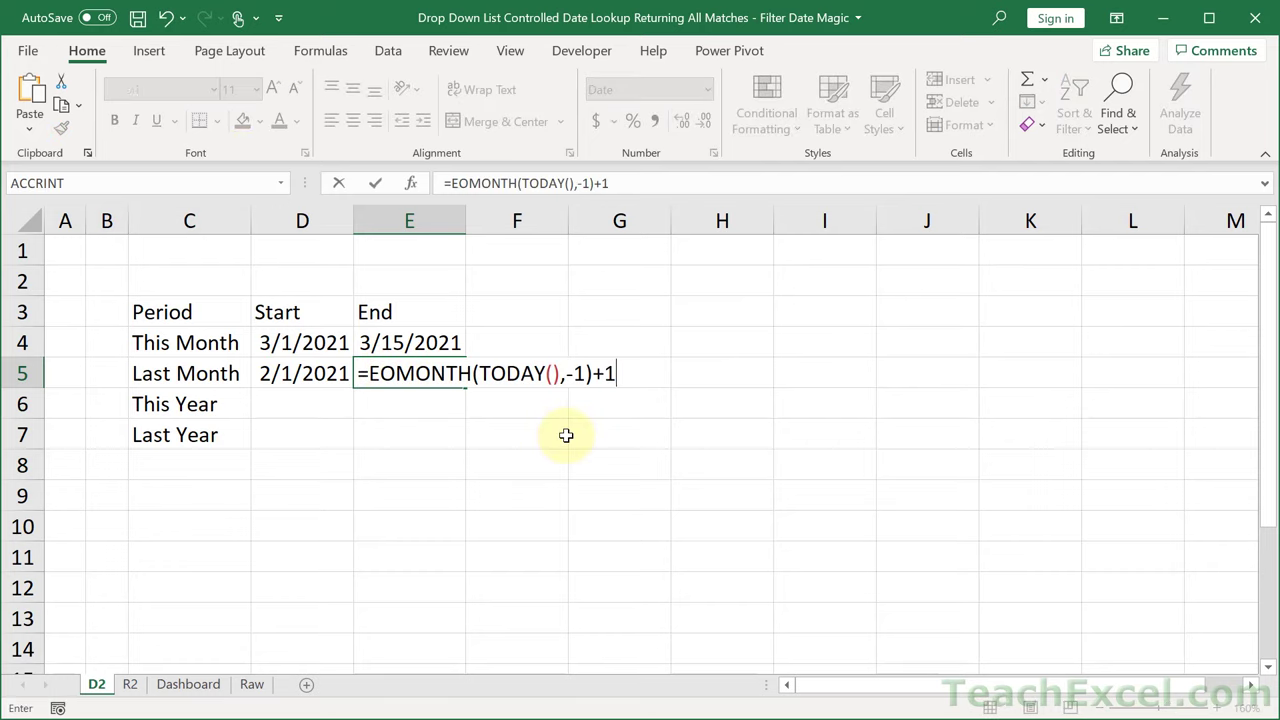
pyautogui.press('BackSpace')
pyautogui.press('BackSpace')
pyautogui.press('Return')
pyautogui.click(437, 372)
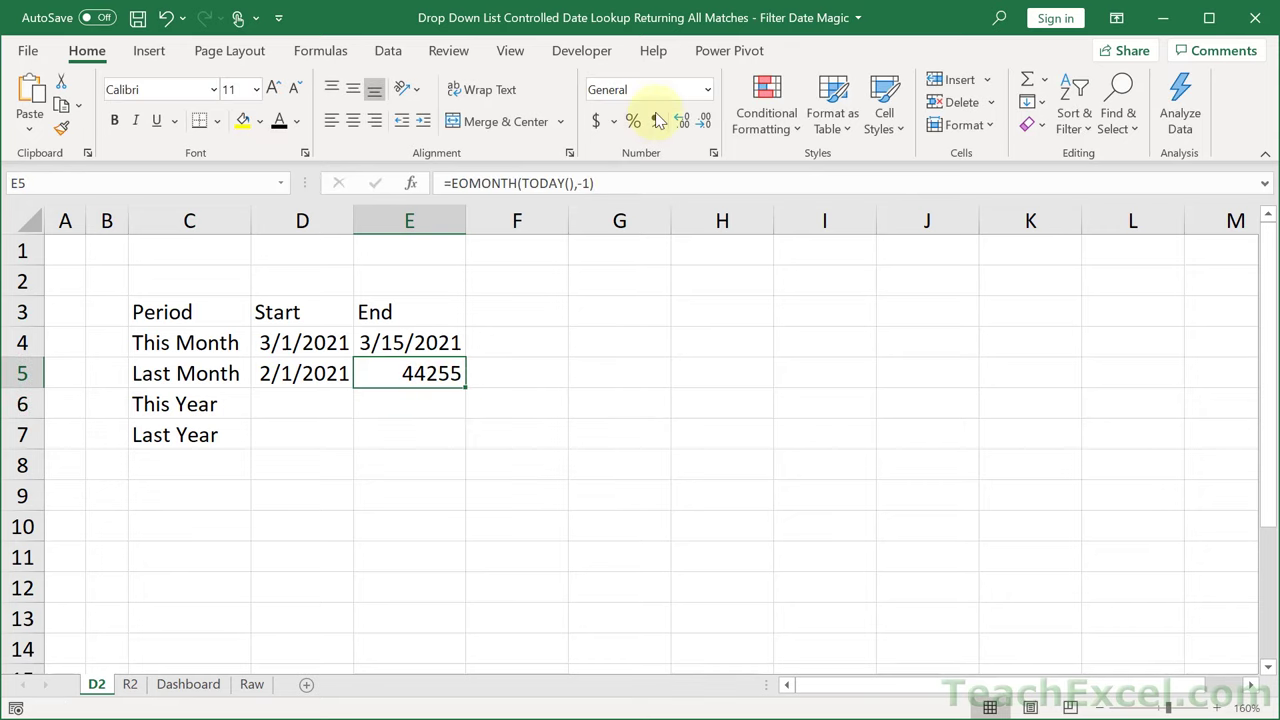
pyautogui.click(707, 89)
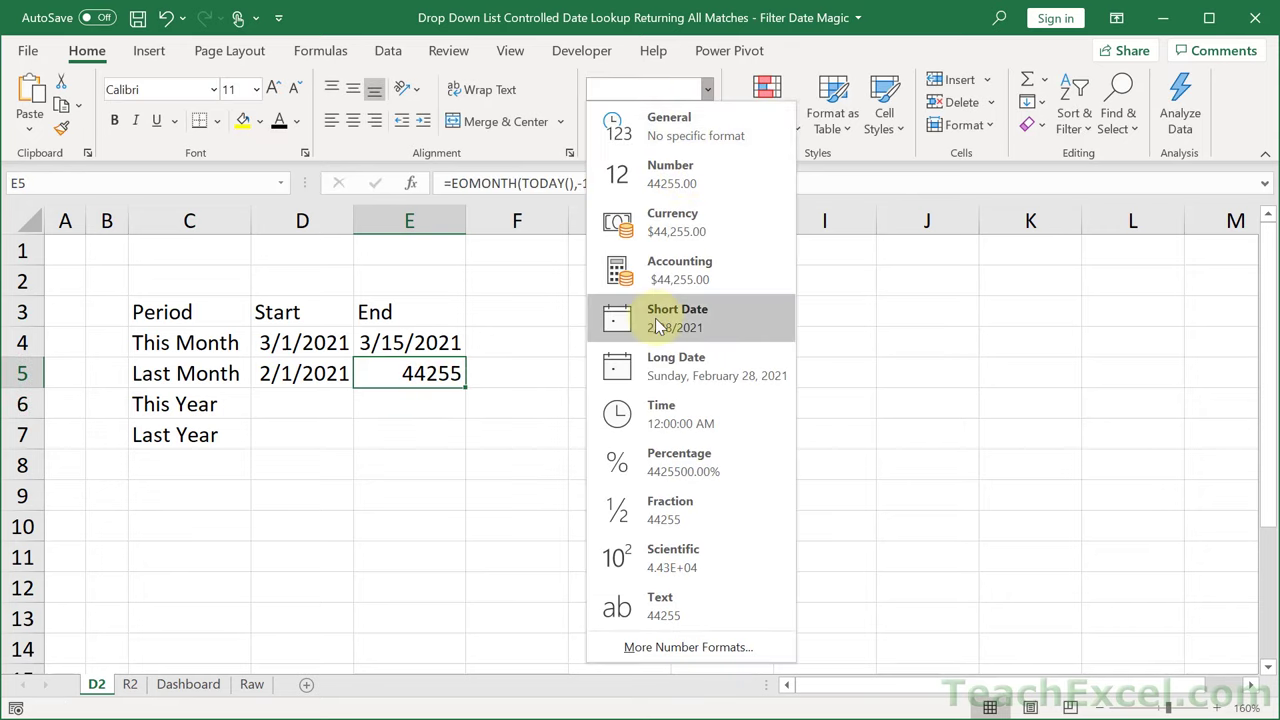
pyautogui.click(686, 487)
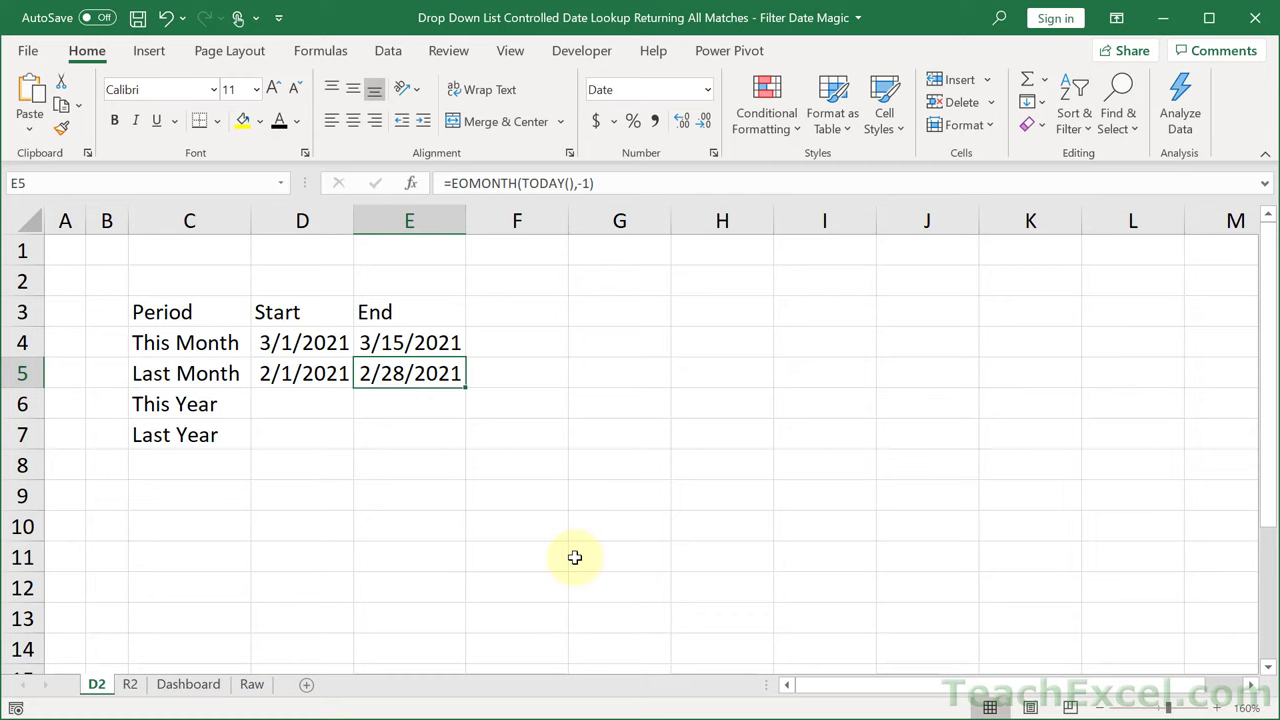
pyautogui.doubleClick(397, 373)
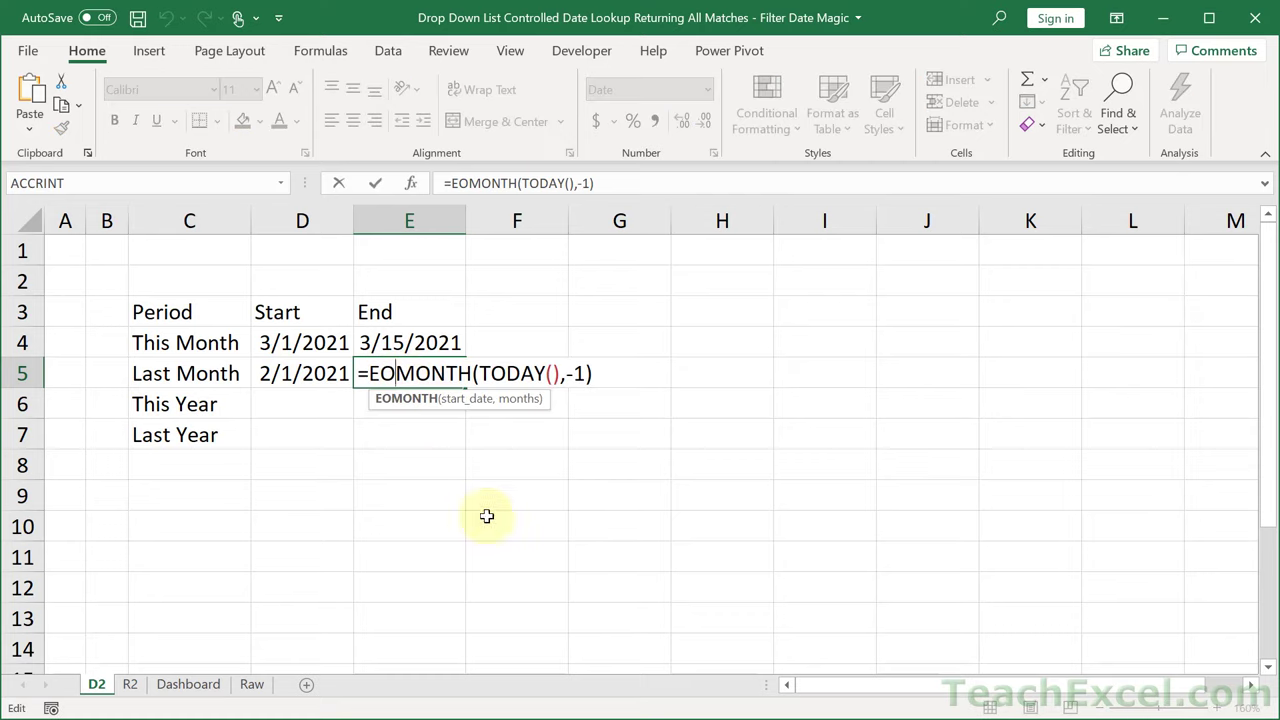
pyautogui.press('Escape')
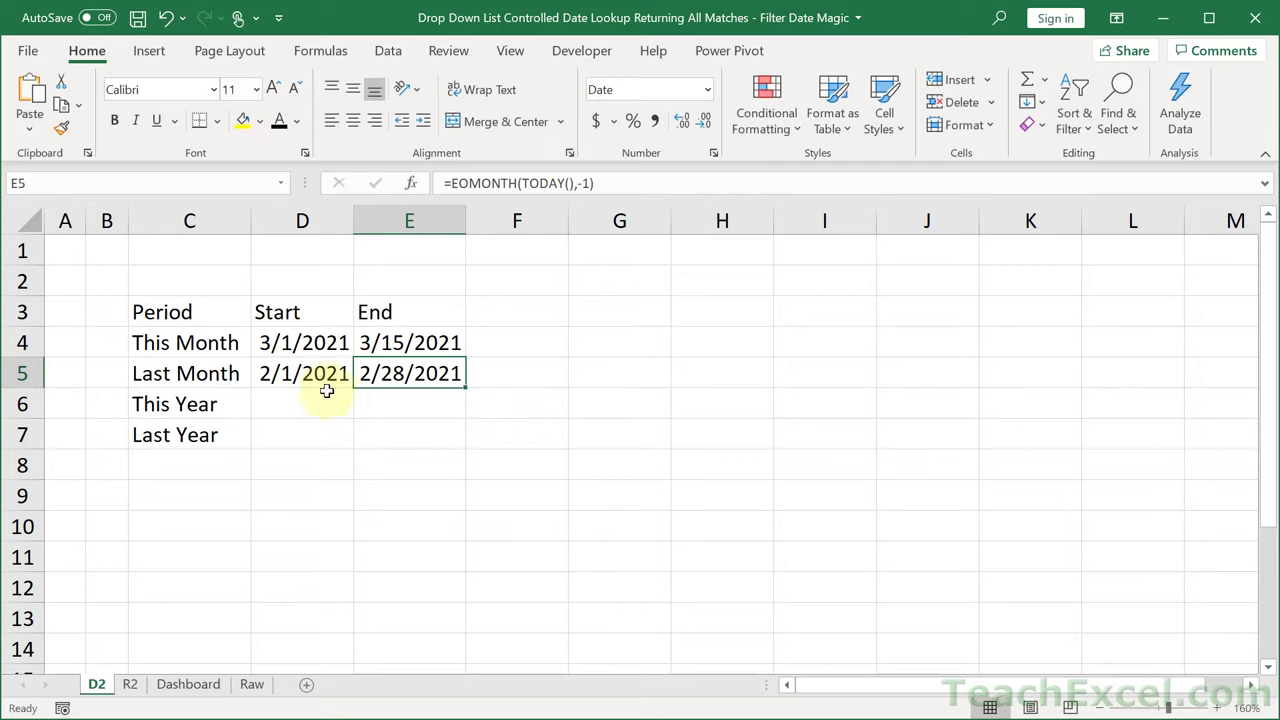
# Enter the formula =TODAY() in E6 as the end date for This Year.
pyautogui.click(316, 396)
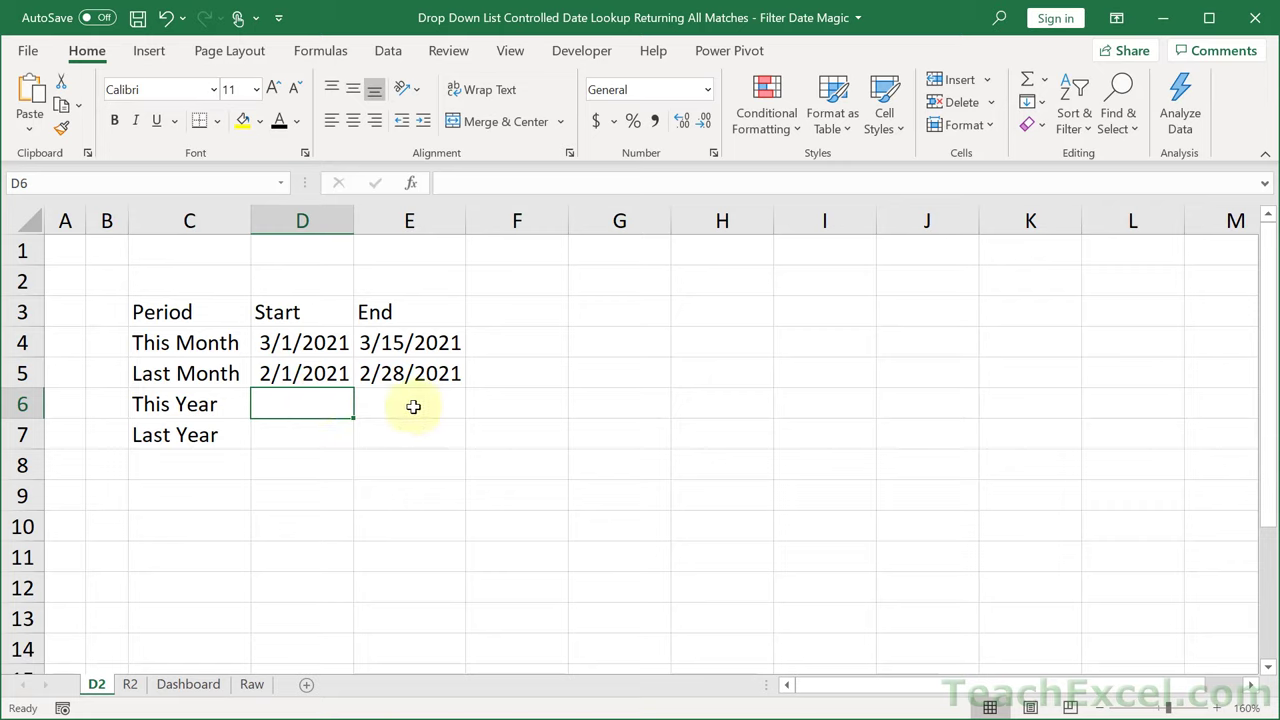
pyautogui.click(413, 406)
pyautogui.write('=toda')
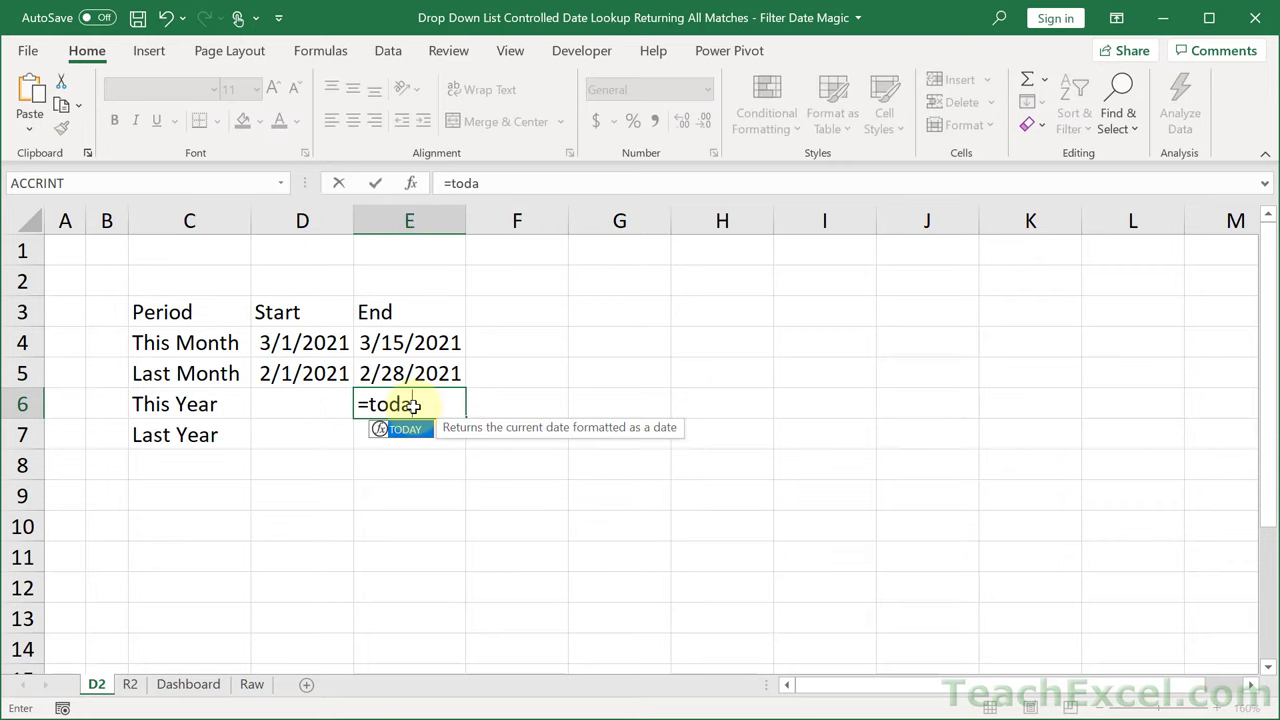
pyautogui.press('Tab')
pyautogui.write(')')
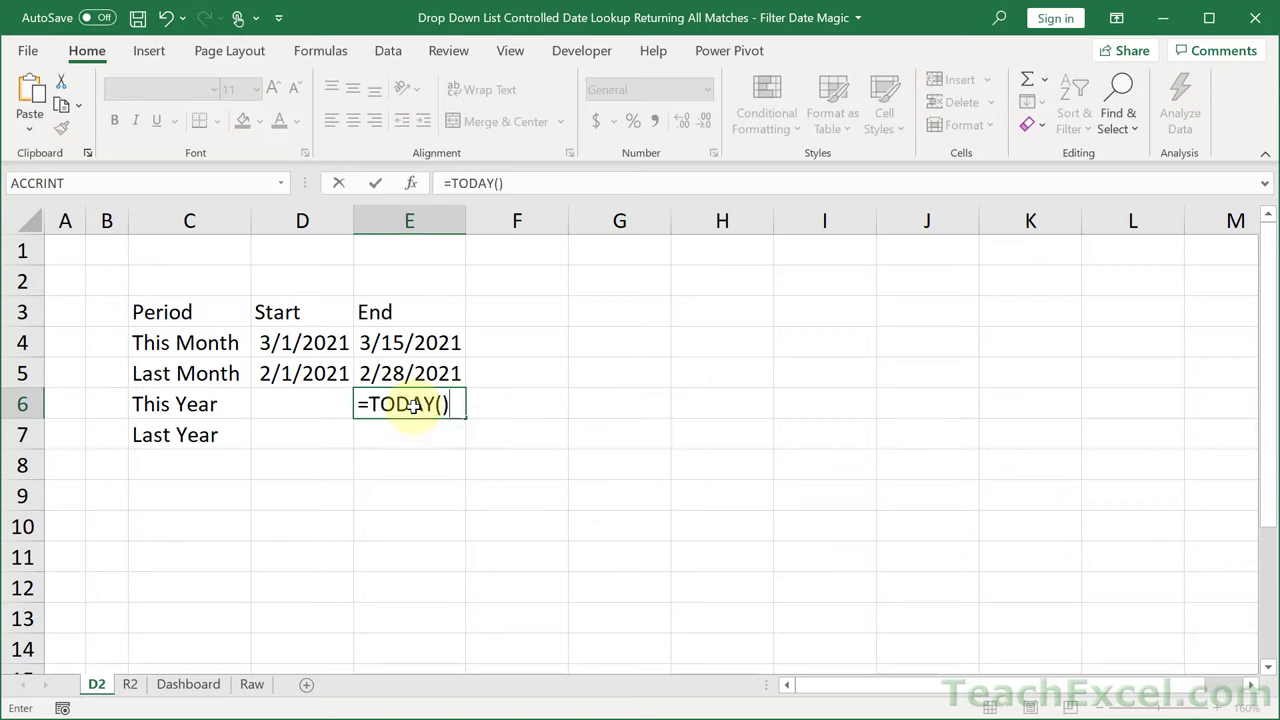
pyautogui.press('Return')
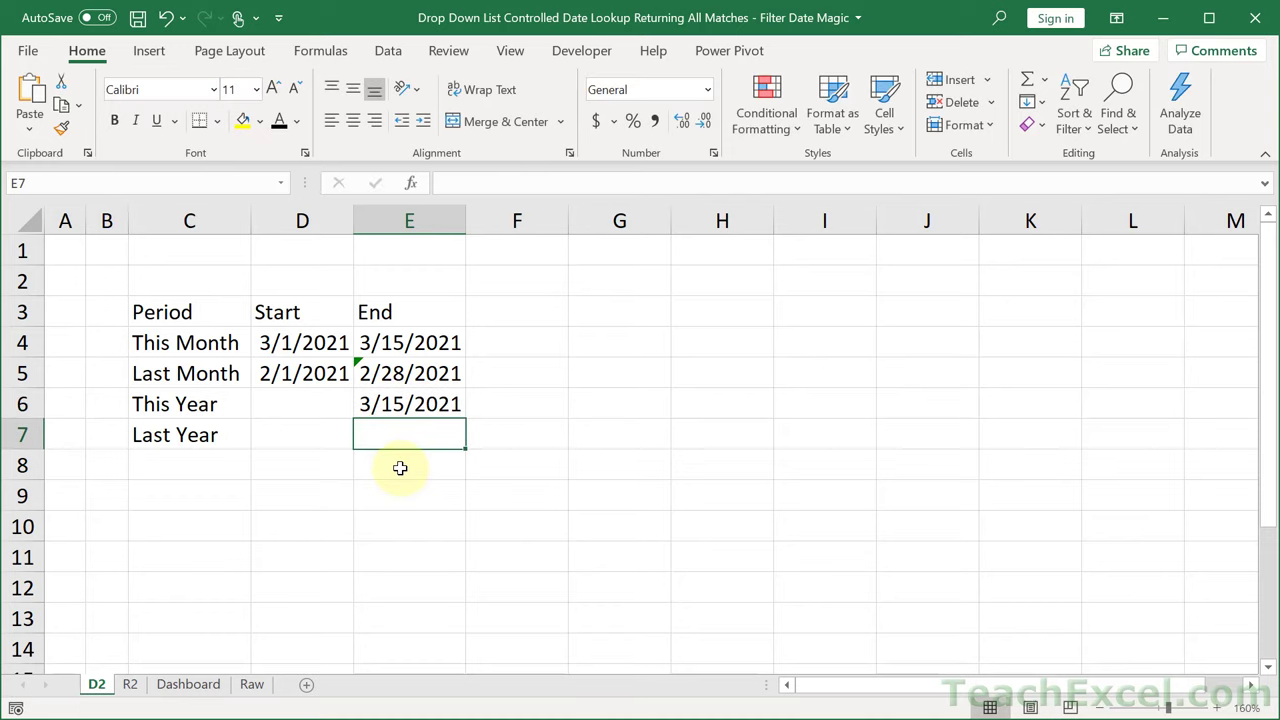
# Enter =DATE(YEAR(TODAY()),1,1) in D6 as the start date for This Year.
pyautogui.click(310, 404)
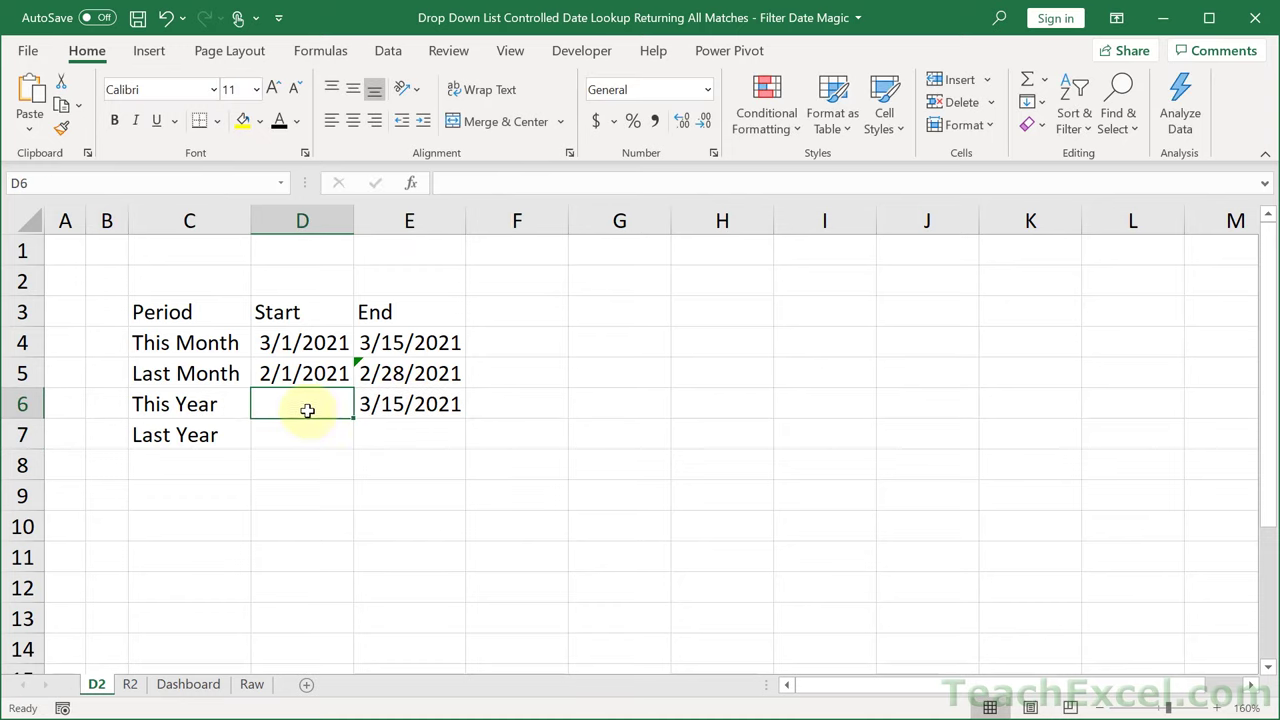
pyautogui.write('=date(')
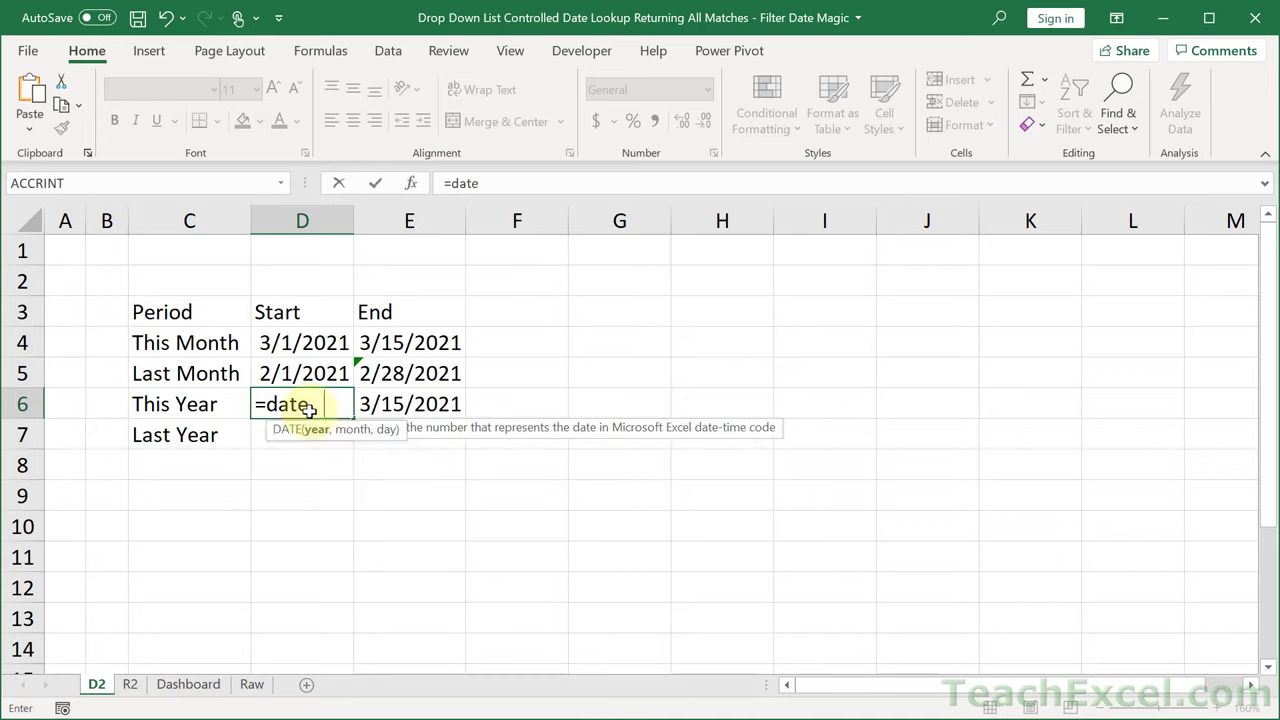
pyautogui.press('Tab')
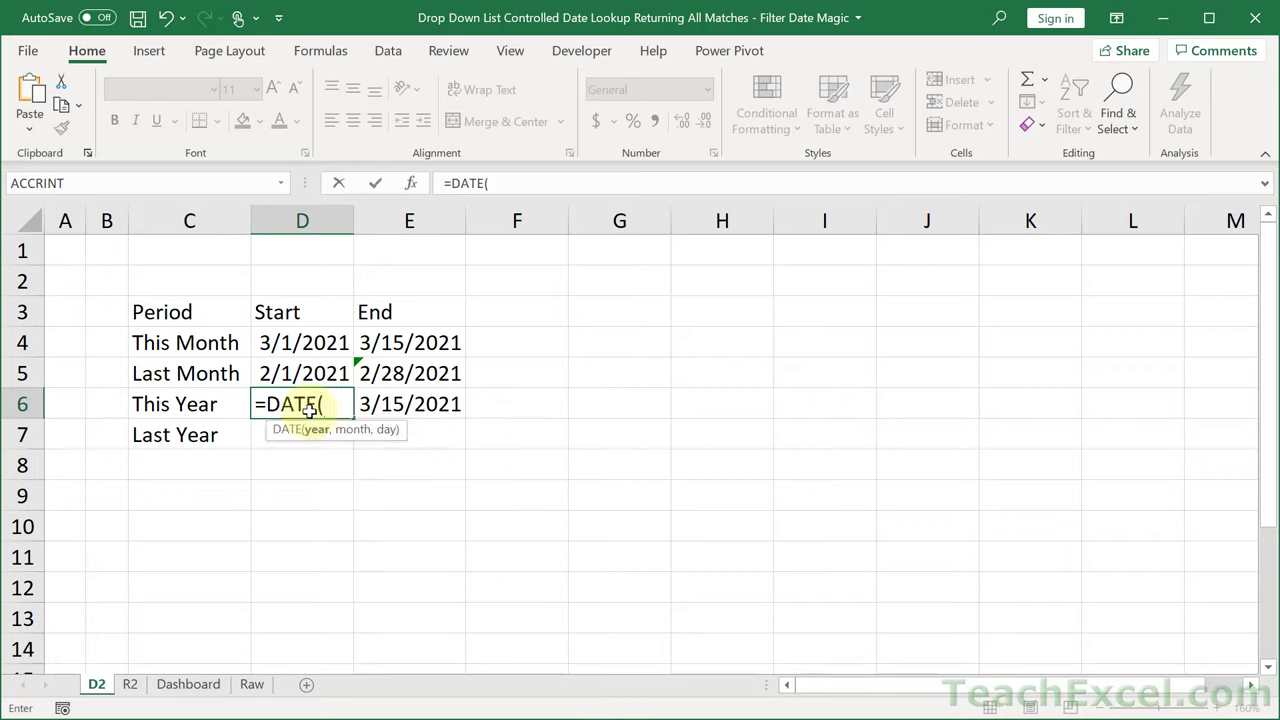
pyautogui.write('year(today')
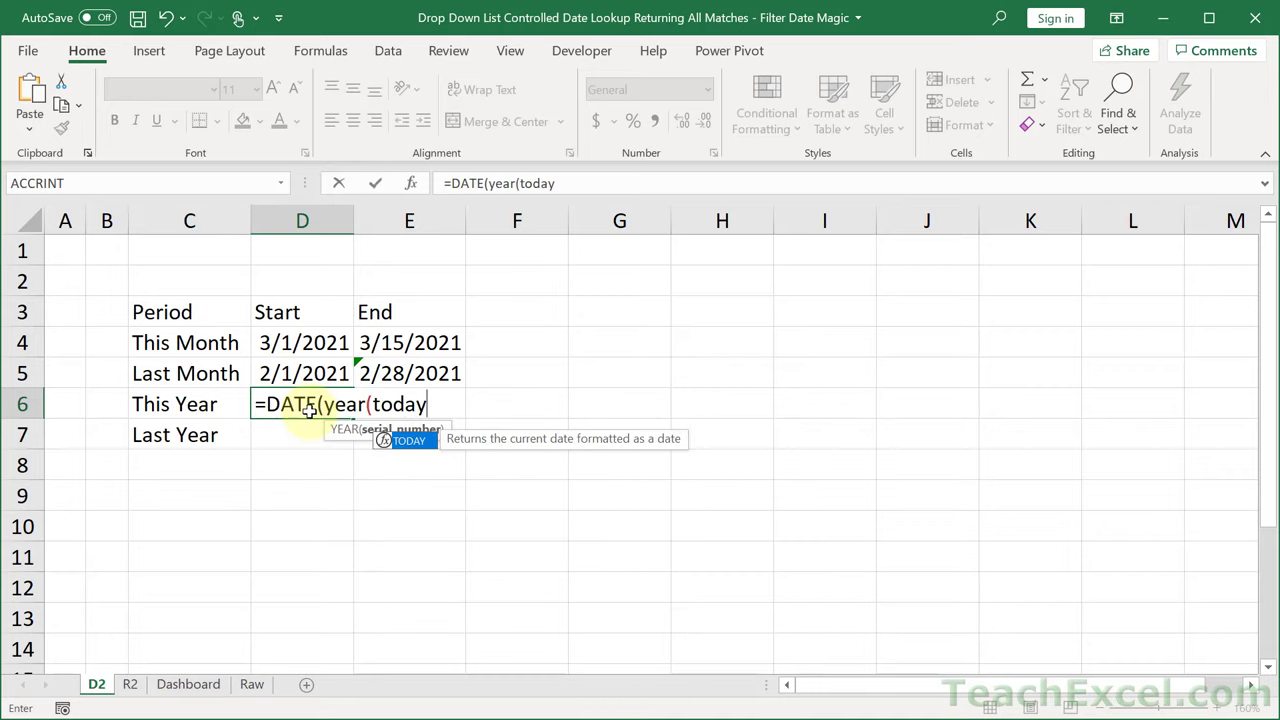
pyautogui.write('()),1')
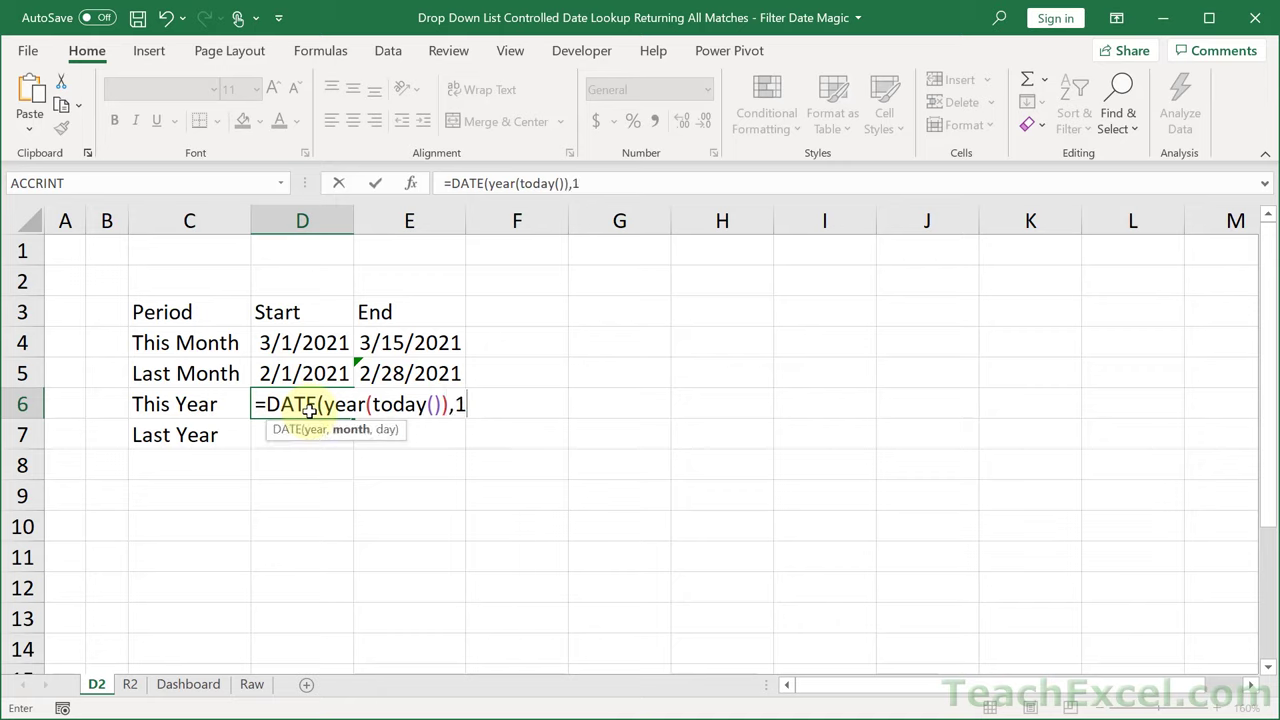
pyautogui.write(',1)')
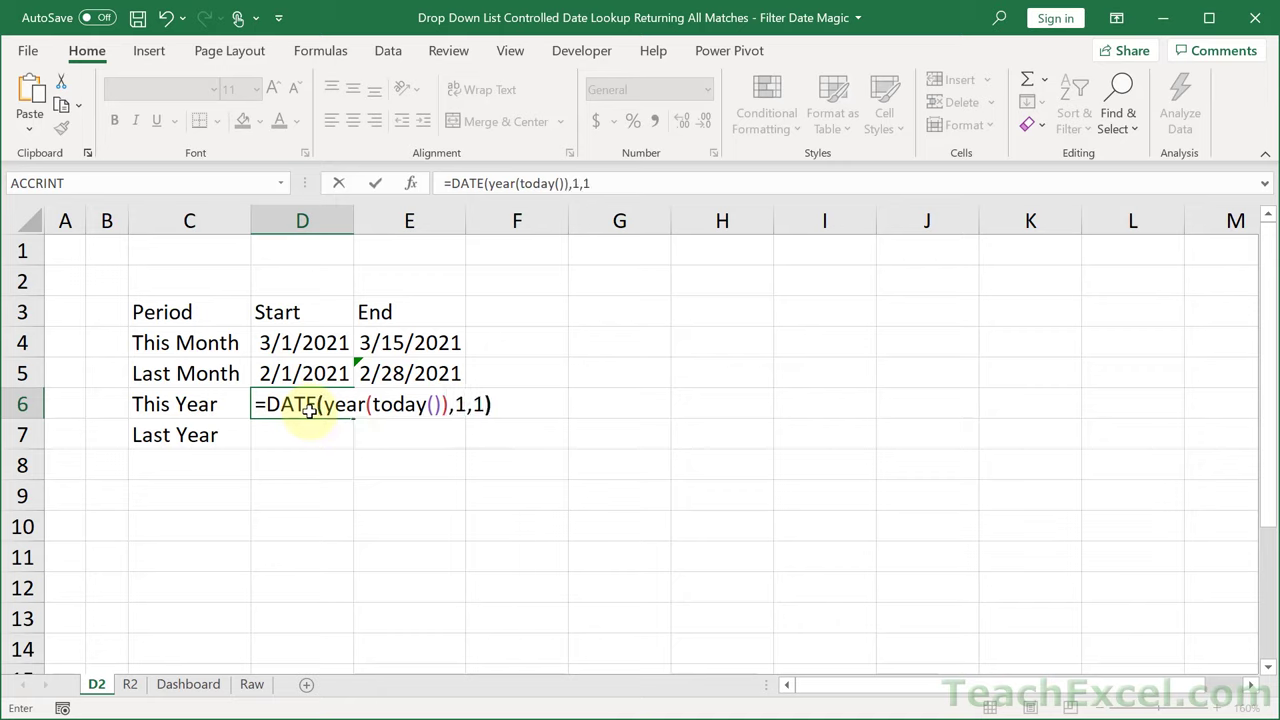
pyautogui.press('Return')
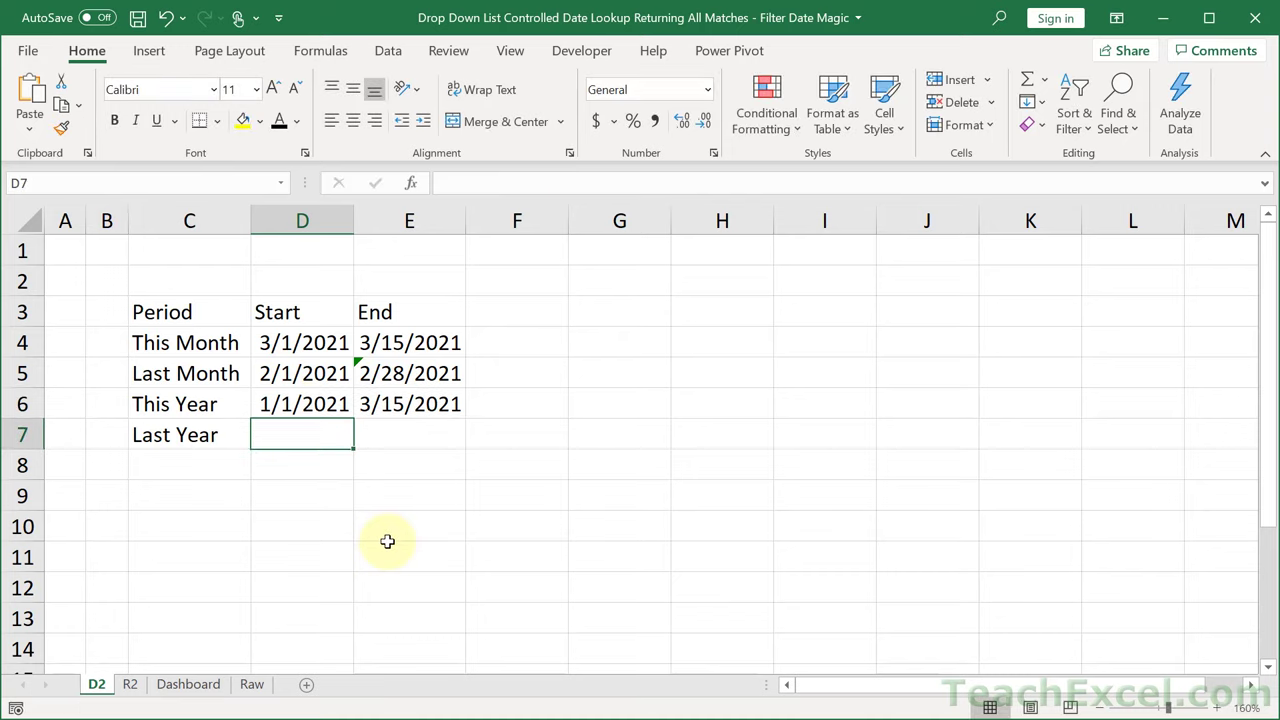
# Copy the This Year start formula from D6 into D7 and subtract one year, giving =DATE(YEAR(TODAY())-1,1,1) for Last Year.
pyautogui.click(311, 405)
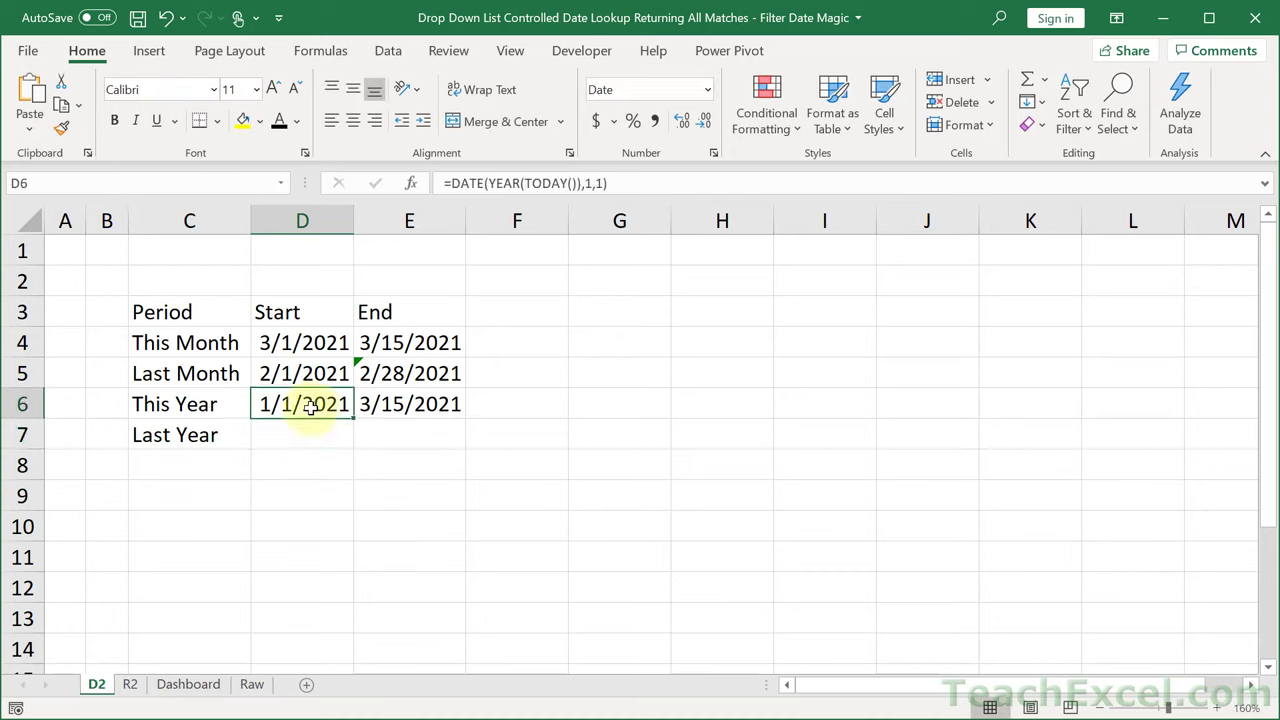
pyautogui.doubleClick(311, 405)
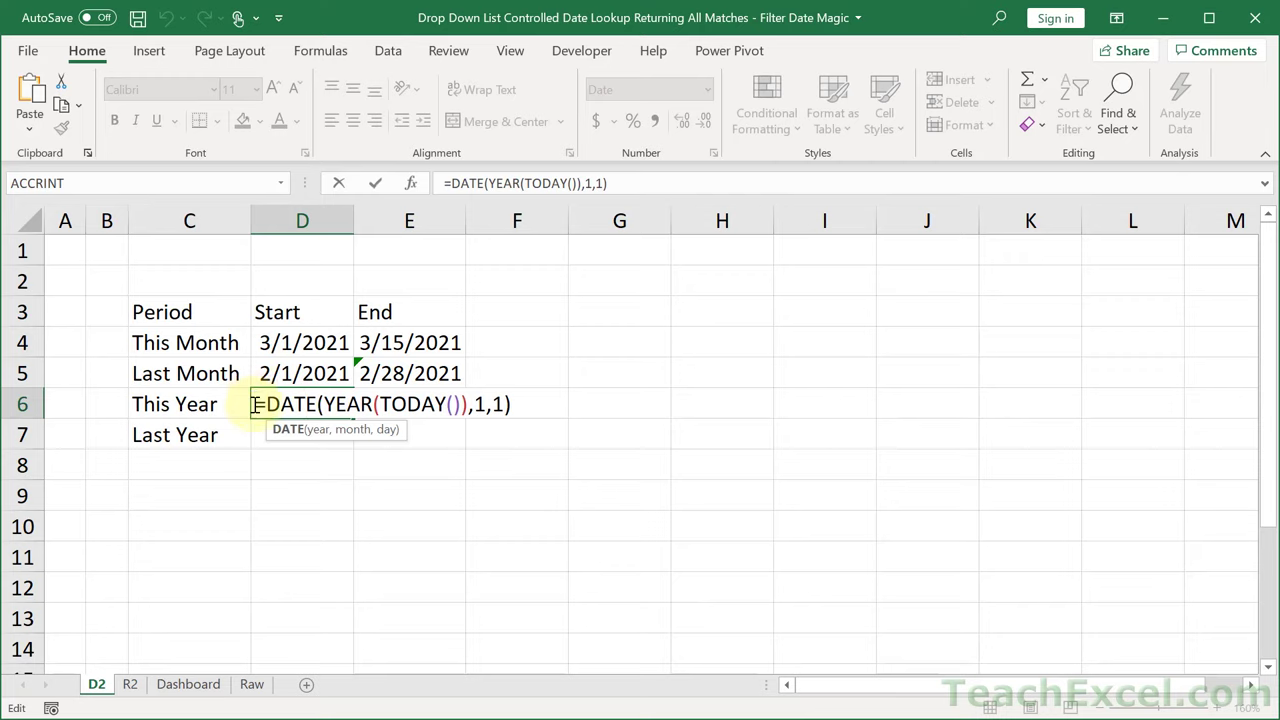
pyautogui.moveTo(255, 404); pyautogui.dragTo(566, 423)
pyautogui.hotkey('ctrl', 'c')
pyautogui.press('Escape')
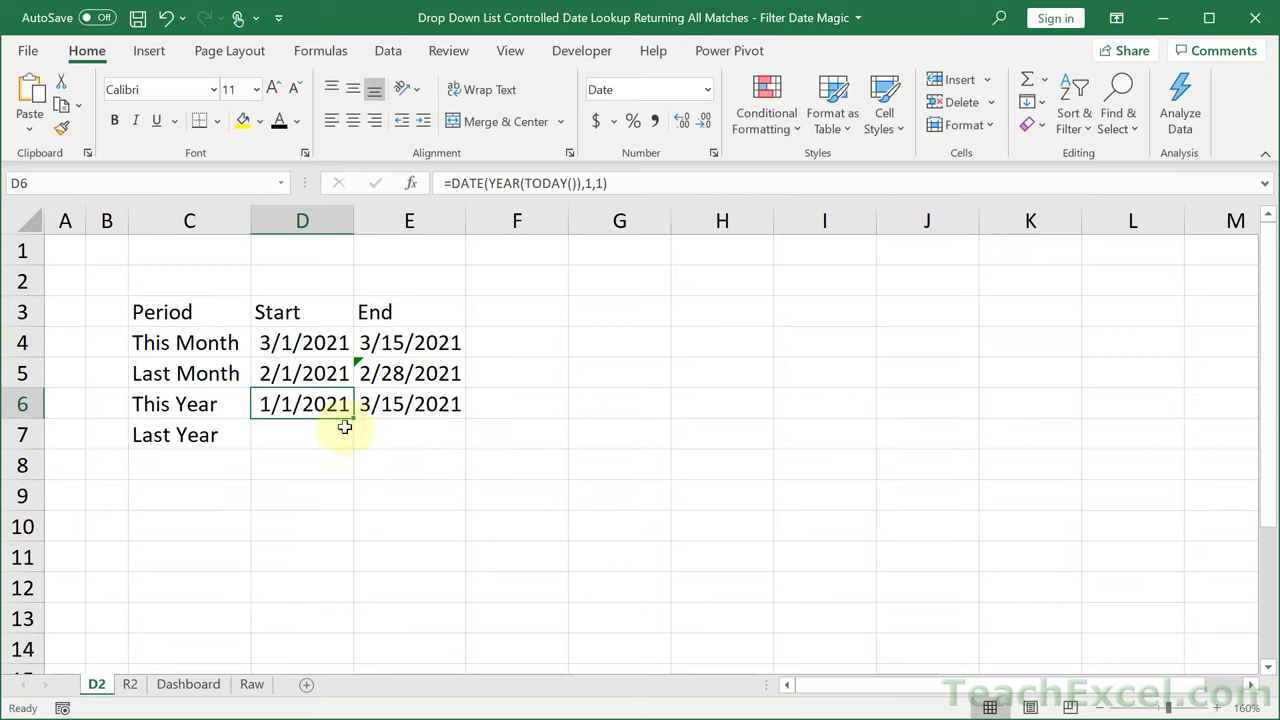
pyautogui.click(329, 434)
pyautogui.doubleClick(320, 434)
pyautogui.hotkey('ctrl', 'v')
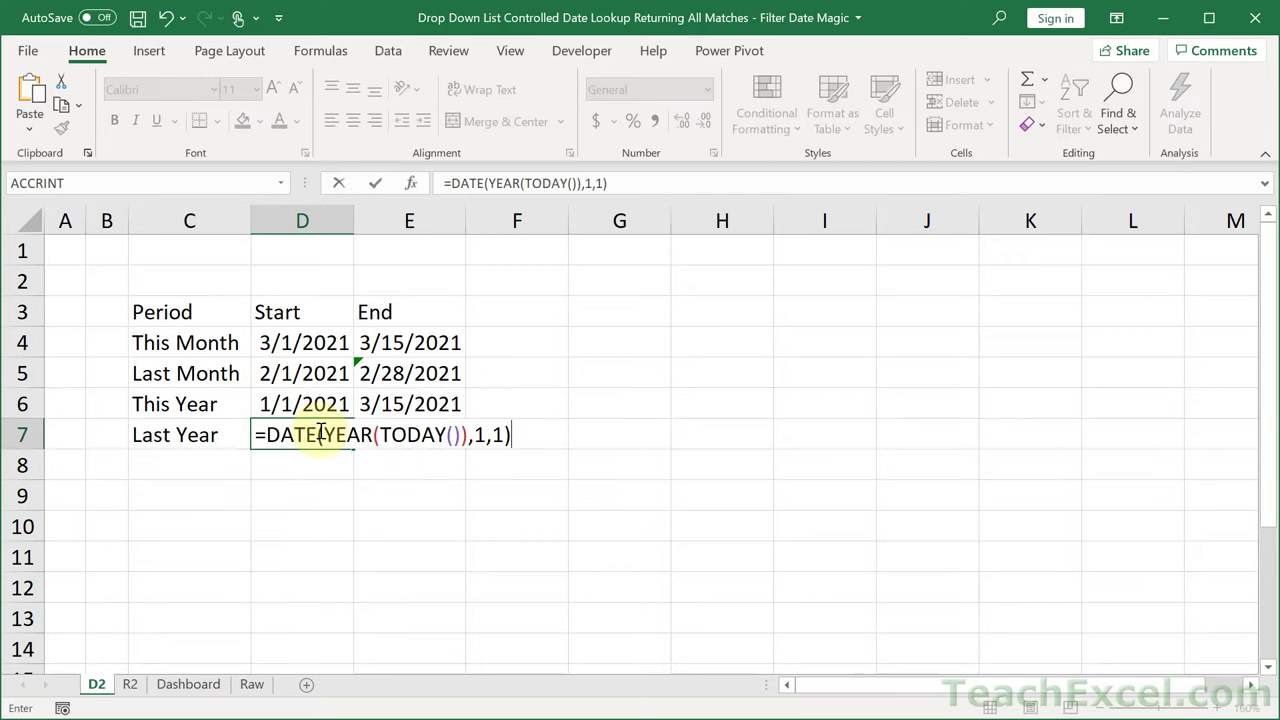
pyautogui.click(467, 434)
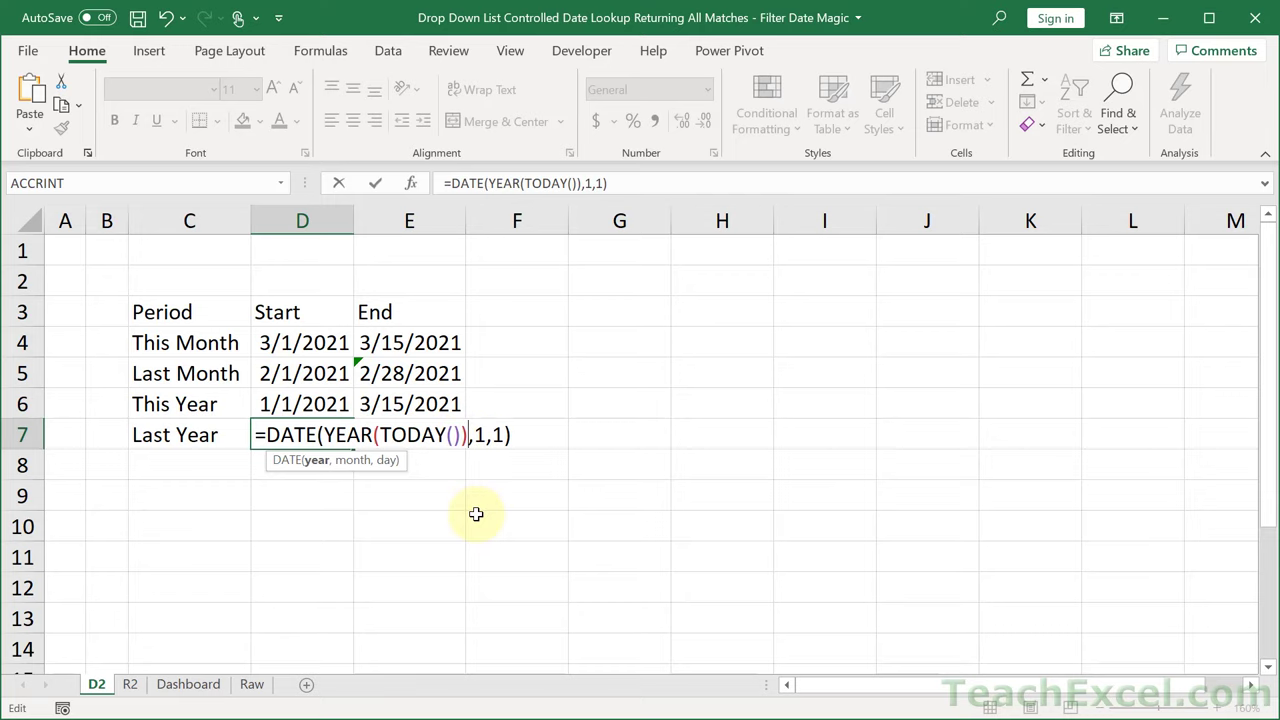
pyautogui.write('-1')
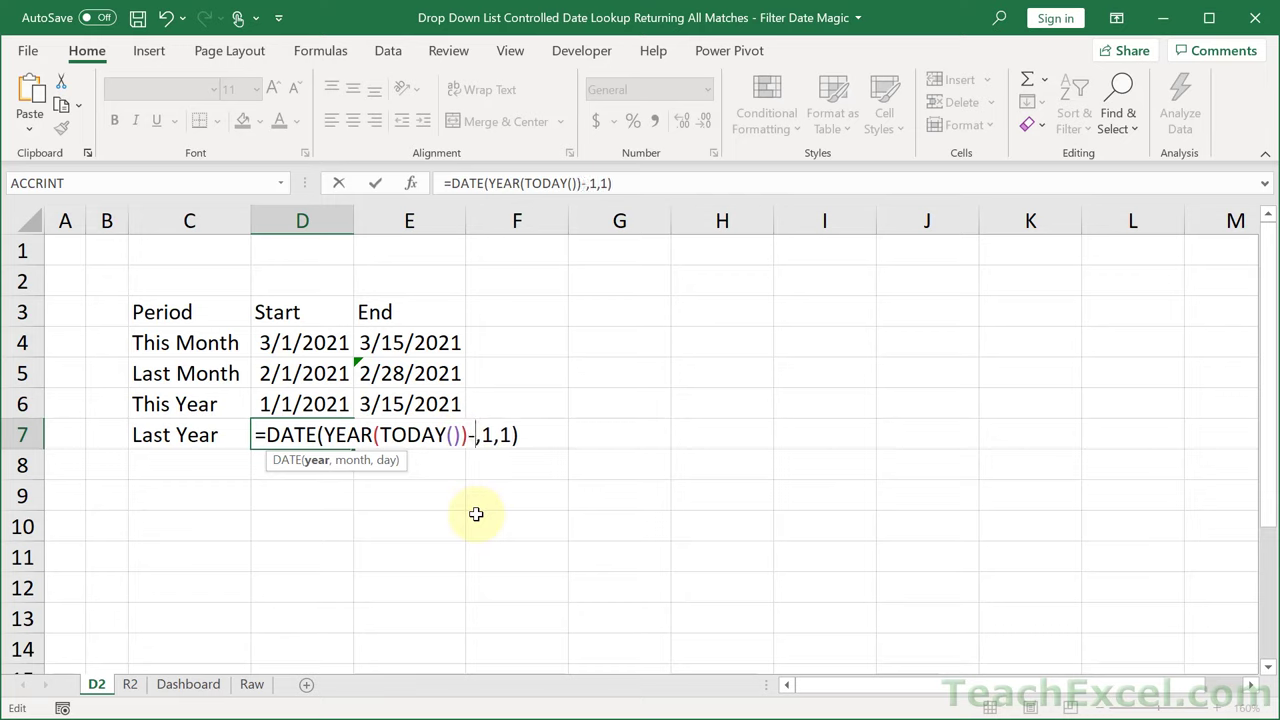
pyautogui.press('Return')
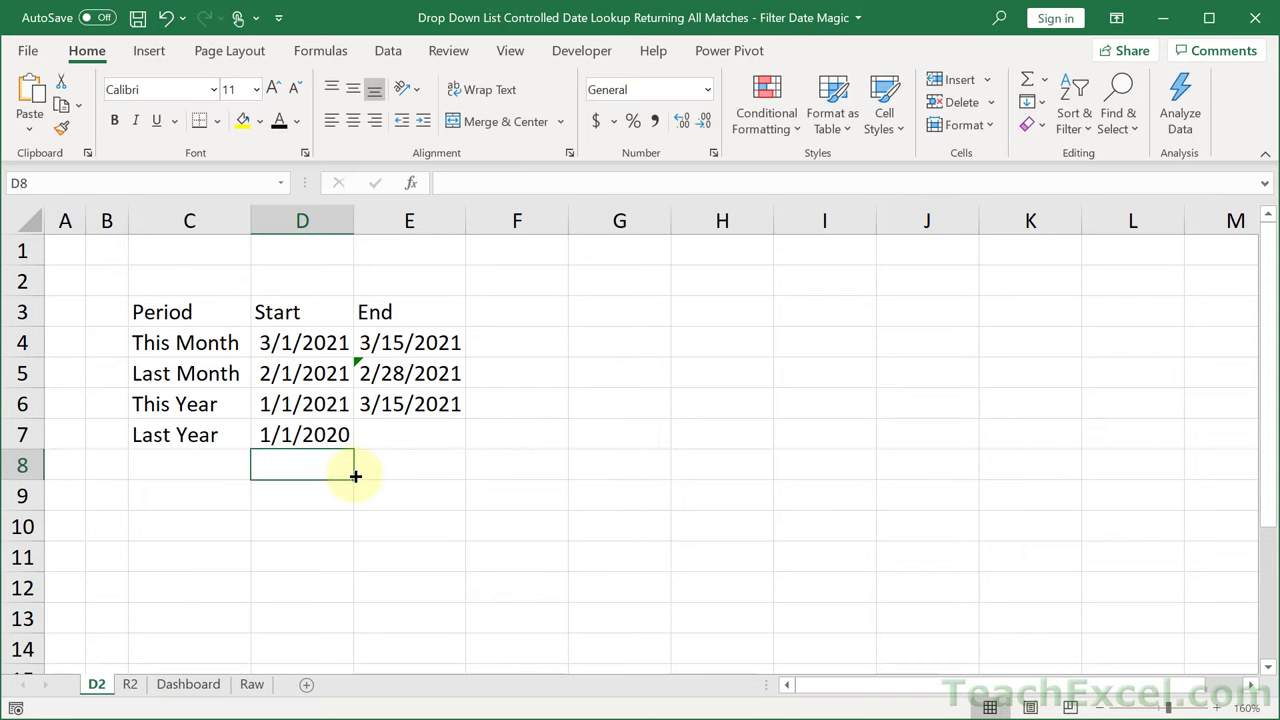
# Copy the D7 formula text into E7 and change month and day, giving =DATE(YEAR(TODAY())-1,12,31) as the Last Year end date.
pyautogui.doubleClick(298, 432)
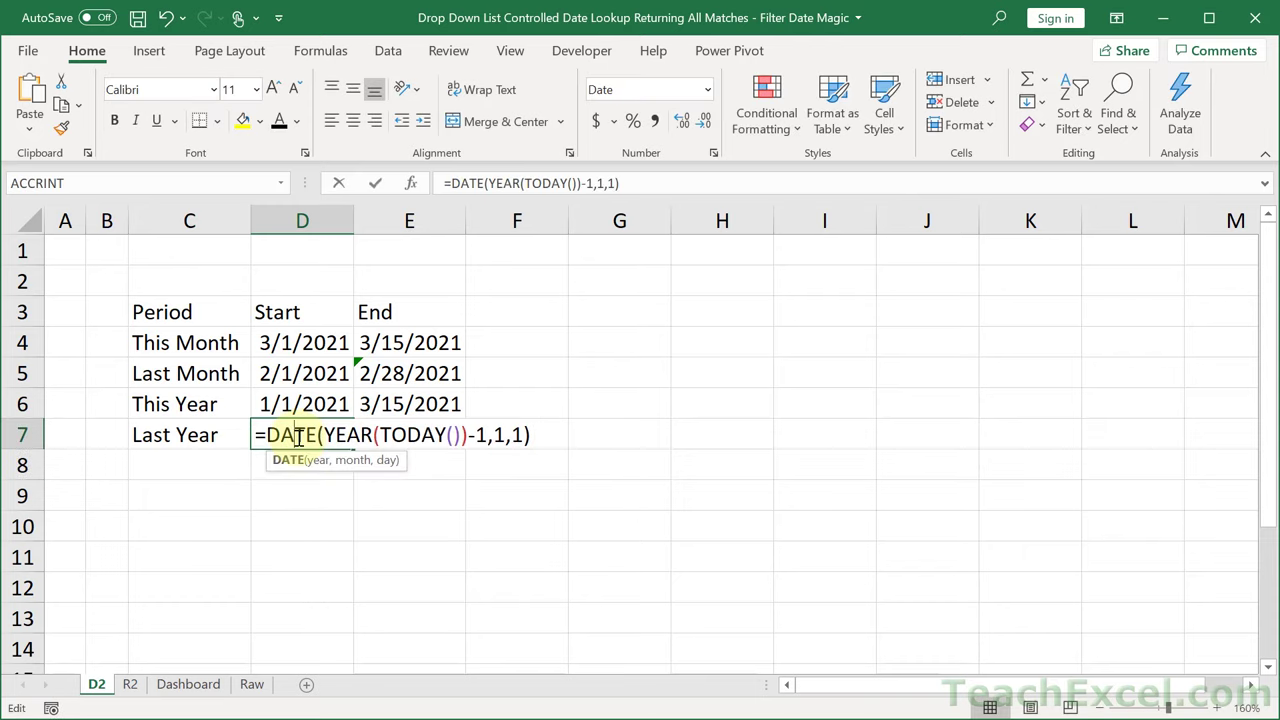
pyautogui.moveTo(258, 434); pyautogui.dragTo(560, 466)
pyautogui.hotkey('ctrl', 'c')
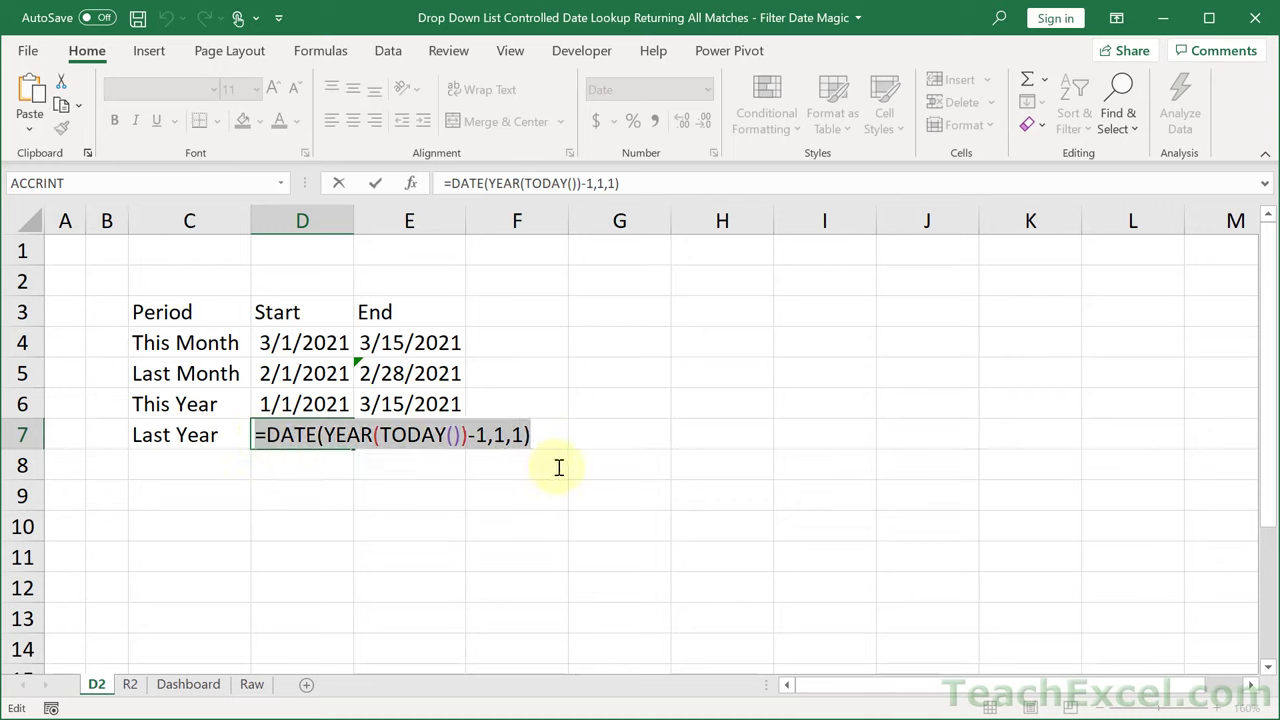
pyautogui.press('Escape')
pyautogui.click(418, 426)
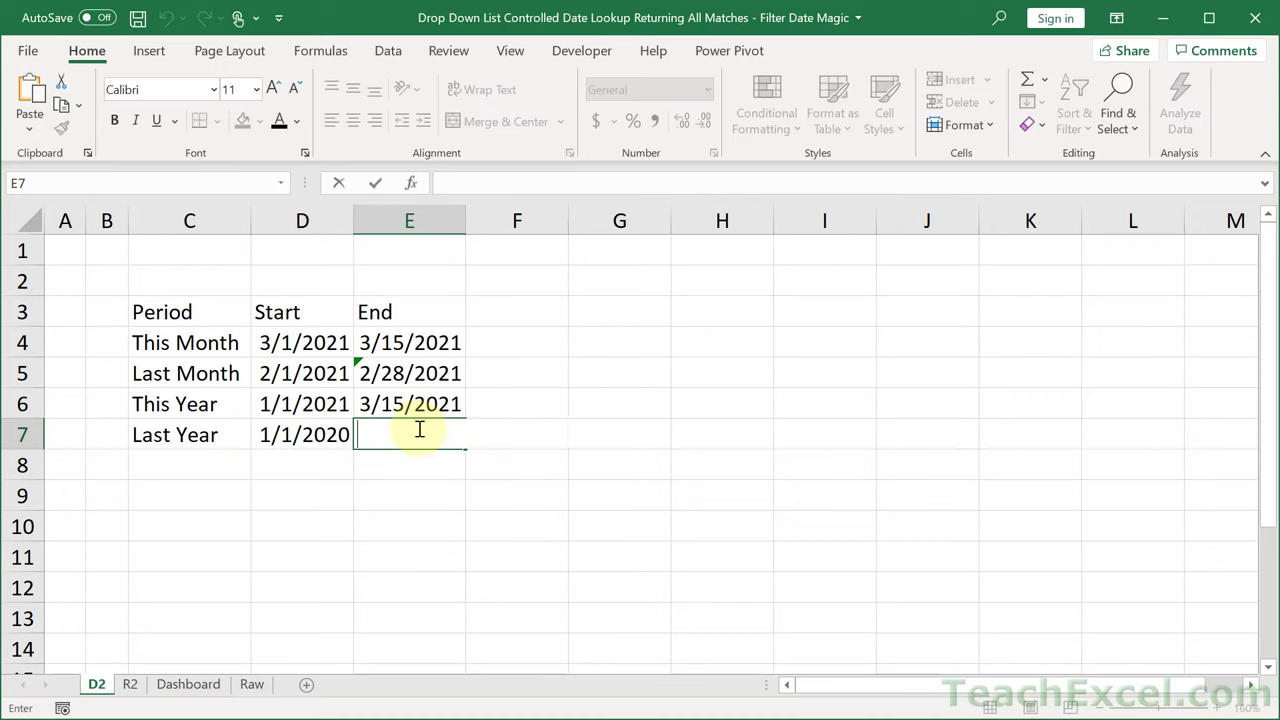
pyautogui.doubleClick(417, 429)
pyautogui.hotkey('ctrl', 'v')
pyautogui.click(610, 433)
pyautogui.write('2')
pyautogui.click(626, 432)
pyautogui.write('3')
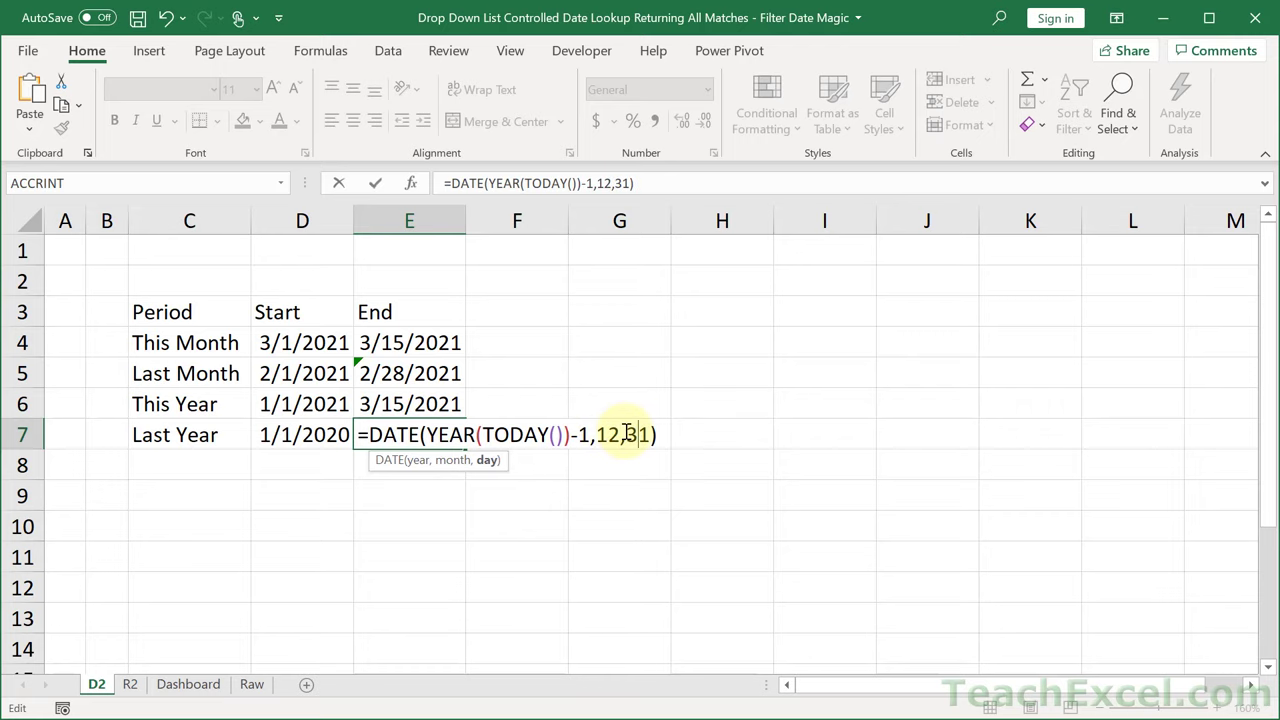
pyautogui.press('Return')
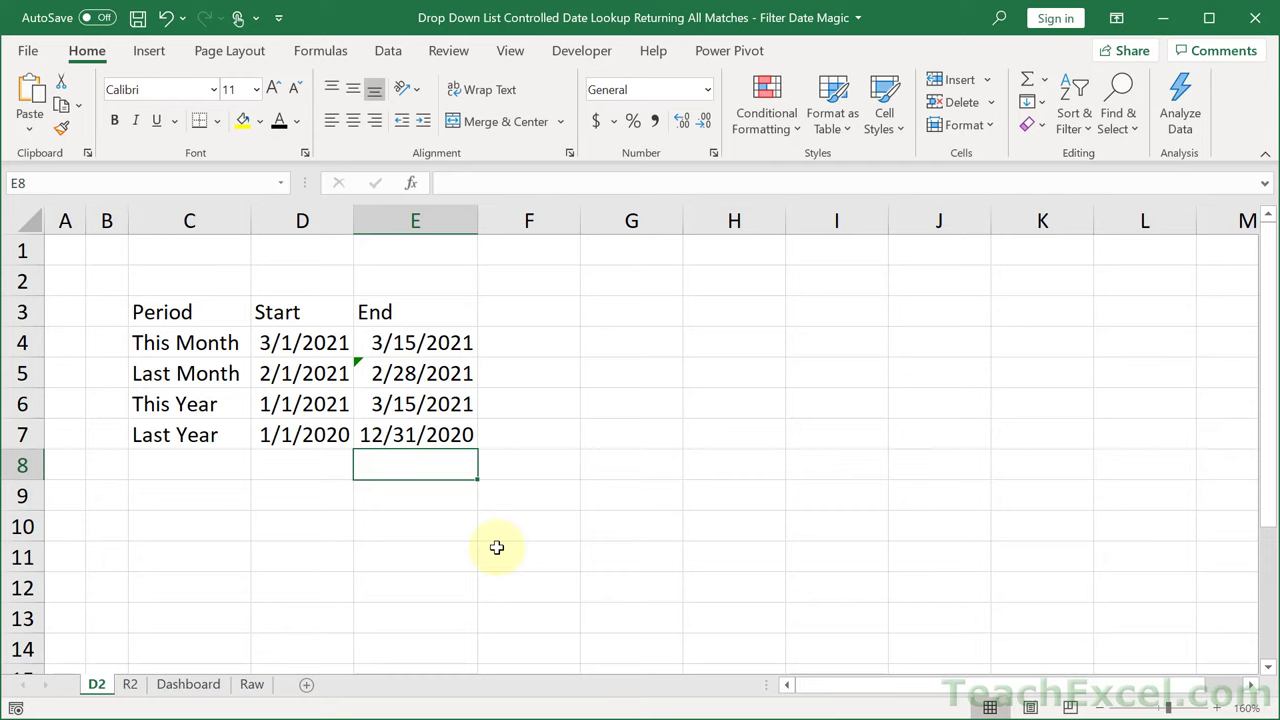
# Move the period table from C3:E7 to L5:N9 and widen column N to fit its end dates.
pyautogui.click(206, 466)
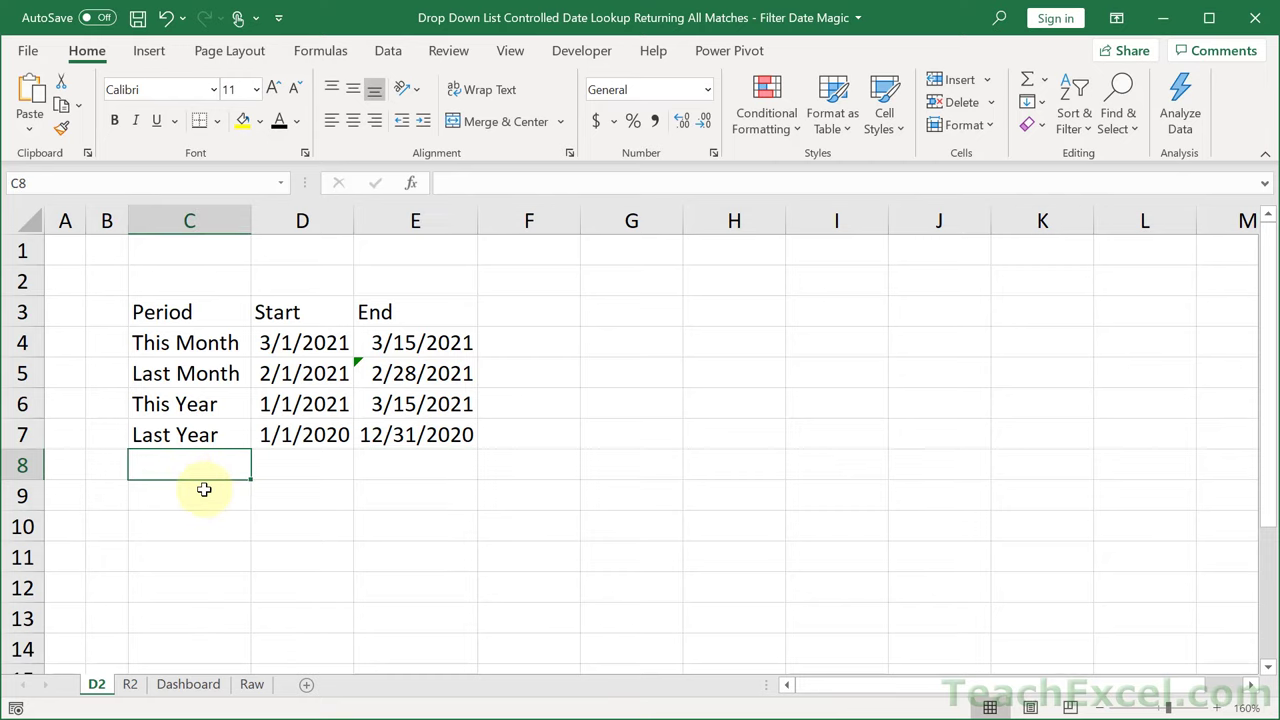
pyautogui.click(204, 489)
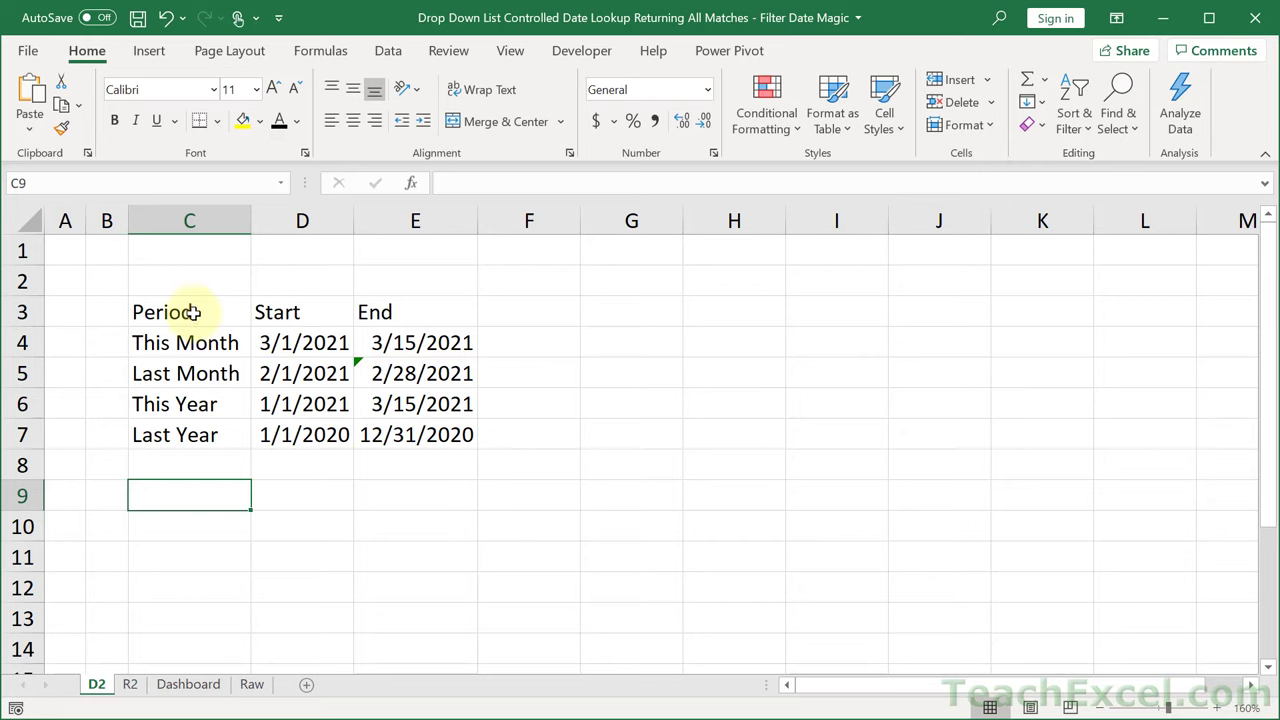
pyautogui.moveTo(190, 312); pyautogui.dragTo(446, 432)
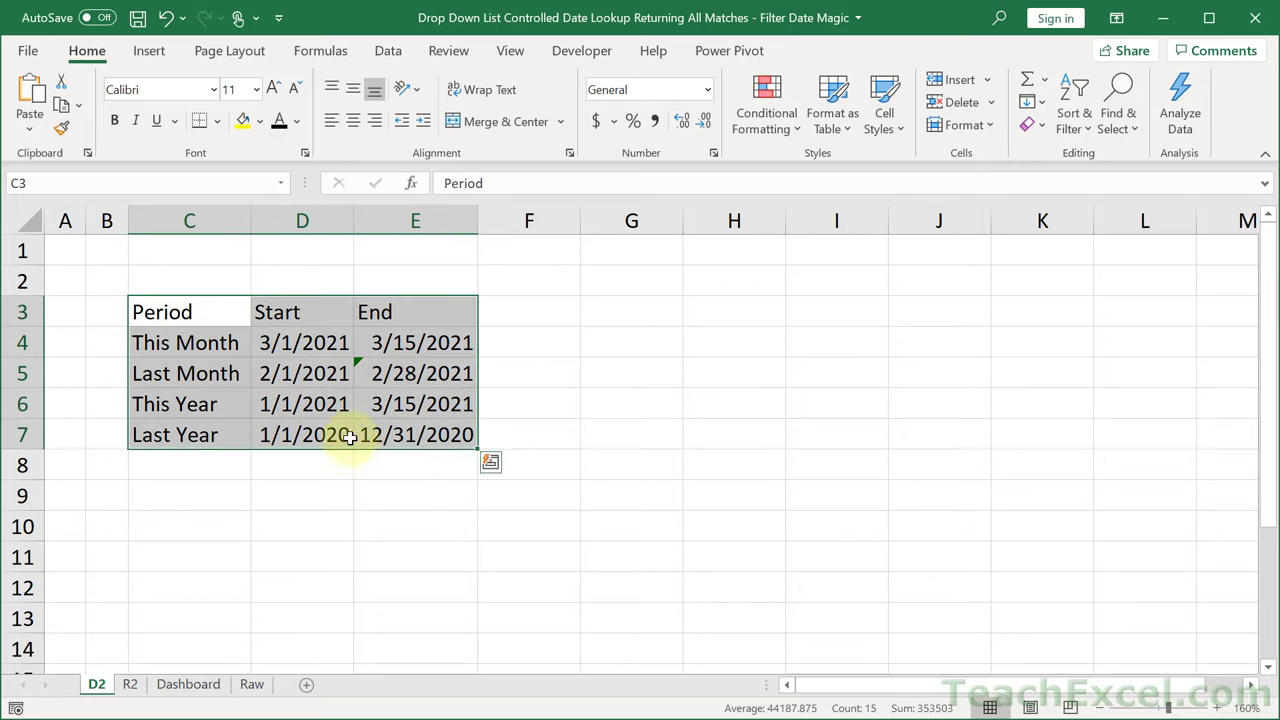
pyautogui.moveTo(290, 450); pyautogui.dragTo(1221, 497)
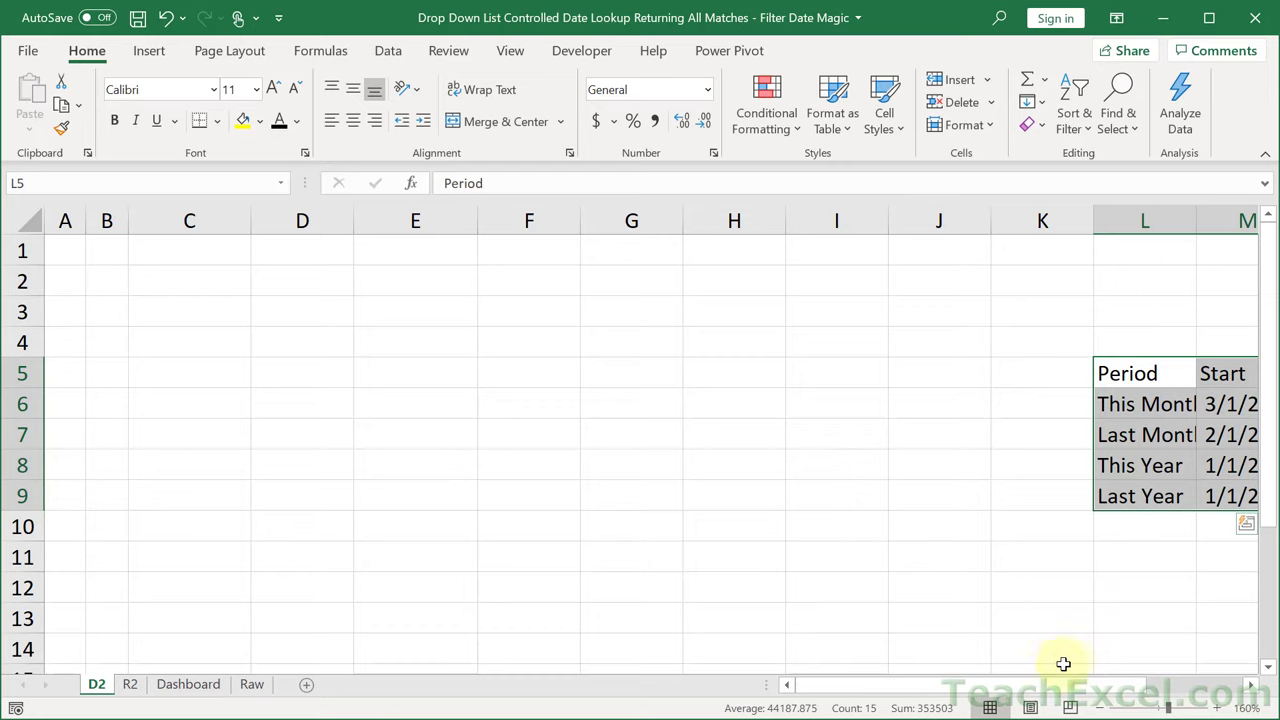
pyautogui.moveTo(1050, 686); pyautogui.dragTo(1180, 697)
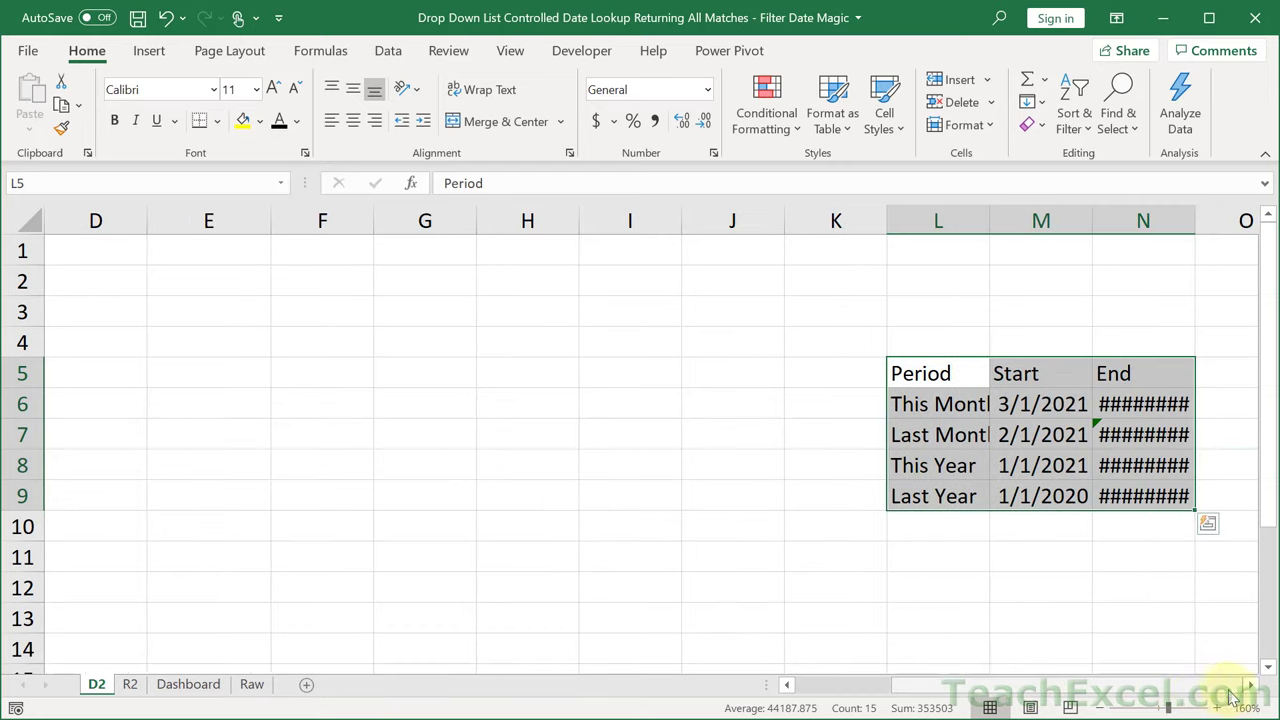
pyautogui.moveTo(1195, 221); pyautogui.dragTo(1220, 230)
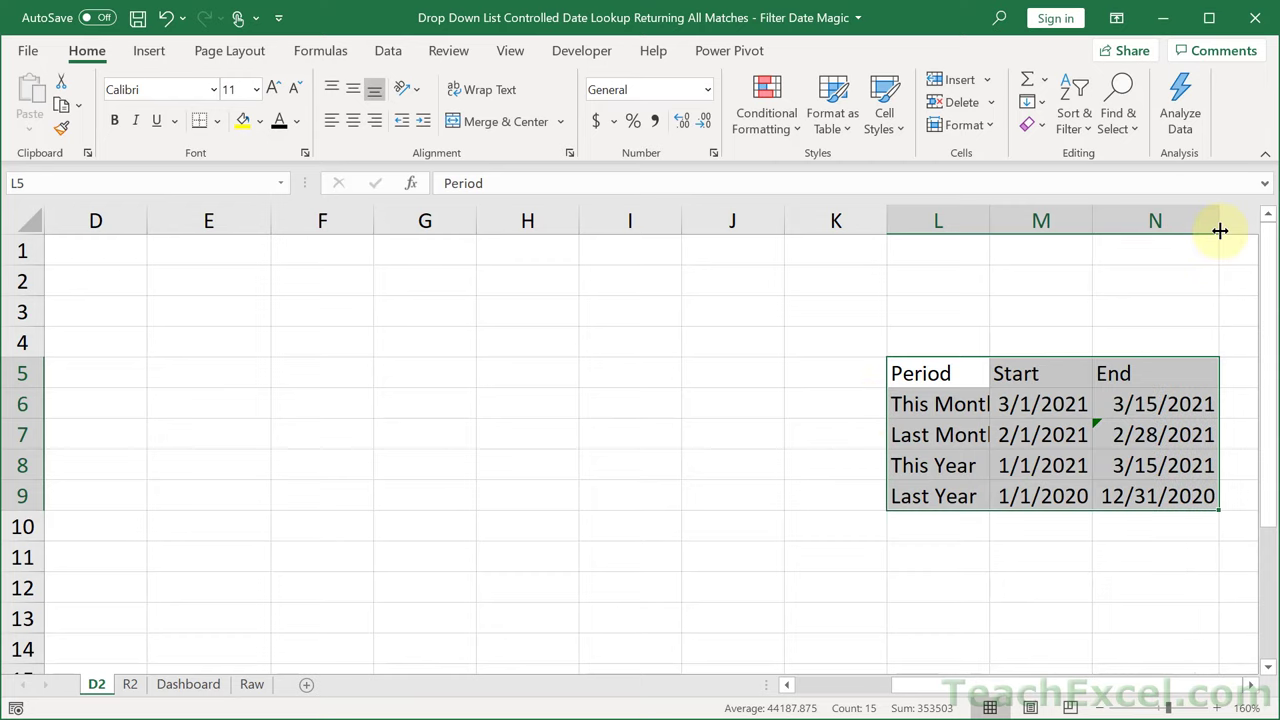
# Enter the label "Select Period" in C3 and set its font size to 16.
pyautogui.click(818, 688)
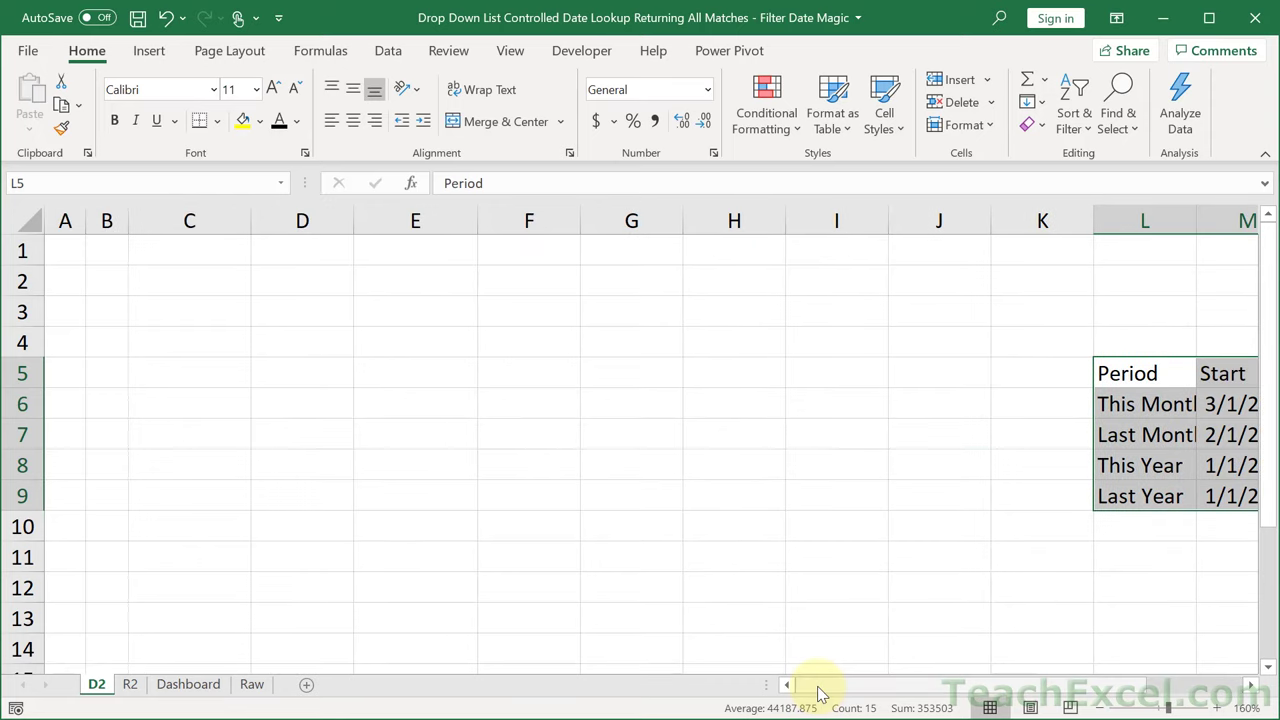
pyautogui.click(189, 308)
pyautogui.write('Selec')
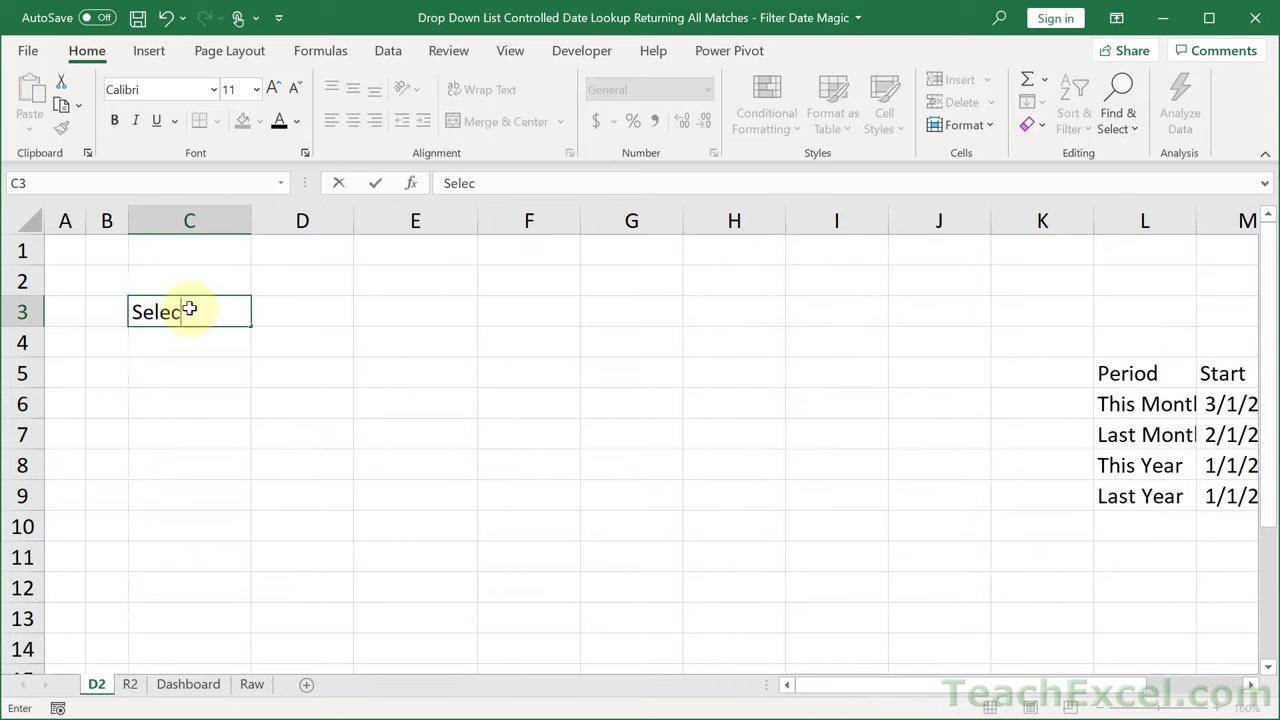
pyautogui.write('t Period')
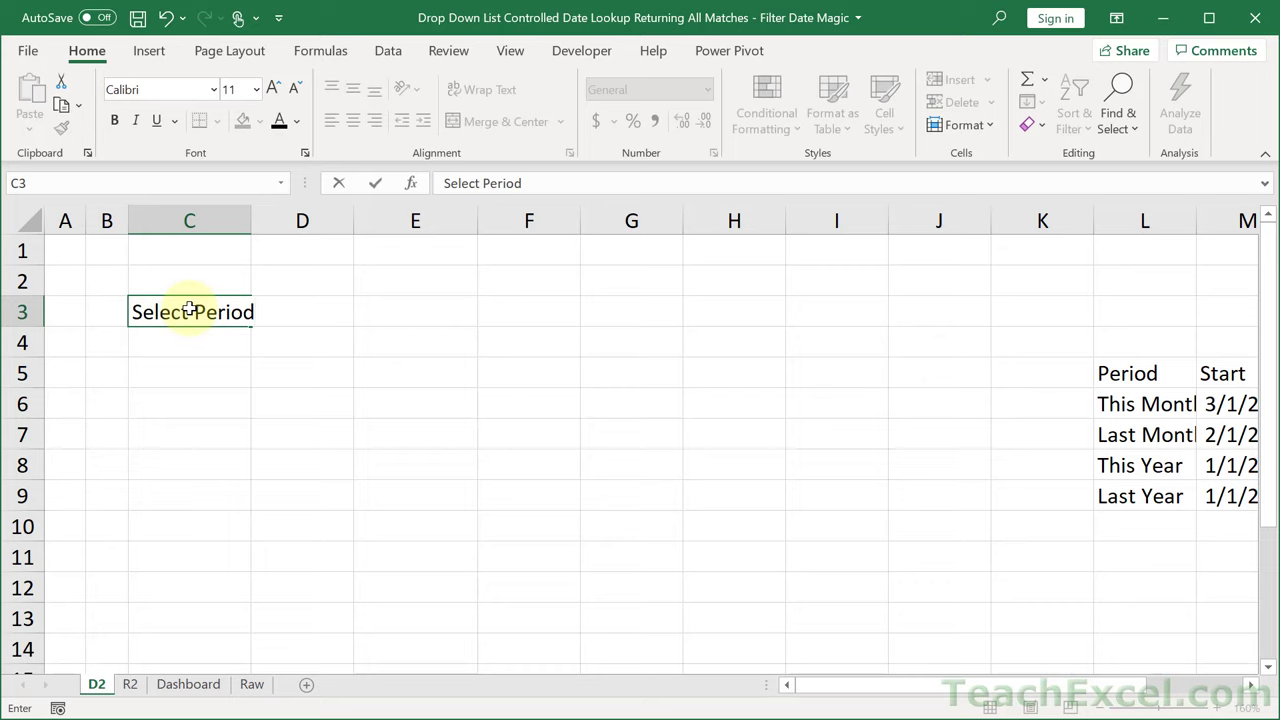
pyautogui.hotkey('ctrl', 'Return')
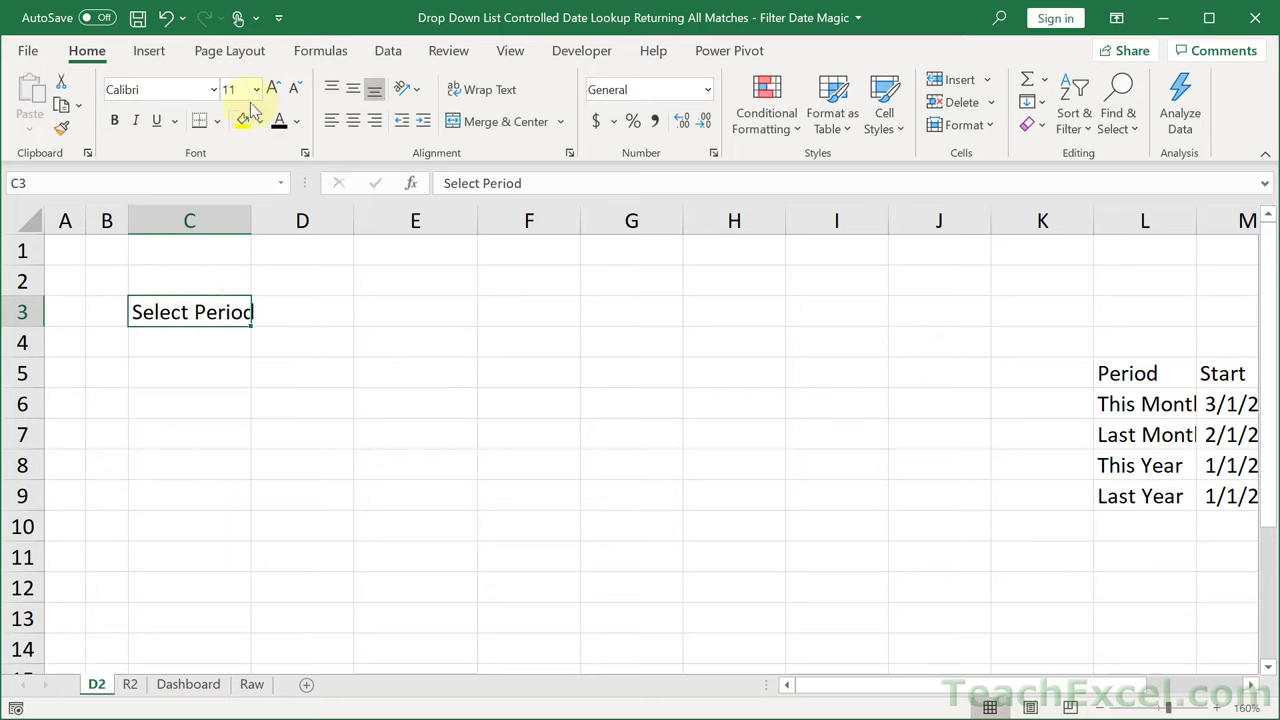
pyautogui.click(256, 89)
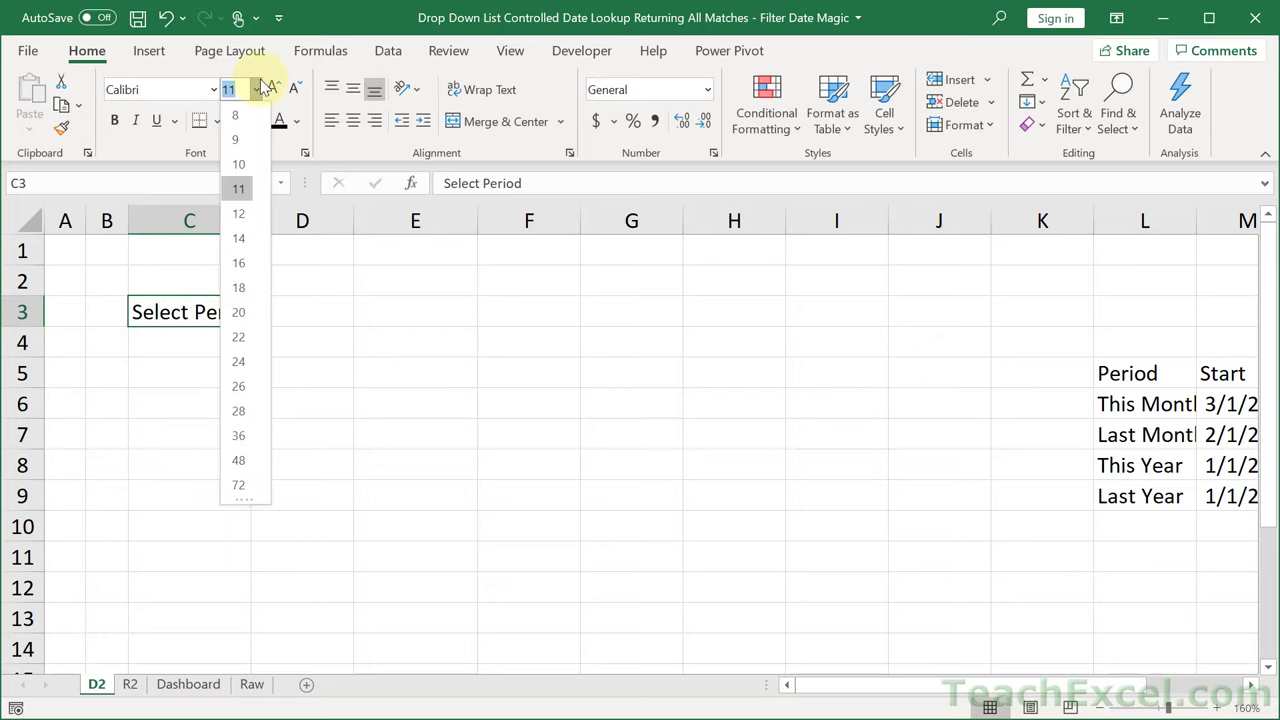
pyautogui.click(243, 262)
# Enter the placeholder text "asdf" in E3 beside the Select Period label.
pyautogui.click(422, 326)
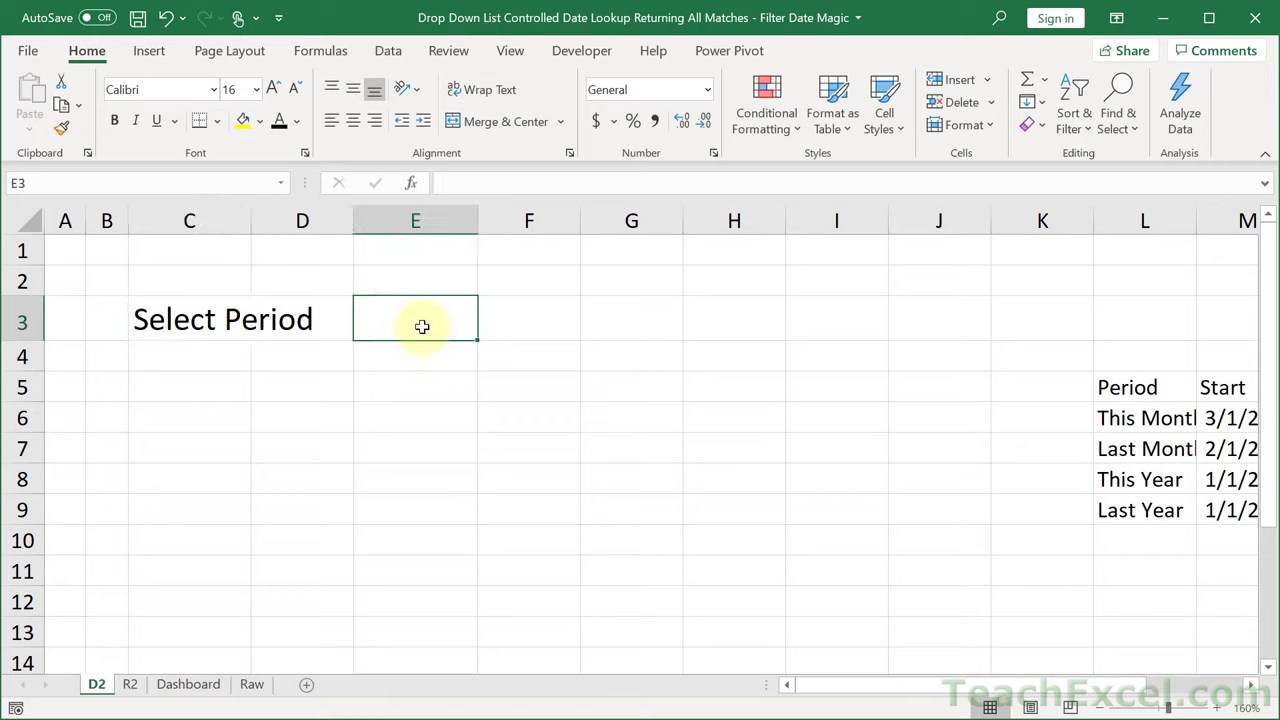
pyautogui.write('asdf')
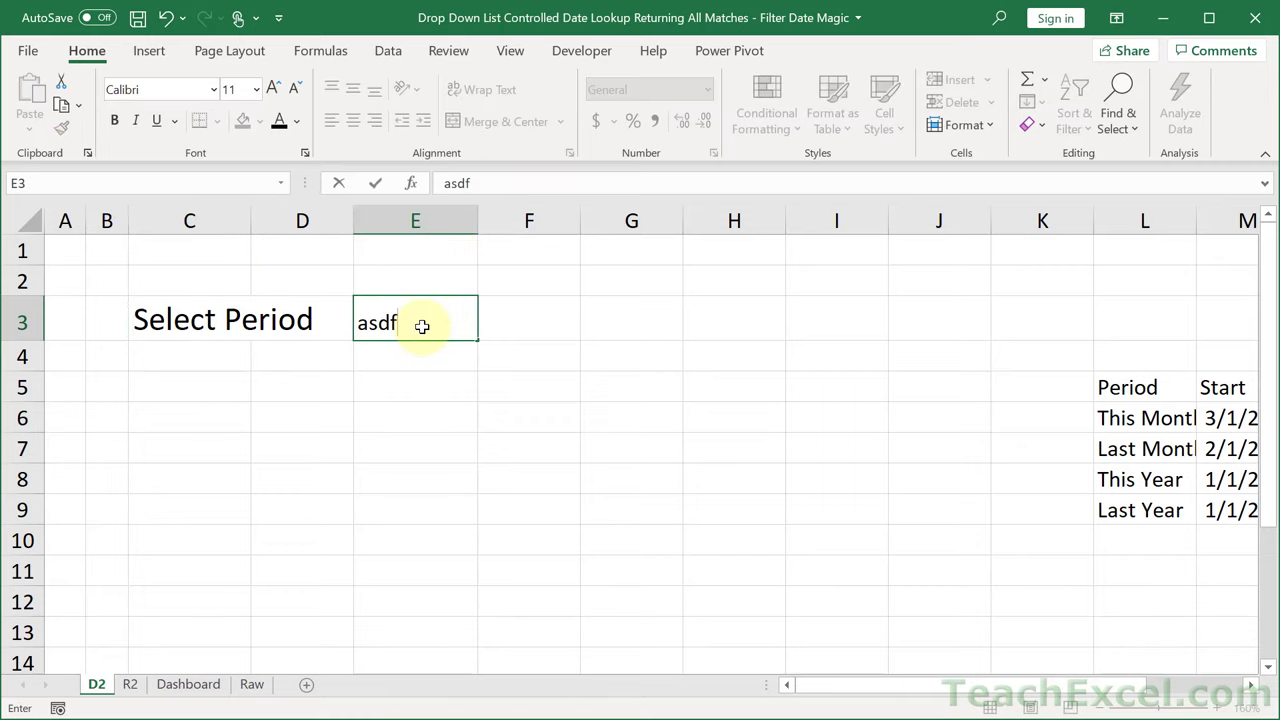
pyautogui.hotkey('ctrl', 'Return')
# Fill the range B2:F4 around the period selector with a light gray background.
pyautogui.moveTo(120, 271); pyautogui.dragTo(529, 357)
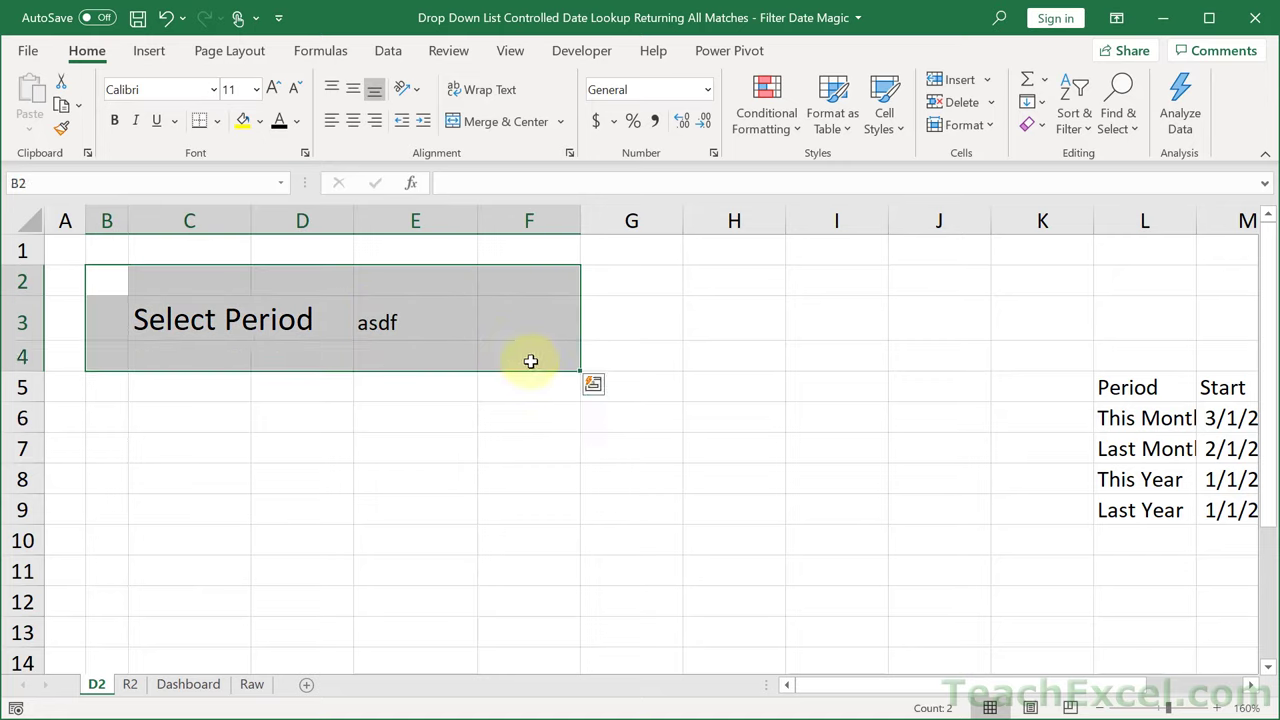
pyautogui.click(259, 121)
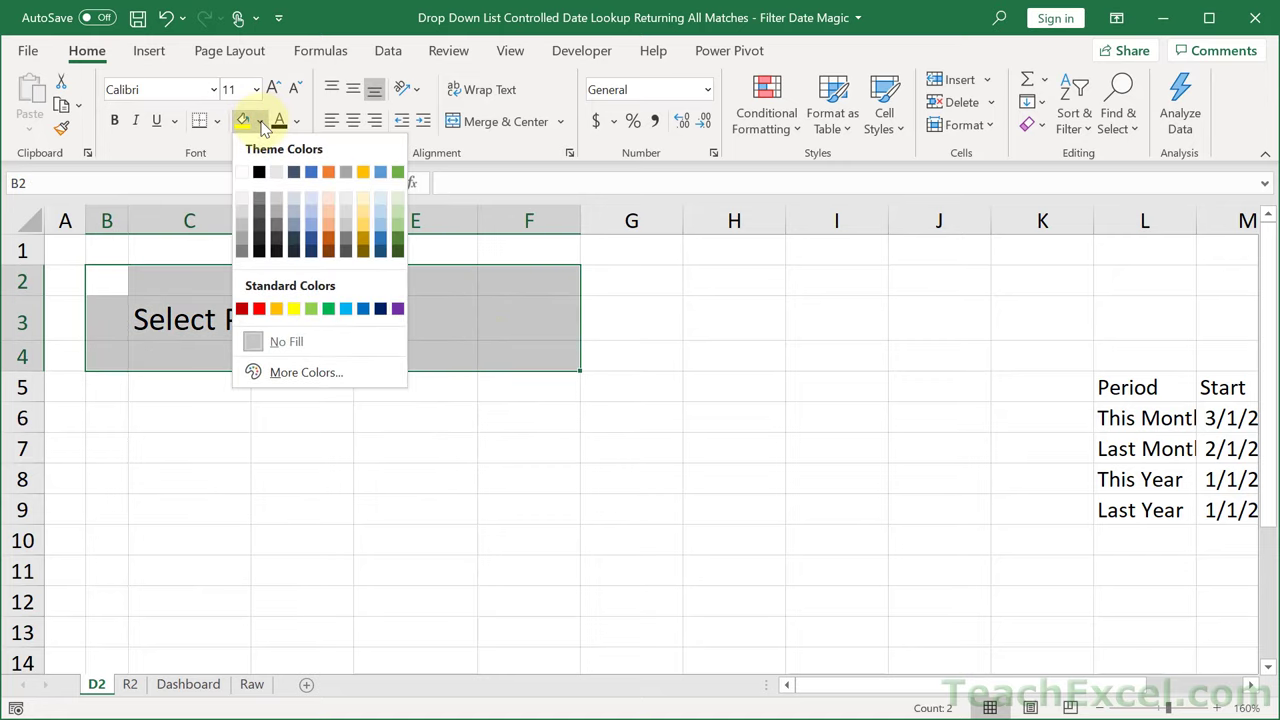
pyautogui.click(241, 205)
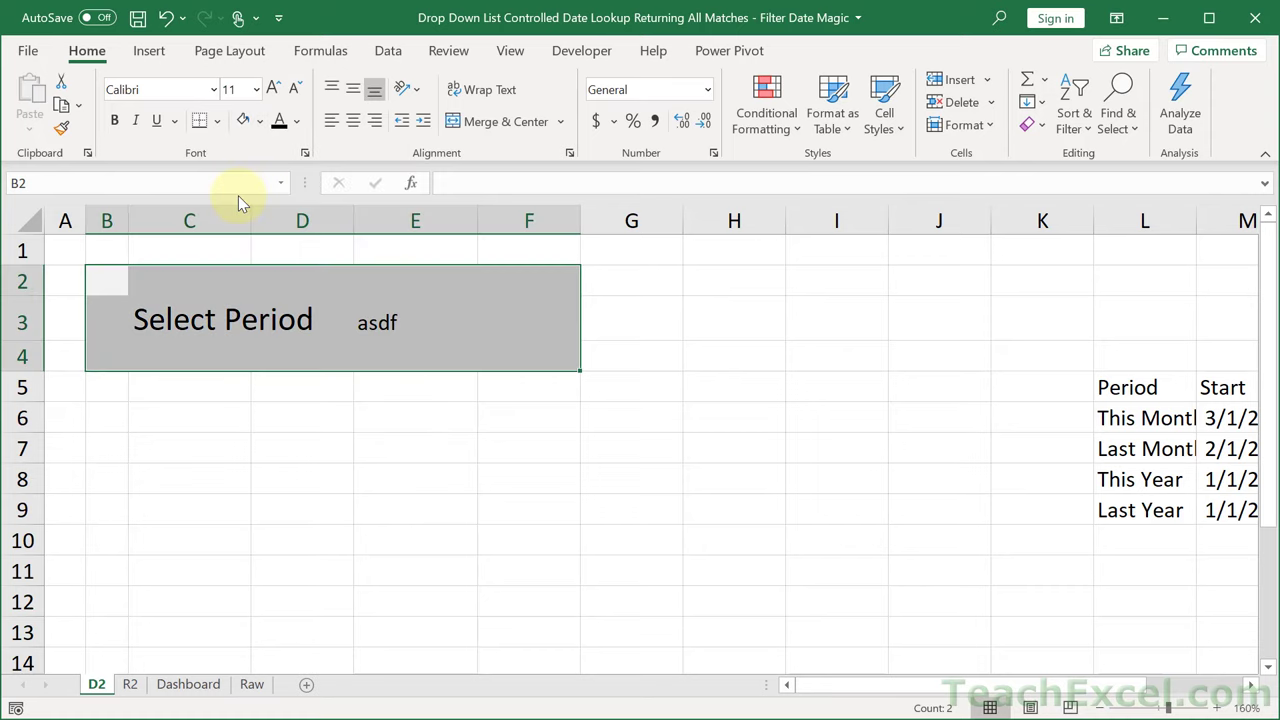
# Draw a rounded-corner rectangle about 3.25" wide and 0.77" high over the gray period selector area B2:F4.
pyautogui.click(151, 52)
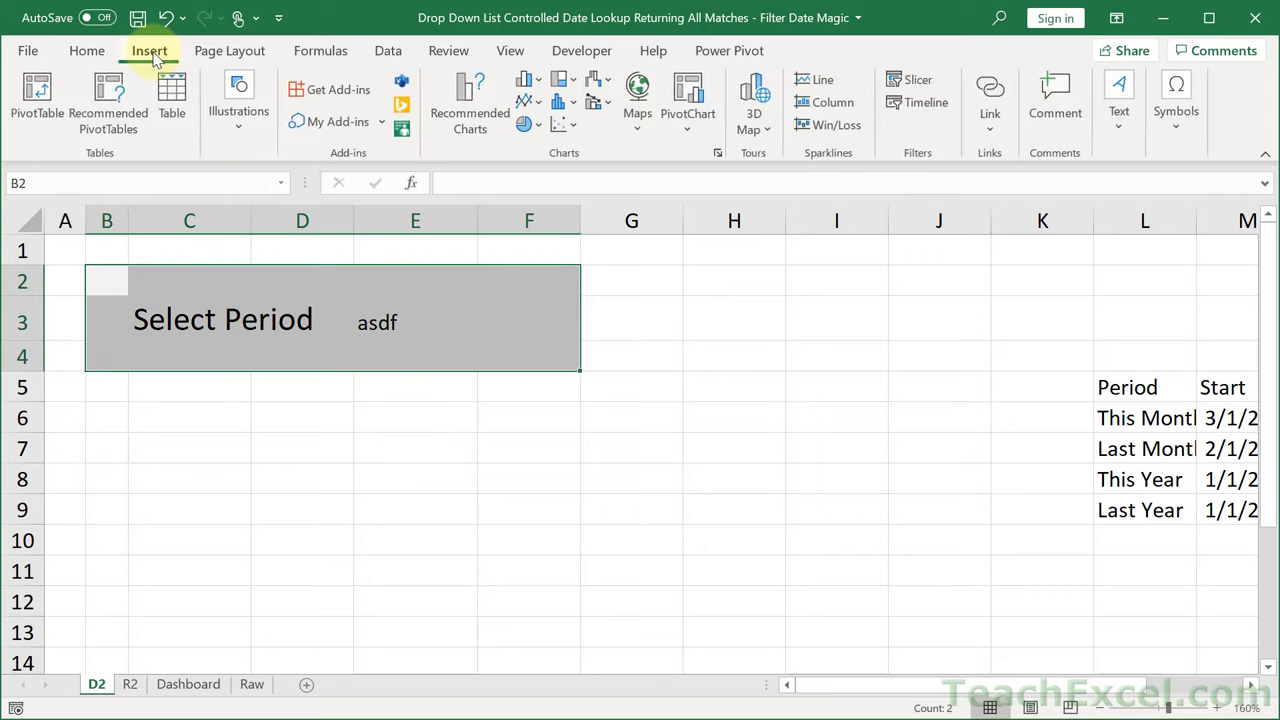
pyautogui.click(245, 118)
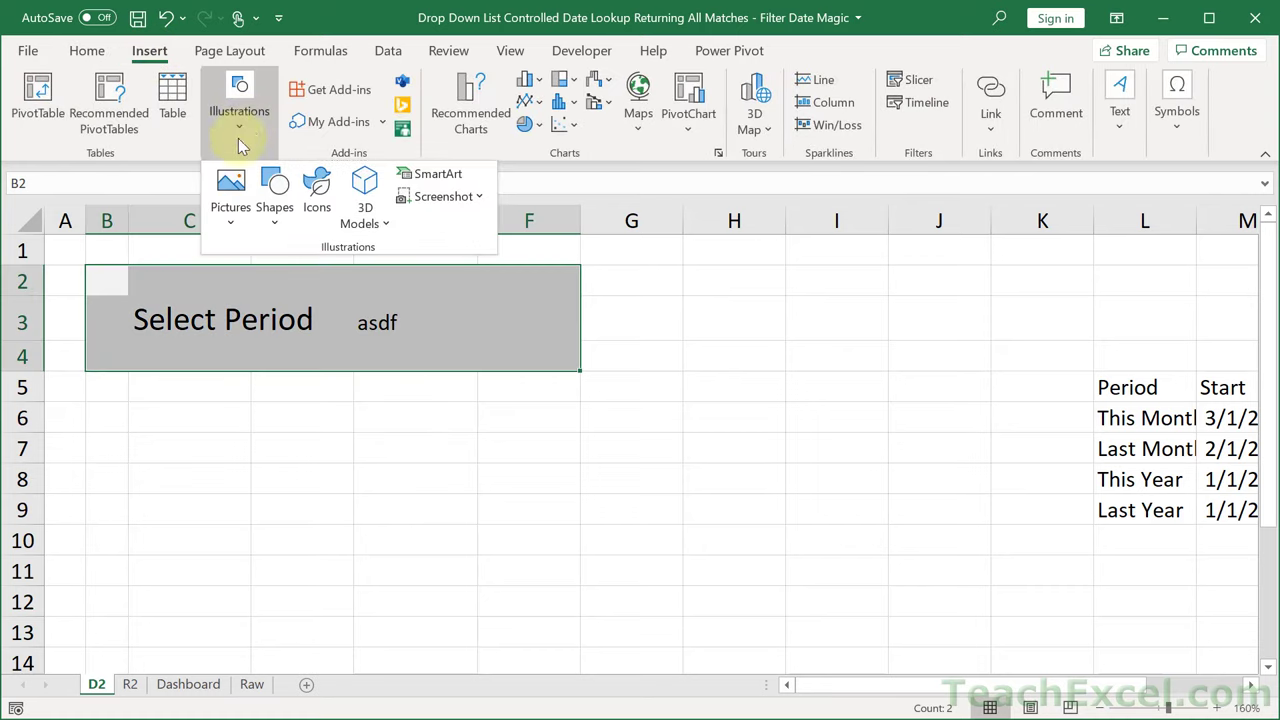
pyautogui.click(280, 215)
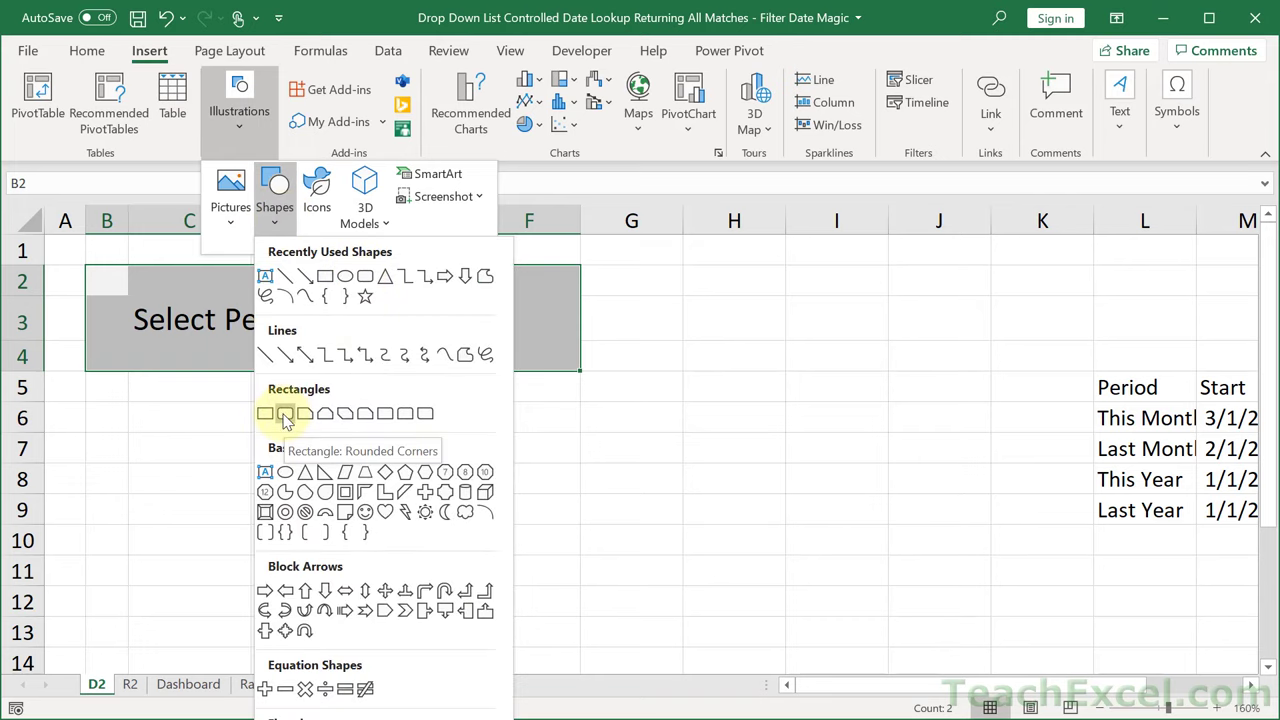
pyautogui.click(285, 414)
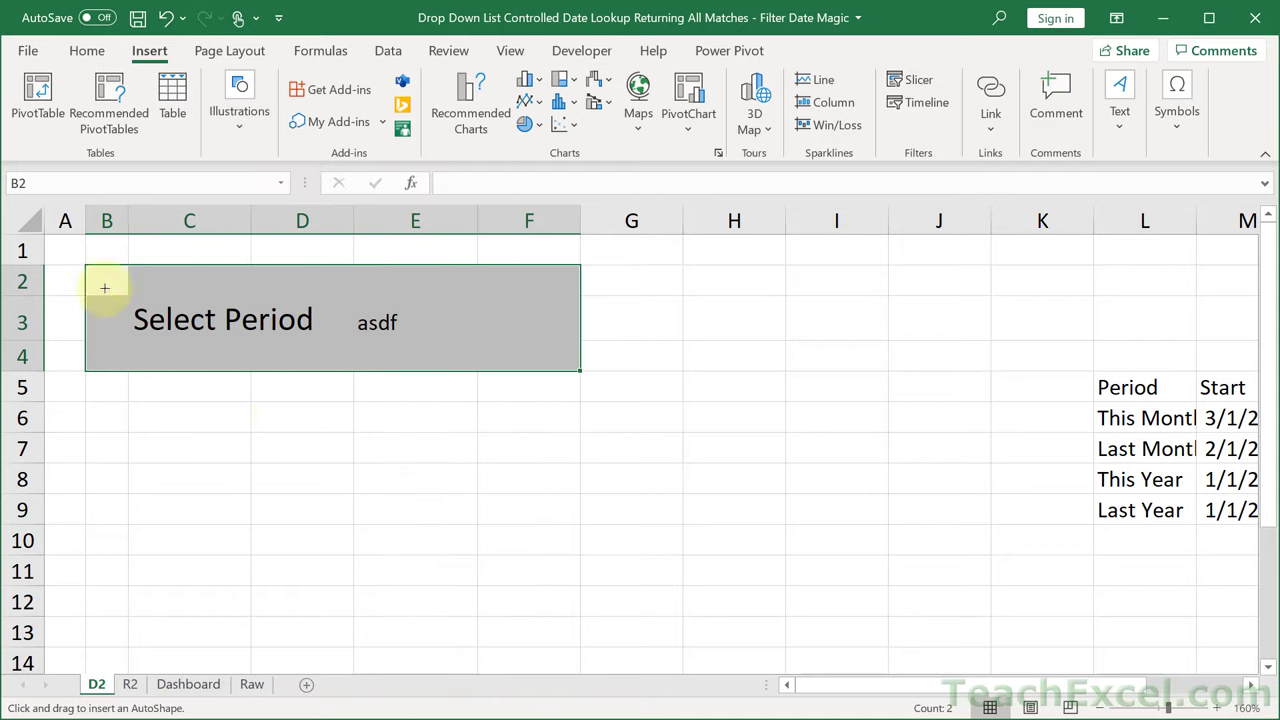
pyautogui.moveTo(86, 268); pyautogui.dragTo(586, 387)
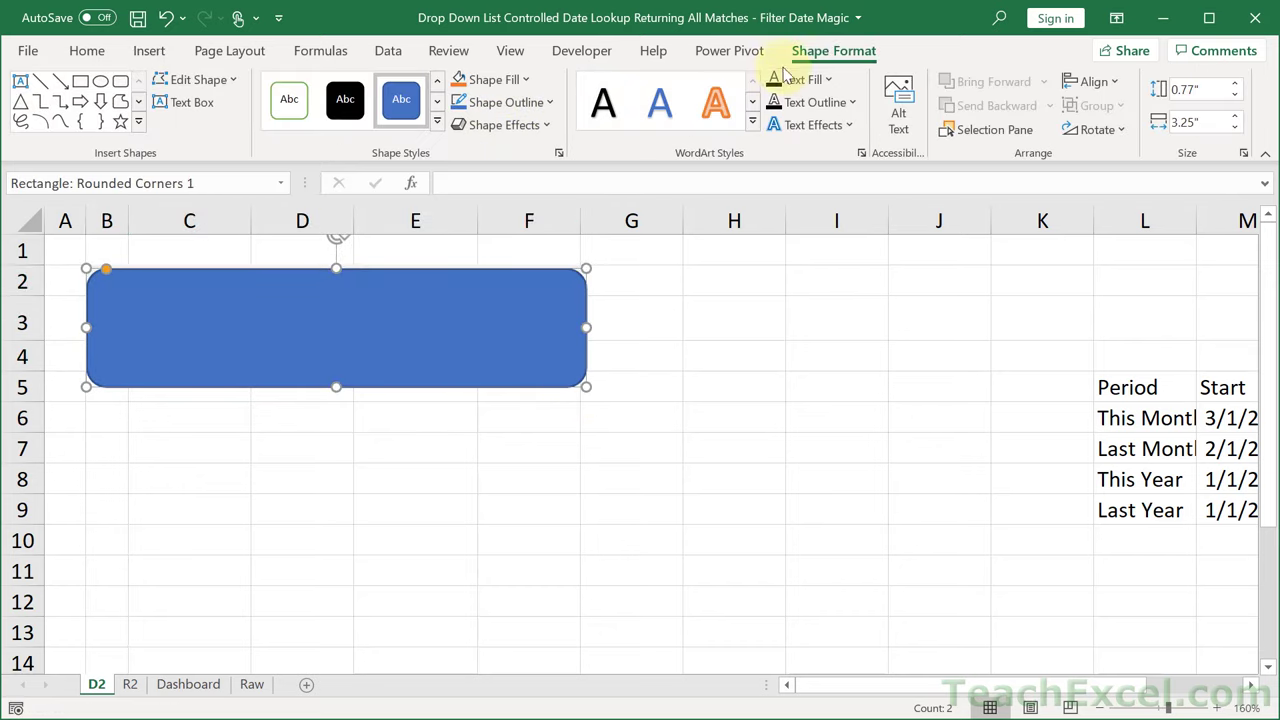
# Remove the rounded rectangle's fill and set its outline weight to 6 pt.
pyautogui.click(488, 80)
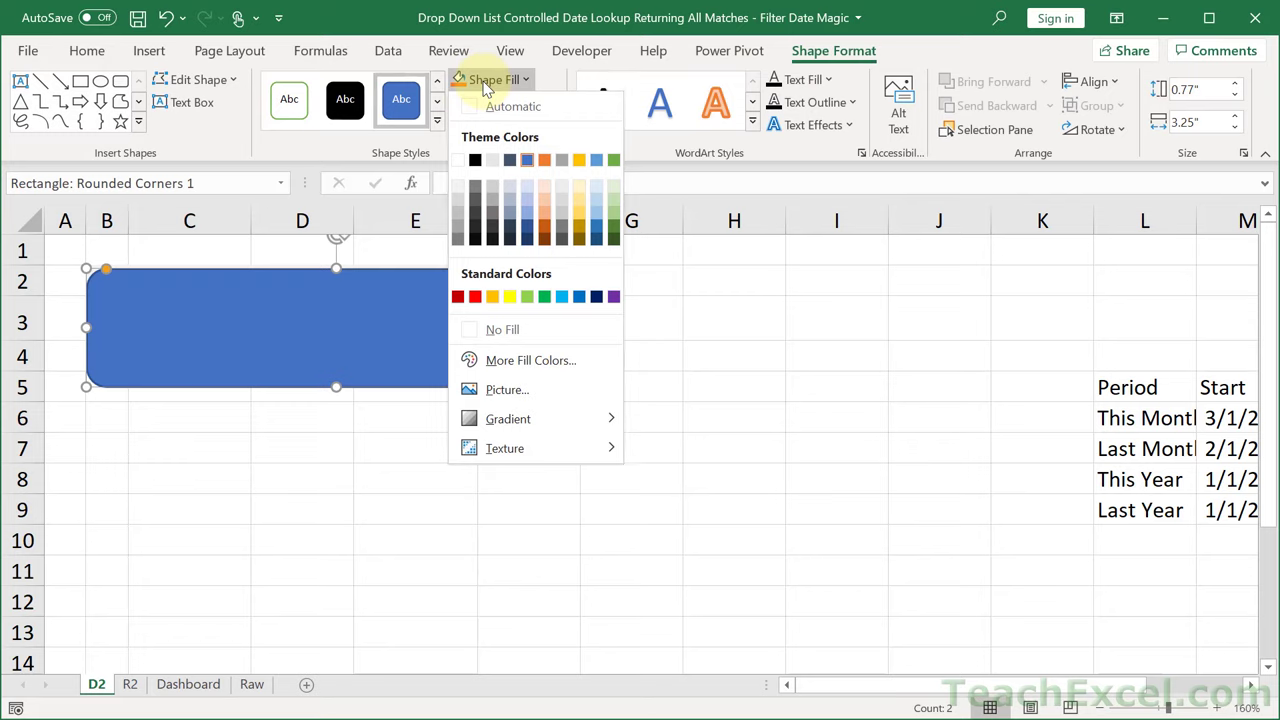
pyautogui.click(572, 333)
pyautogui.click(510, 103)
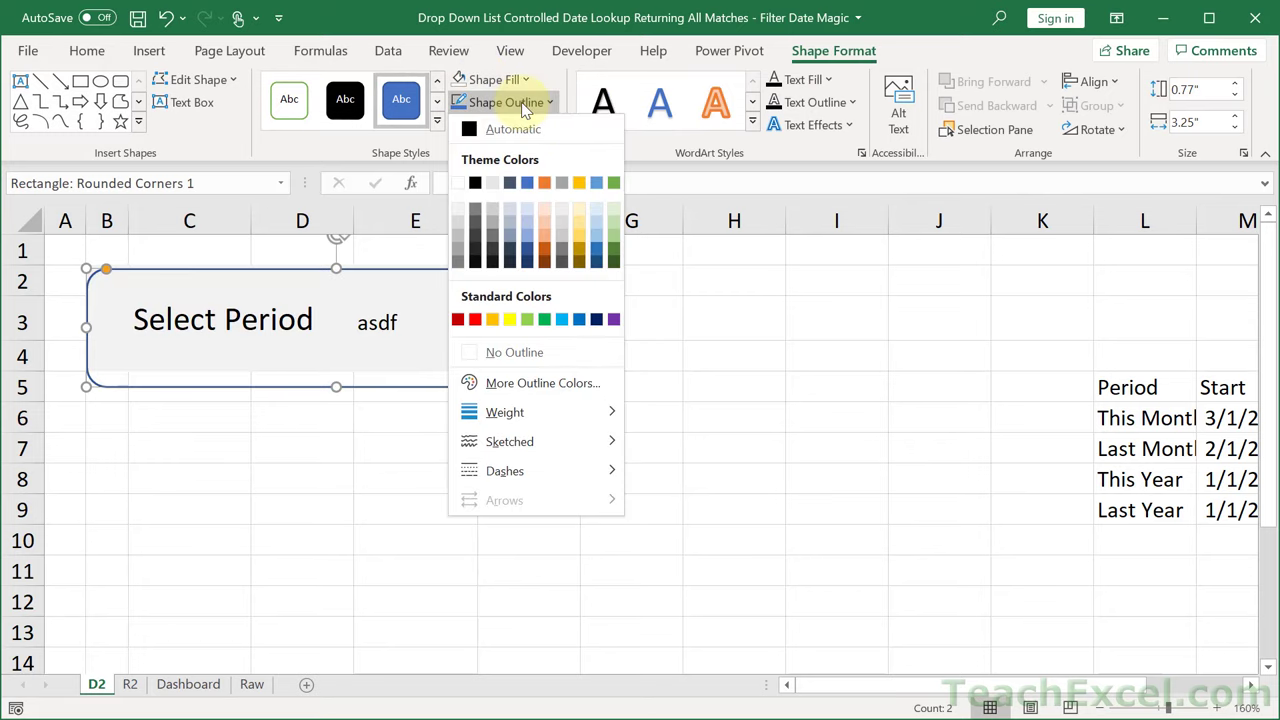
pyautogui.moveTo(600, 422)
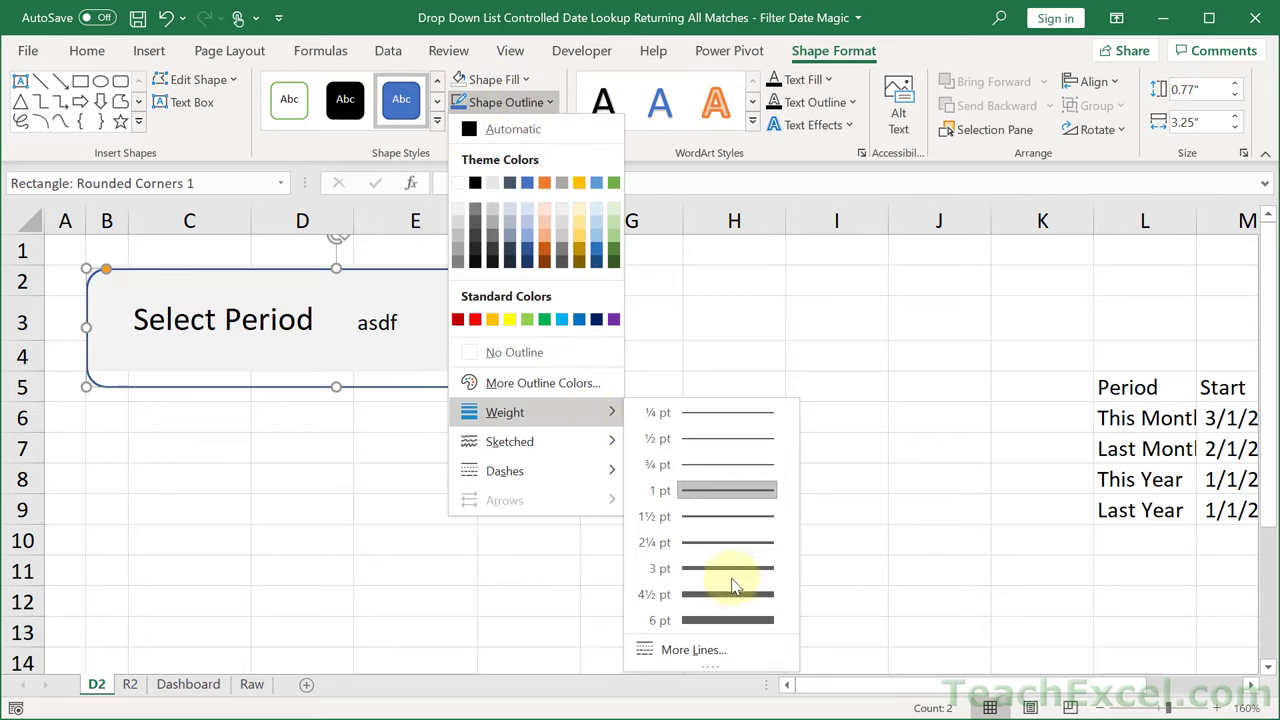
pyautogui.click(716, 621)
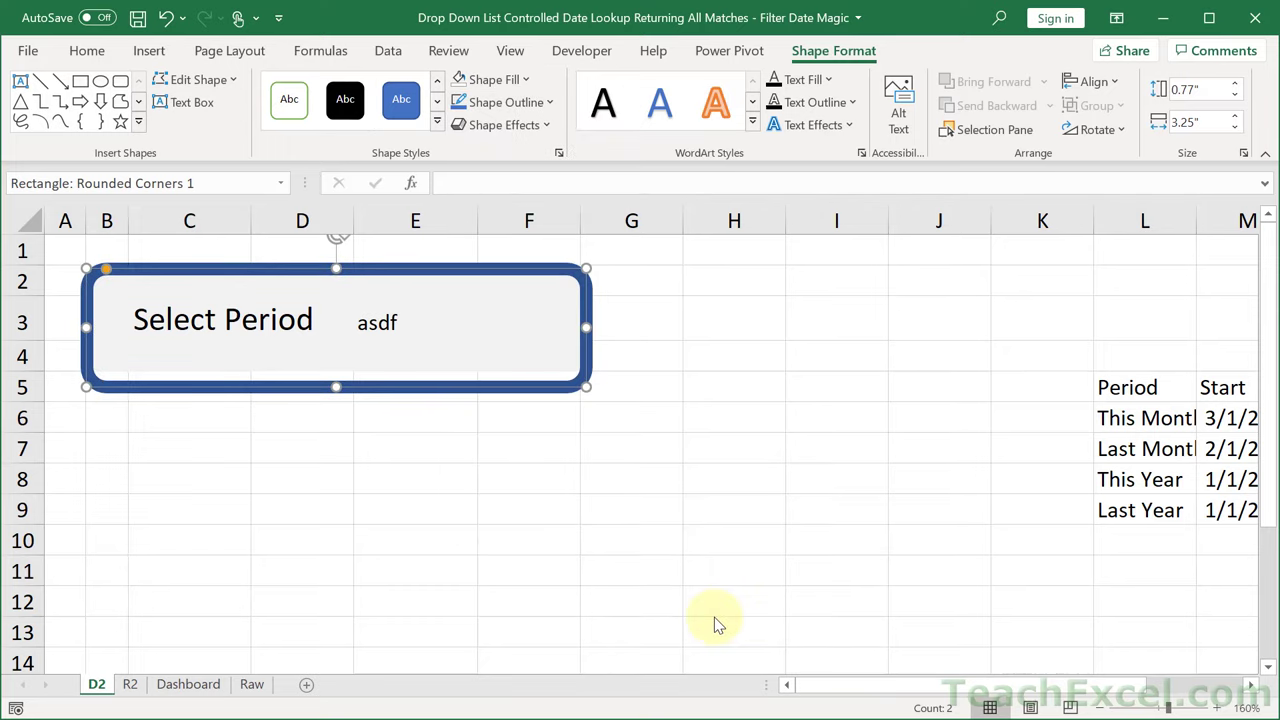
# Nudge the rounded rectangle slightly up and left so its outline frames the gray Select Period area.
pyautogui.press('Up')
pyautogui.press('Up')
pyautogui.press('Up')
pyautogui.press('Up')
pyautogui.press('Up')
pyautogui.press('Up')
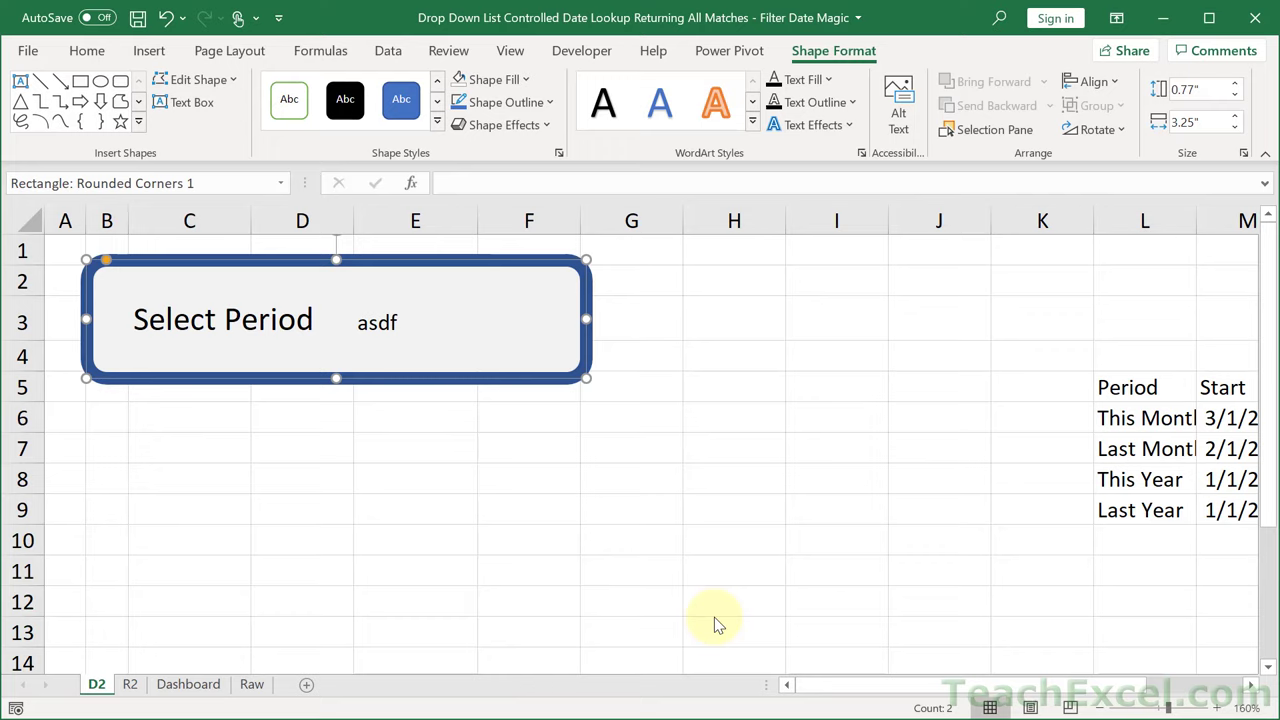
pyautogui.press('Left')
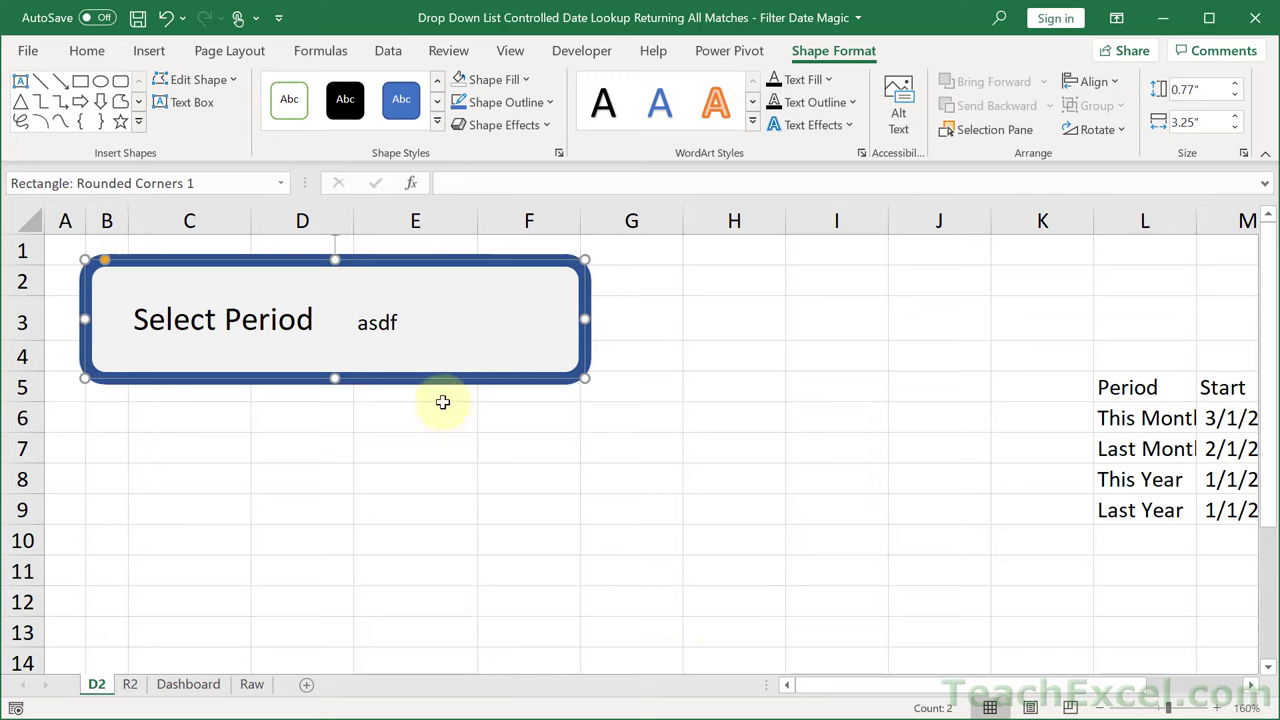
# Remove the gray fill from cell E3 holding the placeholder text.
pyautogui.click(414, 325)
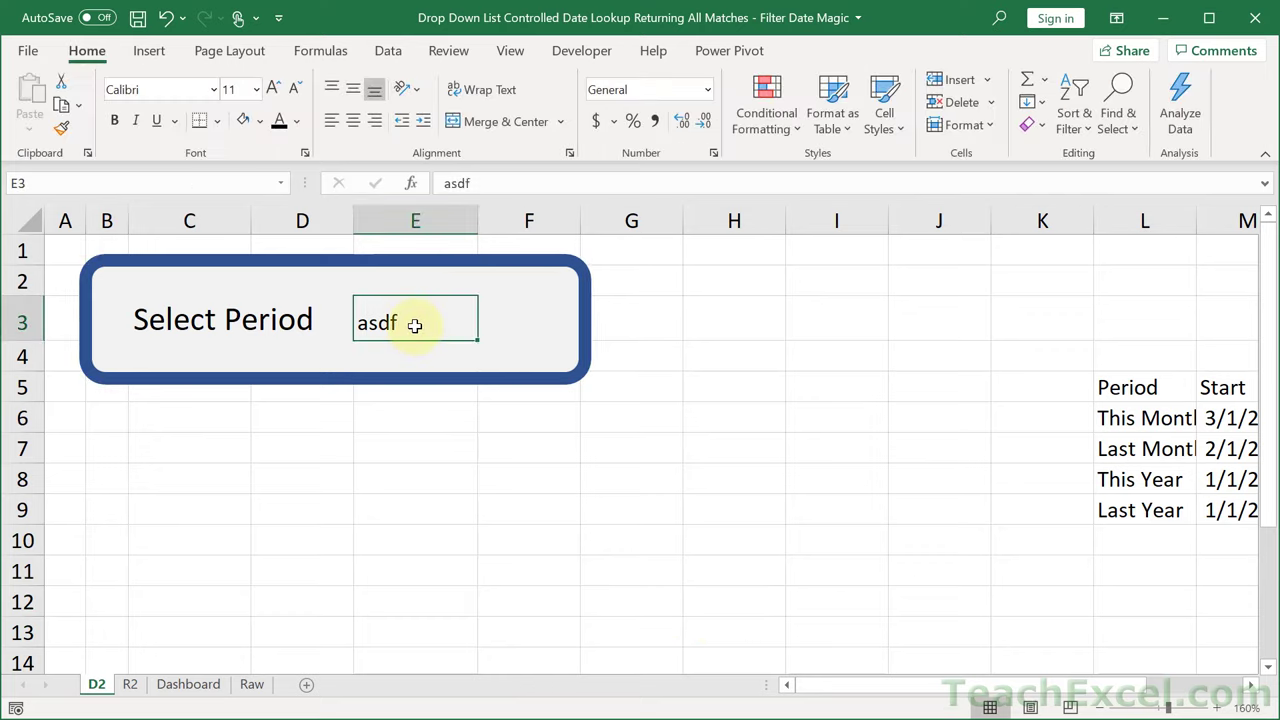
pyautogui.click(260, 121)
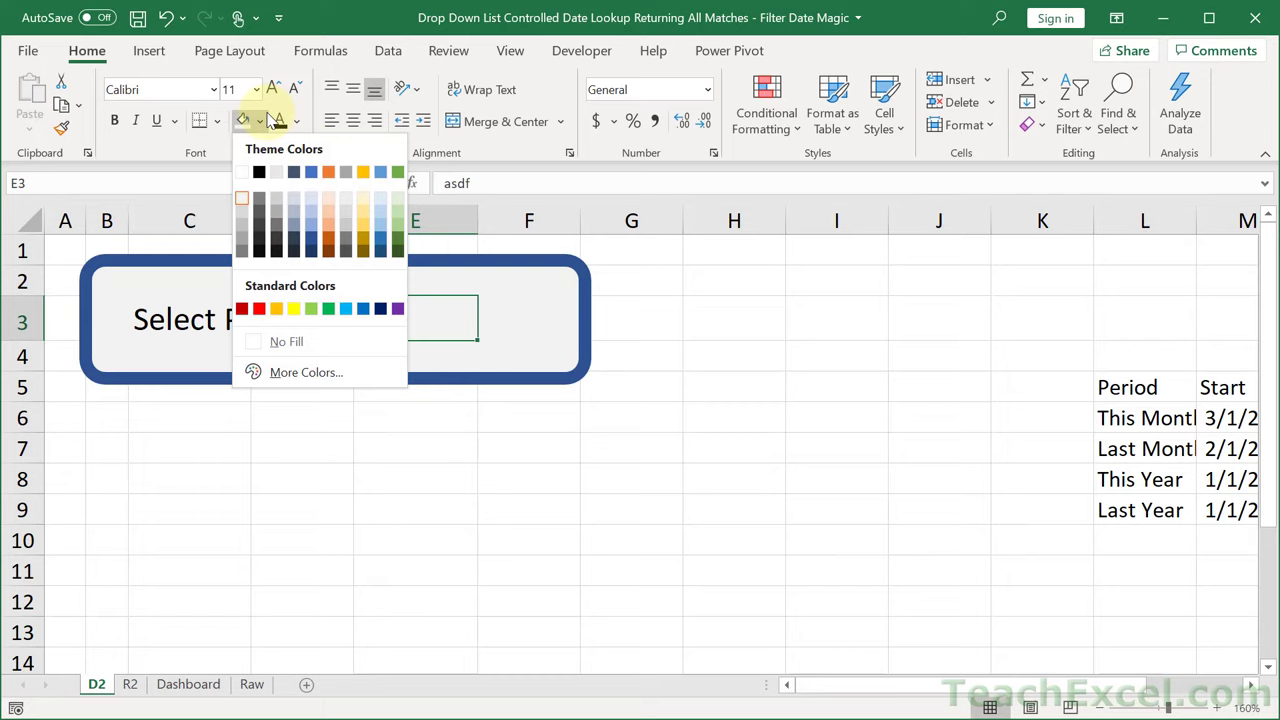
pyautogui.click(325, 341)
pyautogui.click(560, 481)
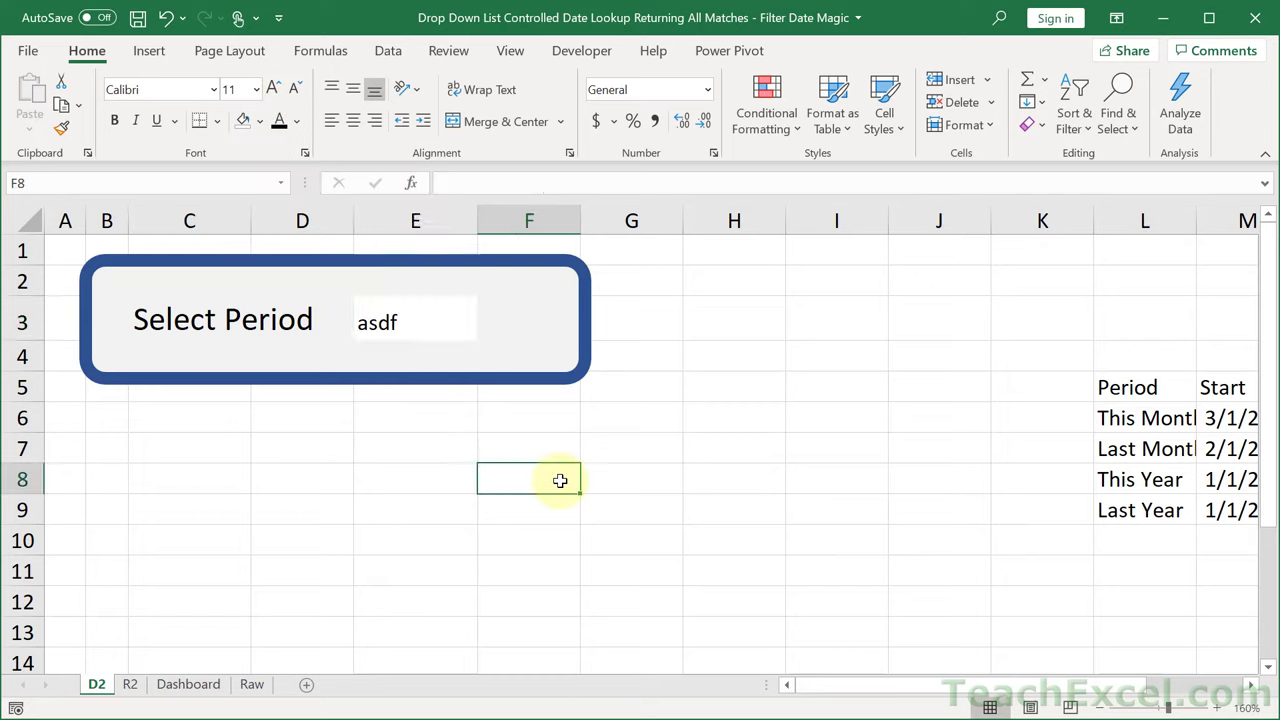
# Hide the gridlines, headings and formula bar, and collapse the ribbon to preview the clean dashboard.
pyautogui.click(506, 56)
pyautogui.click(503, 125)
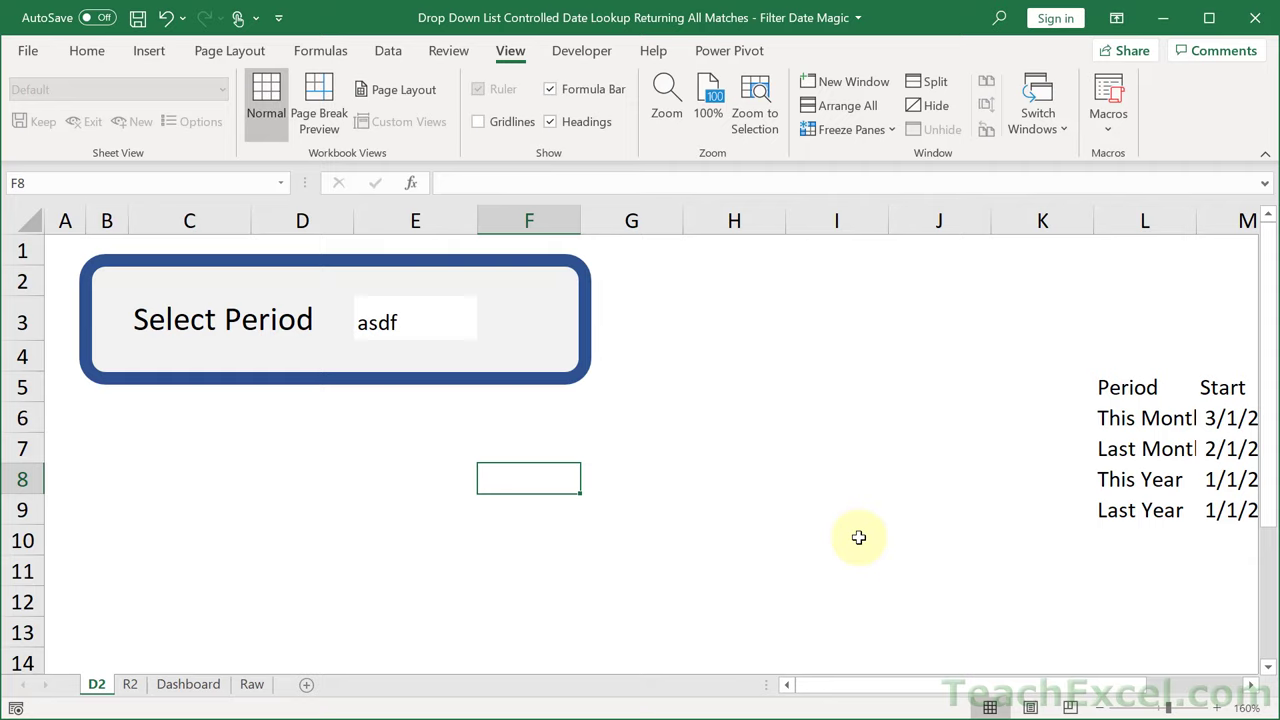
pyautogui.click(591, 123)
pyautogui.click(590, 88)
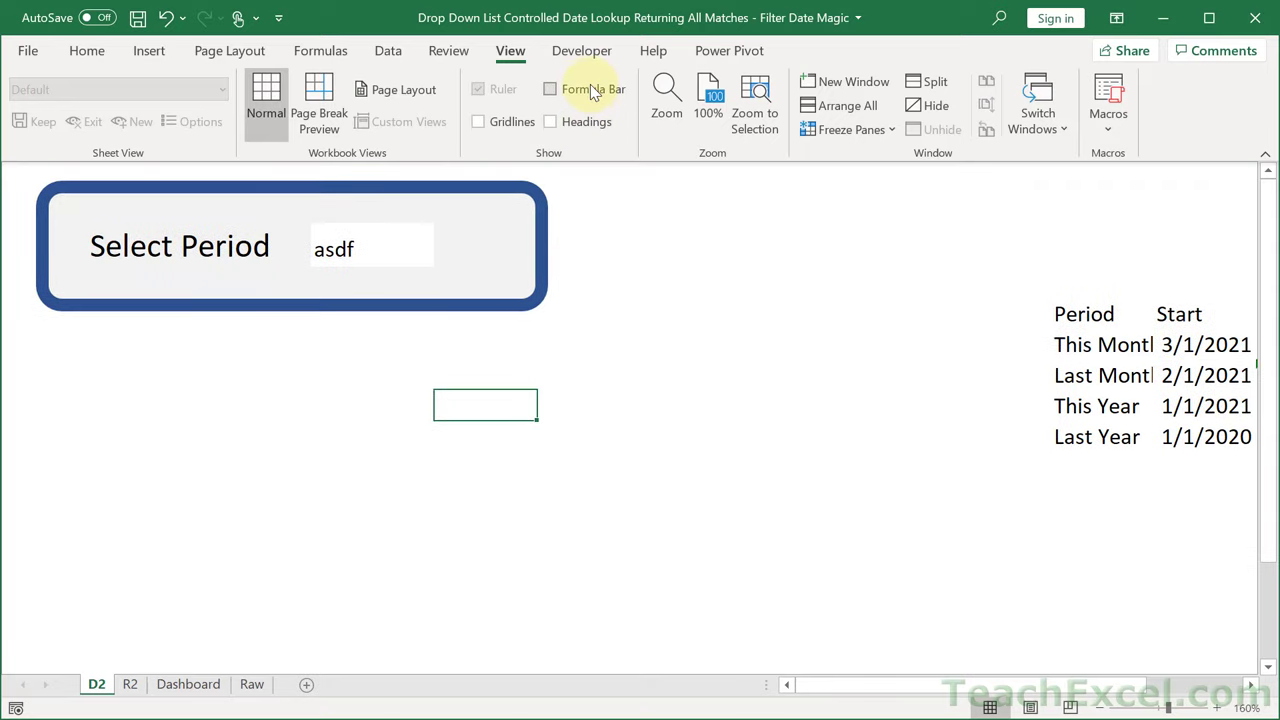
pyautogui.doubleClick(512, 52)
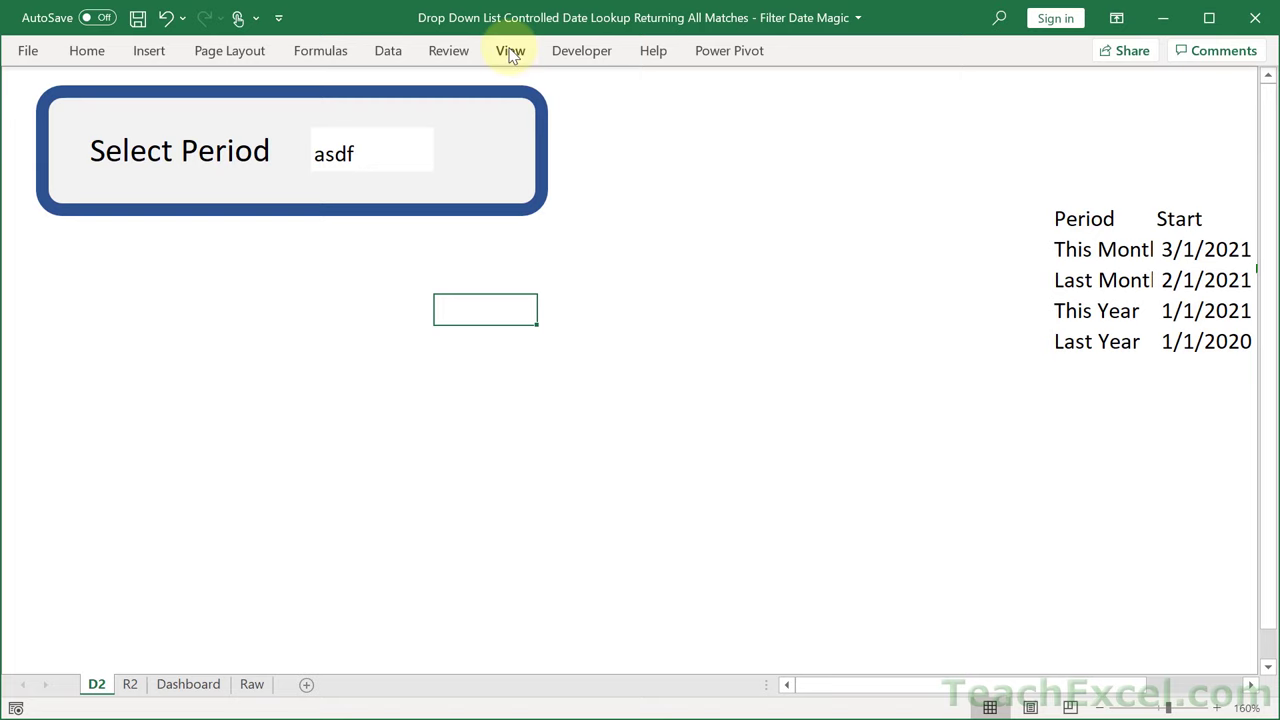
# Expand the ribbon and show the formula bar, headings and gridlines again.
pyautogui.doubleClick(510, 52)
pyautogui.click(568, 90)
pyautogui.click(575, 122)
pyautogui.click(482, 121)
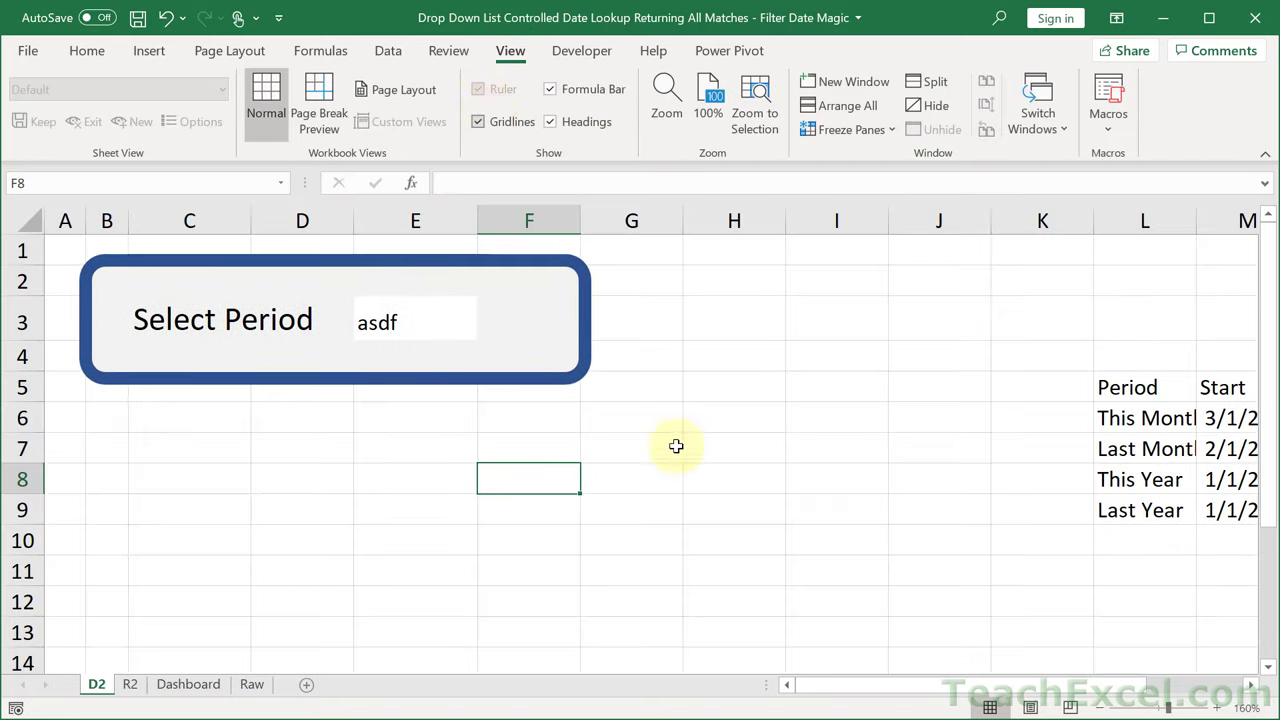
# Convert the period range L5:N9 into an Excel table with headers.
pyautogui.click(418, 326)
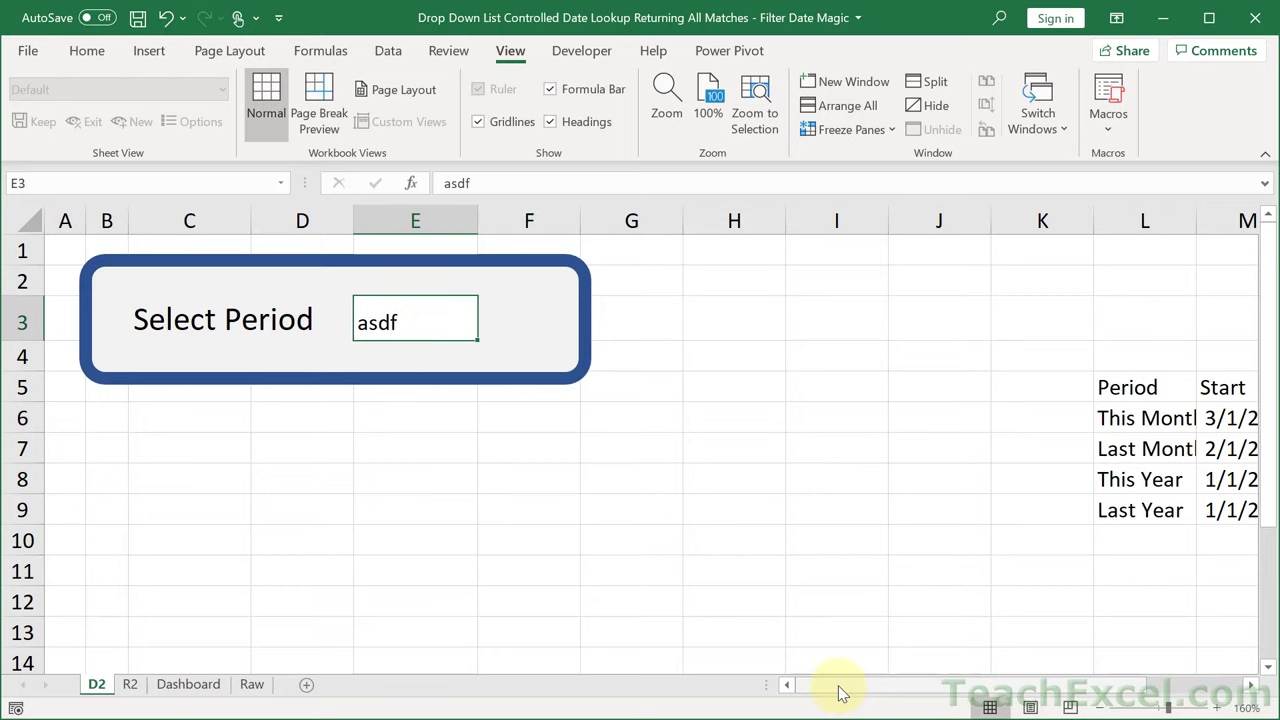
pyautogui.moveTo(840, 692); pyautogui.dragTo(880, 688)
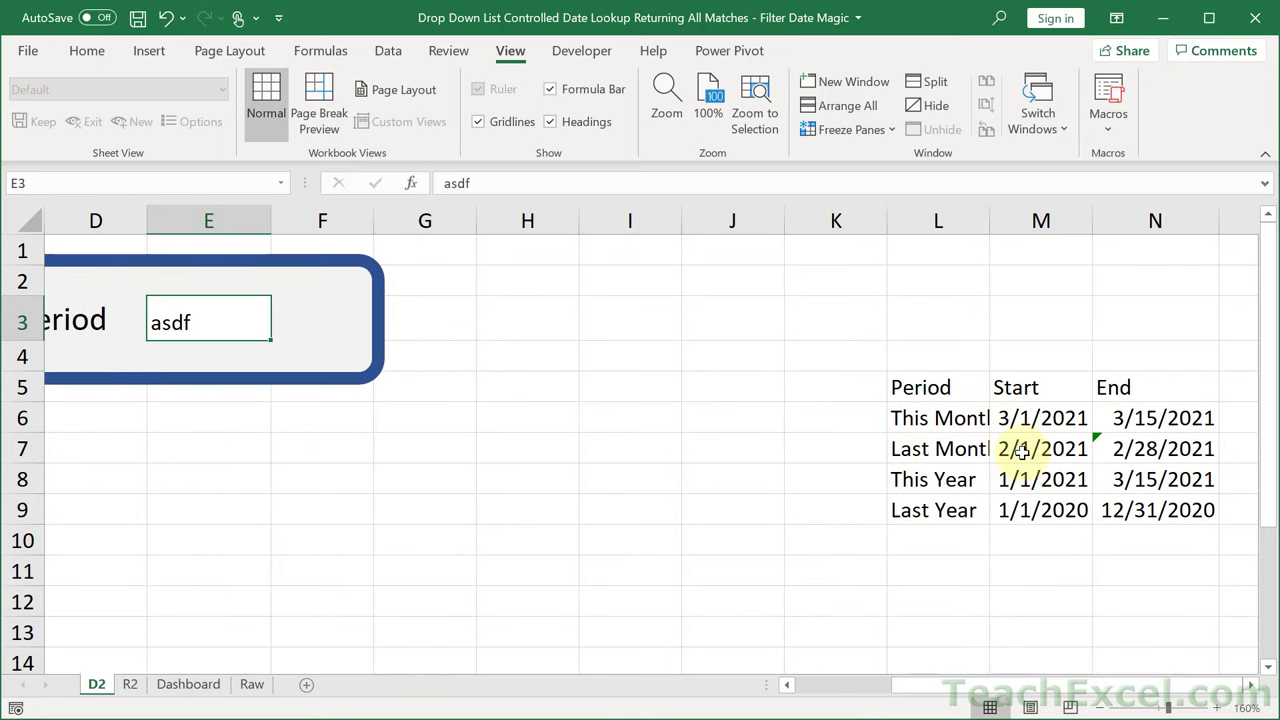
pyautogui.click(1017, 480)
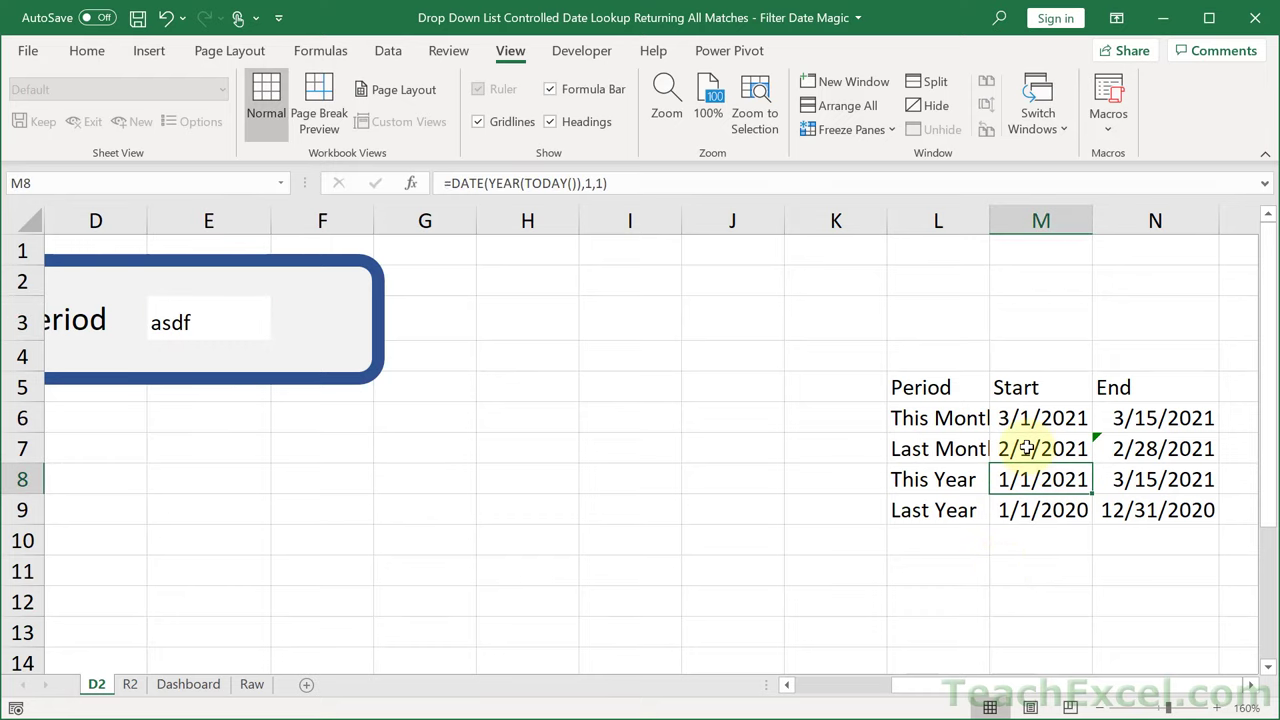
pyautogui.hotkey('ctrl', 't')
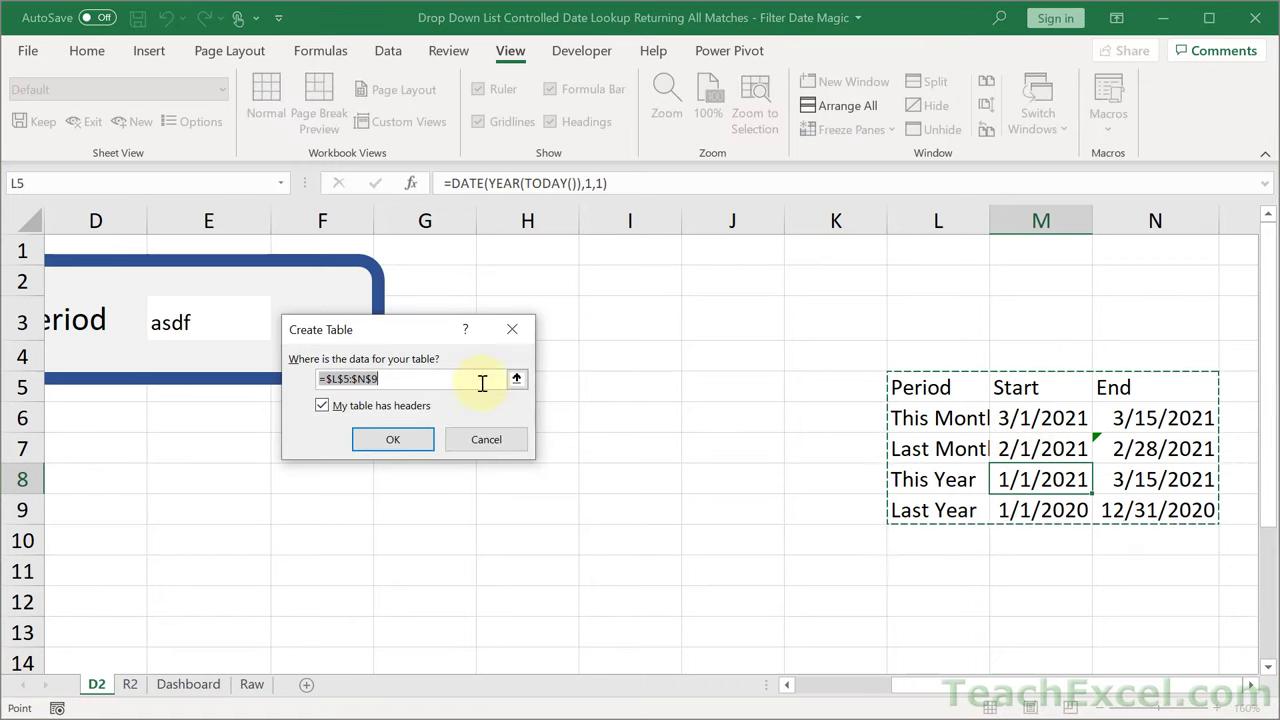
pyautogui.click(393, 443)
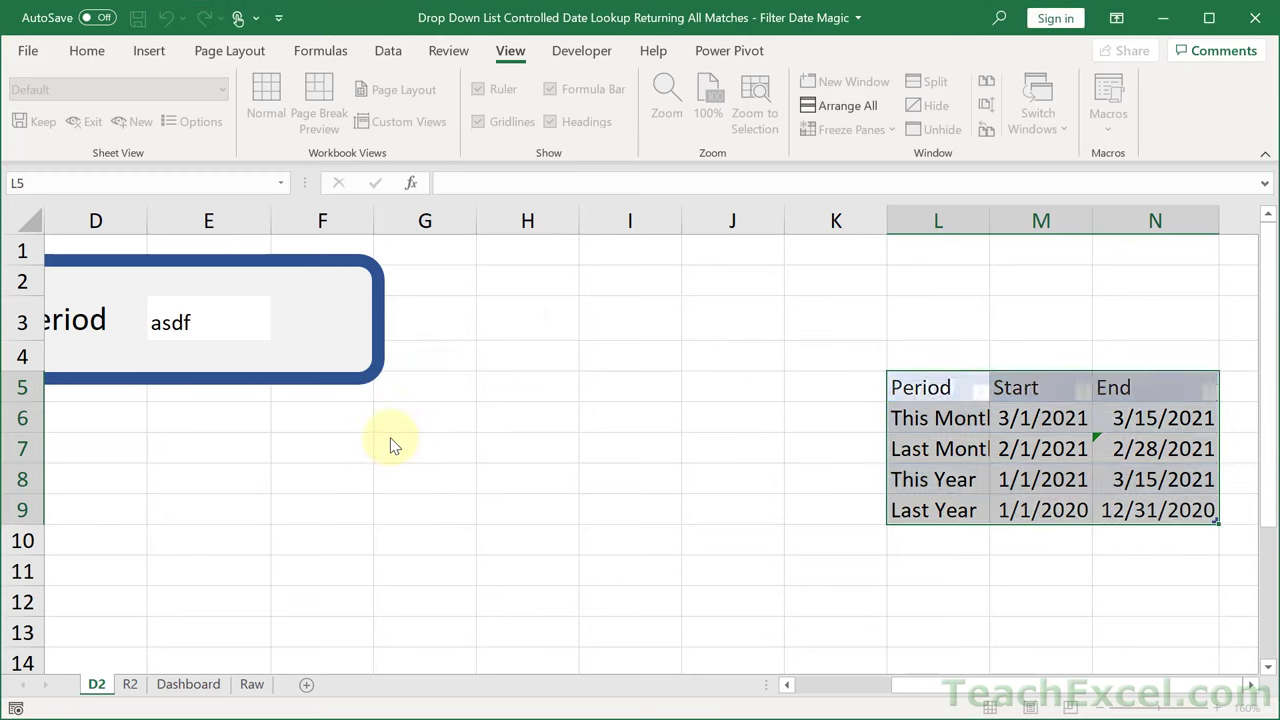
# Rename the new period table as TablePeriods1.
pyautogui.click(832, 51)
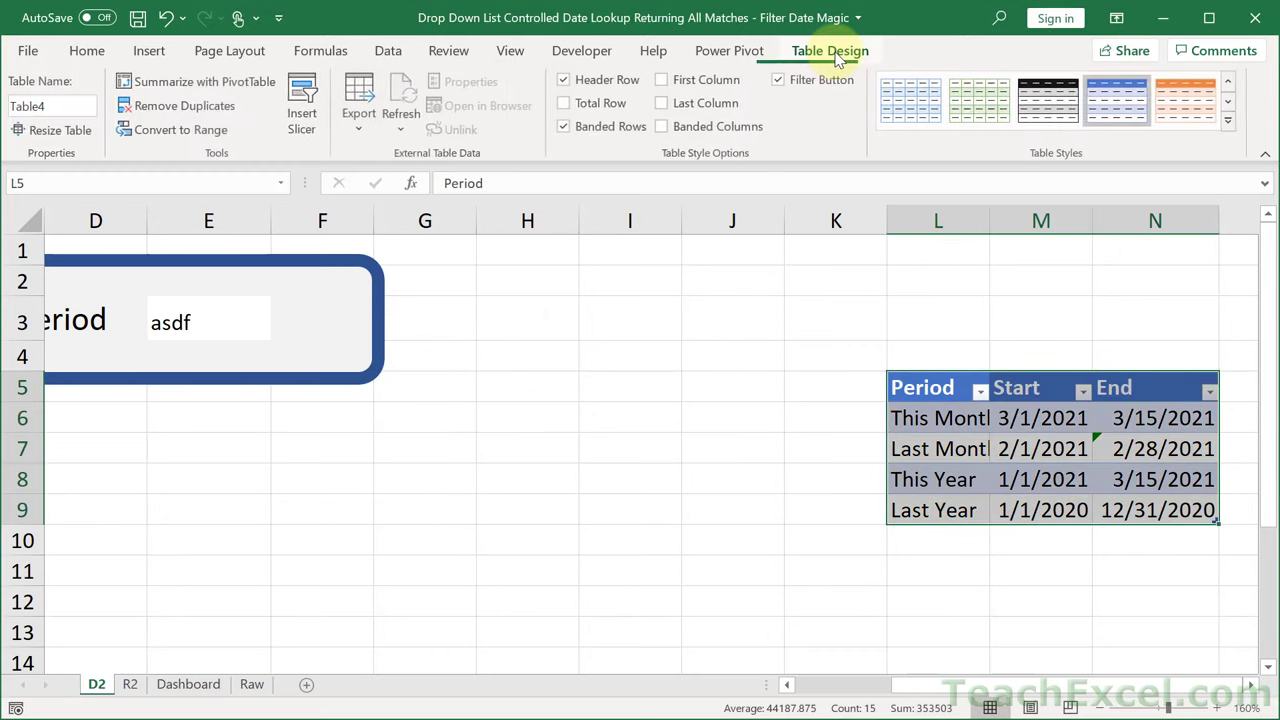
pyautogui.click(64, 98)
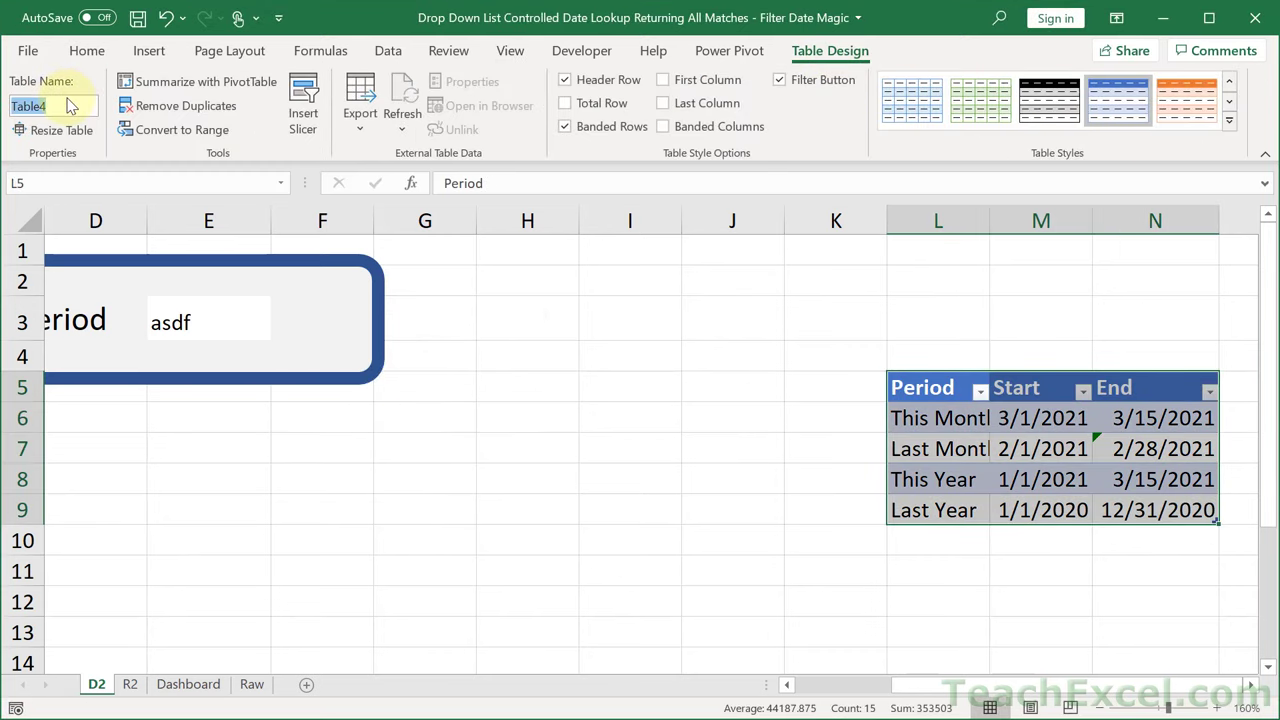
pyautogui.click(68, 98)
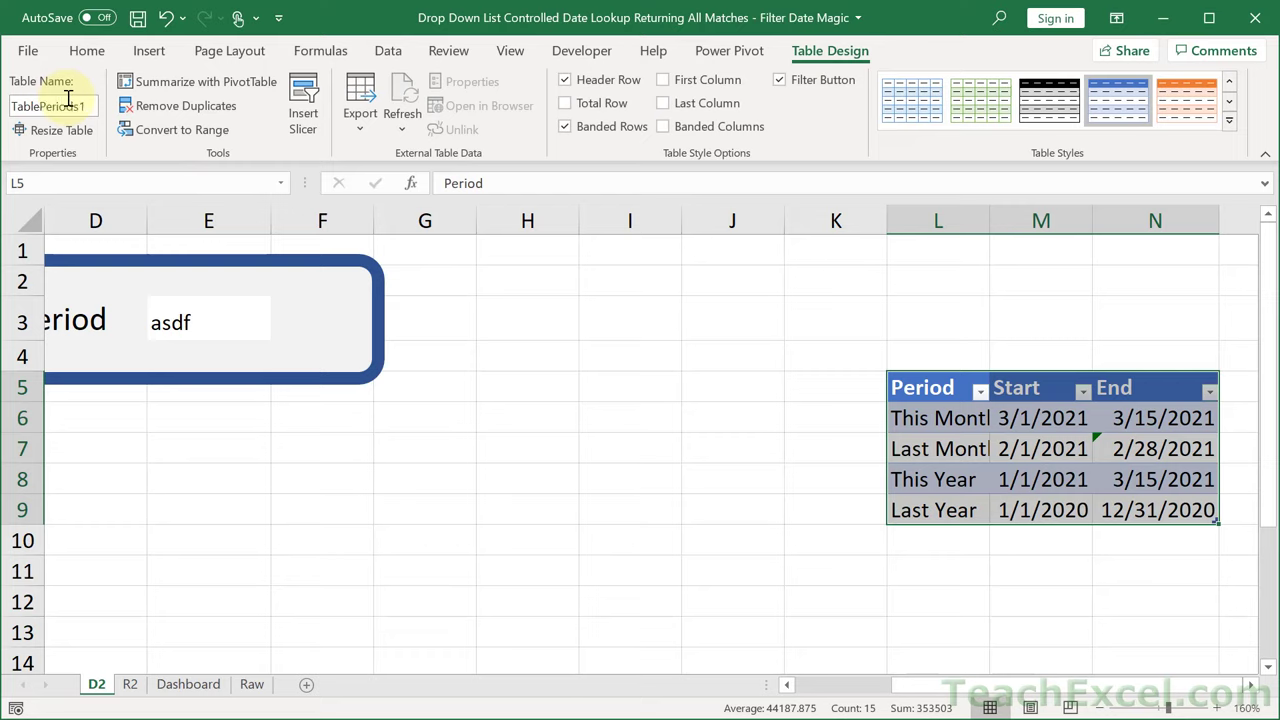
# Clear the placeholder text from cell E3.
pyautogui.click(213, 323)
pyautogui.press('Delete')
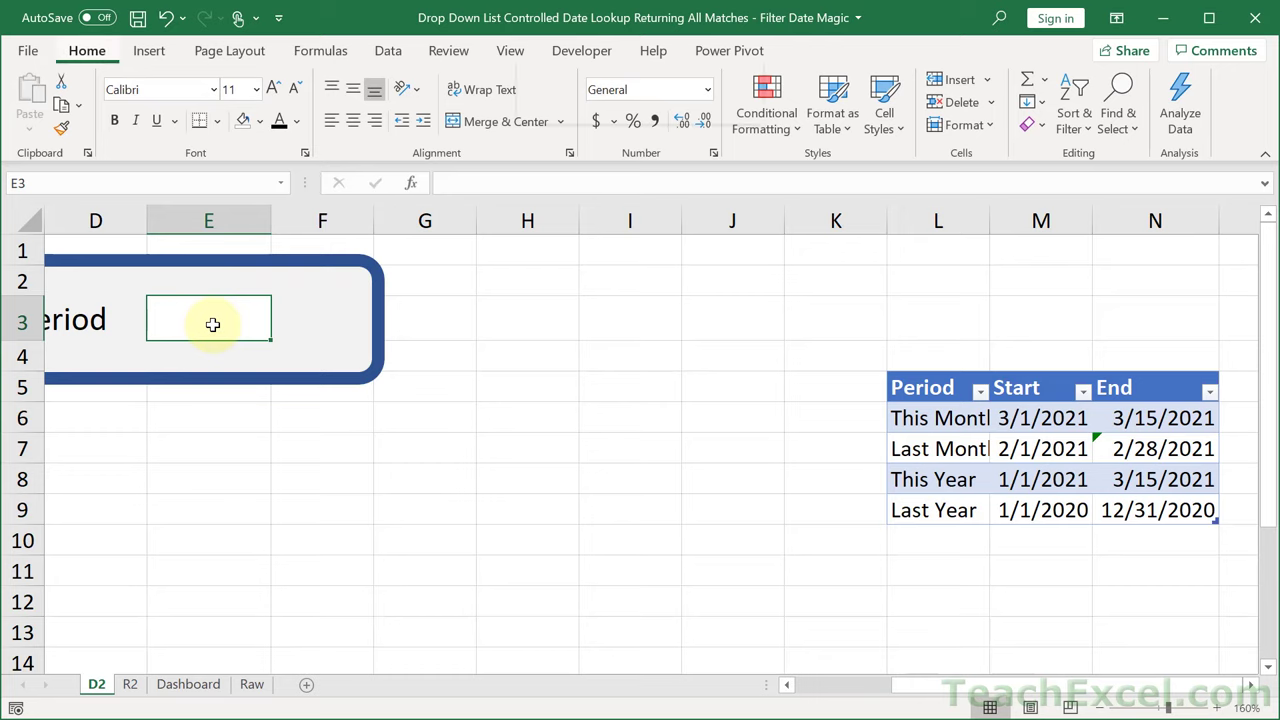
pyautogui.hotkey('alt', 'd')
pyautogui.press('l')
pyautogui.press('Escape')
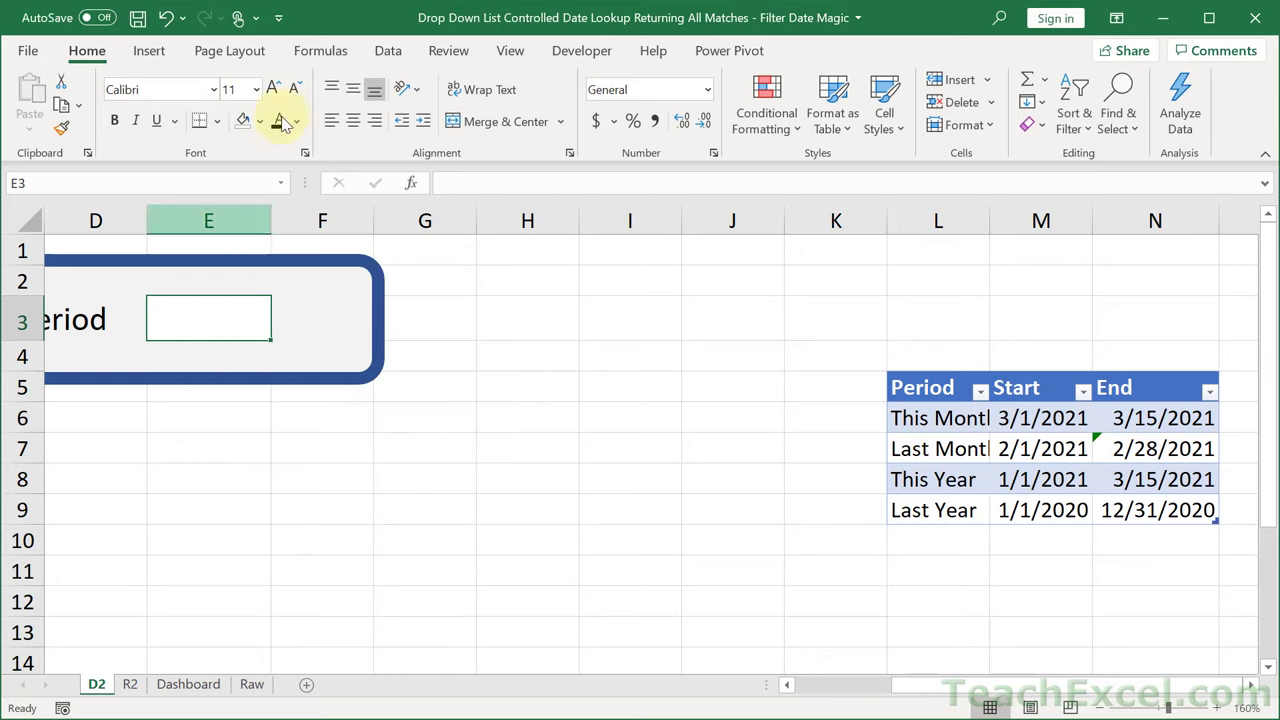
# Add a list data validation dropdown to cell E3 with the period names in L6:L9 as its source.
pyautogui.click(388, 51)
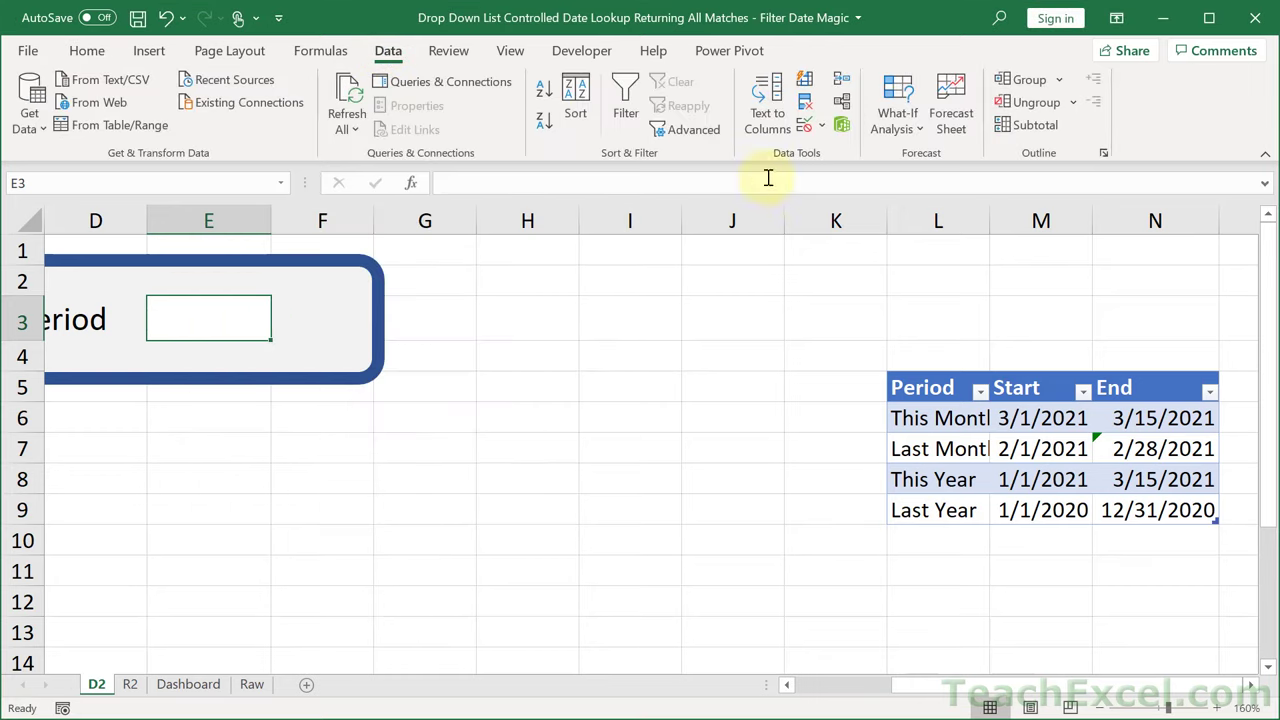
pyautogui.click(808, 128)
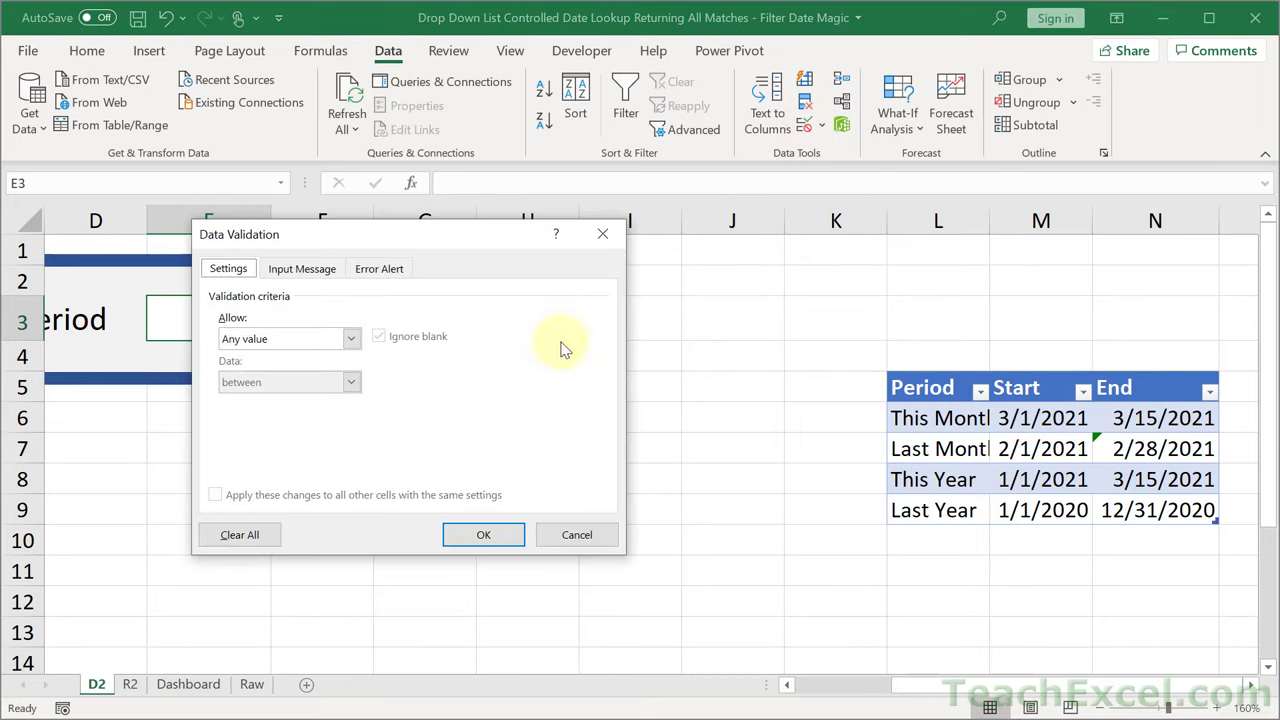
pyautogui.click(351, 339)
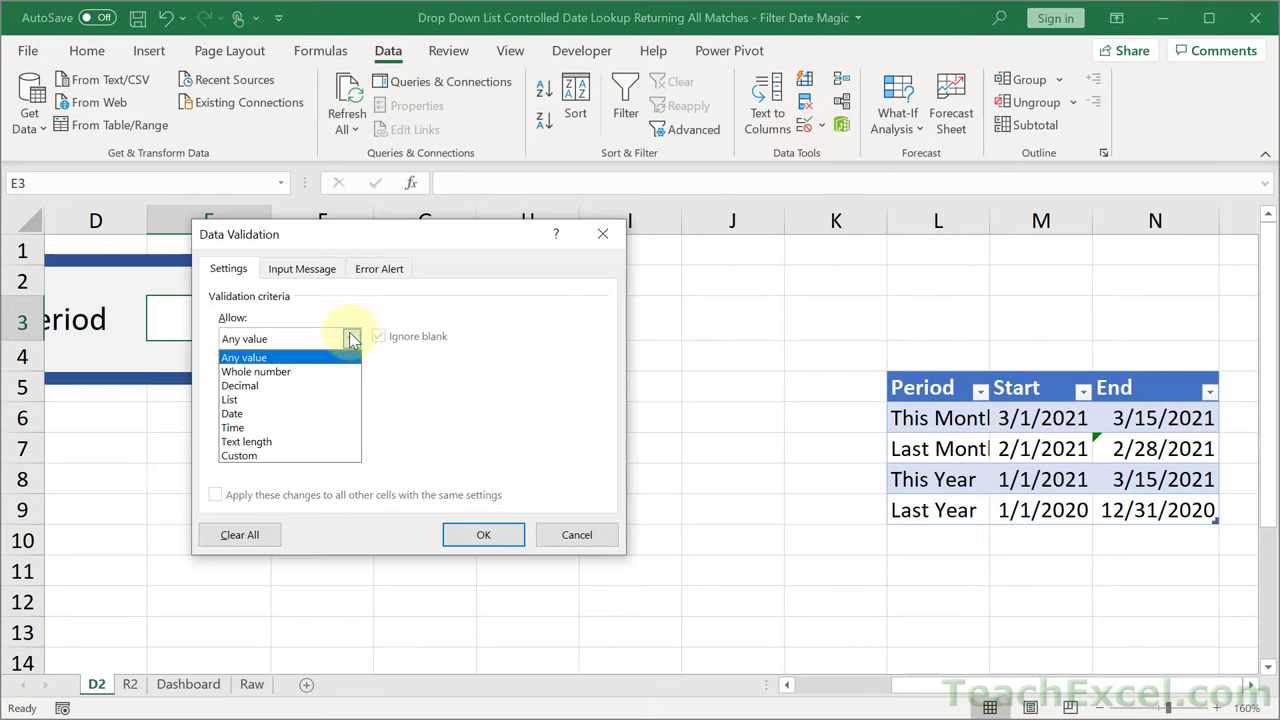
pyautogui.click(259, 400)
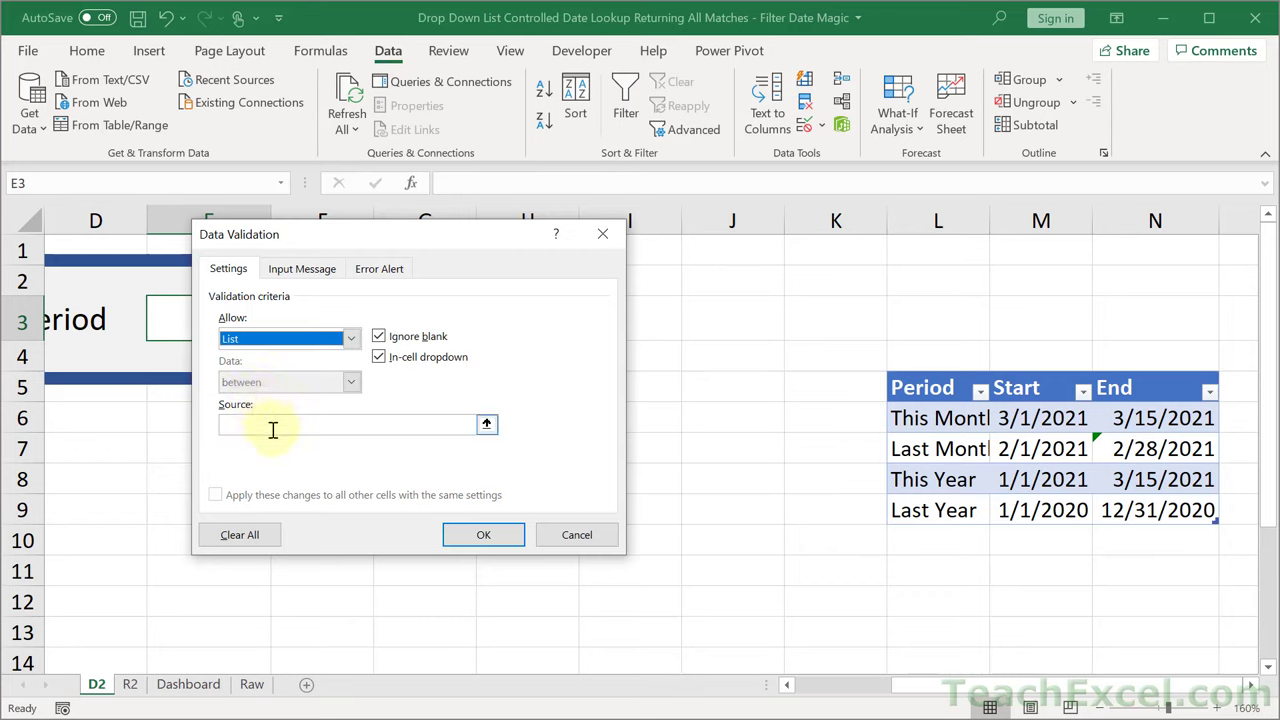
pyautogui.click(272, 429)
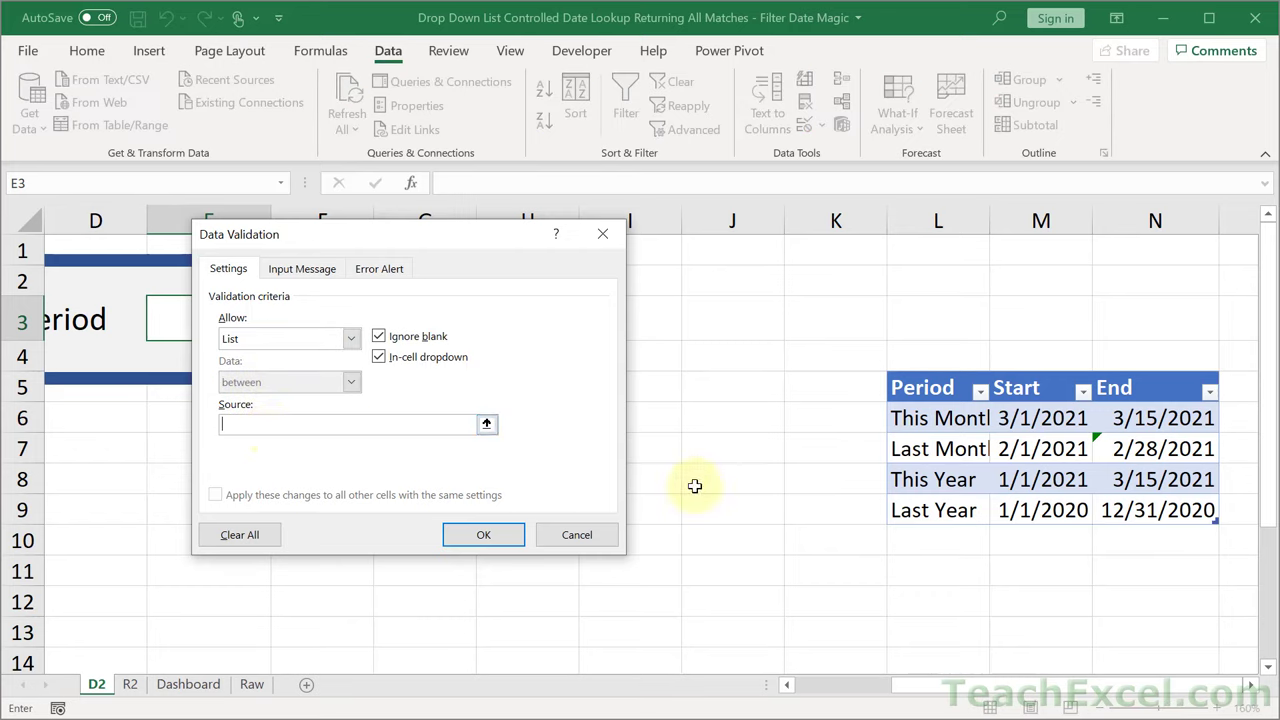
pyautogui.click(933, 421)
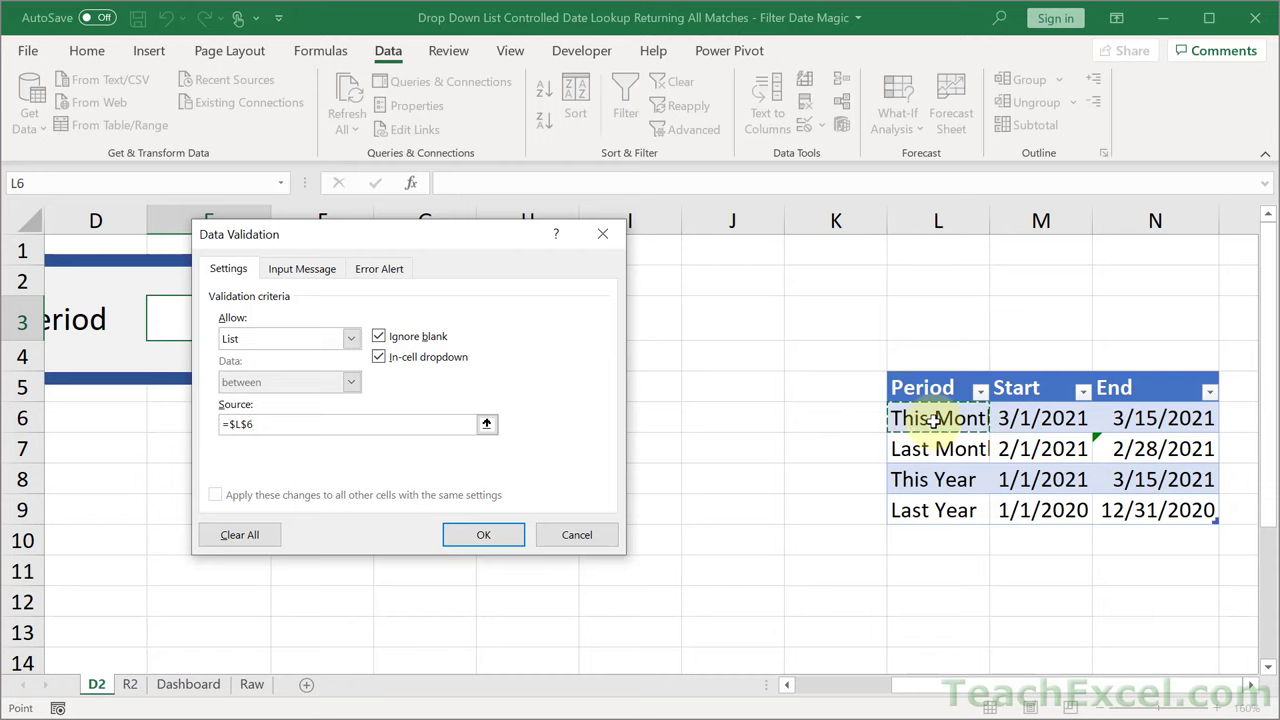
pyautogui.moveTo(933, 421); pyautogui.dragTo(920, 506)
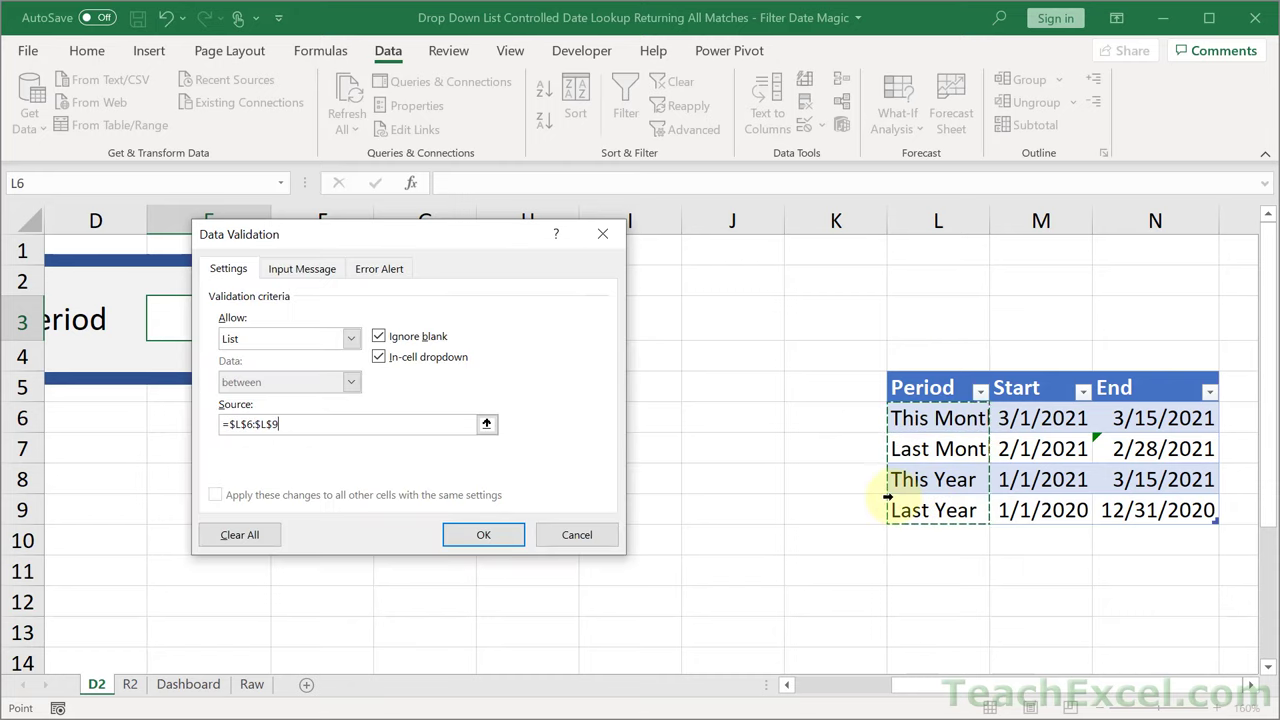
pyautogui.click(491, 534)
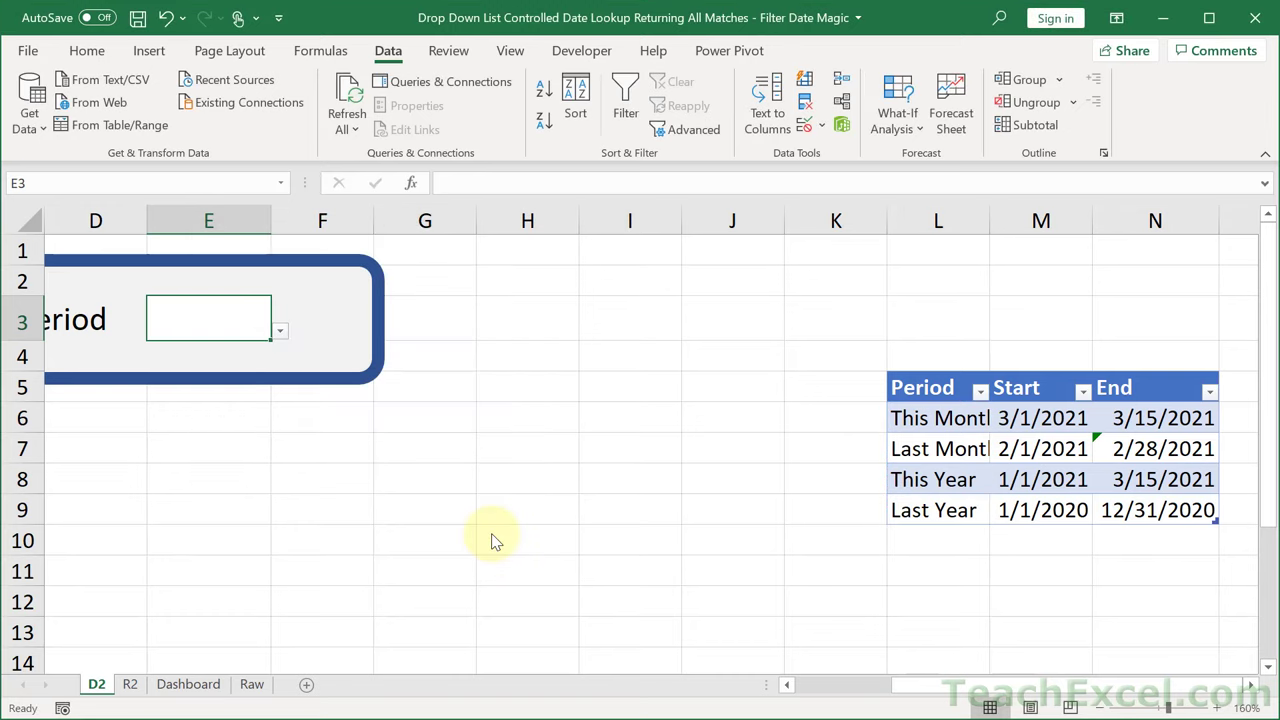
# Choose This Year from the E3 dropdown and center the cell's text horizontally and vertically.
pyautogui.click(280, 331)
pyautogui.click(266, 397)
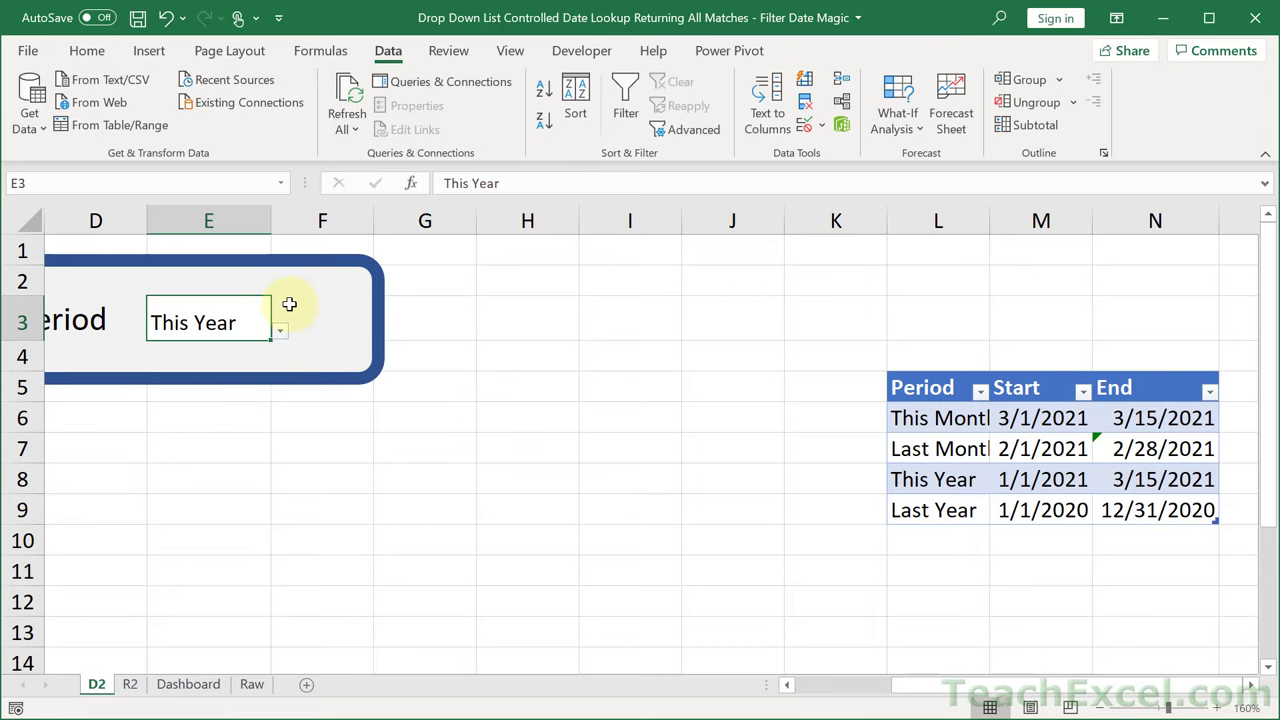
pyautogui.click(87, 50)
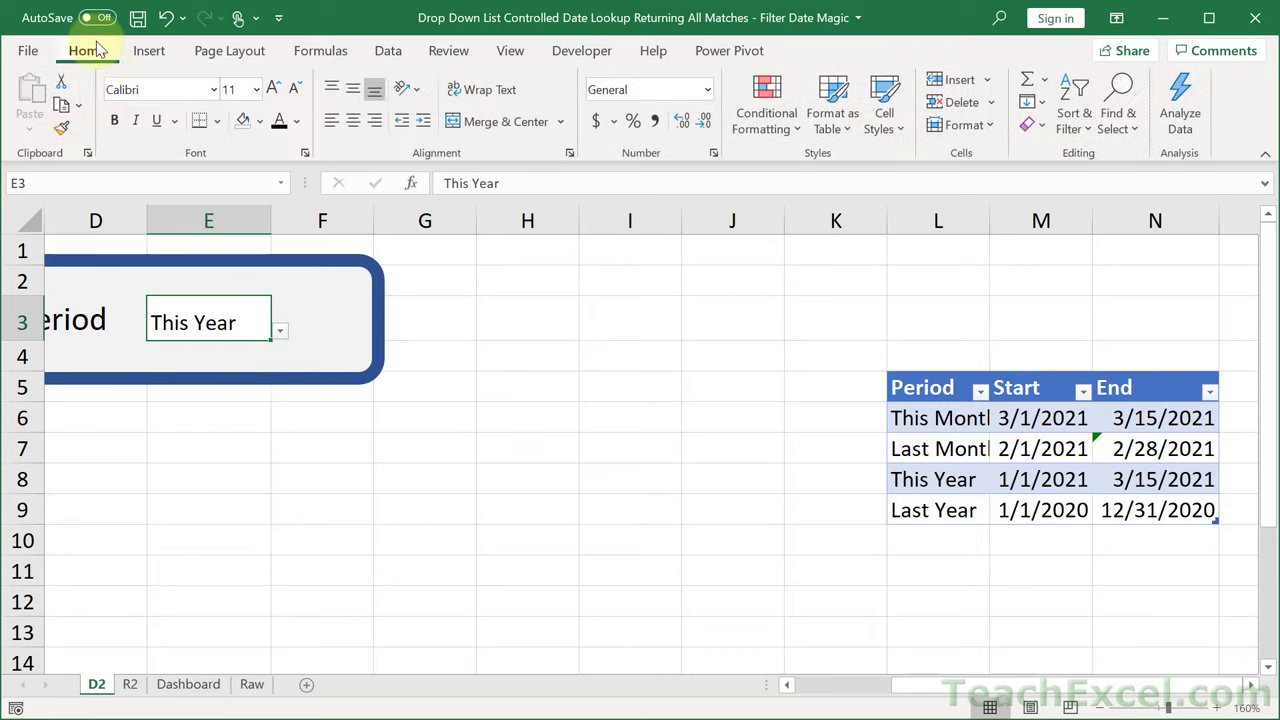
pyautogui.click(353, 120)
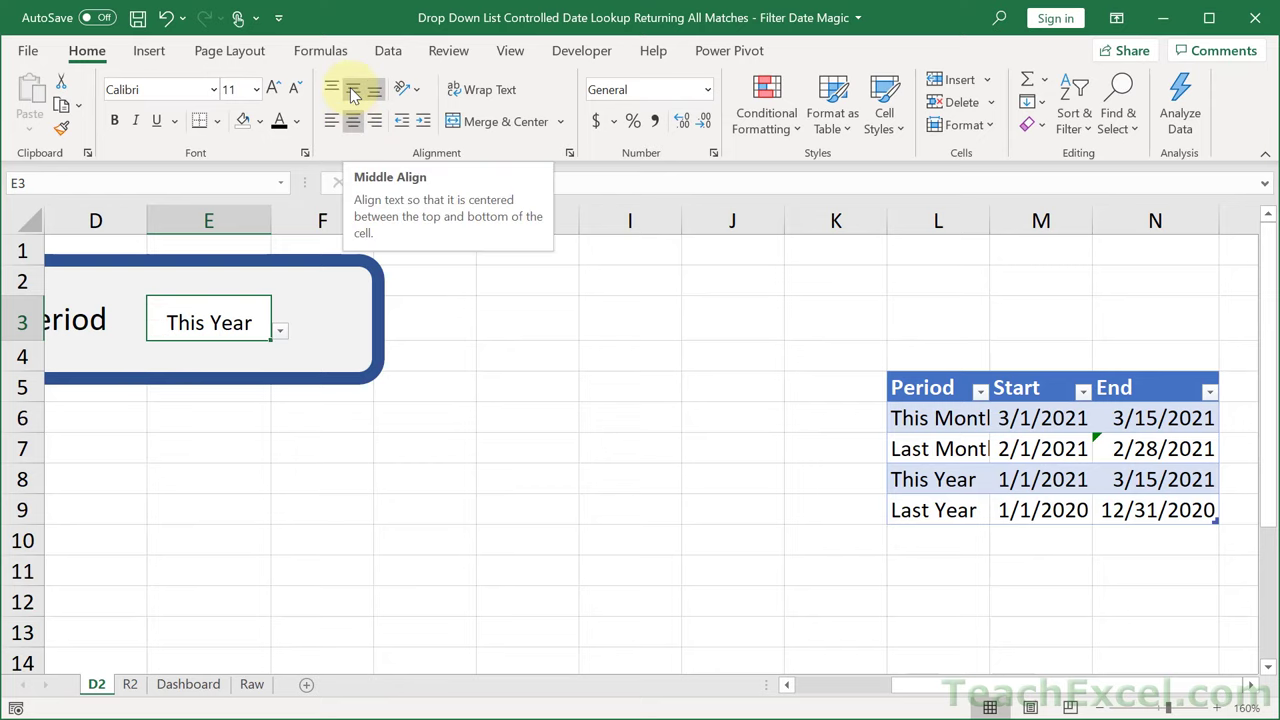
pyautogui.click(353, 92)
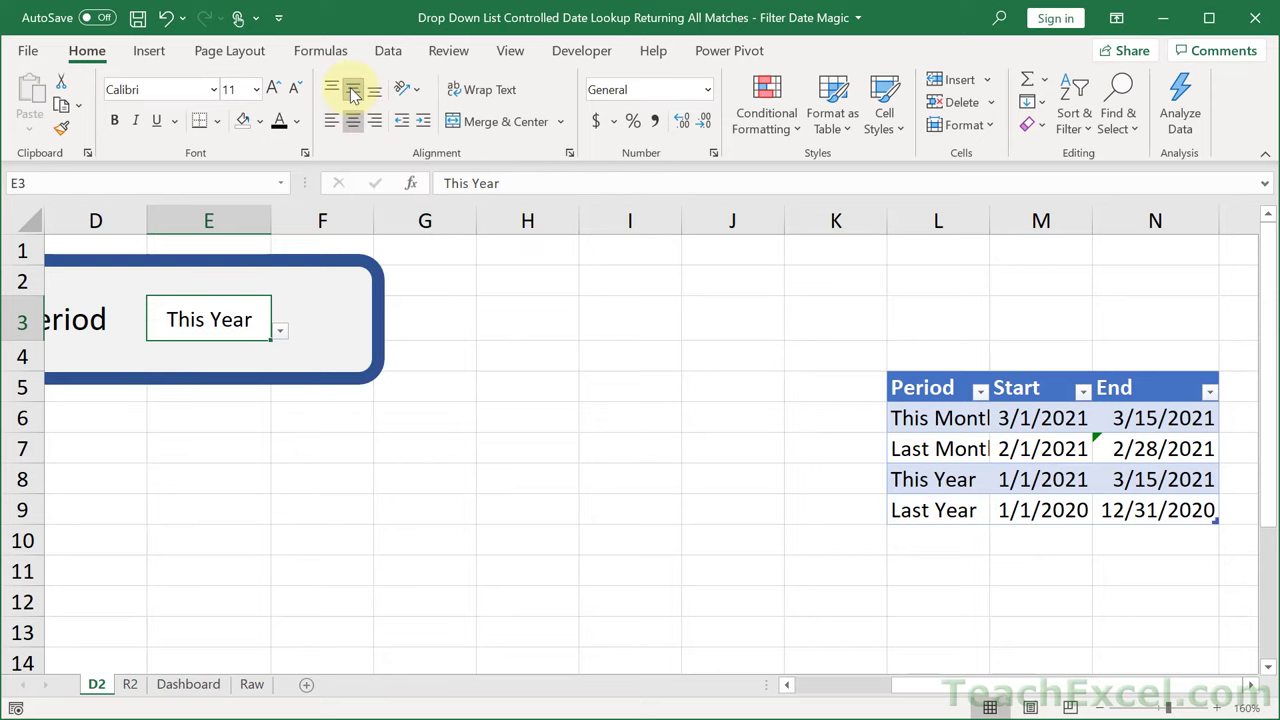
# Set the font size of cell E3 to 12.
pyautogui.click(257, 90)
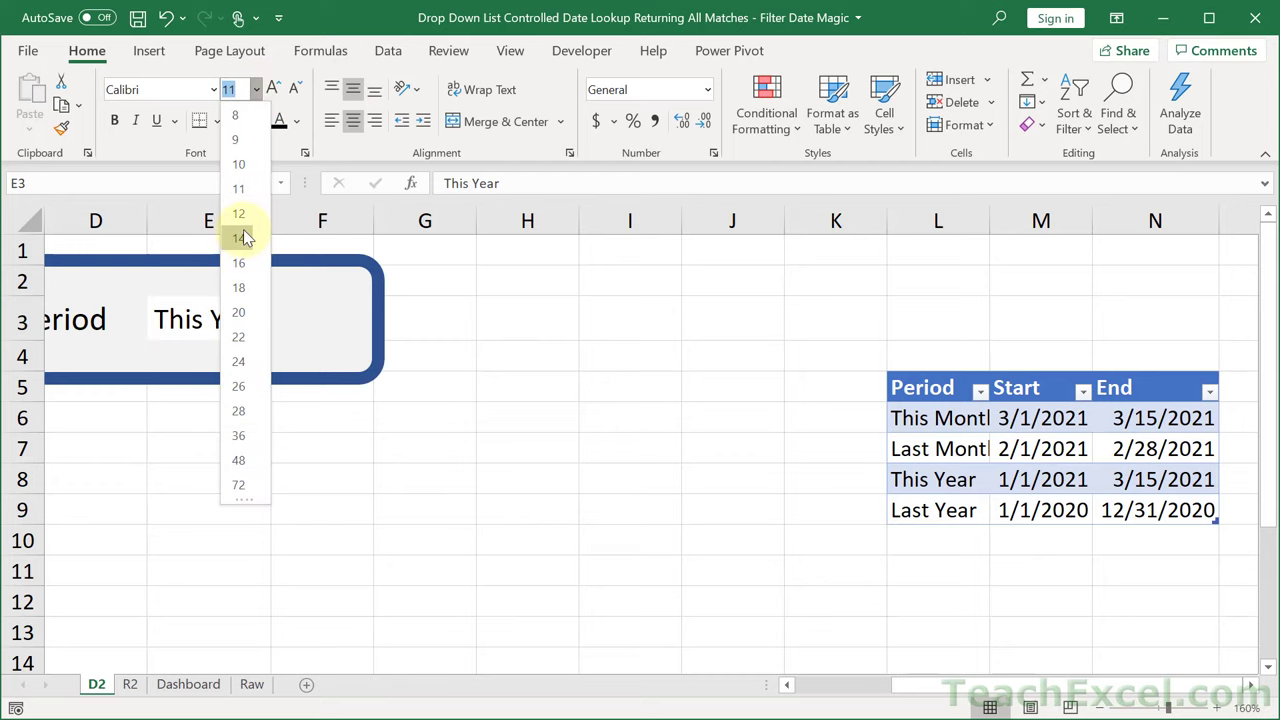
pyautogui.click(245, 237)
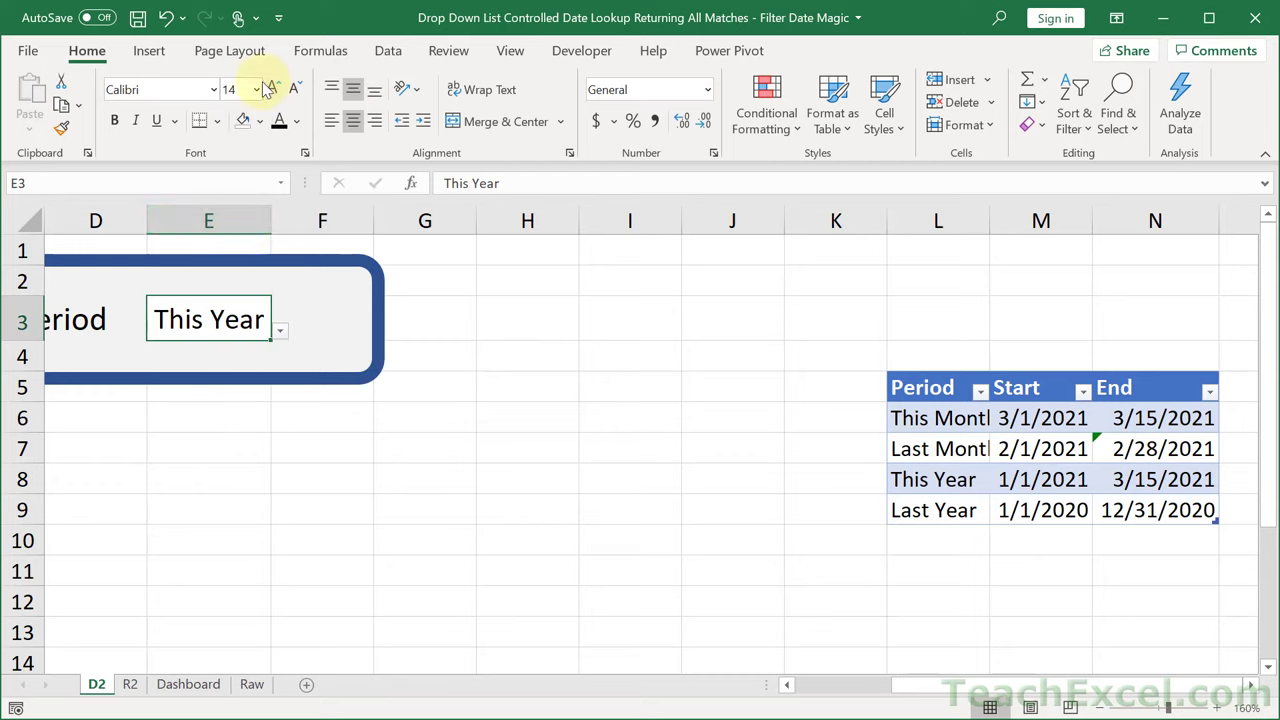
pyautogui.click(257, 89)
pyautogui.click(242, 215)
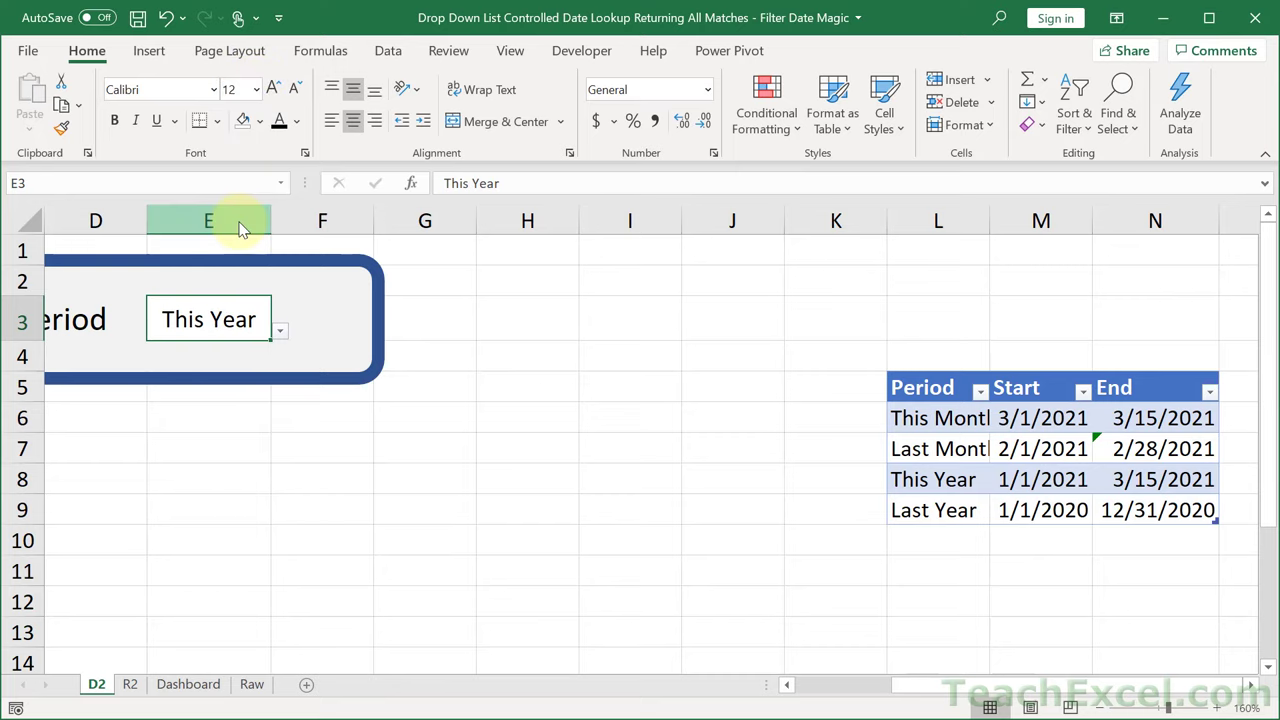
# Check the period choices in E3, then add a test entry "red" in L10 directly below Last Year.
pyautogui.click(282, 335)
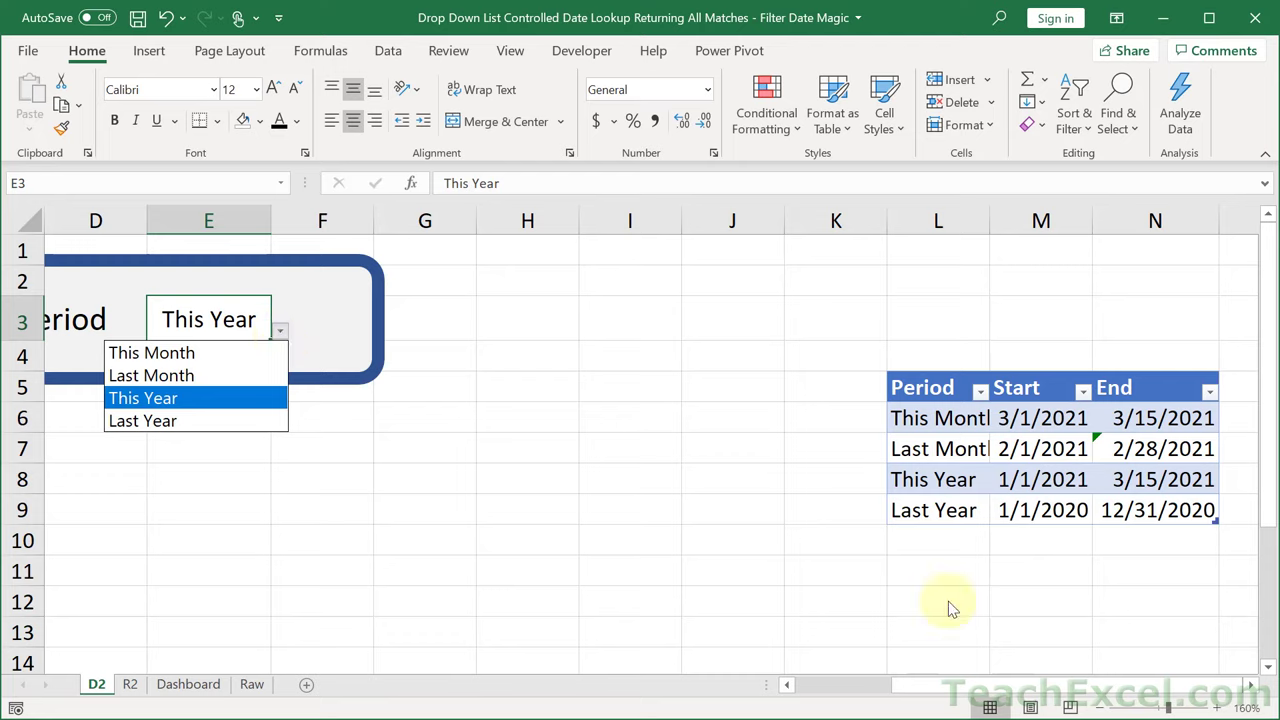
pyautogui.click(914, 552)
pyautogui.click(918, 540)
pyautogui.write('red')
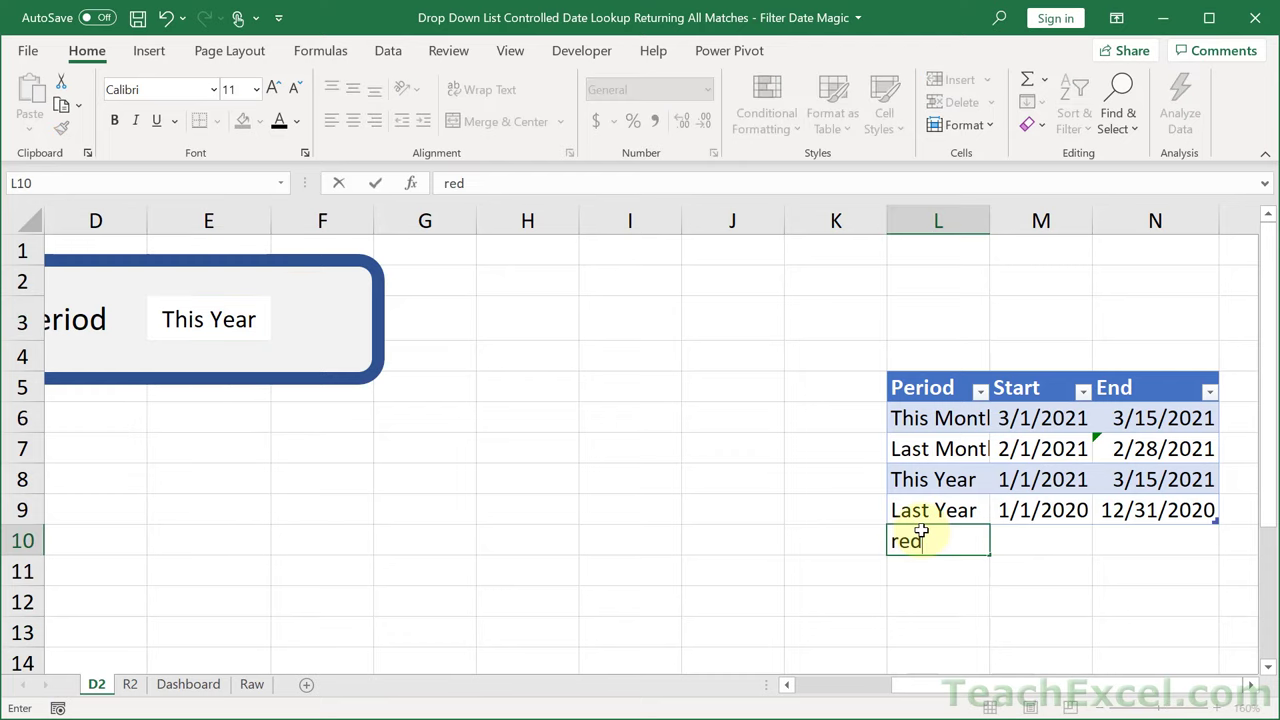
pyautogui.press('Return')
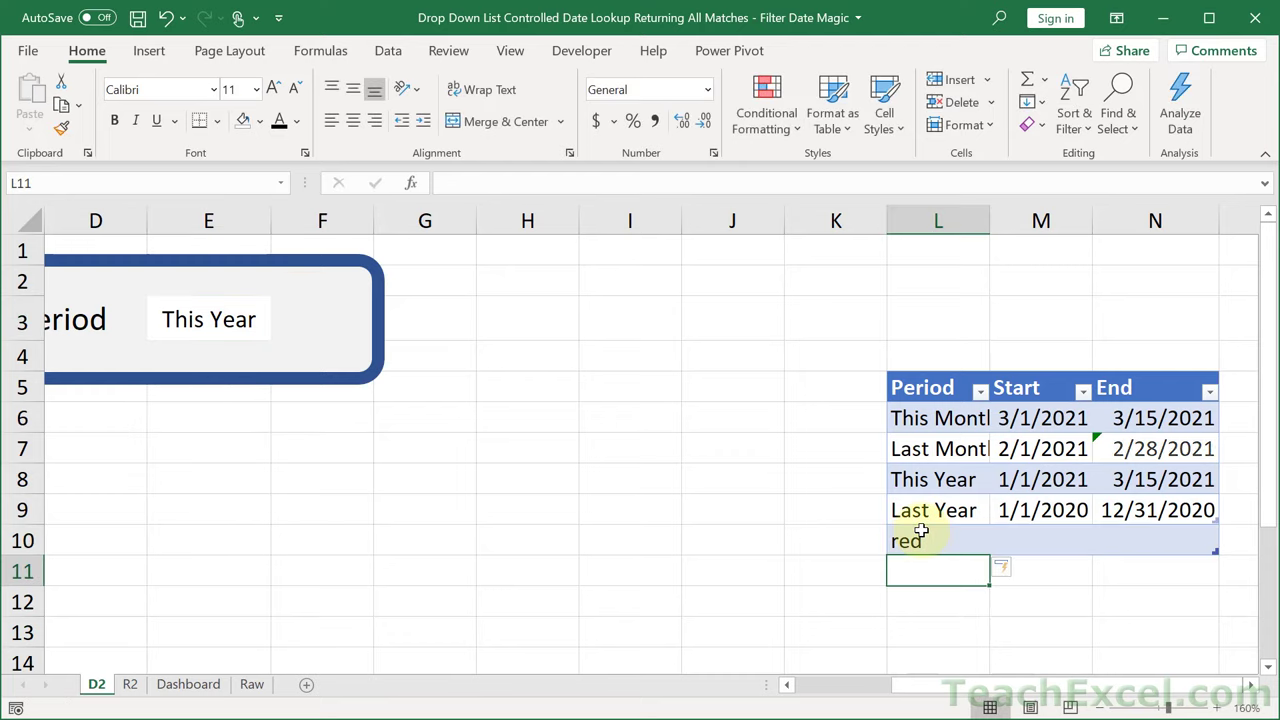
# Choose the test entry red from the E3 period dropdown.
pyautogui.click(268, 316)
pyautogui.click(279, 331)
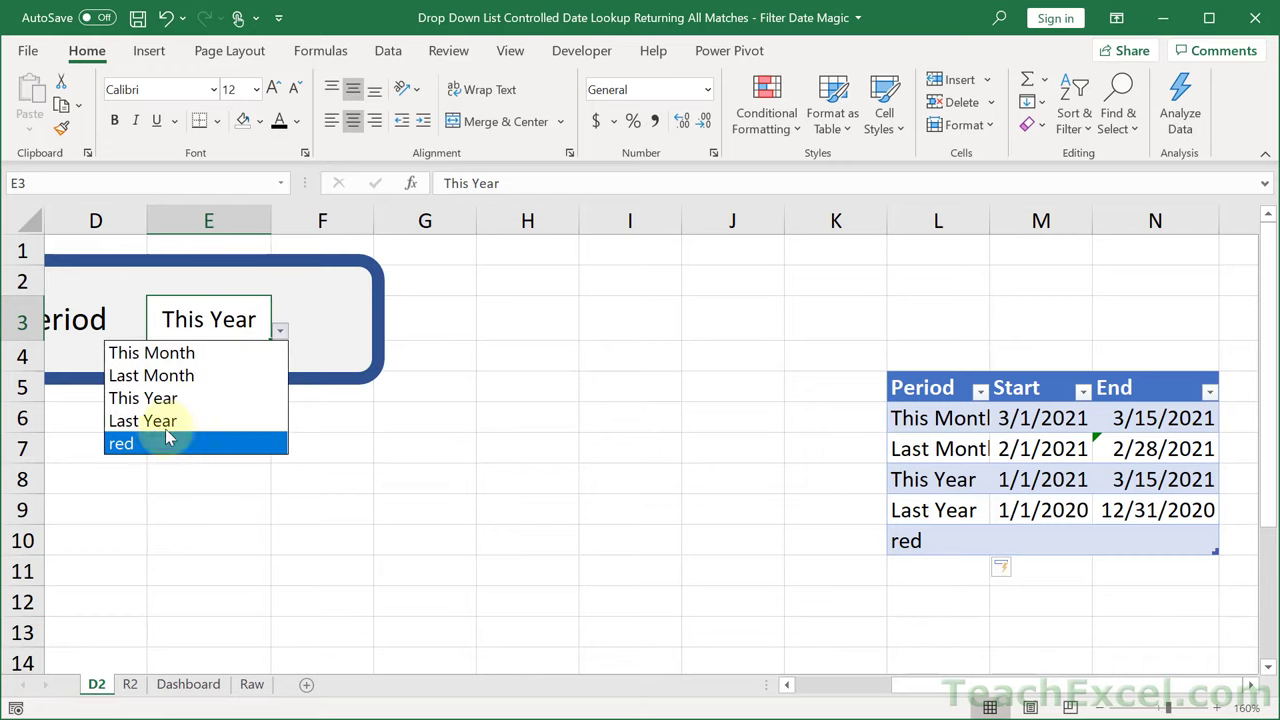
pyautogui.click(198, 445)
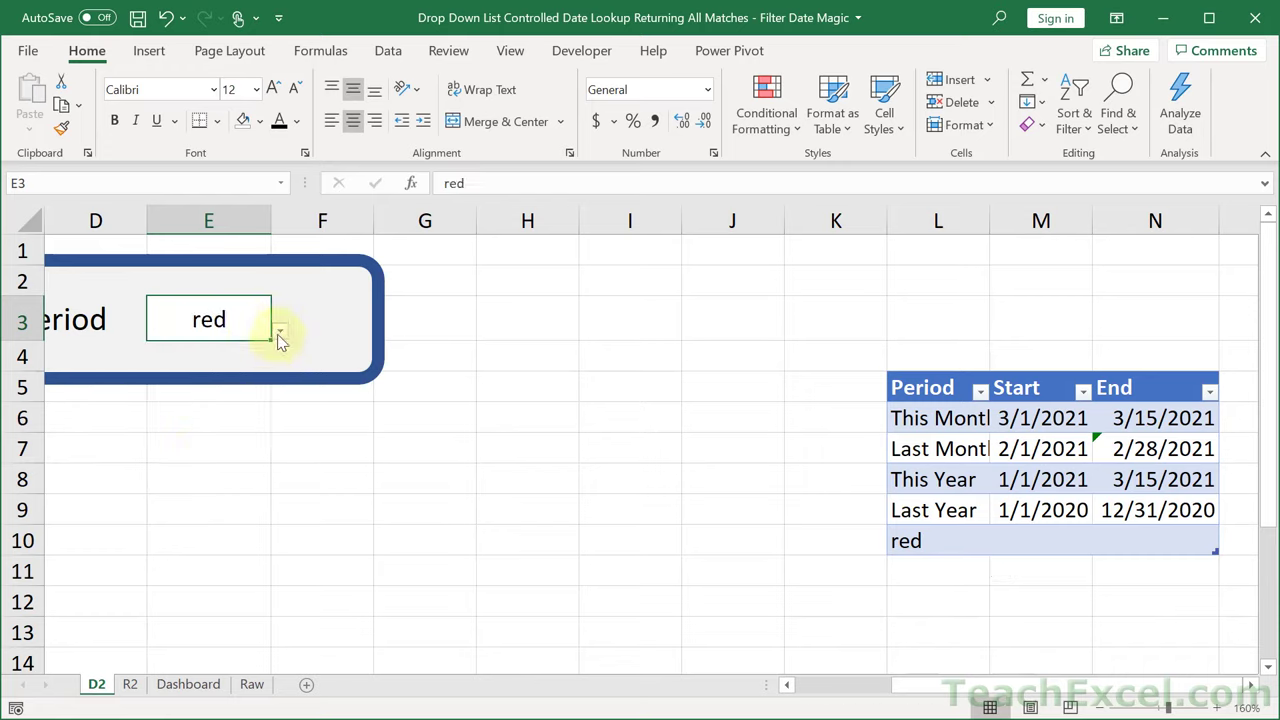
# Undo the red selection in E3 and the test entry added below the period table.
pyautogui.hotkey('ctrl', 'z')
pyautogui.hotkey('ctrl', 'z')
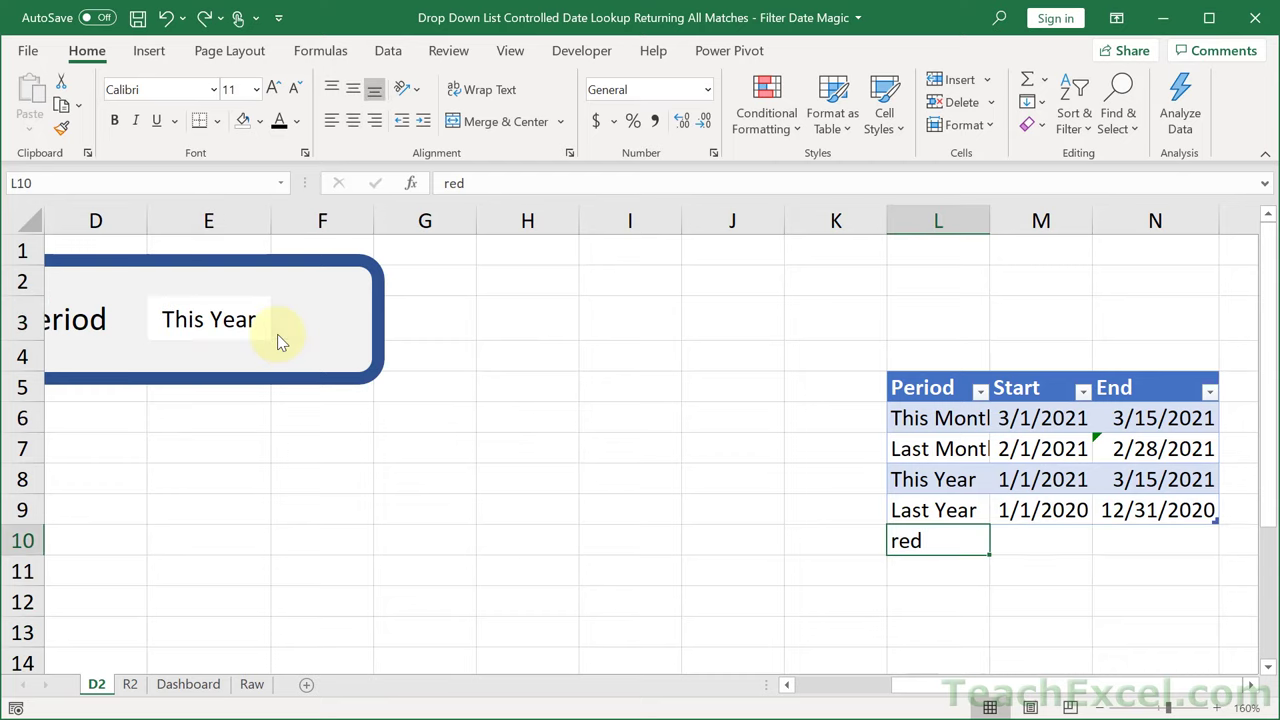
pyautogui.hotkey('ctrl', 'z')
pyautogui.click(600, 458)
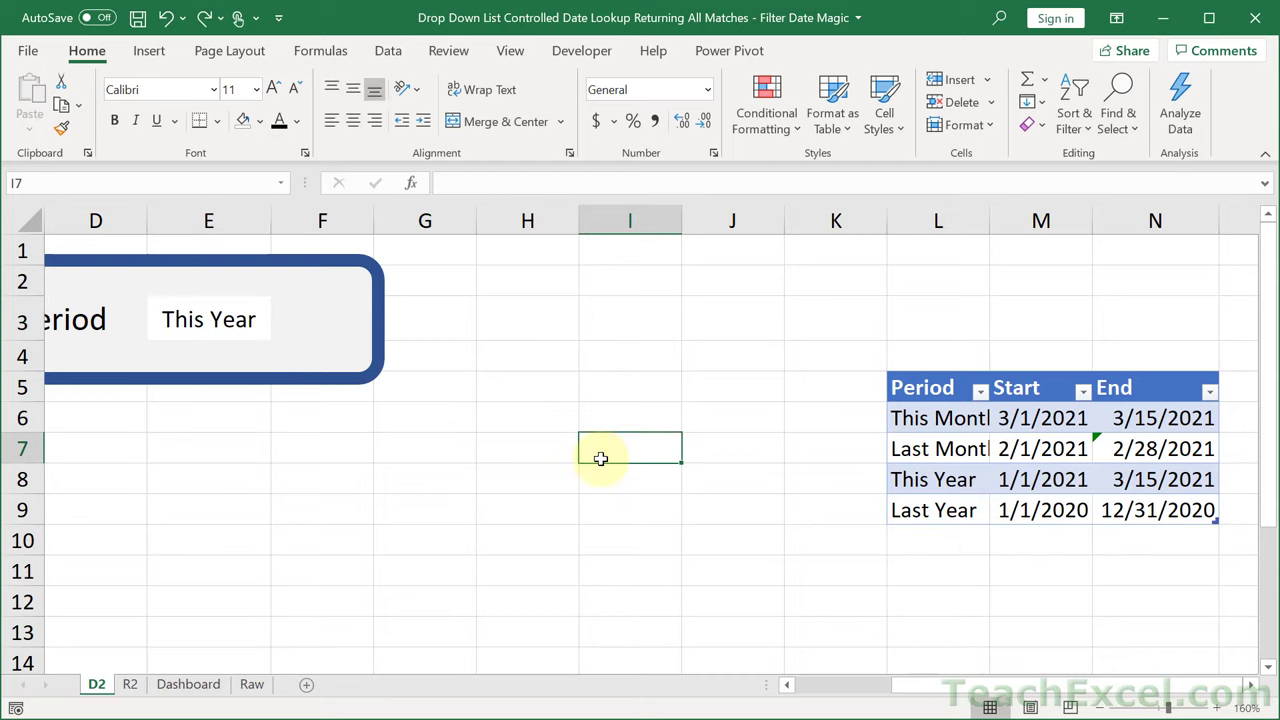
# Enter the label Use in L3 and the headings Start in M2 and End in N2 above the period table.
pyautogui.click(1252, 686)
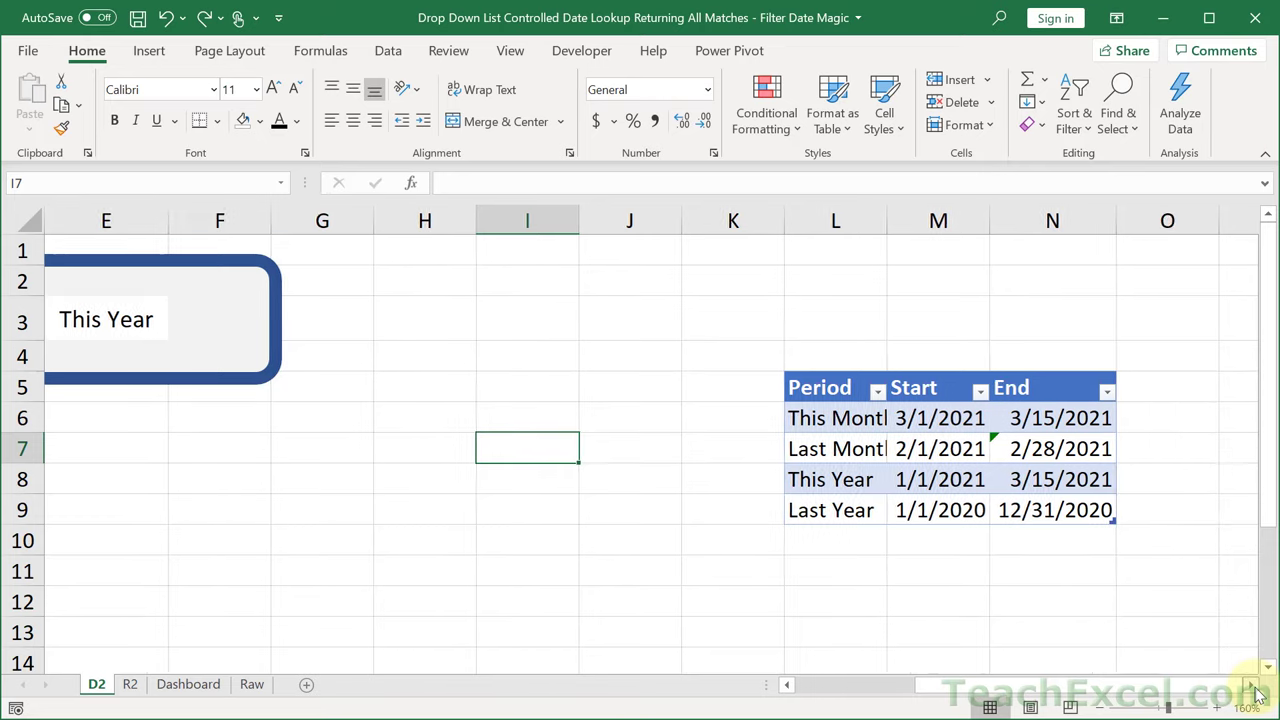
pyautogui.click(1252, 686)
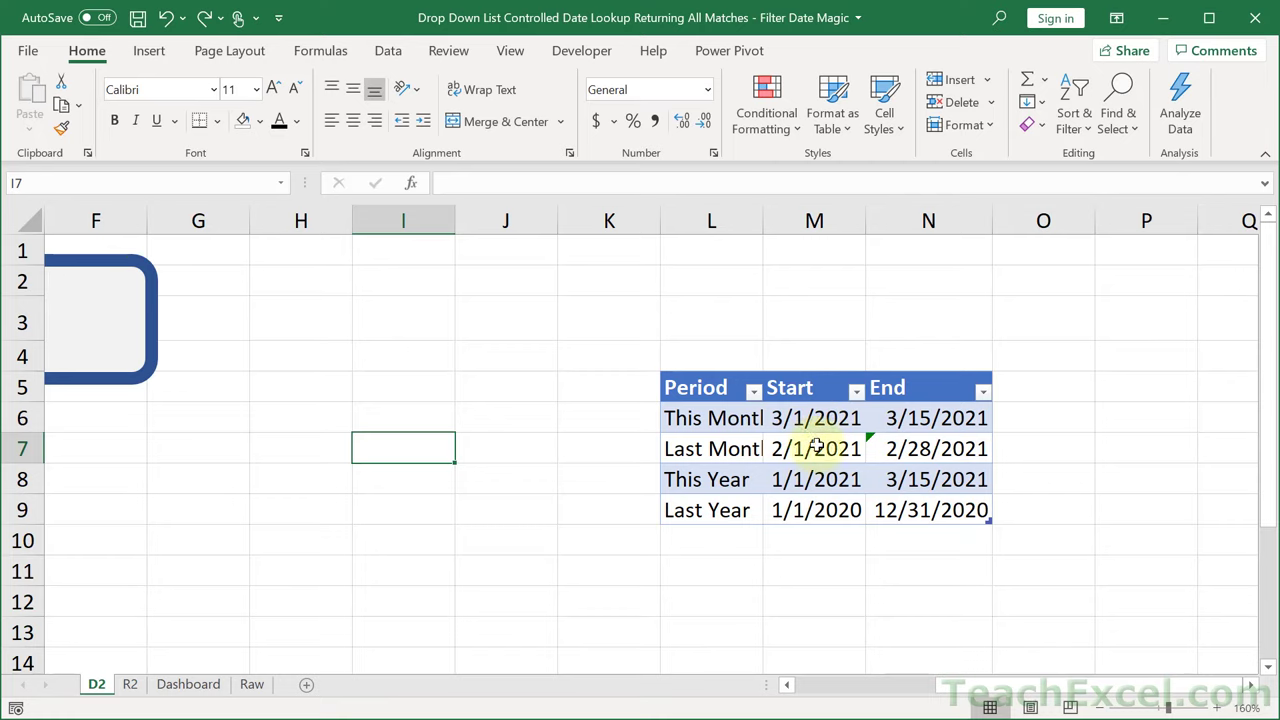
pyautogui.click(689, 316)
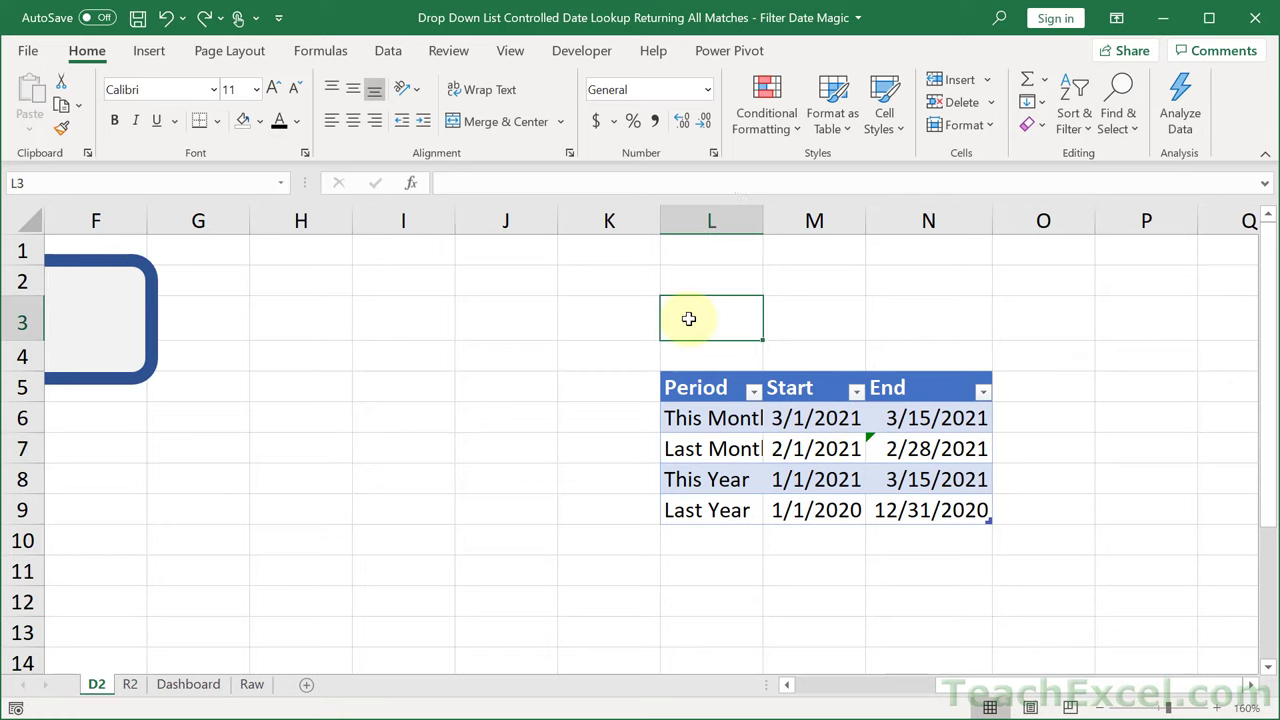
pyautogui.write('Use')
pyautogui.press('Tab')
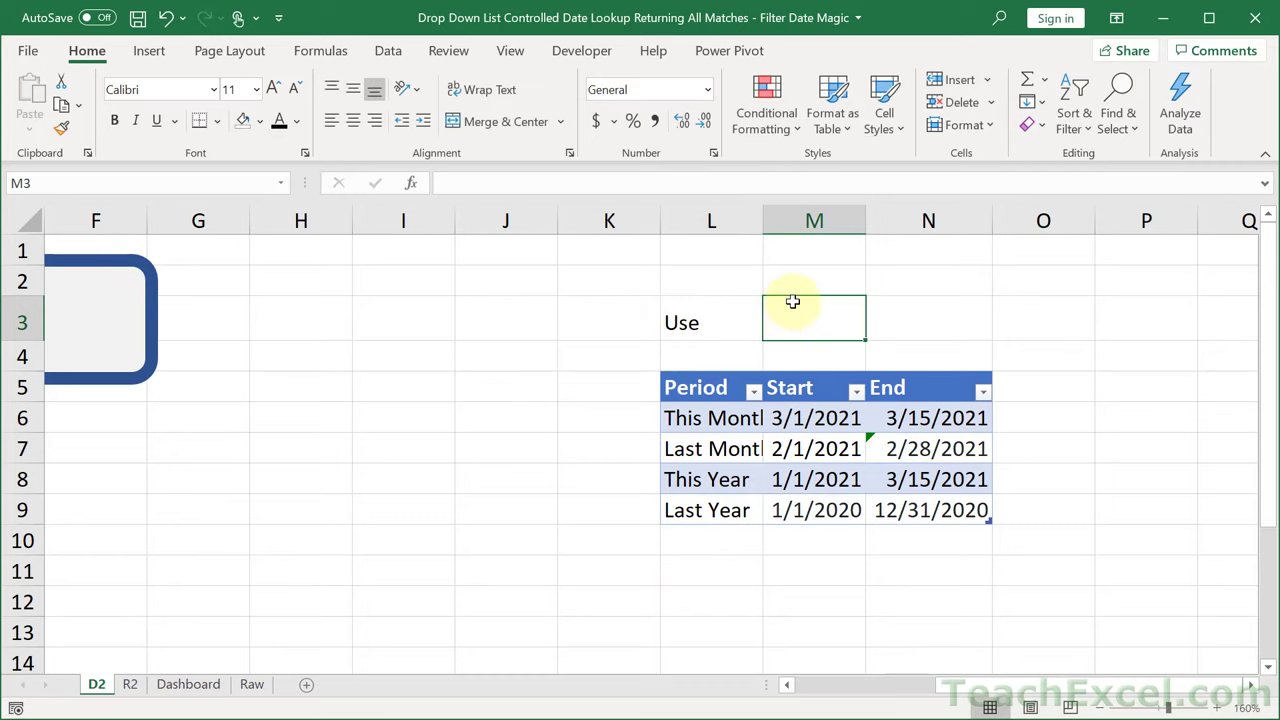
pyautogui.click(777, 280)
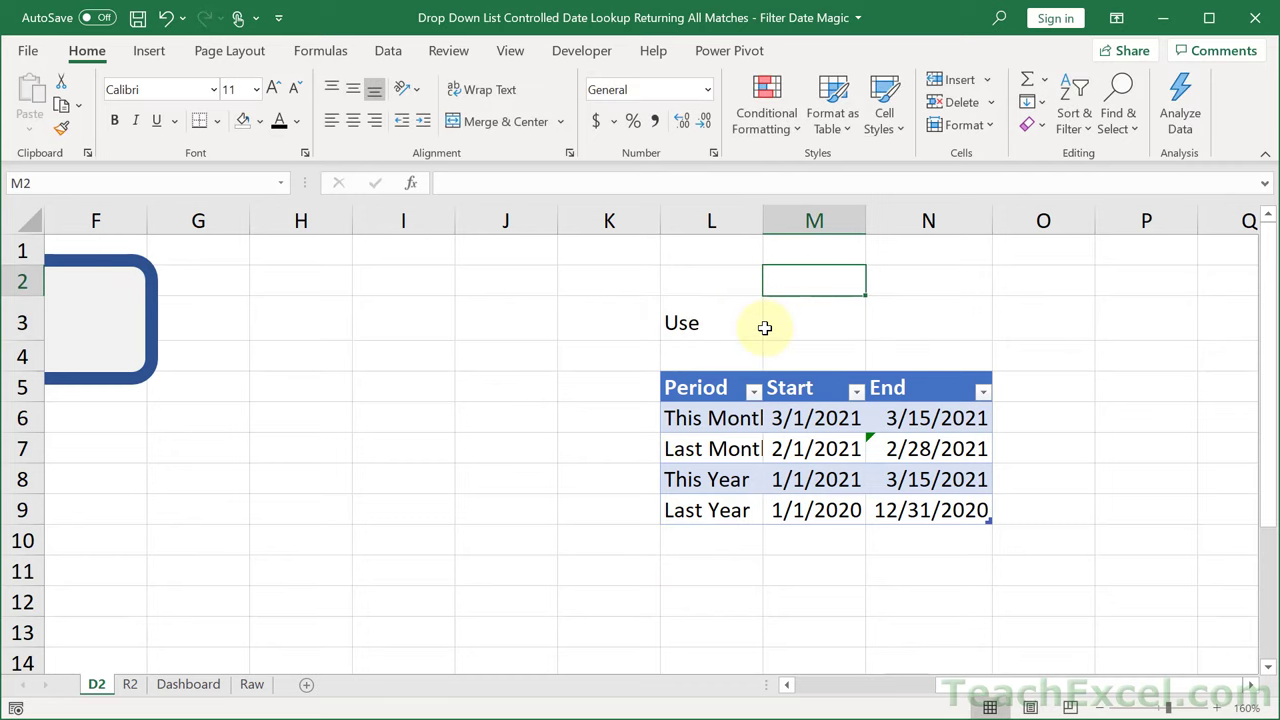
pyautogui.write('Start')
pyautogui.press('Tab')
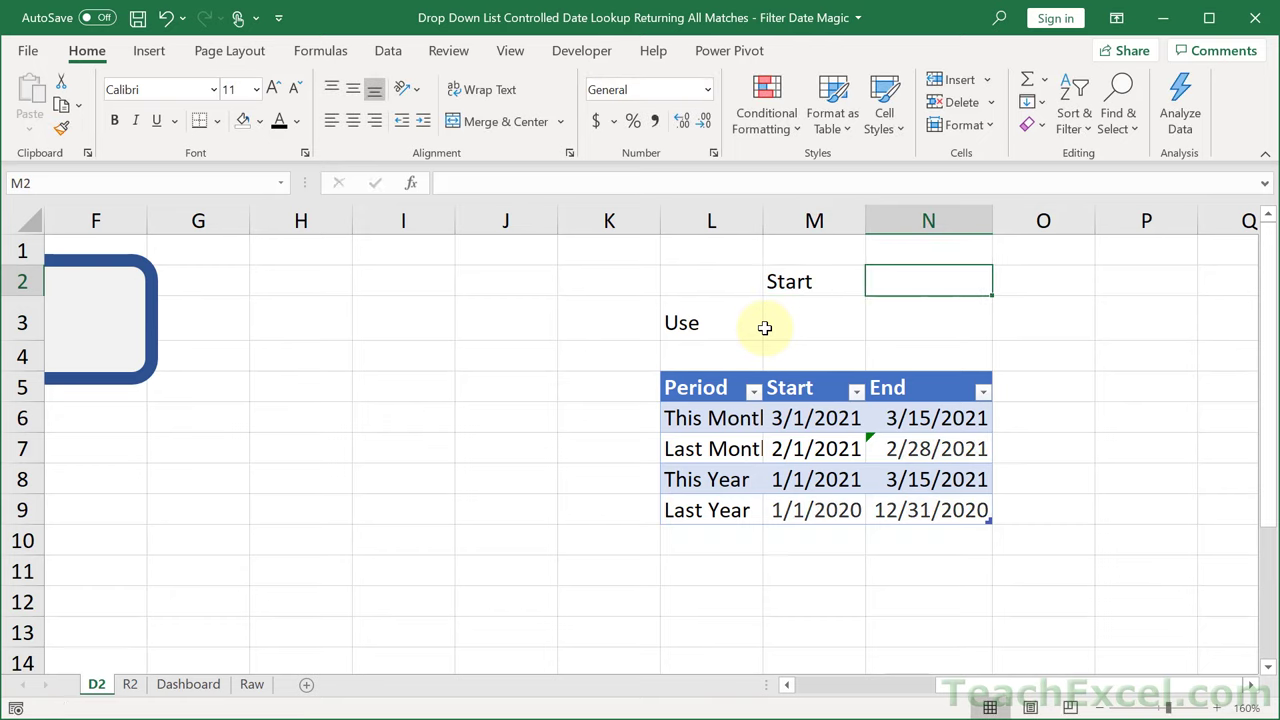
pyautogui.write('End')
pyautogui.press('Return')
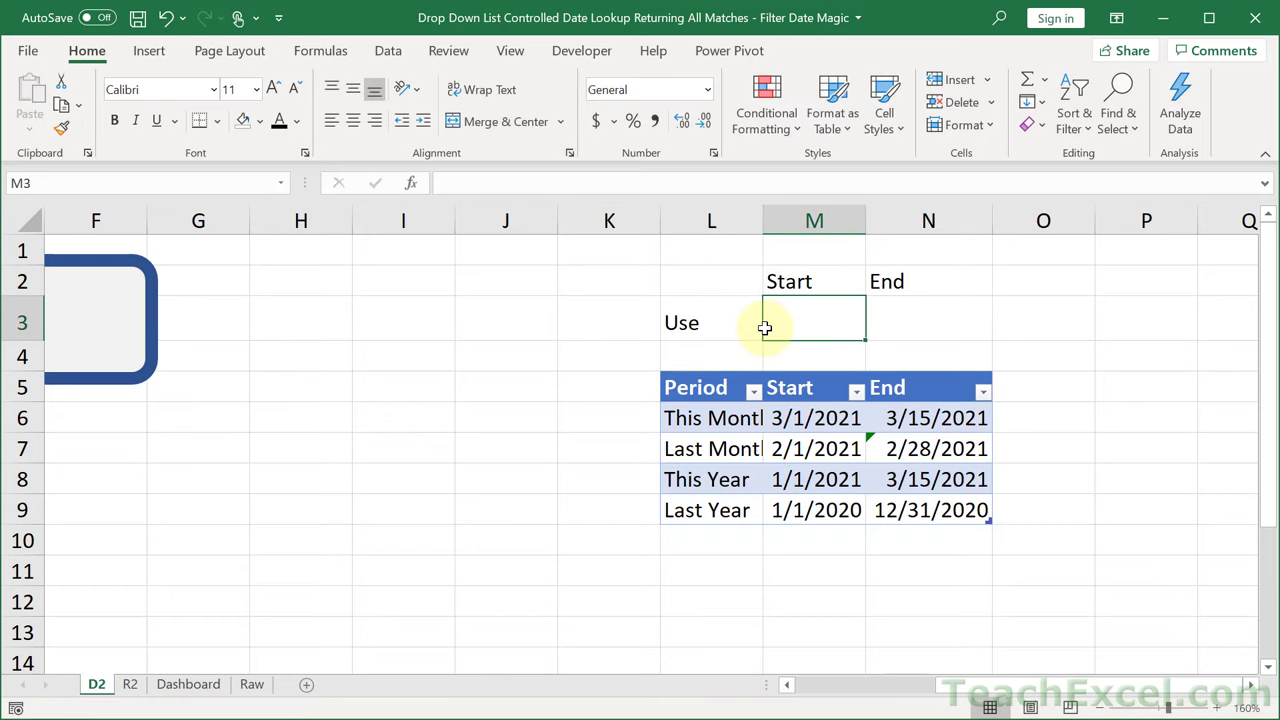
# Enter =VLOOKUP(E3,TablePeriods1,2,FALSE) in M3 to look up the selected period's start date.
pyautogui.write('=vl')
pyautogui.press('Tab')
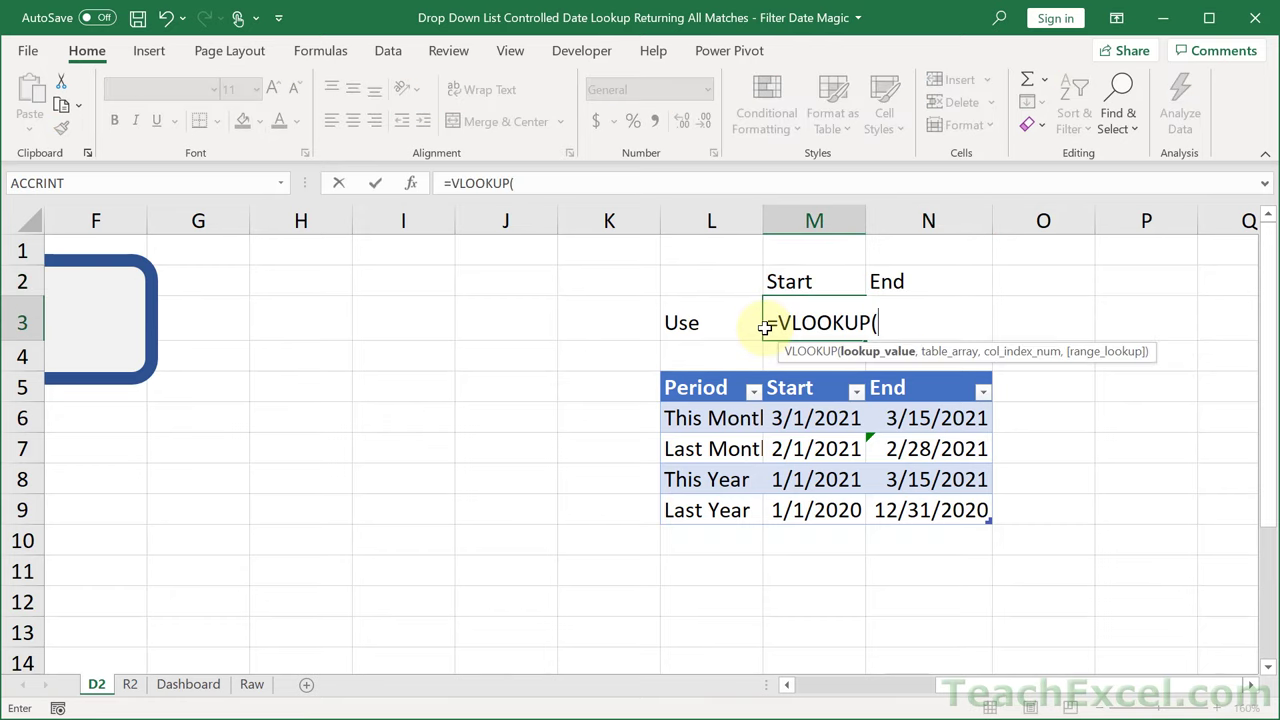
pyautogui.click(788, 686)
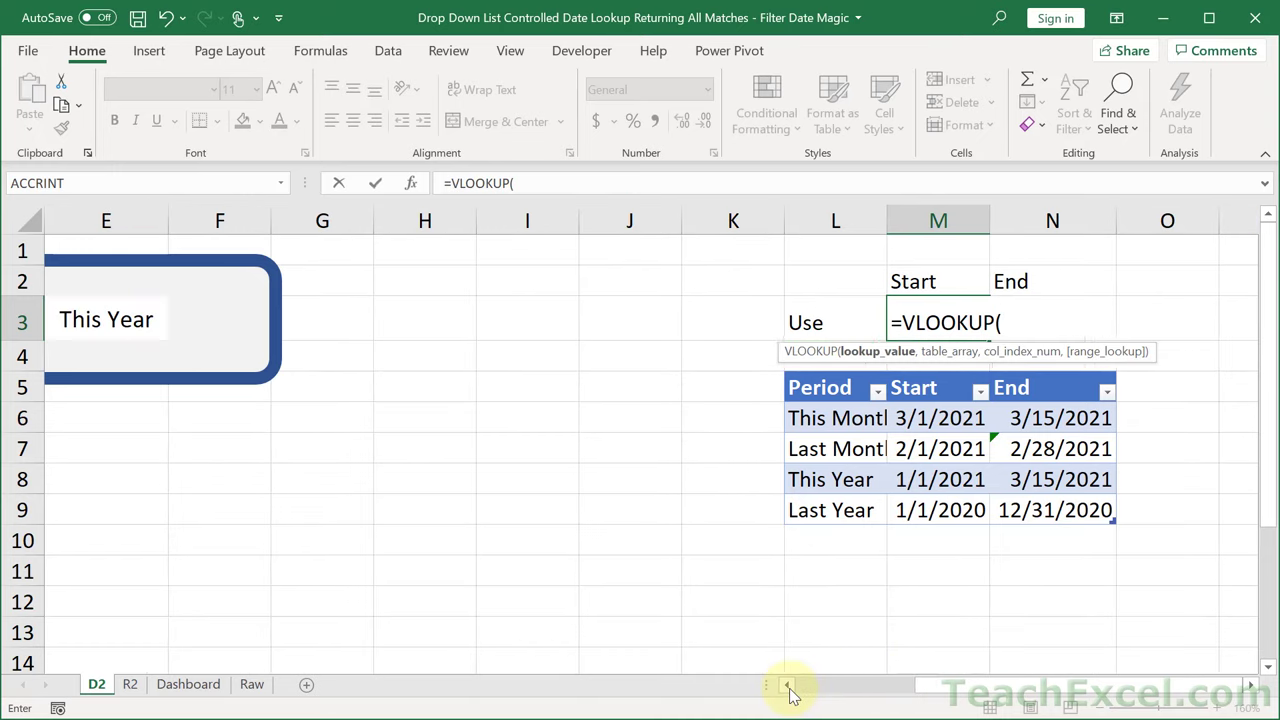
pyautogui.click(116, 318)
pyautogui.write(',')
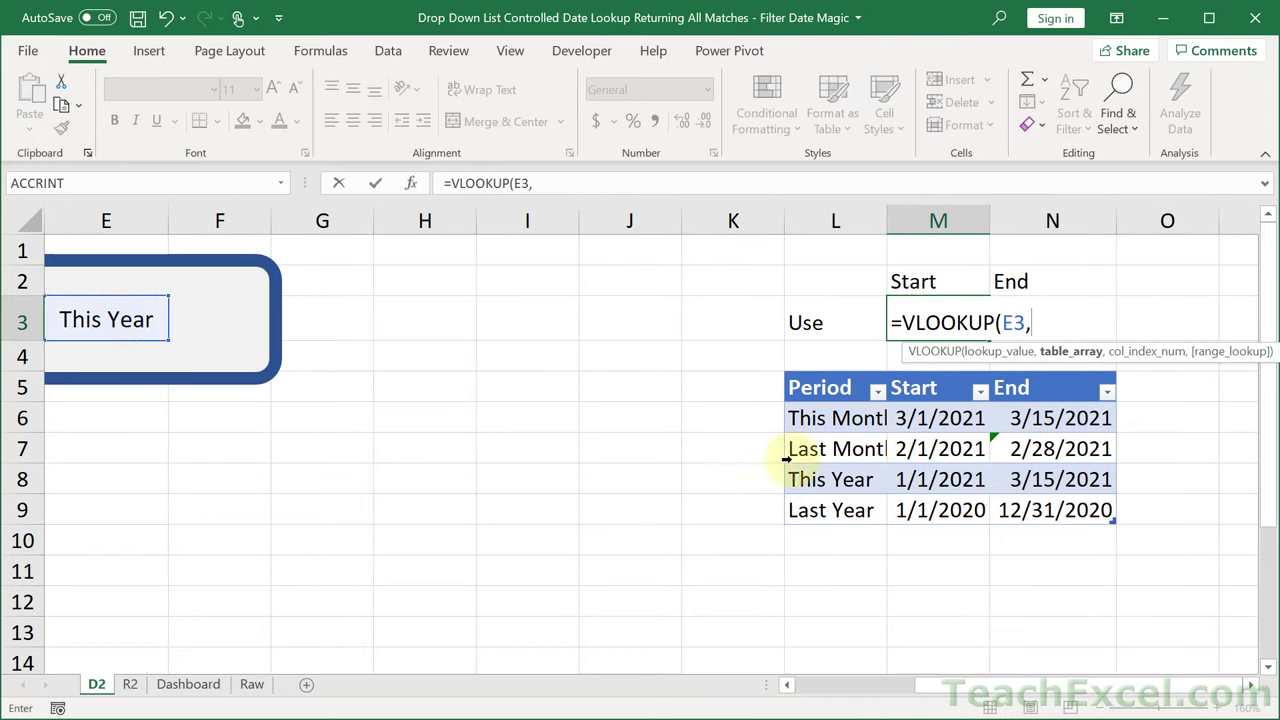
pyautogui.moveTo(822, 412); pyautogui.dragTo(1045, 508)
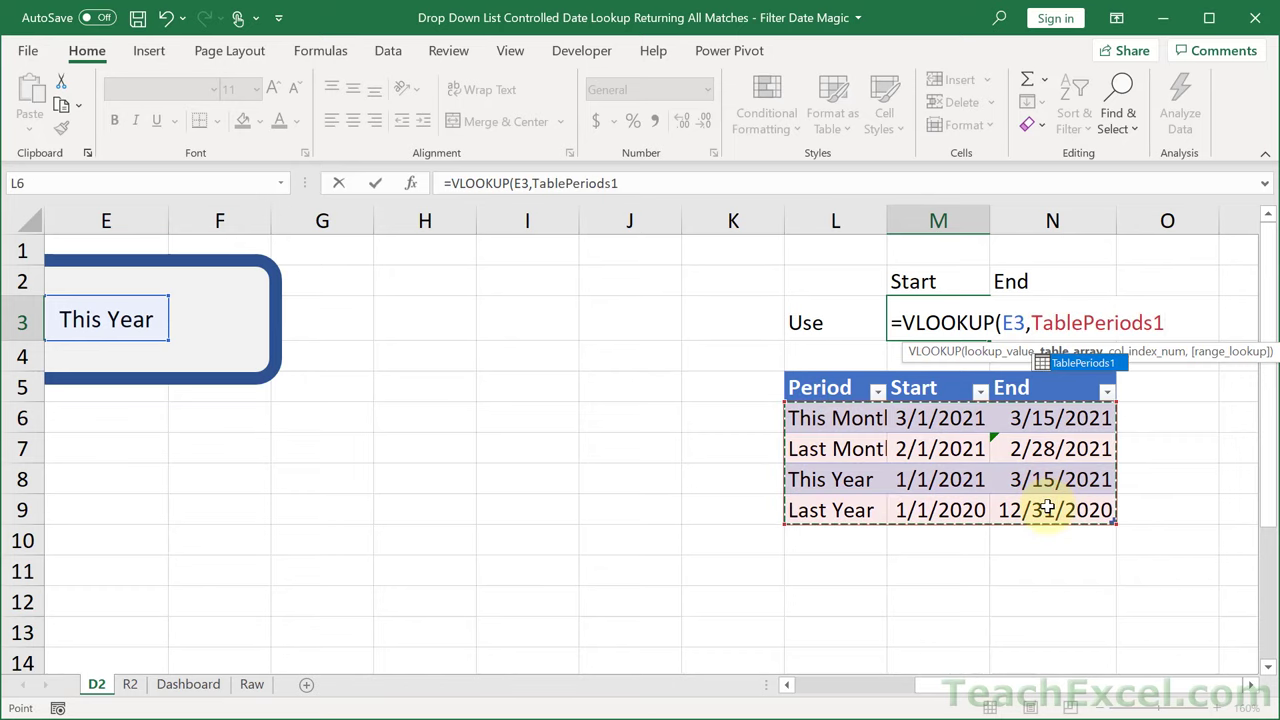
pyautogui.write(',')
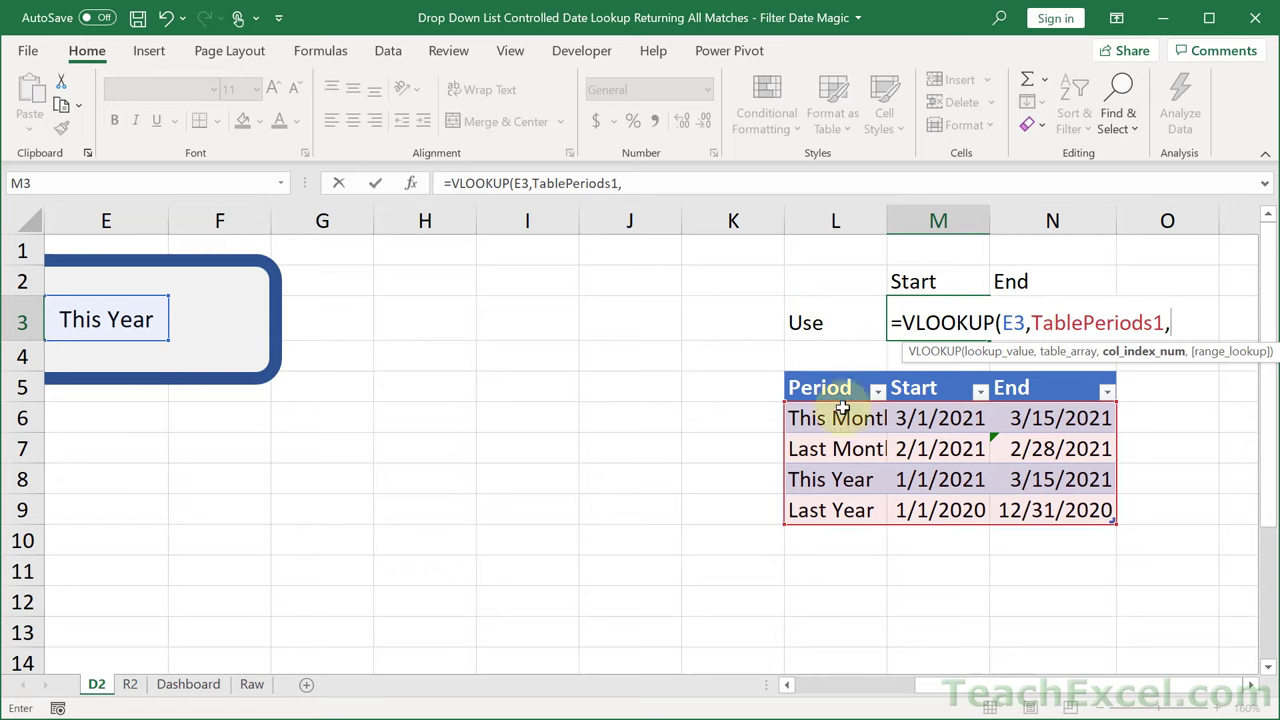
pyautogui.write('2')
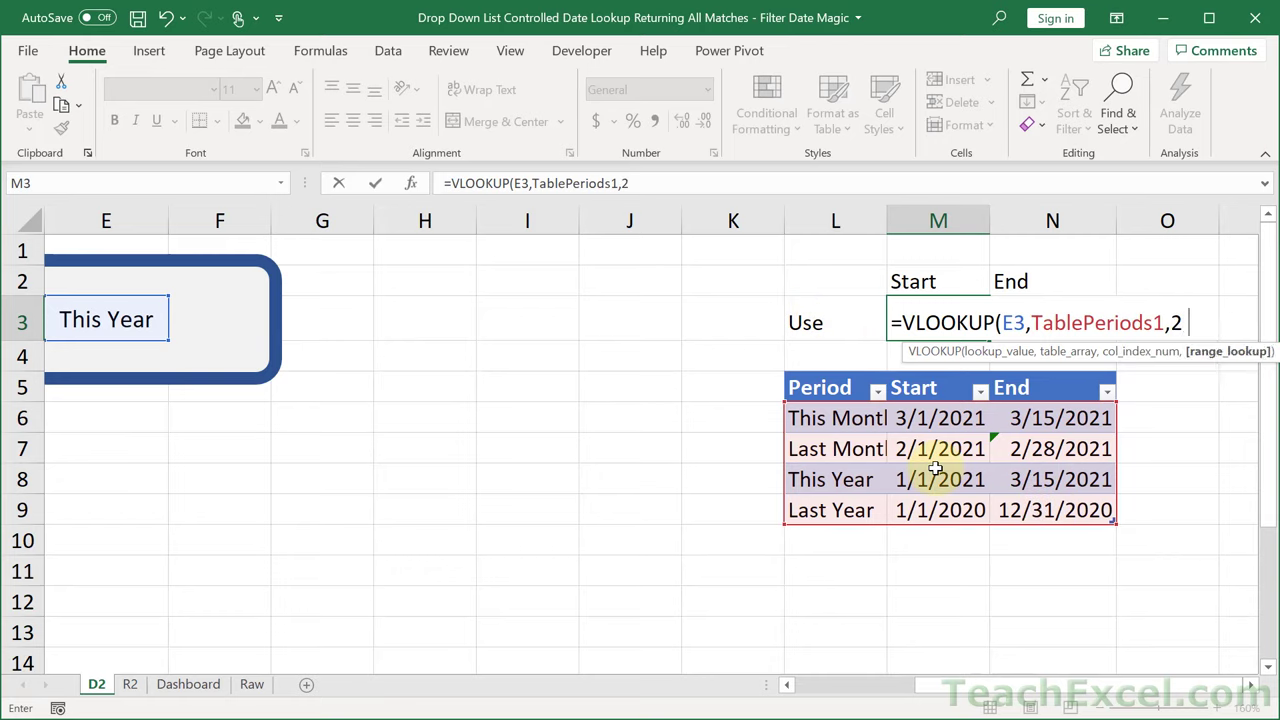
pyautogui.write(',false)')
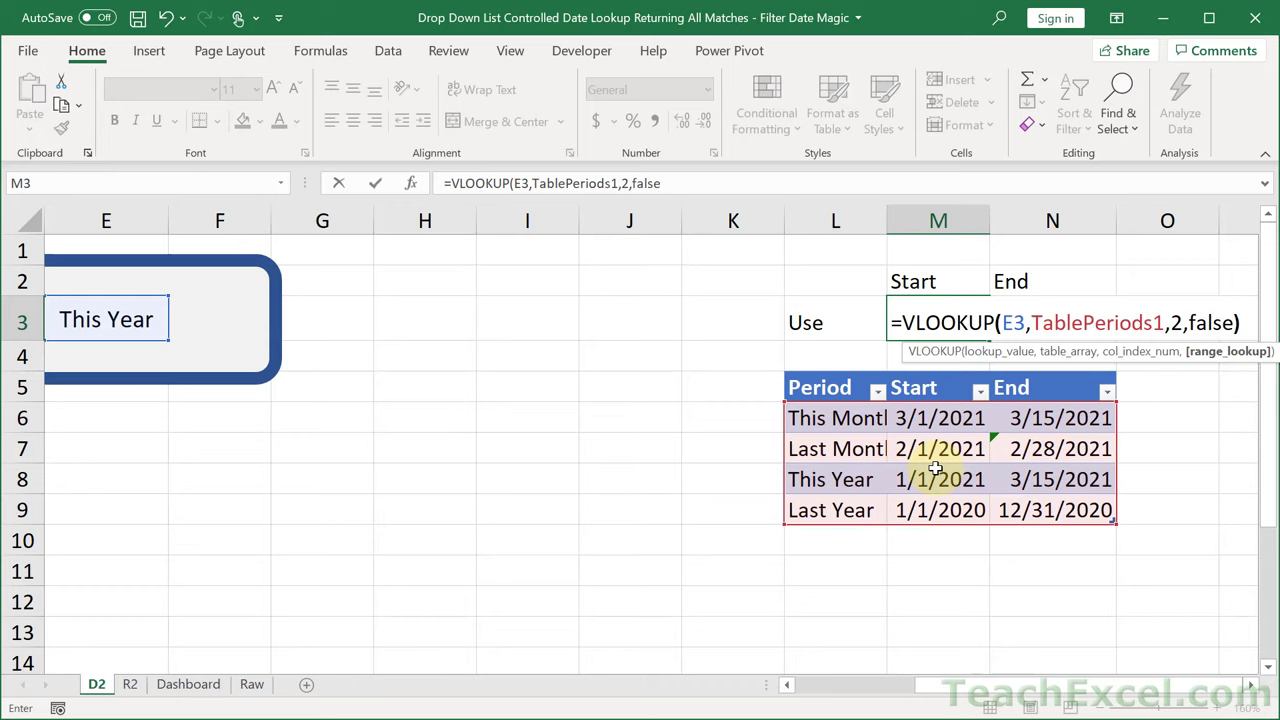
pyautogui.press('Tab')
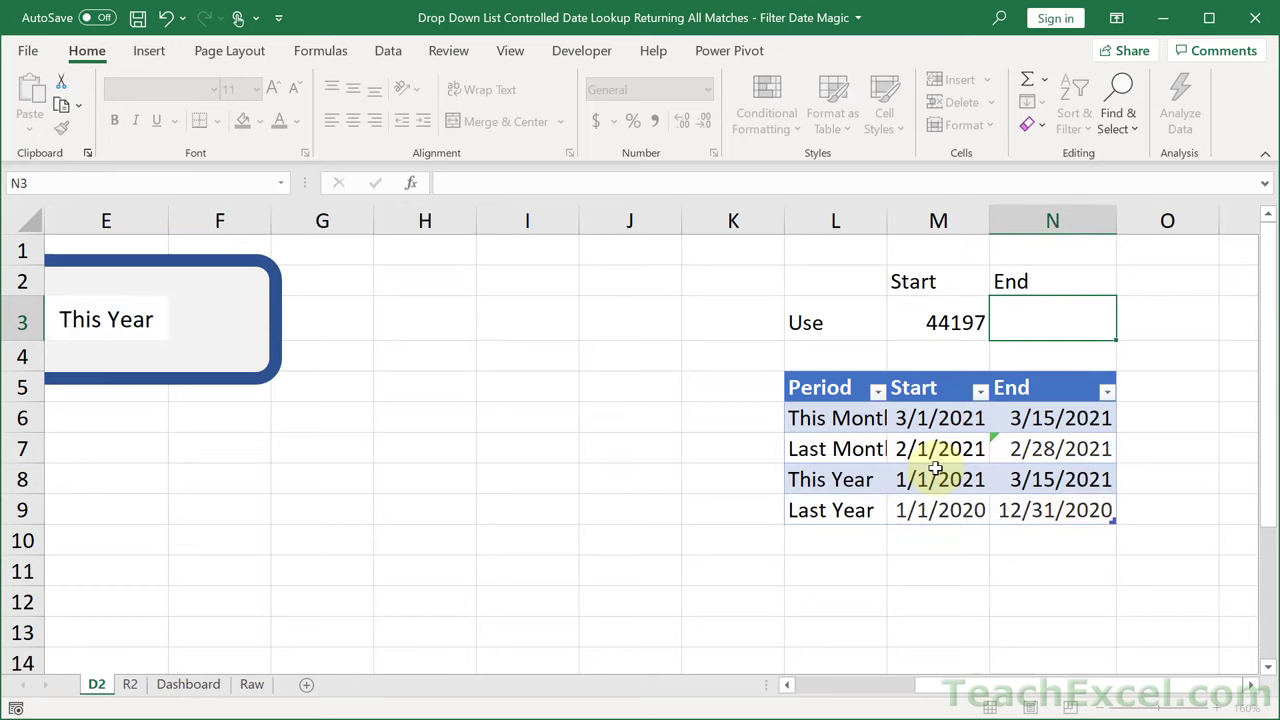
pyautogui.write('=cl')
pyautogui.press('Tab')
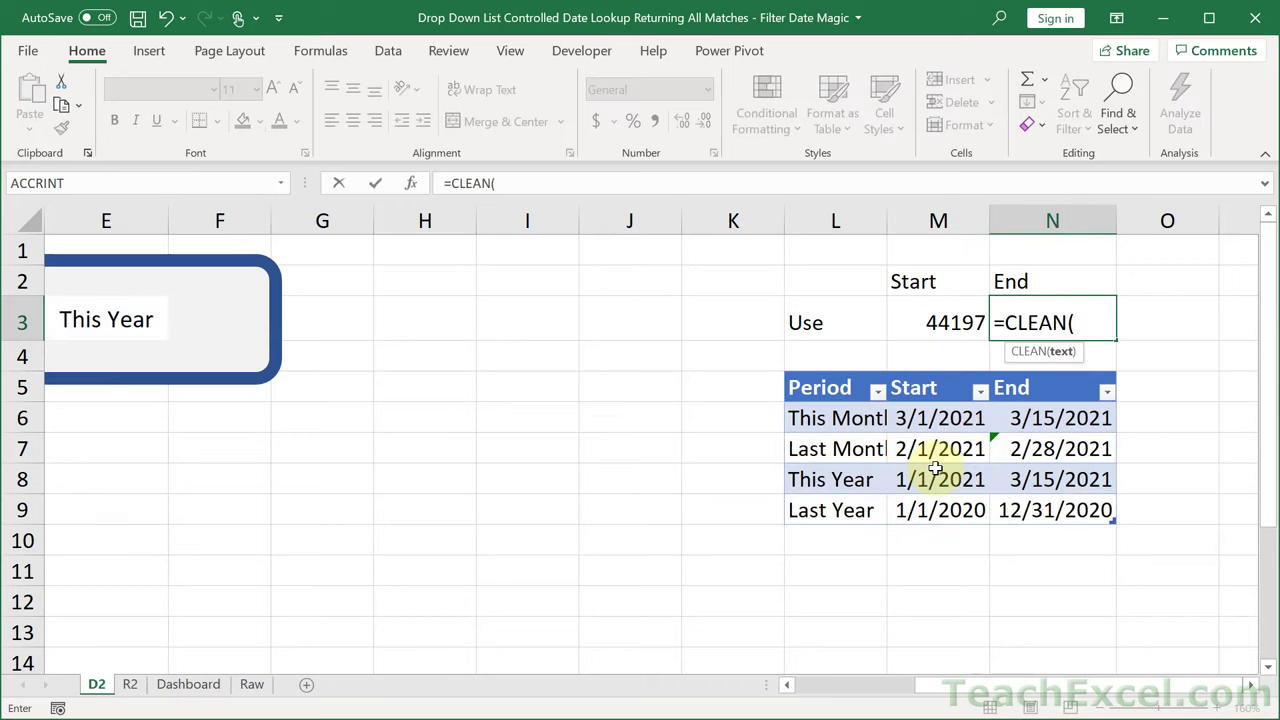
pyautogui.press('Escape')
# Enter =VLOOKUP(E3,TablePeriods1,3,FALSE) in N3 to look up the selected period's end date.
pyautogui.write('=vl')
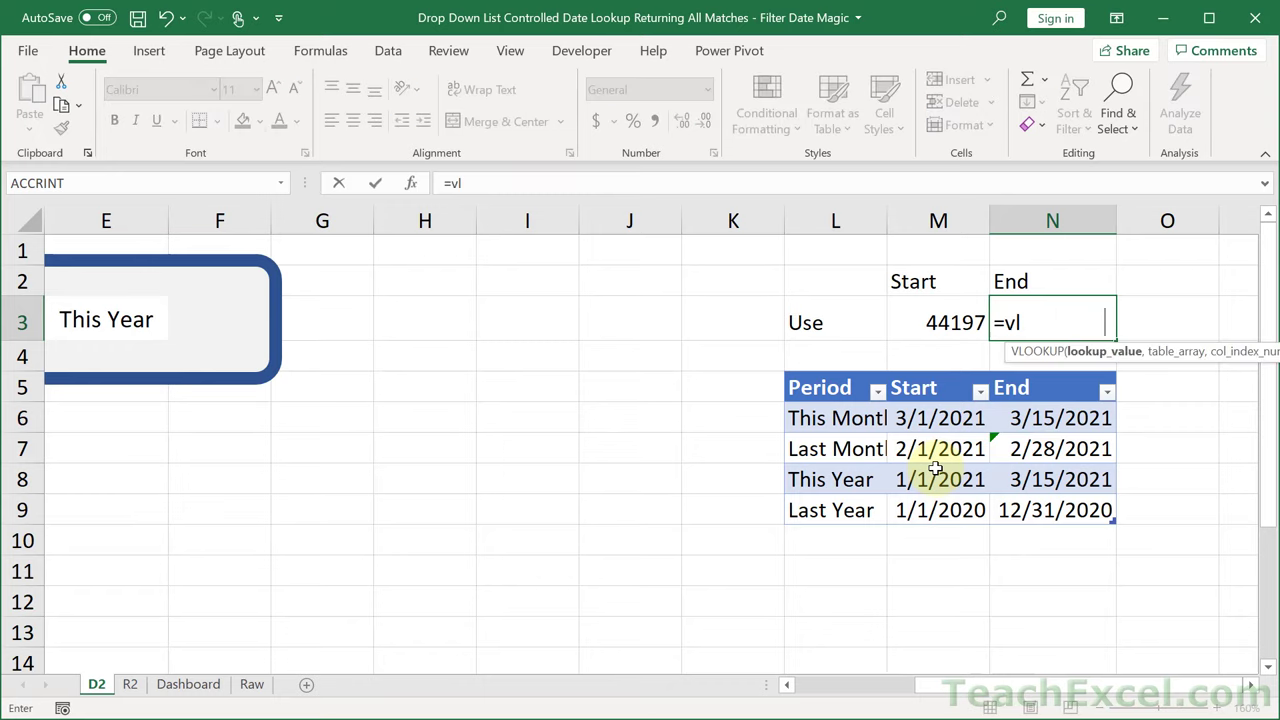
pyautogui.press('Tab')
pyautogui.click(118, 318)
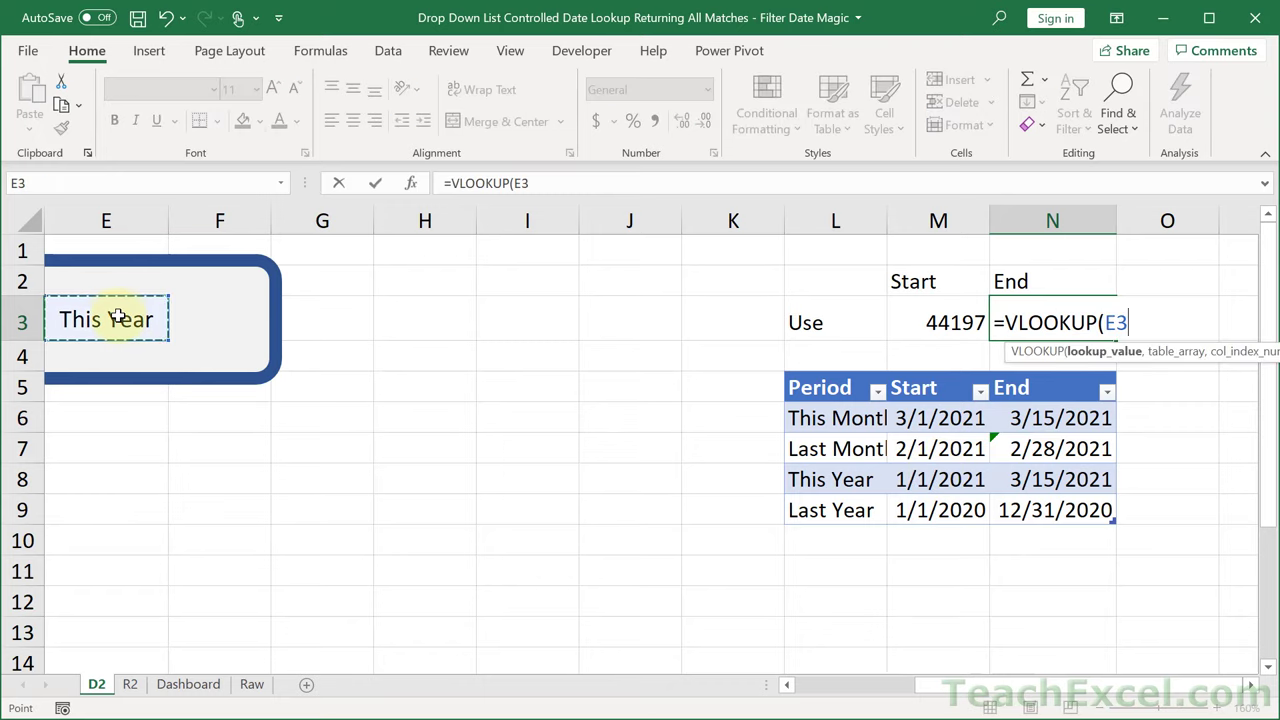
pyautogui.write(',')
pyautogui.moveTo(818, 414); pyautogui.dragTo(1050, 504)
pyautogui.write(',')
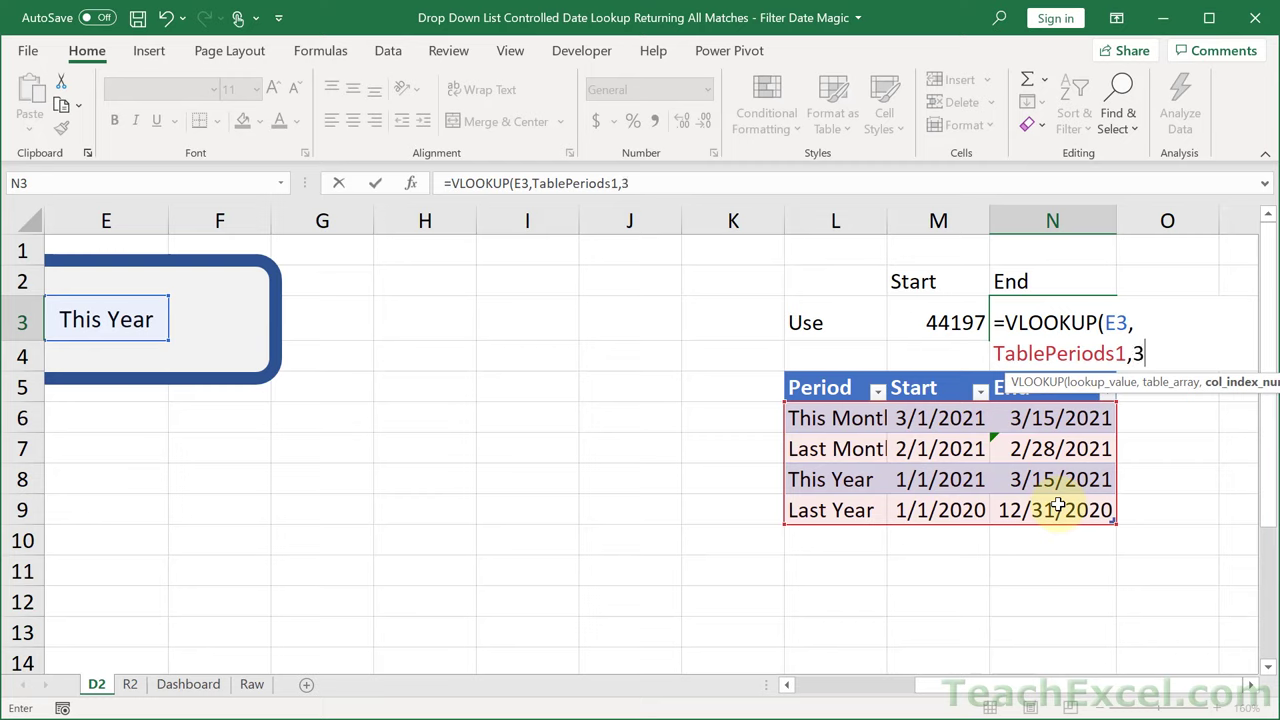
pyautogui.write('3,fa')
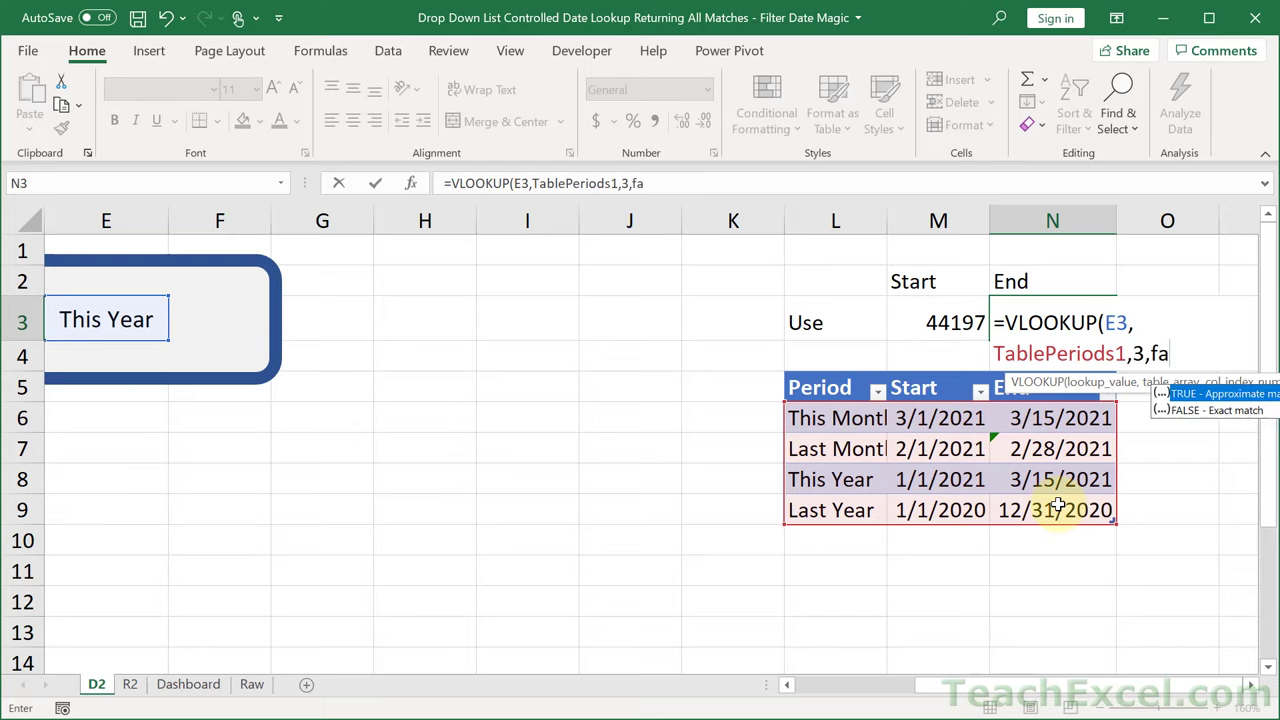
pyautogui.write('lse)')
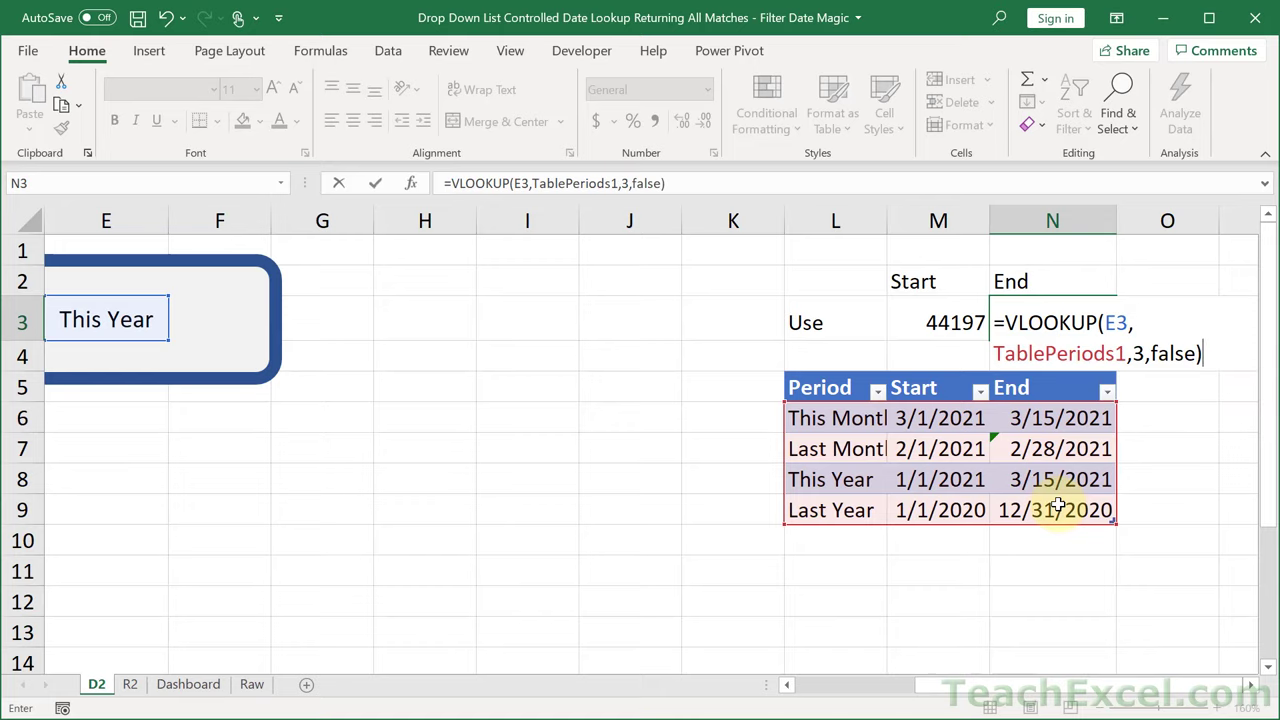
pyautogui.press('Return')
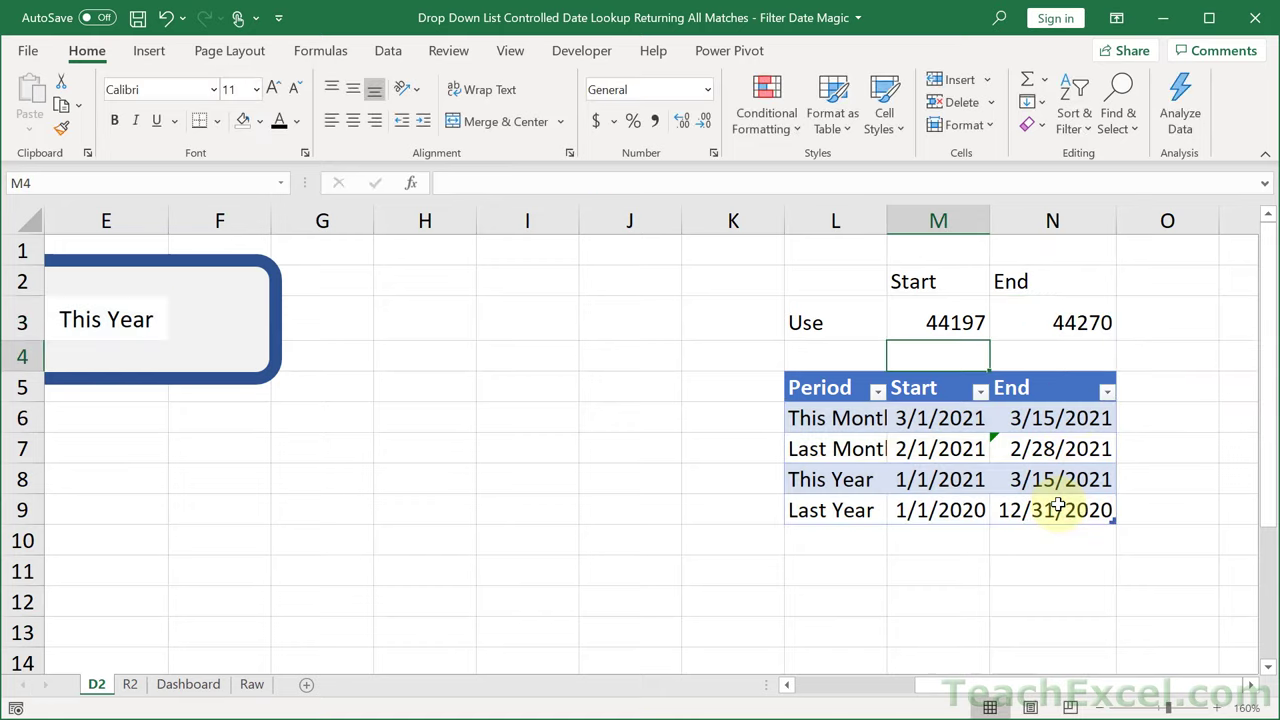
# Copy only the formatting of the date in N6 onto M3:N3 and remove the pasted fill colour.
pyautogui.click(1040, 418)
pyautogui.hotkey('ctrl', 'c')
pyautogui.moveTo(1031, 320); pyautogui.dragTo(948, 320)
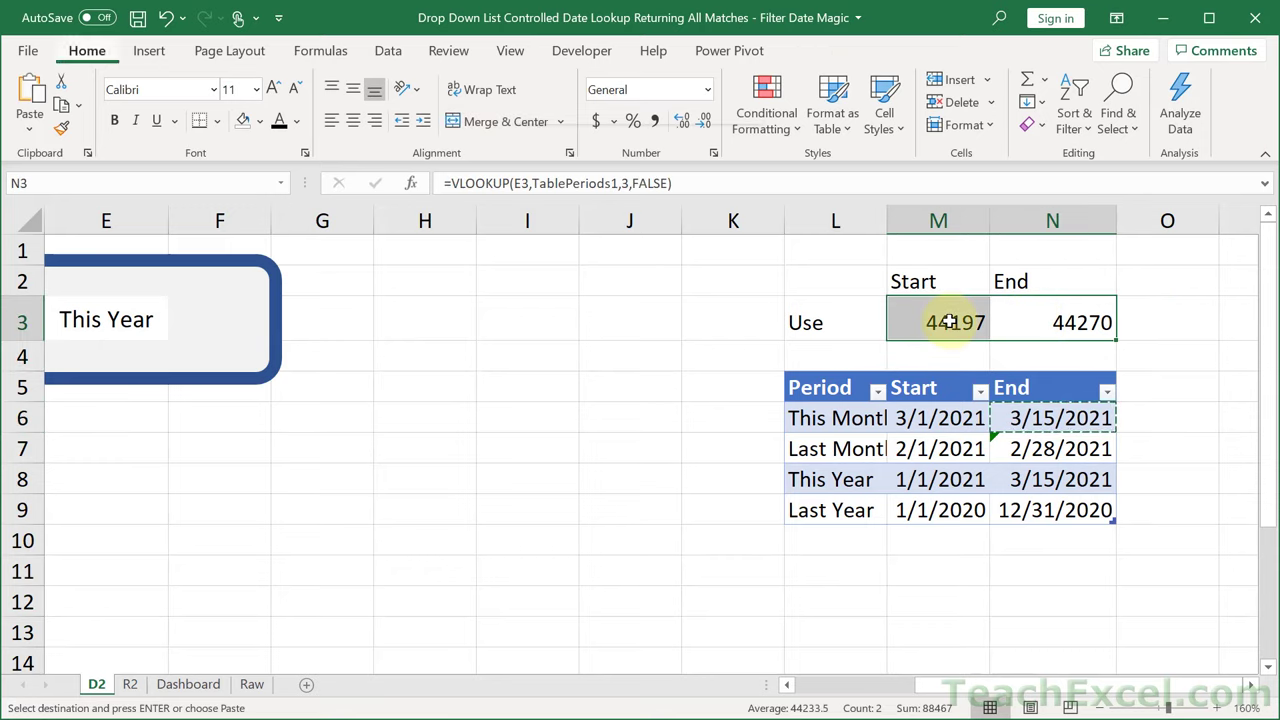
pyautogui.hotkey('ctrl', 'alt', 'v')
pyautogui.press('t')
pyautogui.press('Return')
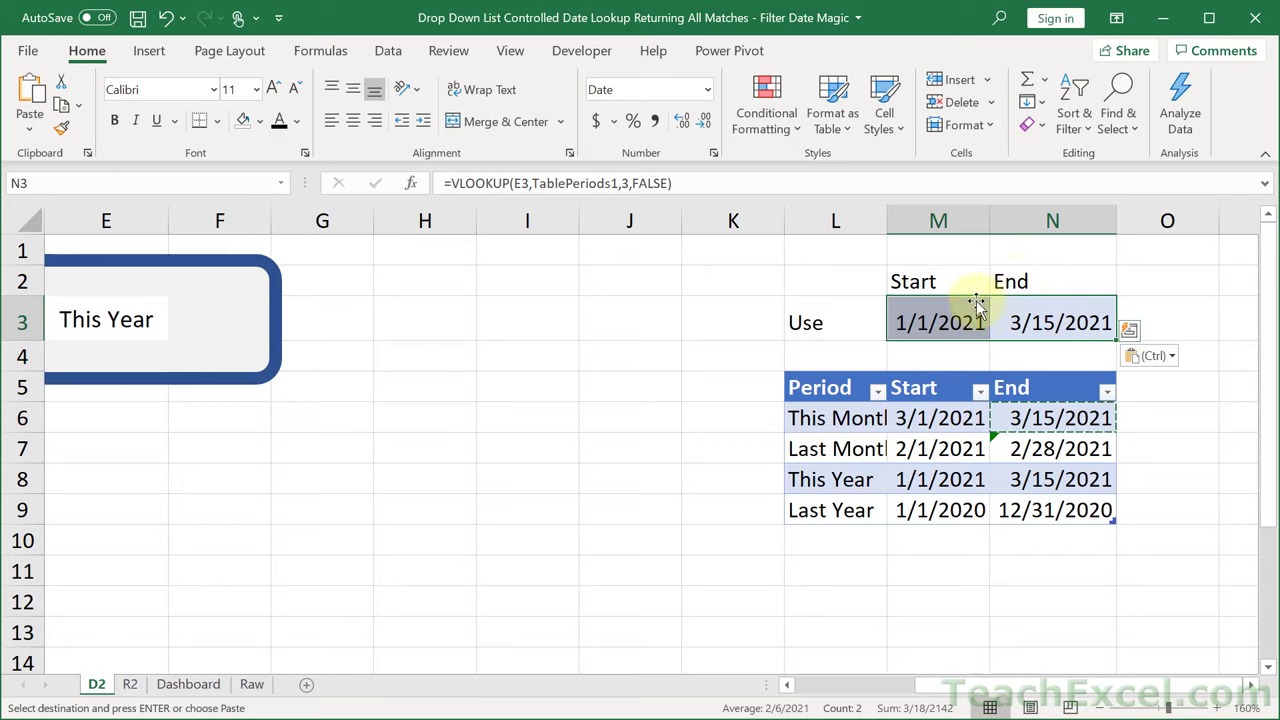
pyautogui.click(243, 121)
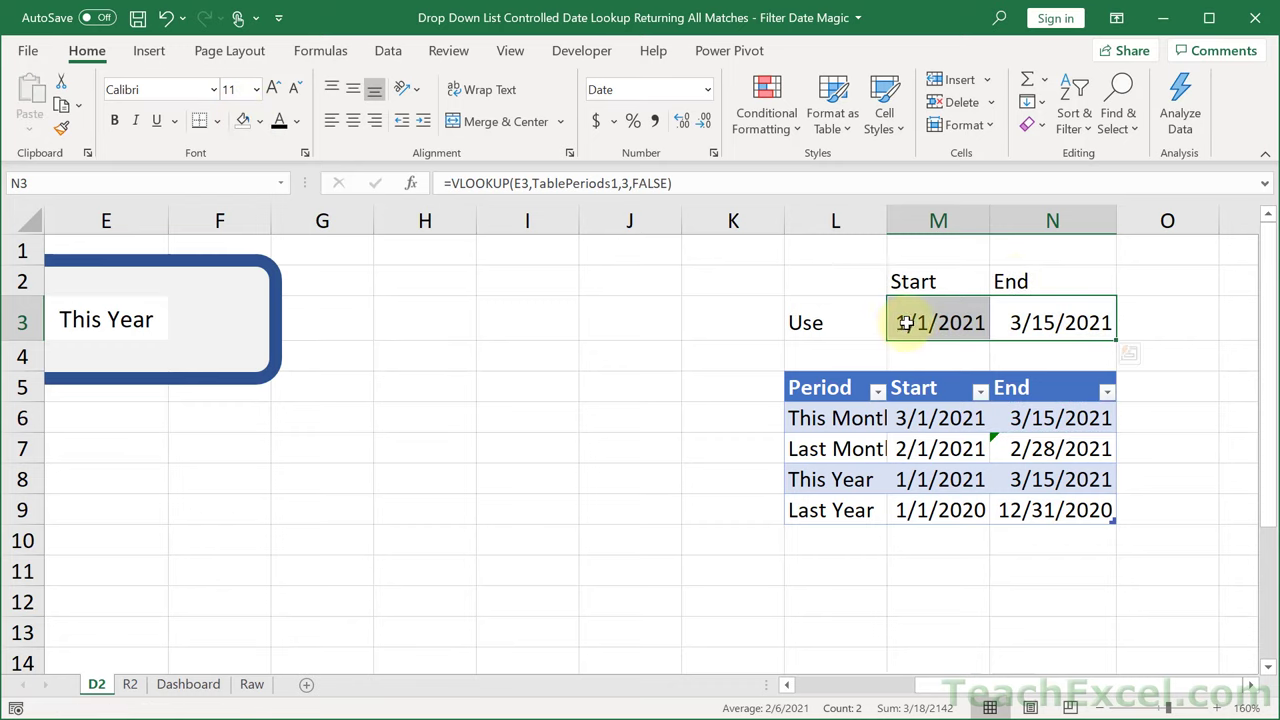
# Make the Start and End headings in M2:N2 and the Use label in L3 bold.
pyautogui.click(918, 281)
pyautogui.keyDown('ctrl'); pyautogui.click(1003, 283); pyautogui.keyUp('ctrl')
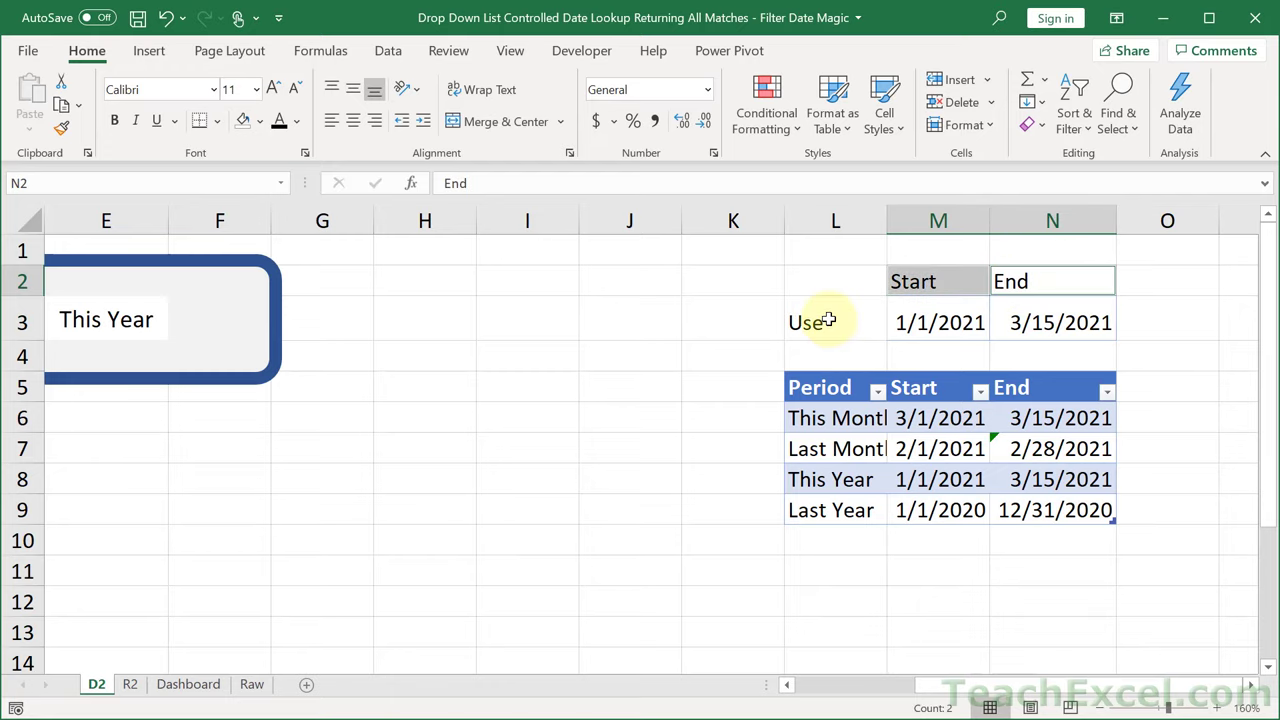
pyautogui.keyDown('ctrl'); pyautogui.click(828, 320); pyautogui.keyUp('ctrl')
pyautogui.hotkey('ctrl', 'b')
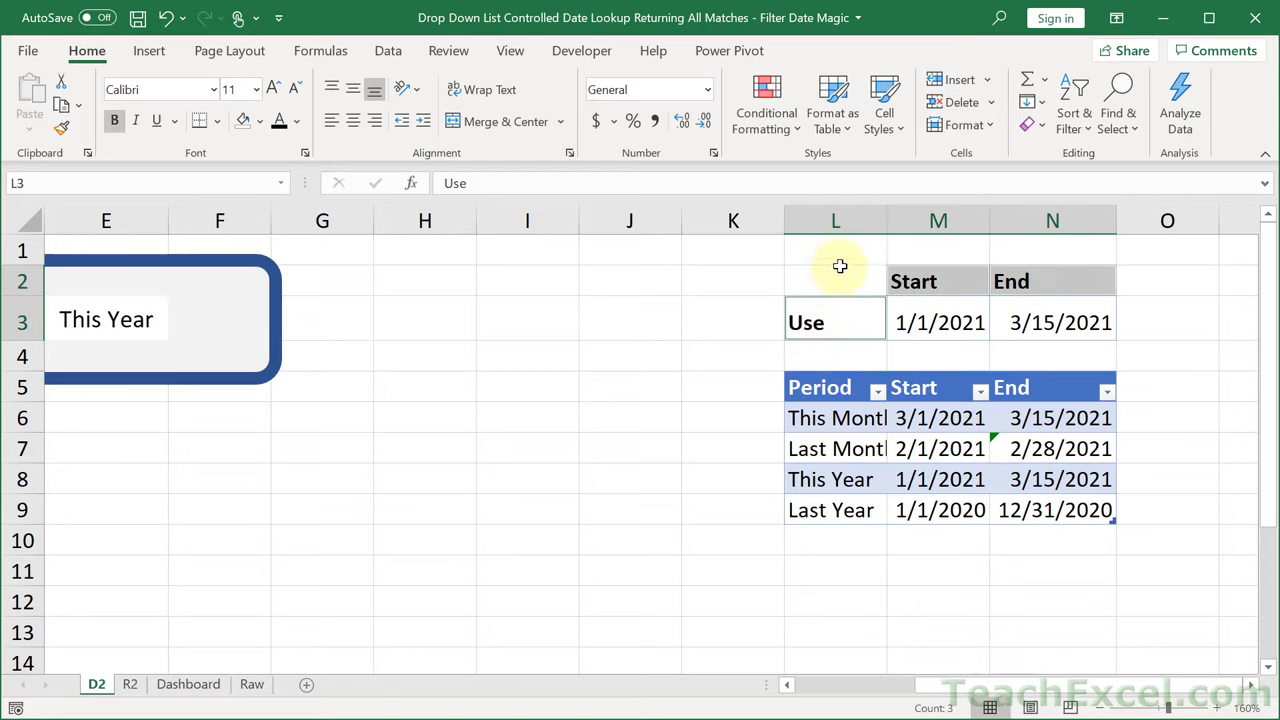
# Group columns L to N, then try collapsing and expanding the group.
pyautogui.moveTo(822, 220); pyautogui.dragTo(1037, 220)
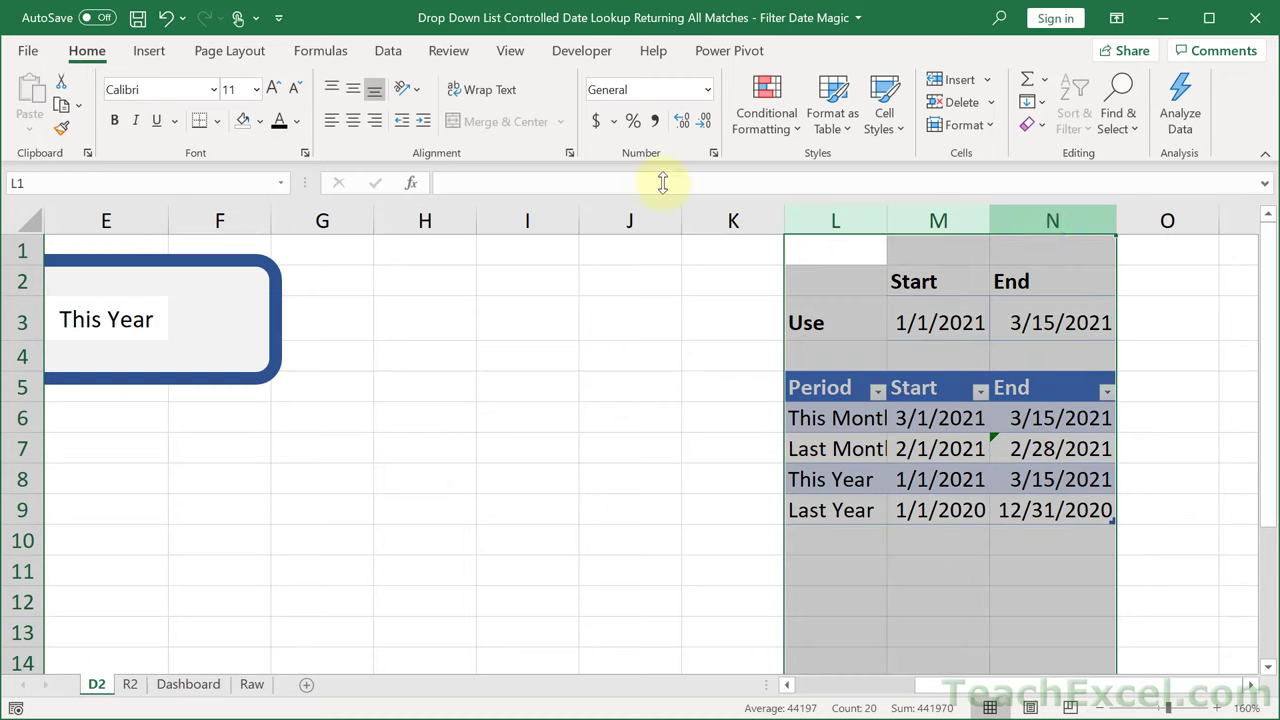
pyautogui.click(388, 52)
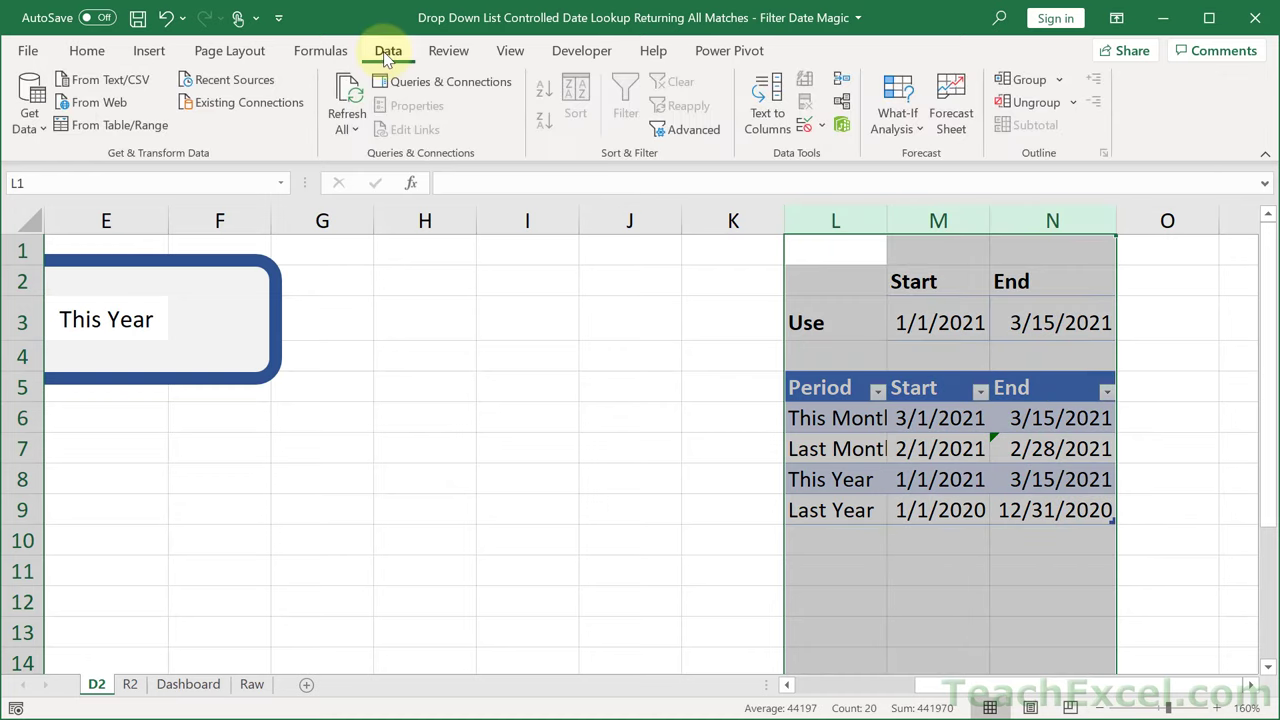
pyautogui.click(1028, 79)
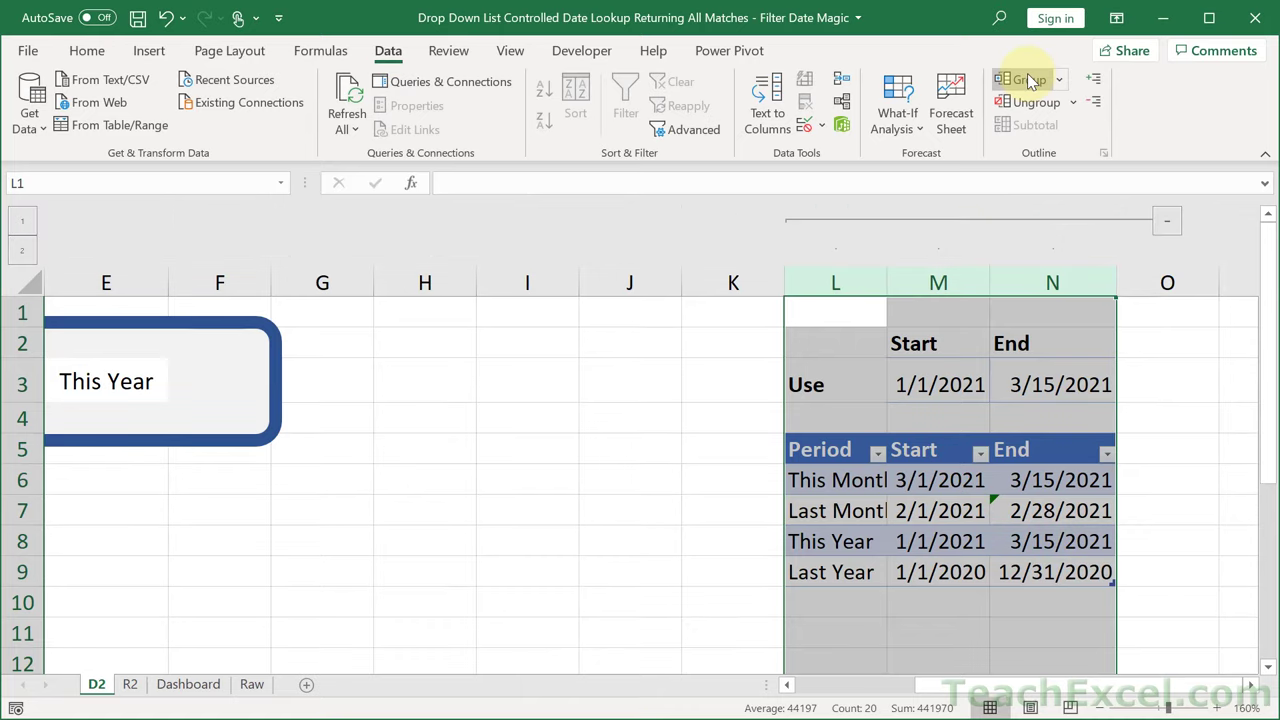
pyautogui.click(1164, 225)
pyautogui.click(1070, 346)
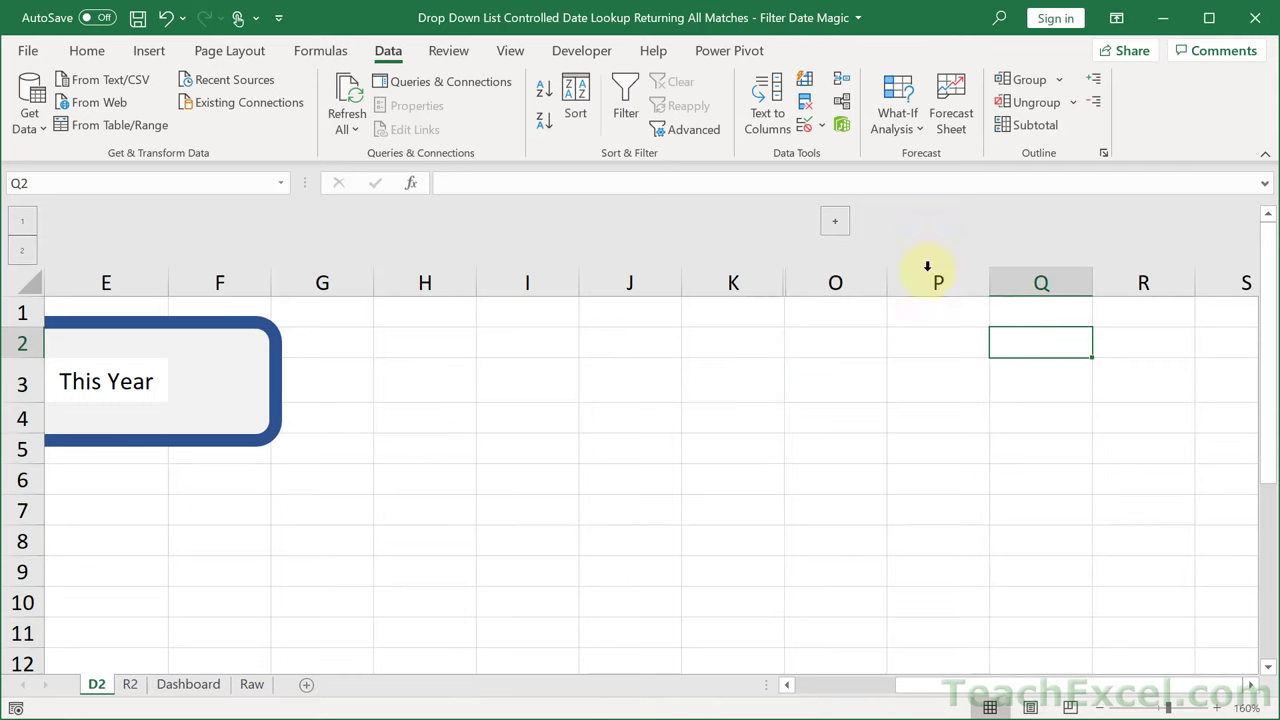
pyautogui.click(835, 221)
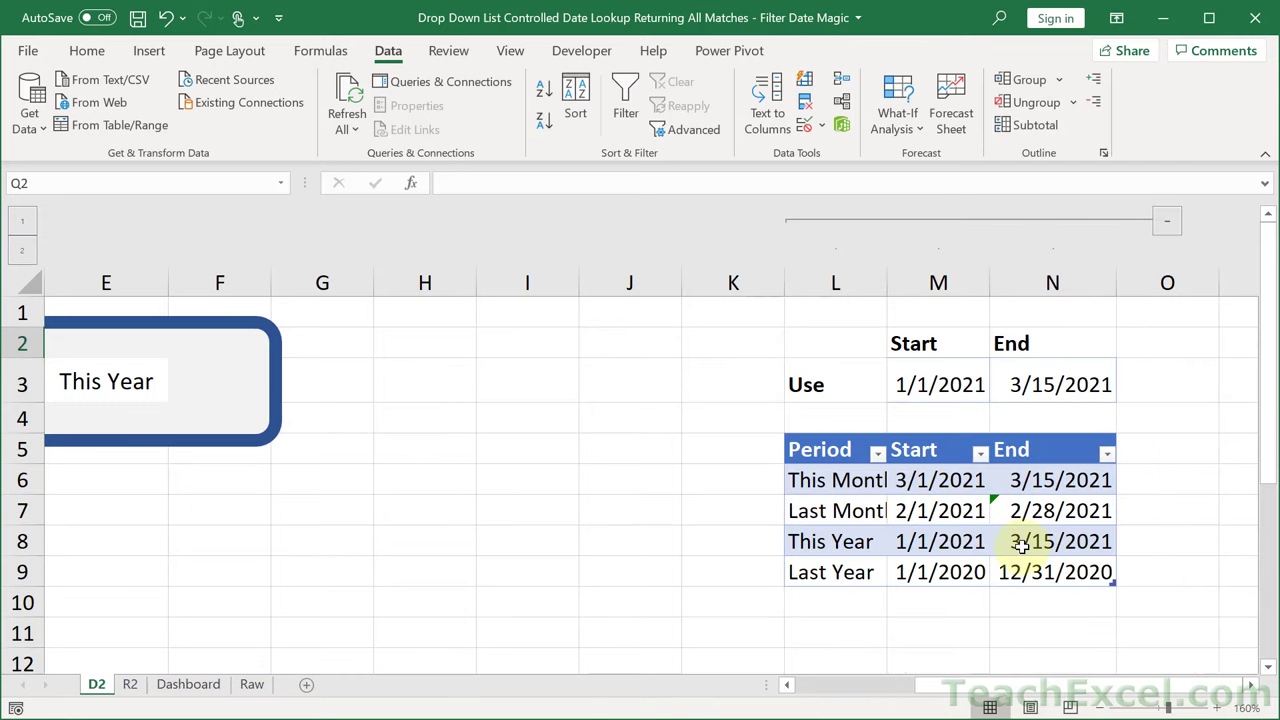
# Copy the sales table's header row A1:H1 from sheet R2 and paste it as values at C7 on sheet D2.
pyautogui.moveTo(972, 690); pyautogui.dragTo(846, 690)
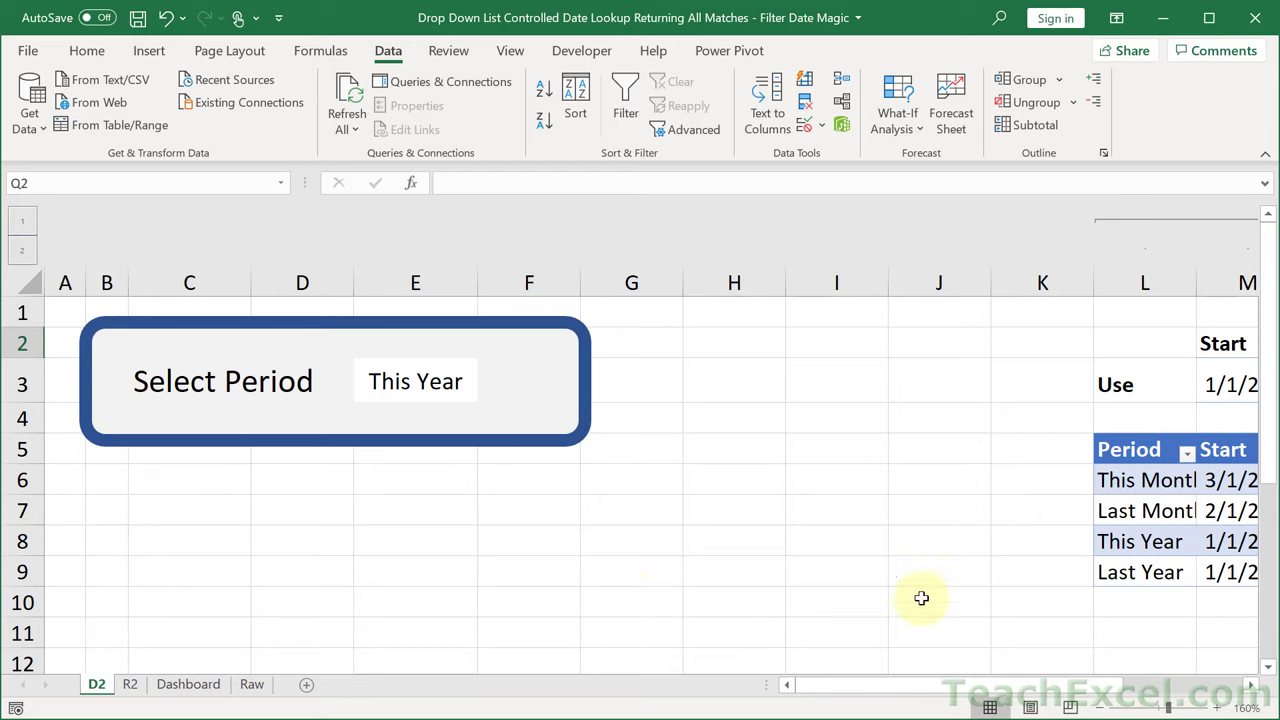
pyautogui.moveTo(1268, 390); pyautogui.dragTo(1268, 412)
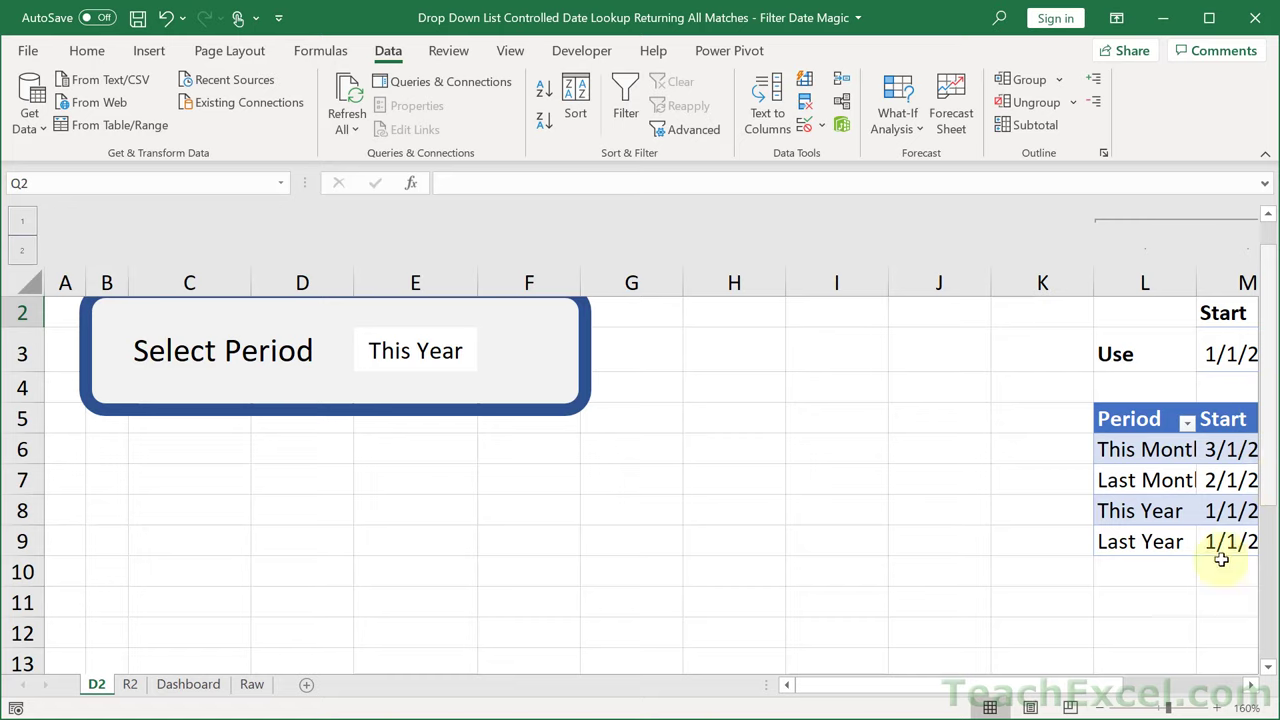
pyautogui.click(1103, 709)
pyautogui.click(1103, 709)
pyautogui.click(1103, 709)
pyautogui.click(1103, 709)
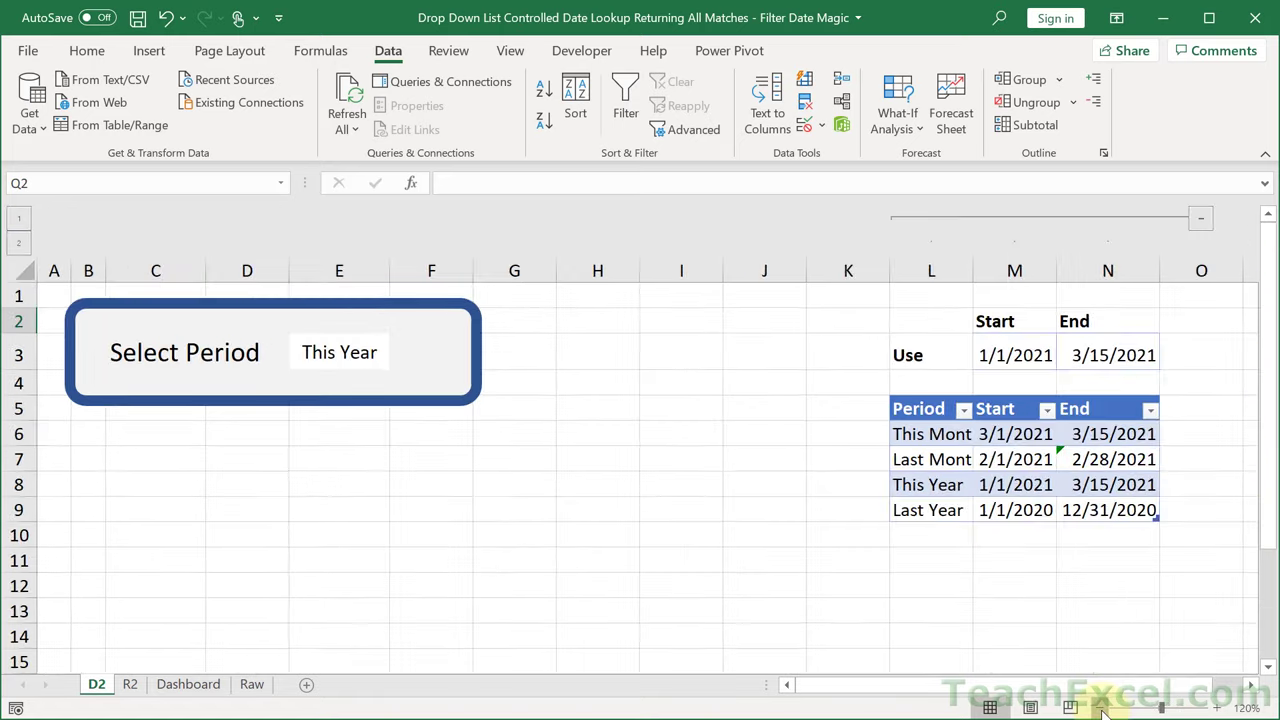
pyautogui.click(1103, 709)
pyautogui.click(1103, 709)
pyautogui.click(1103, 709)
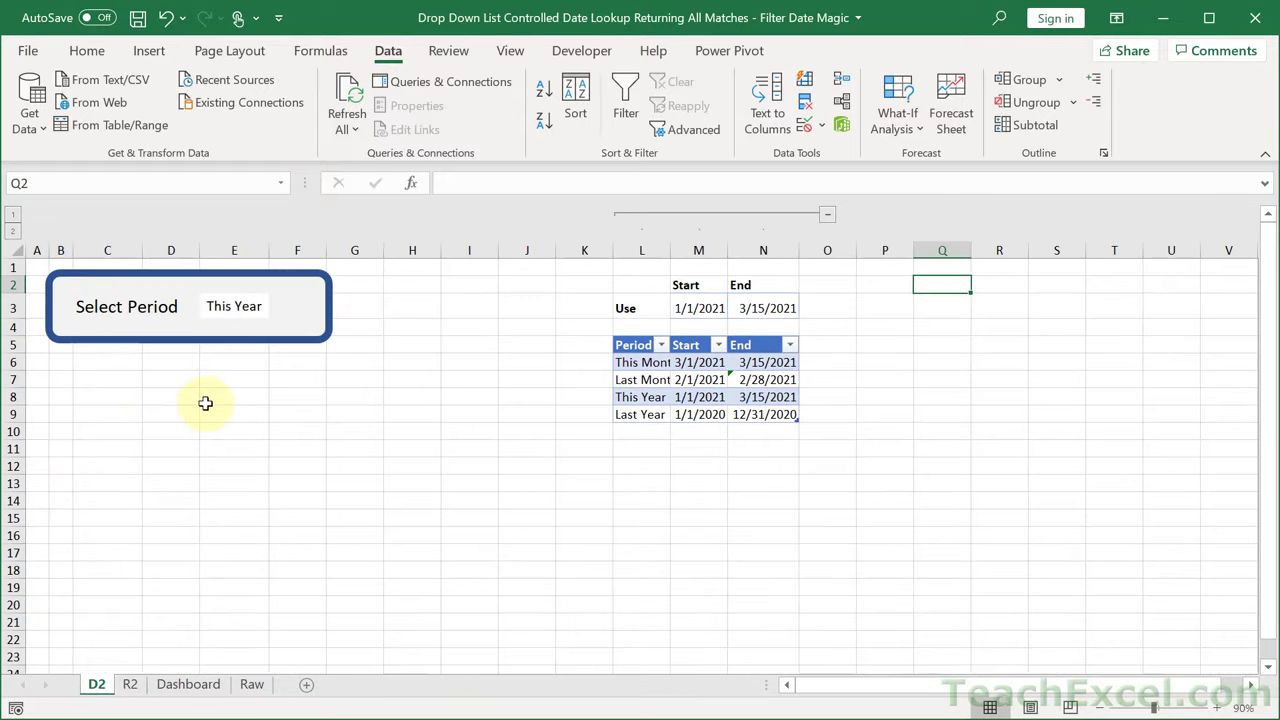
pyautogui.click(130, 684)
pyautogui.click(50, 245)
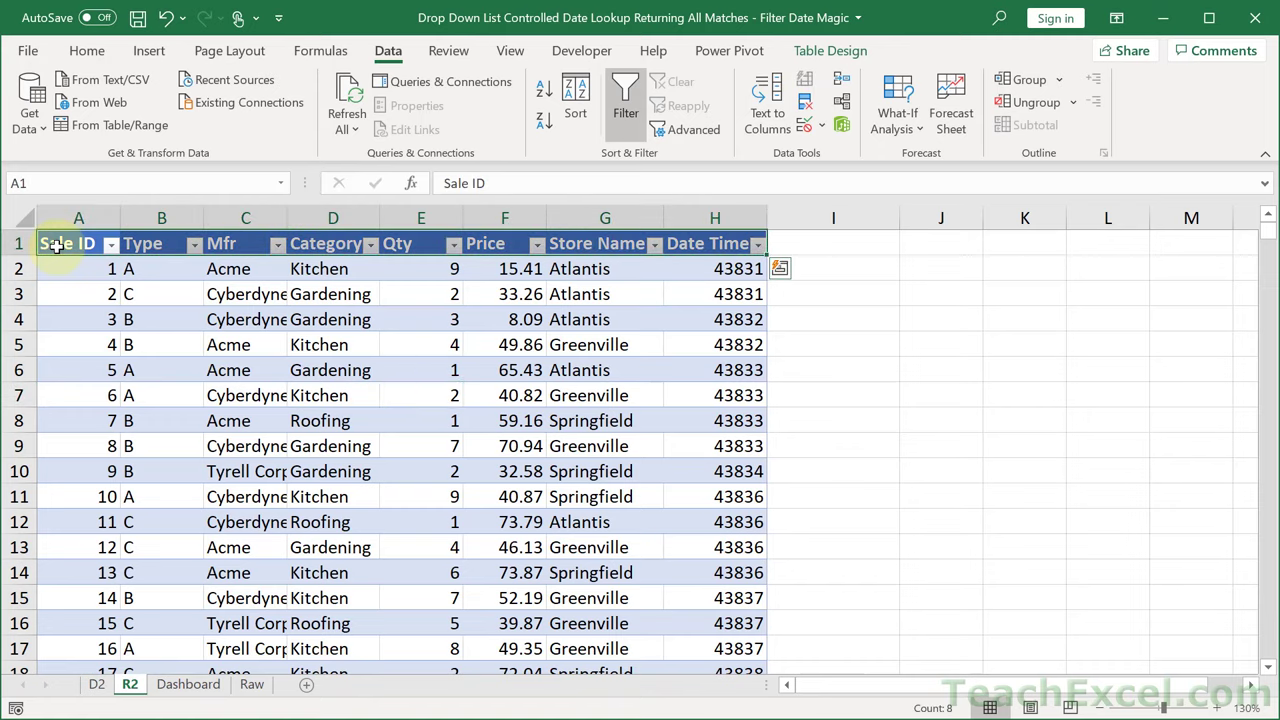
pyautogui.hotkey('ctrl', 'c')
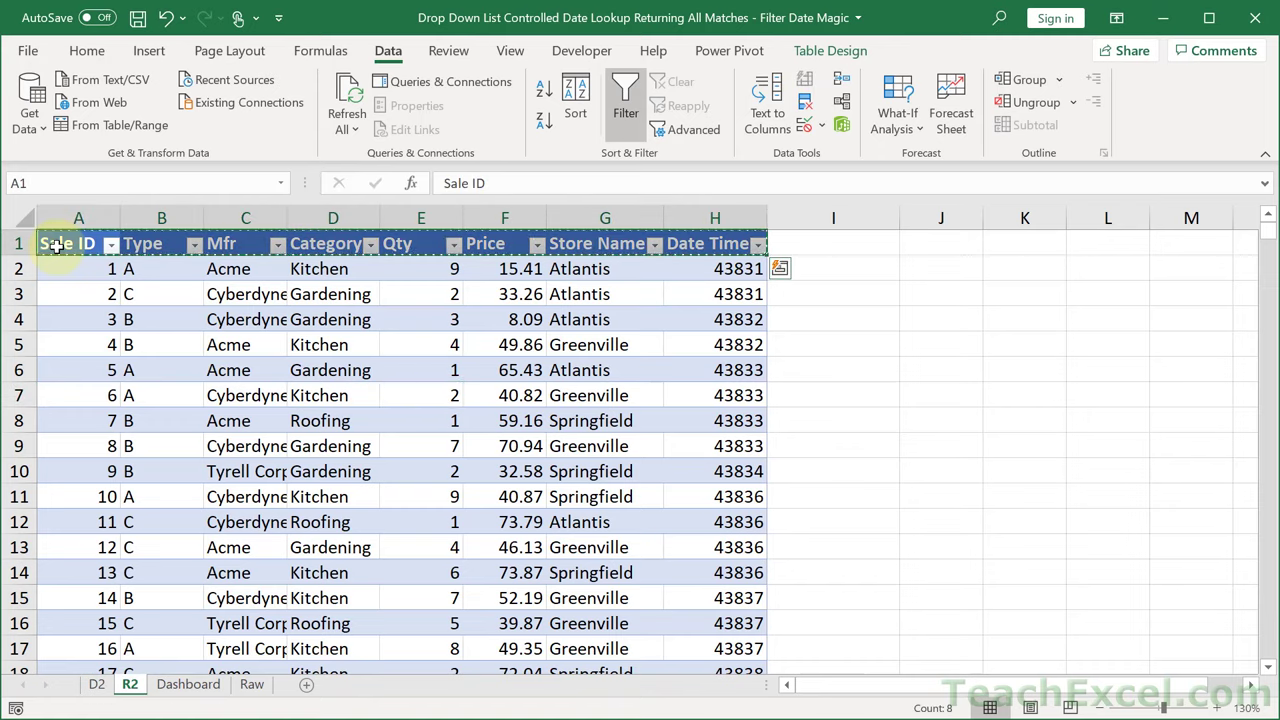
pyautogui.hotkey('ctrl', 'pageup')
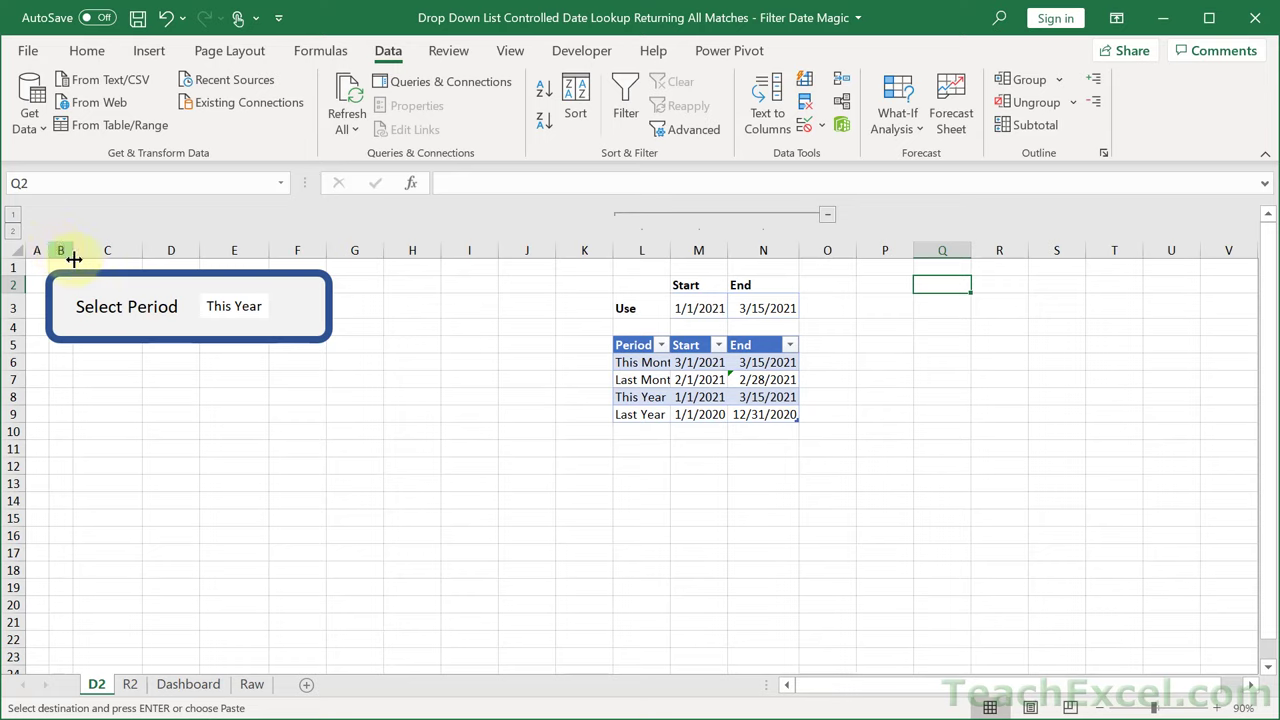
pyautogui.click(100, 381)
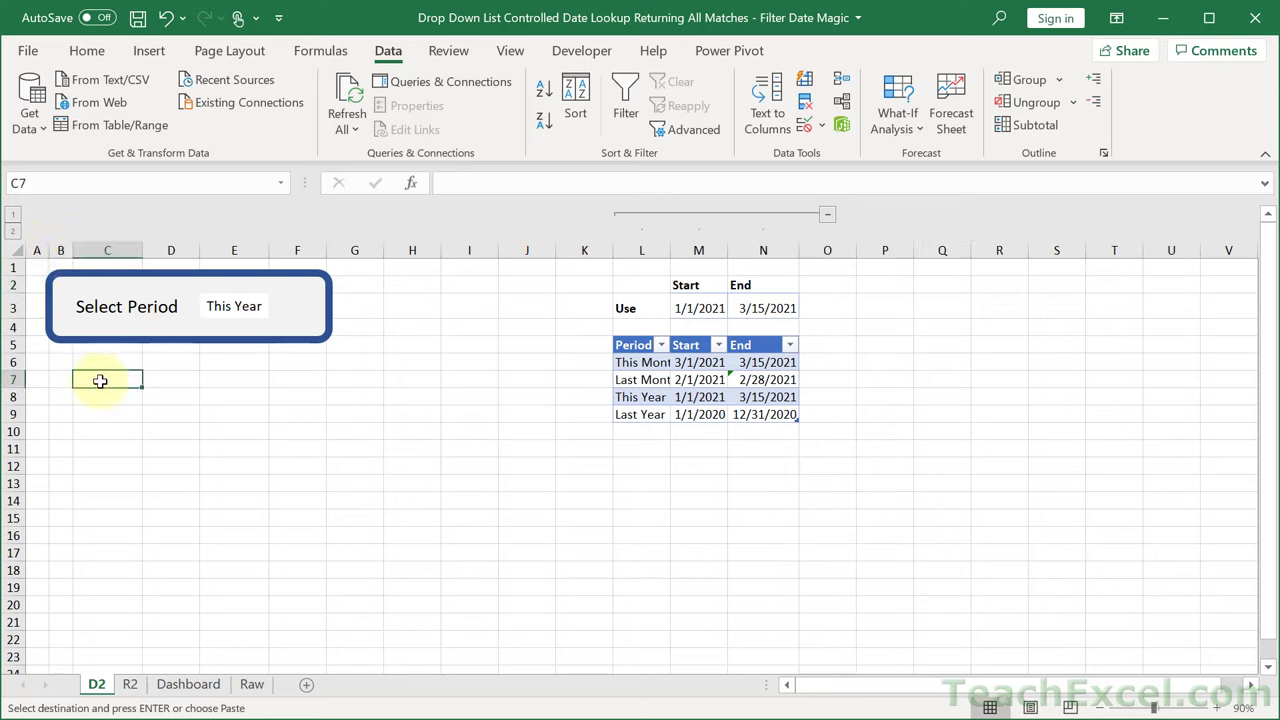
pyautogui.hotkey('alt', 'e')
pyautogui.press('s')
pyautogui.press('v')
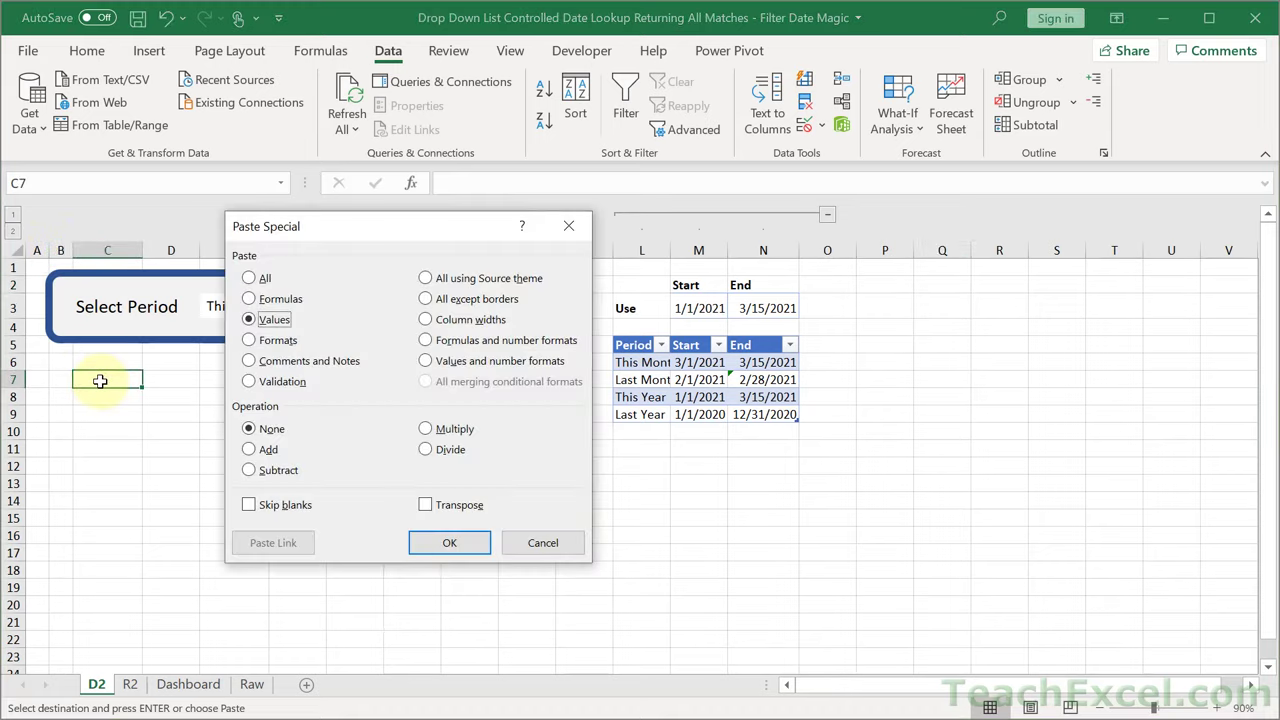
pyautogui.press('Return')
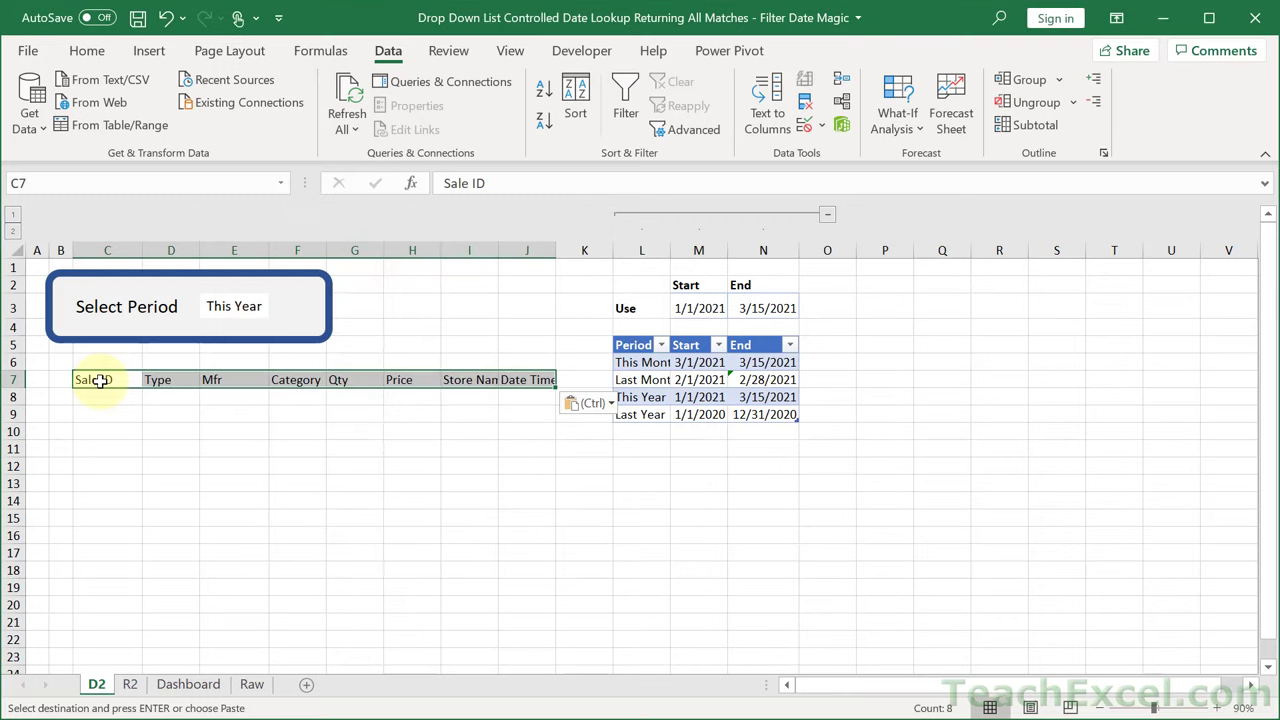
# Make the header row C7:J7 bold and widen columns I and J to fit the Store Name and Date Time headings.
pyautogui.hotkey('ctrl', 'b')
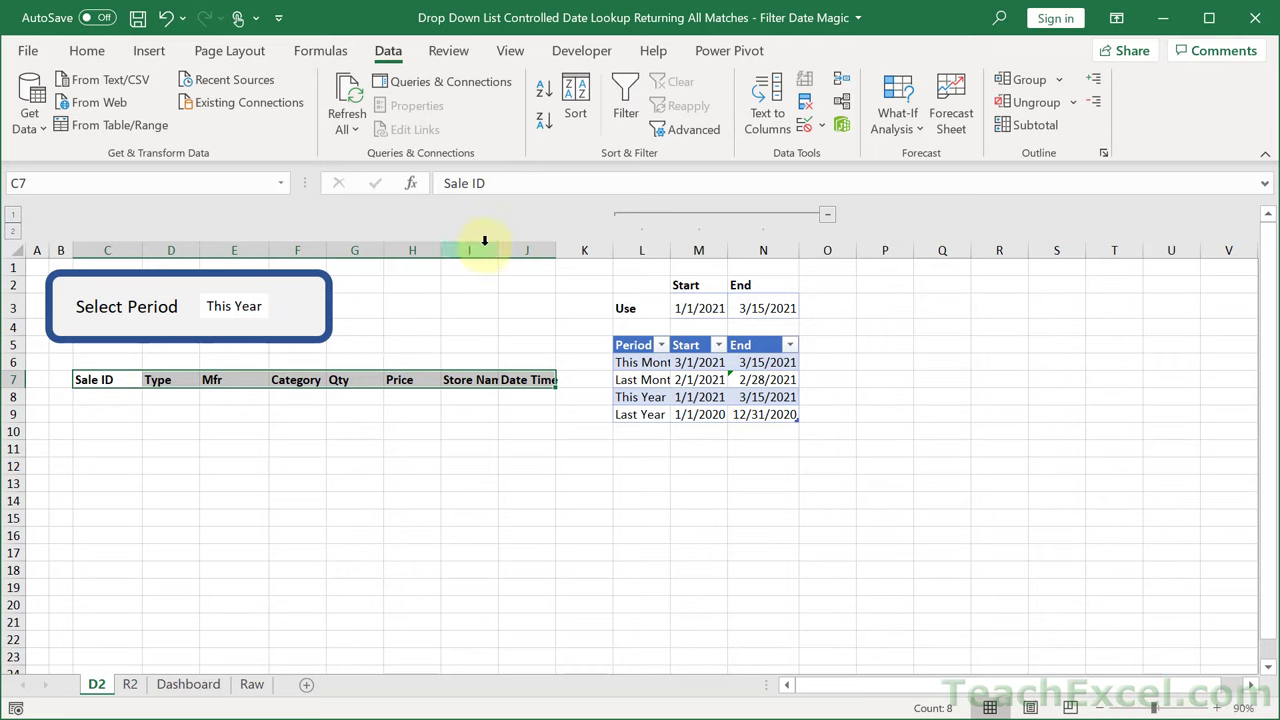
pyautogui.moveTo(500, 250); pyautogui.dragTo(601, 250)
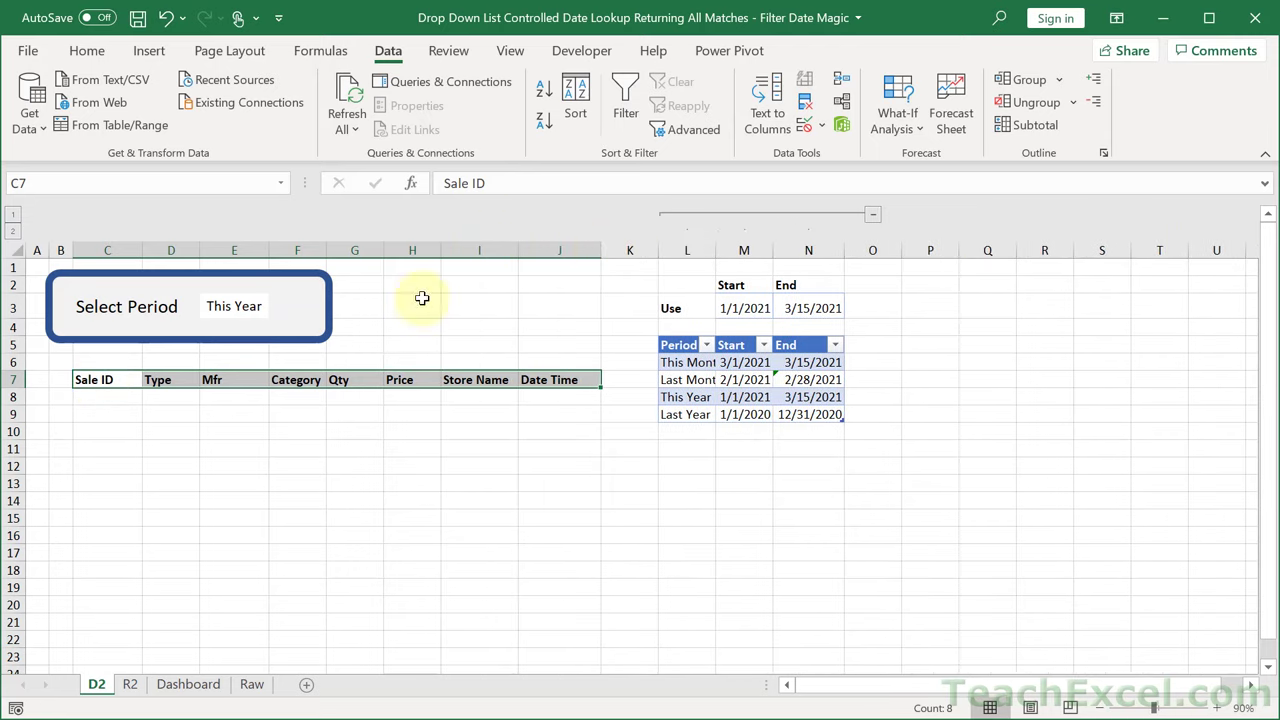
# Start a FILTER formula in C8 below the Sale ID header, using the sales table TableRaw1 from sheet R2 as its array.
pyautogui.click(126, 397)
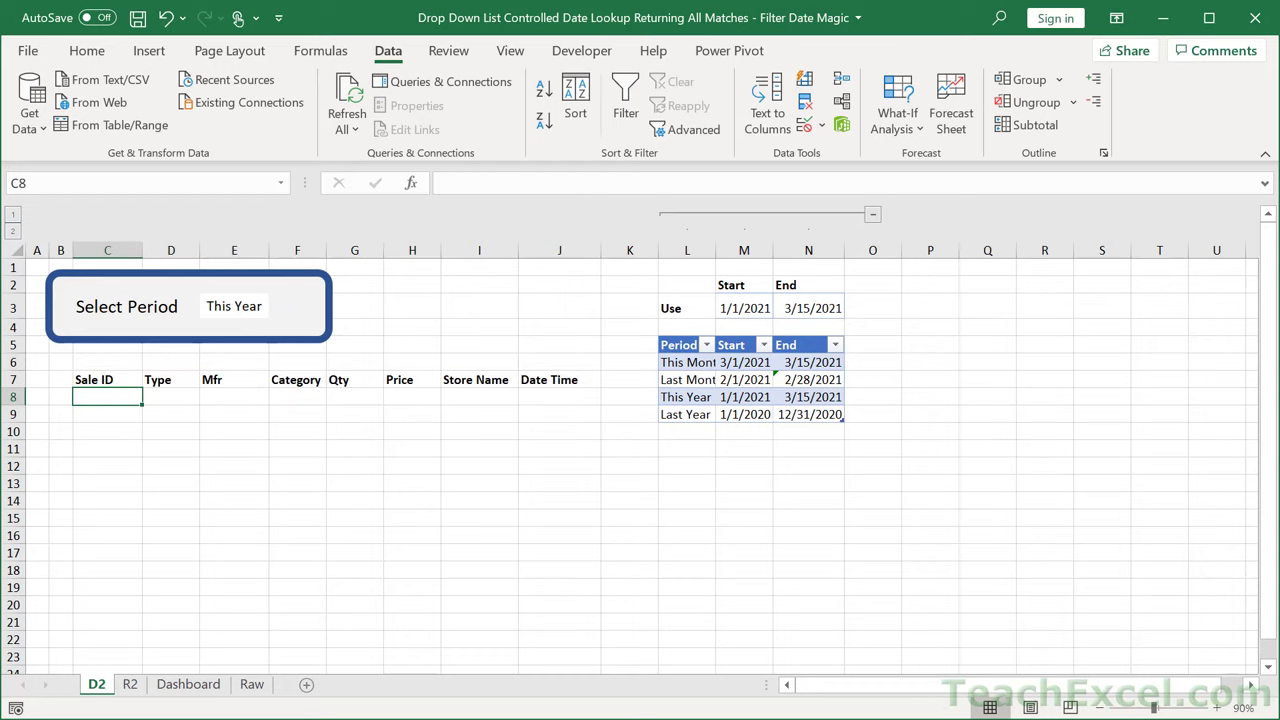
pyautogui.click(1219, 706)
pyautogui.click(1219, 706)
pyautogui.click(1219, 706)
pyautogui.click(1219, 706)
pyautogui.click(1219, 706)
pyautogui.click(1219, 706)
pyautogui.click(1219, 706)
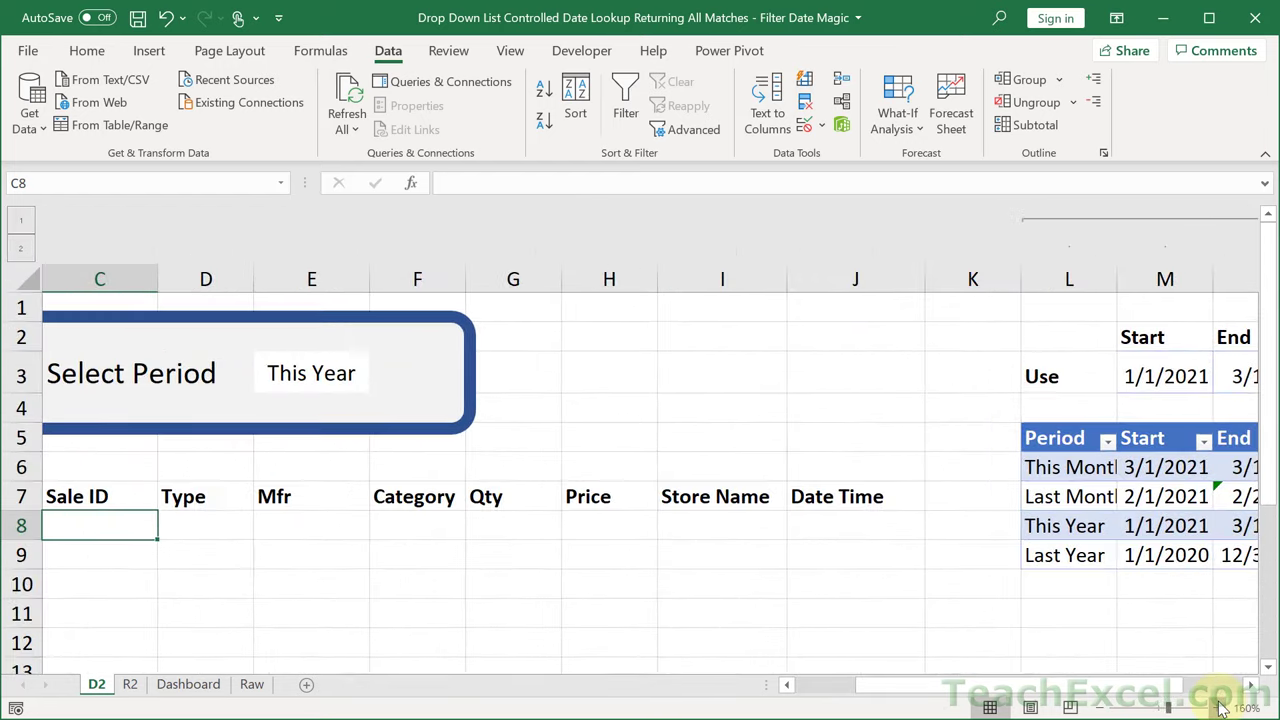
pyautogui.moveTo(1108, 688); pyautogui.dragTo(1075, 688)
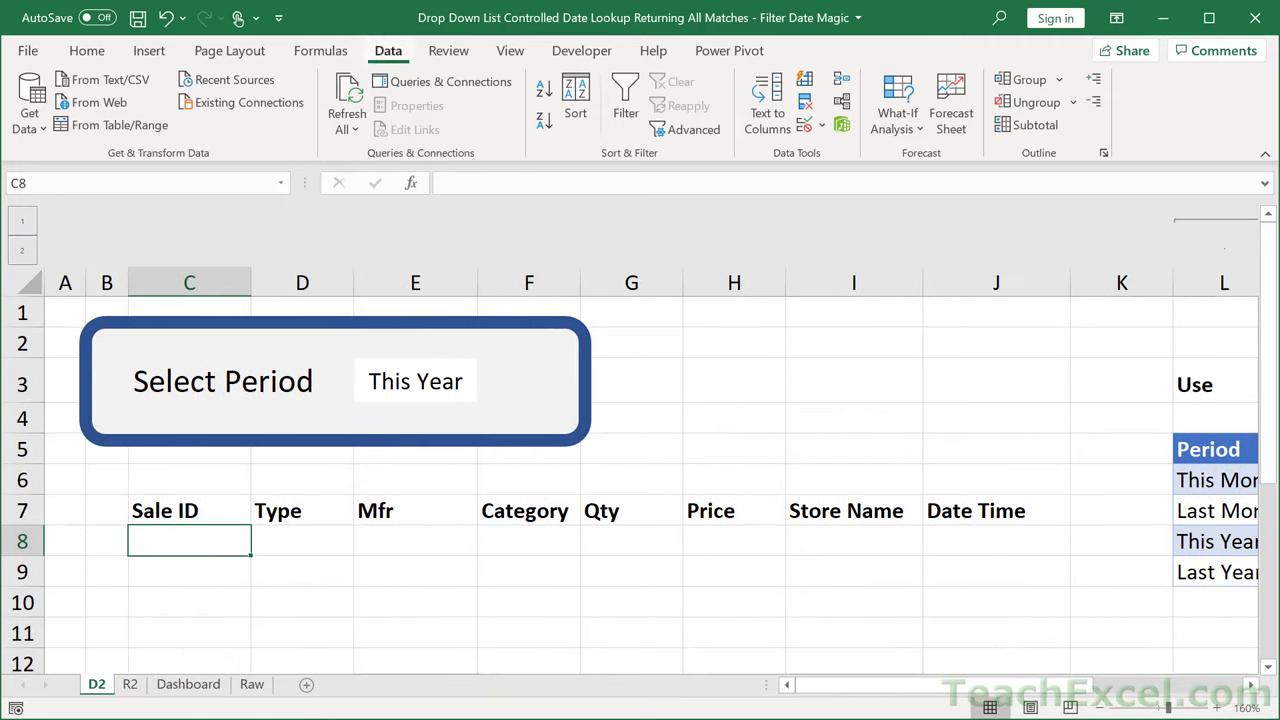
pyautogui.doubleClick(388, 50)
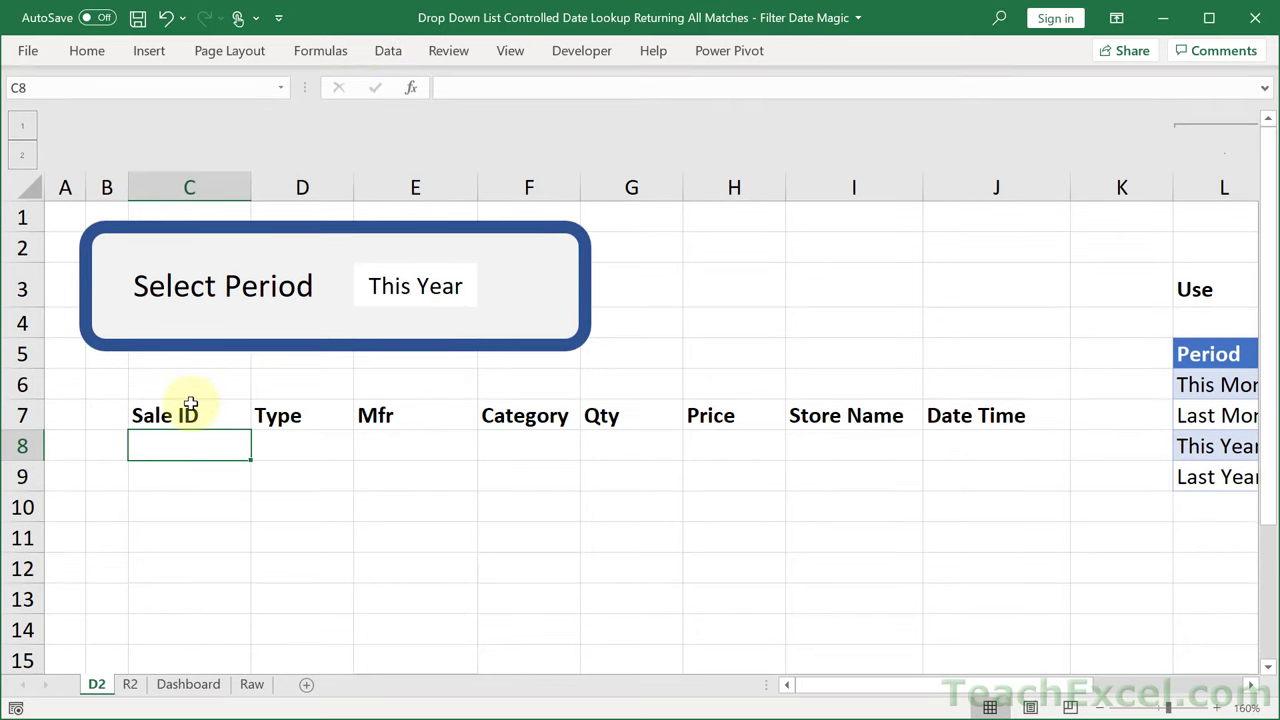
pyautogui.scroll(4, 190, 403)
pyautogui.write('=filt')
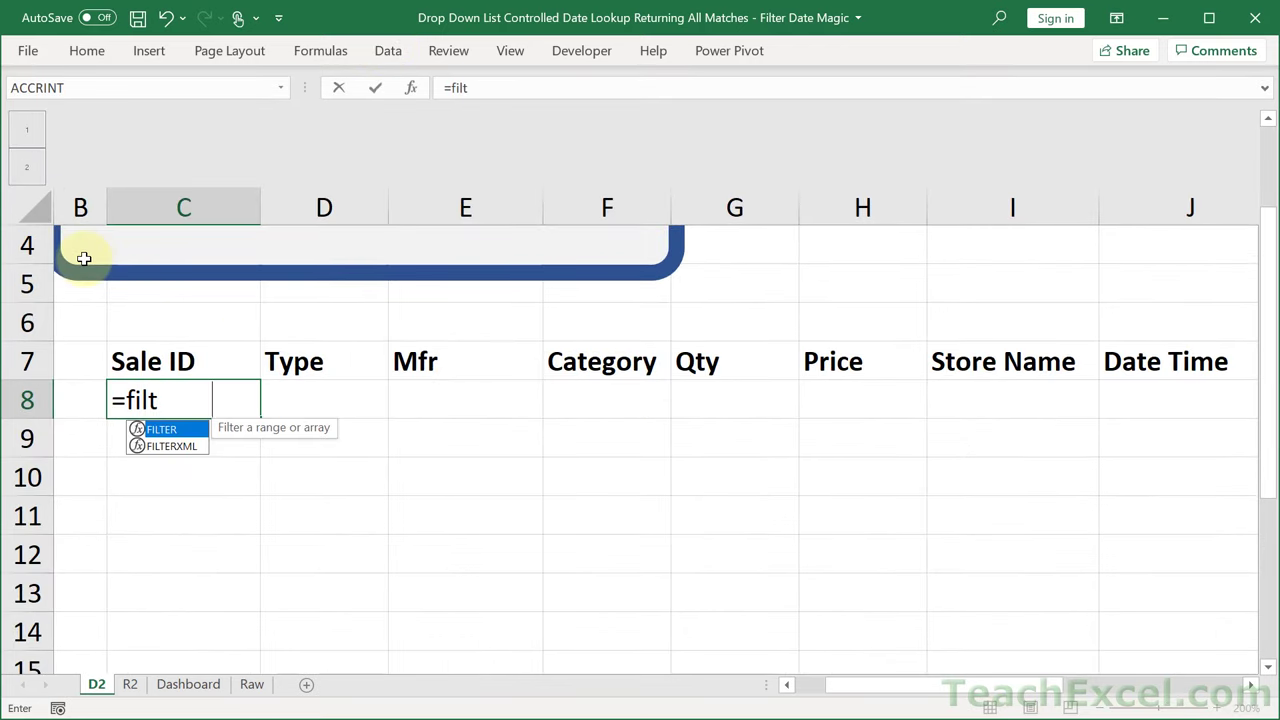
pyautogui.press('Tab')
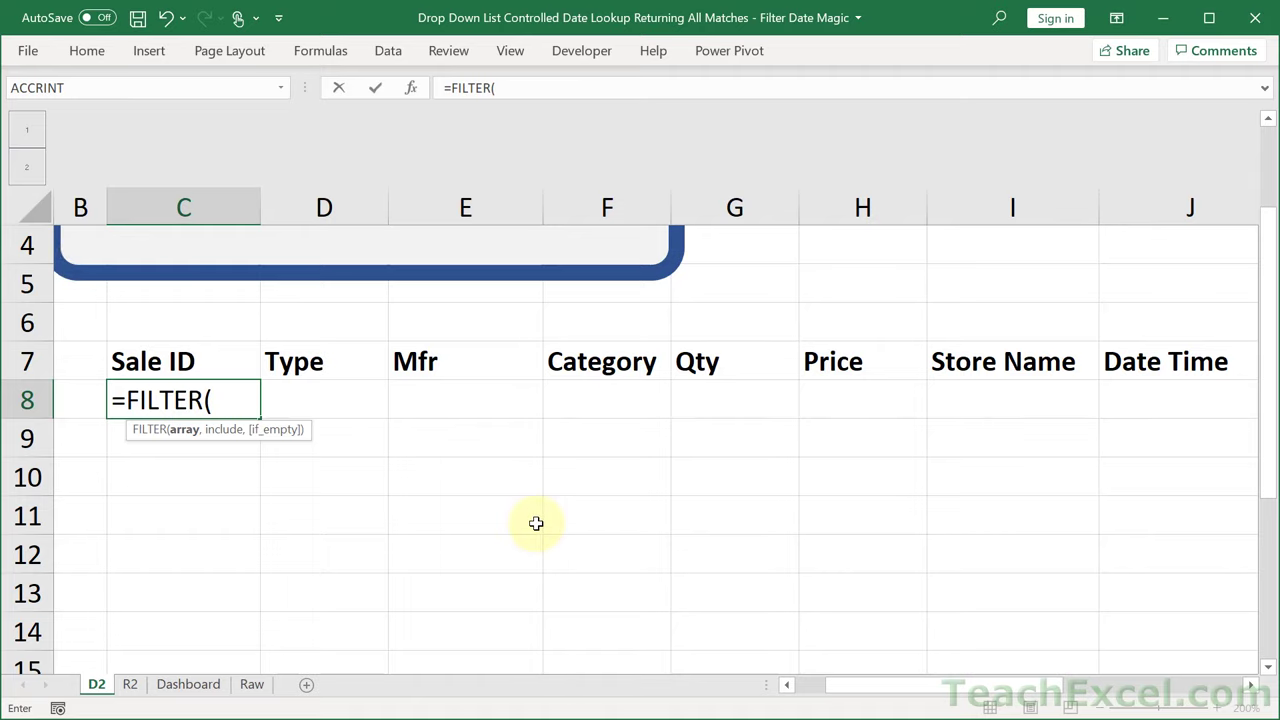
pyautogui.click(131, 685)
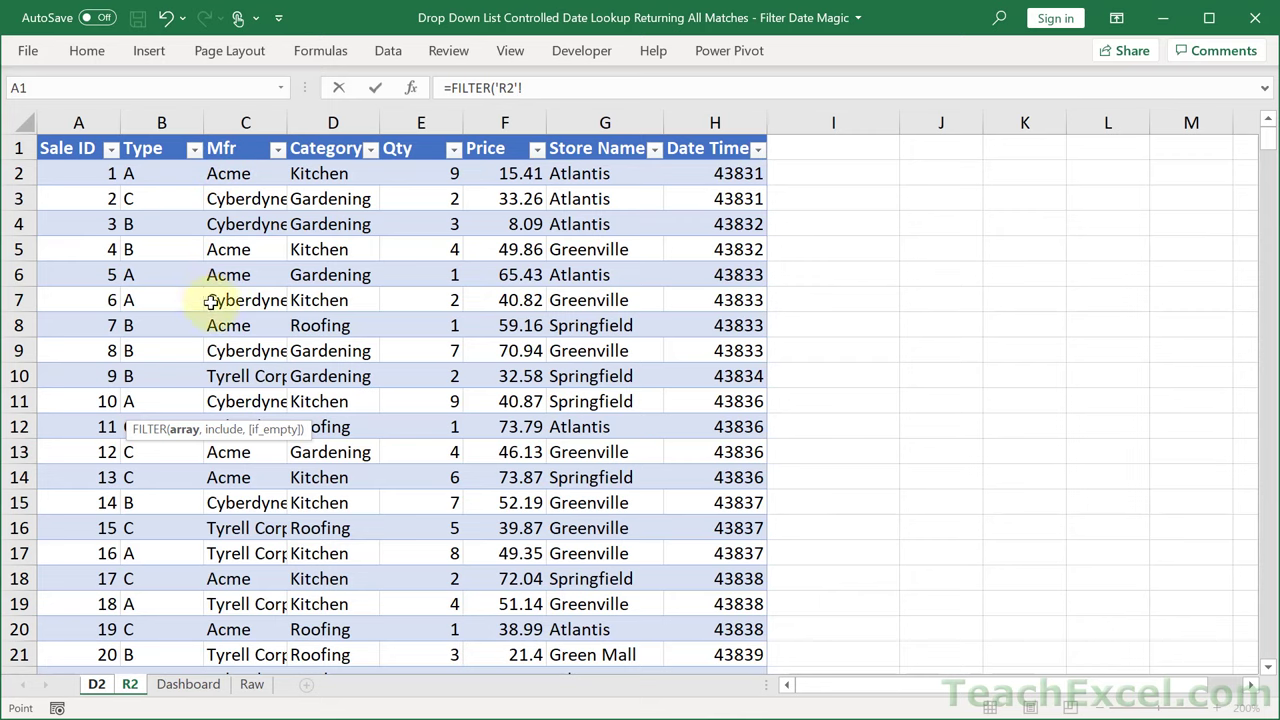
pyautogui.moveTo(65, 172); pyautogui.dragTo(757, 474)
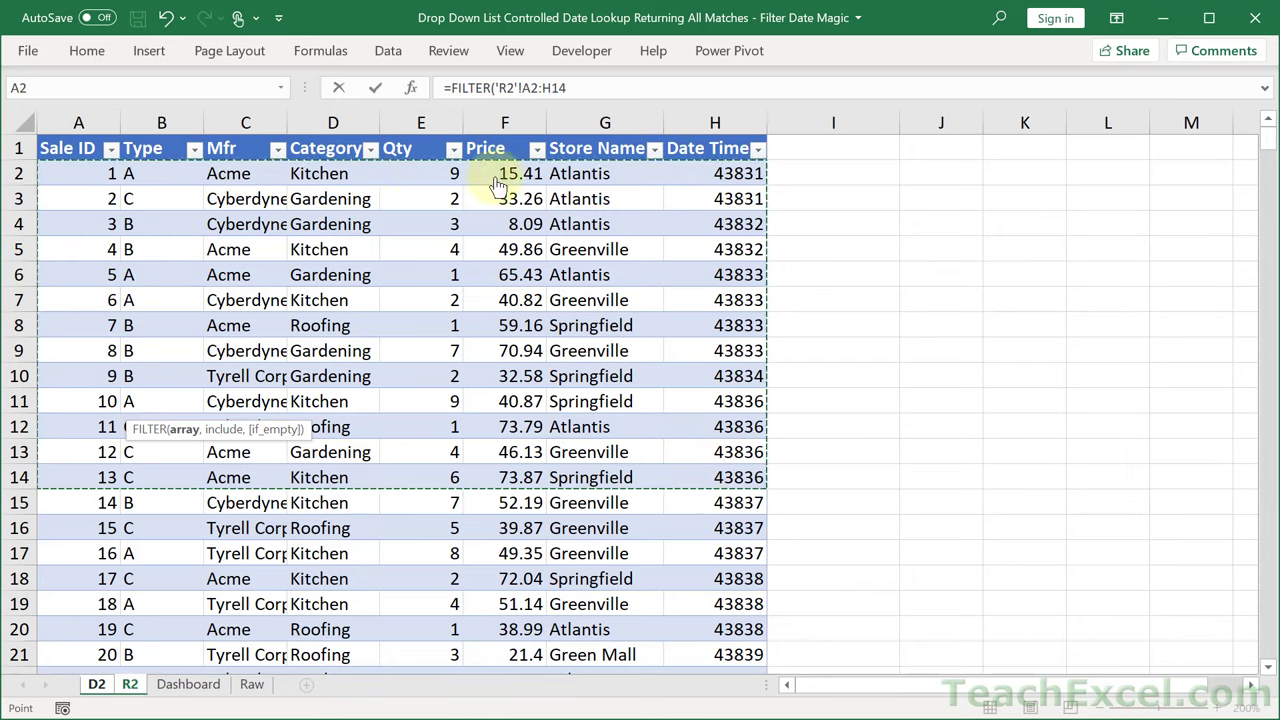
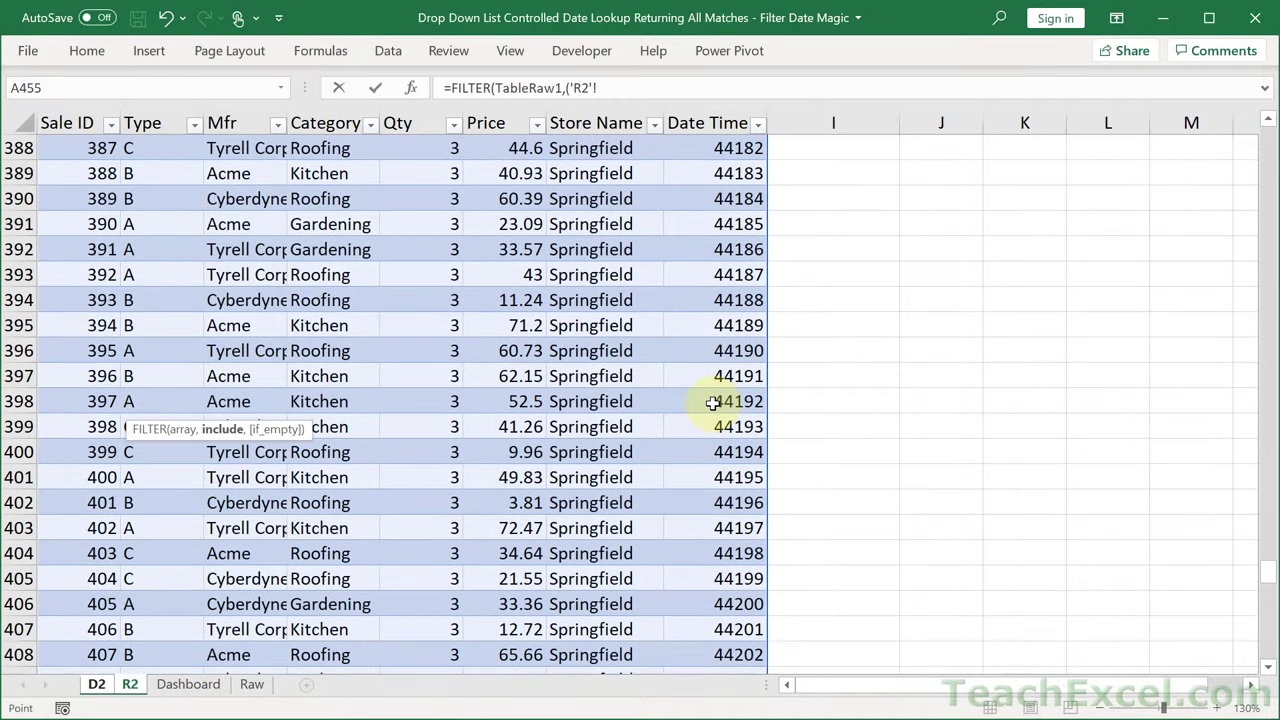
# Begin the formula's first include condition with the table's whole Date Time column and a greater-than-or-equal comparison: (TableRaw1[Date Time]>=.
pyautogui.click(712, 403)
pyautogui.hotkey('ctrl', 'Up')
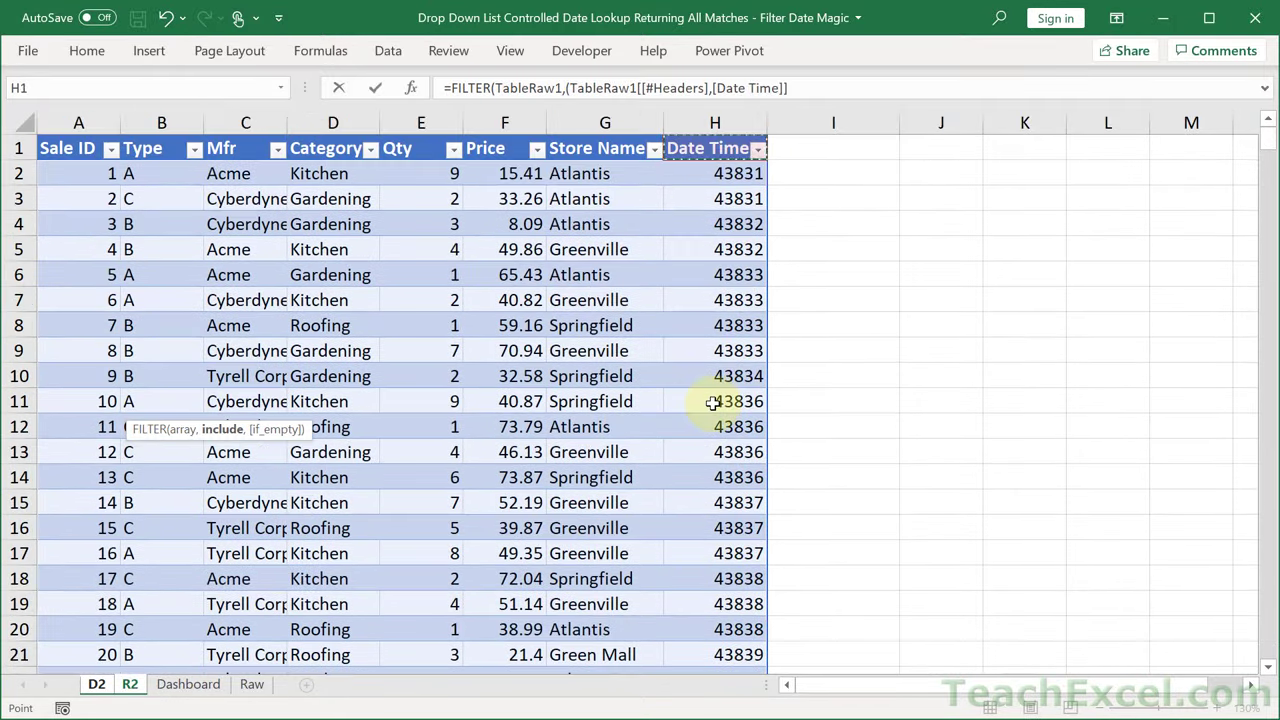
pyautogui.press('Down')
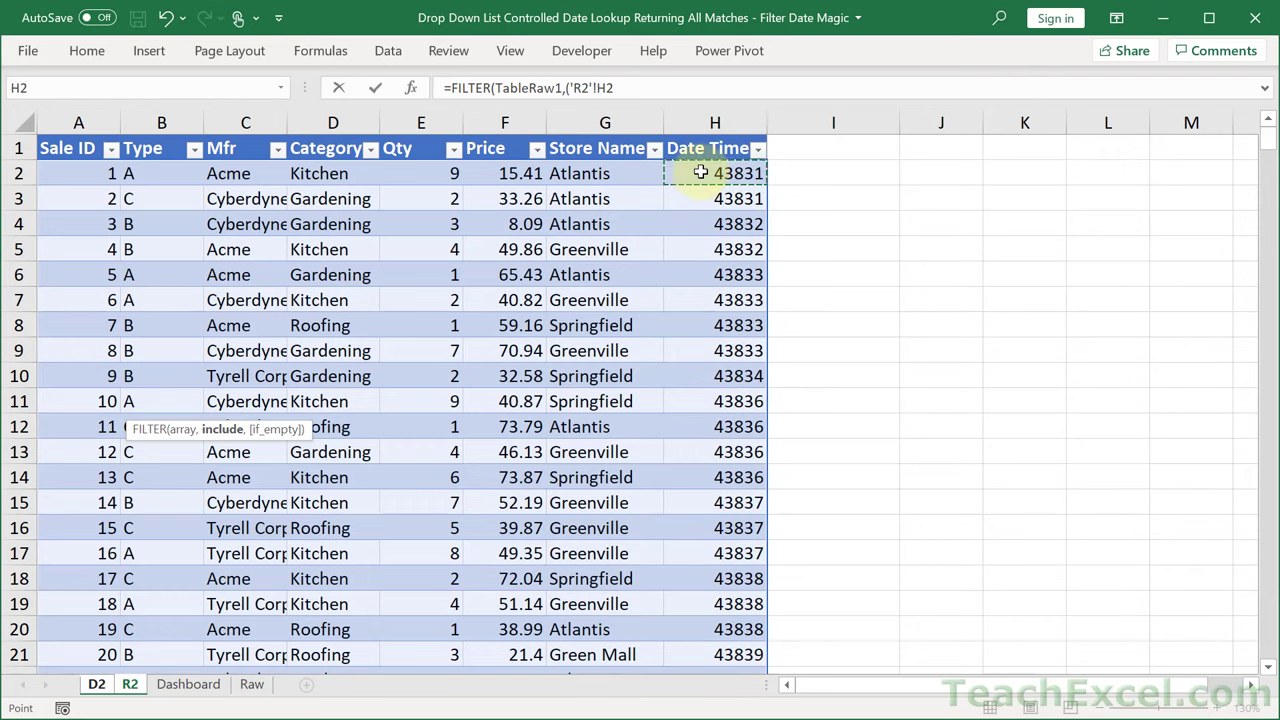
pyautogui.hotkey('ctrl', 'shift', 'Down')
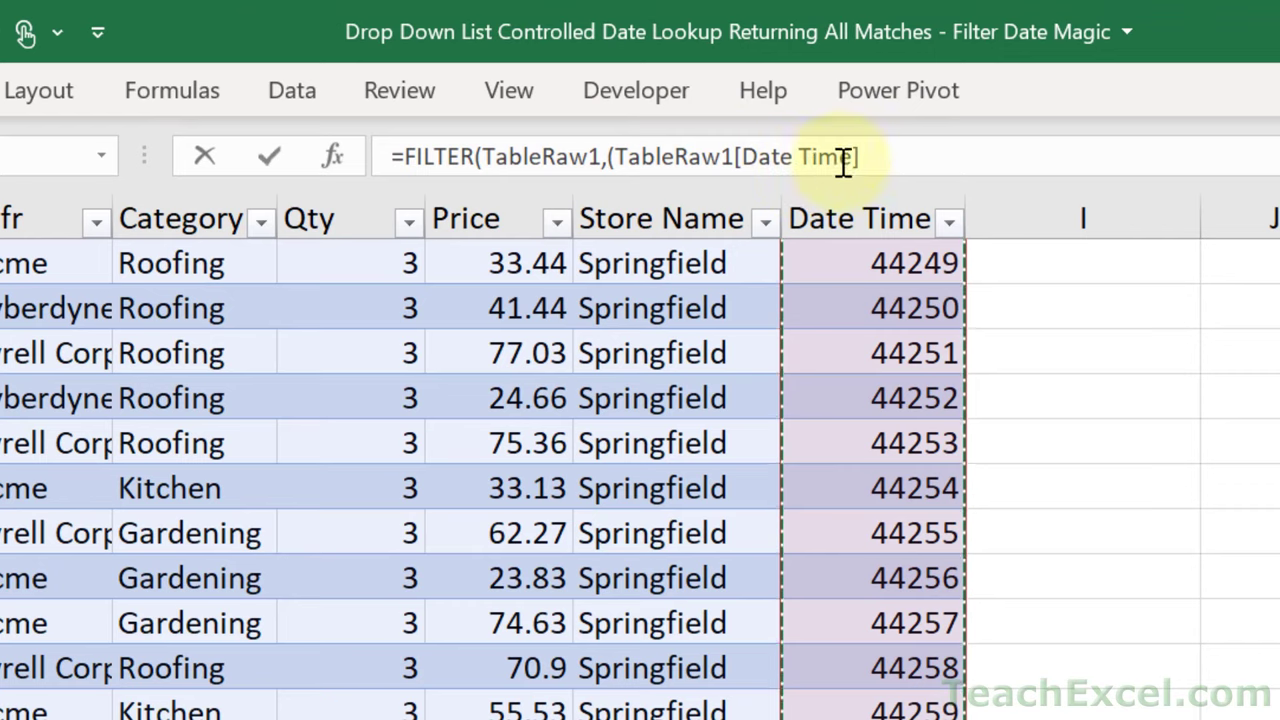
pyautogui.click(901, 158)
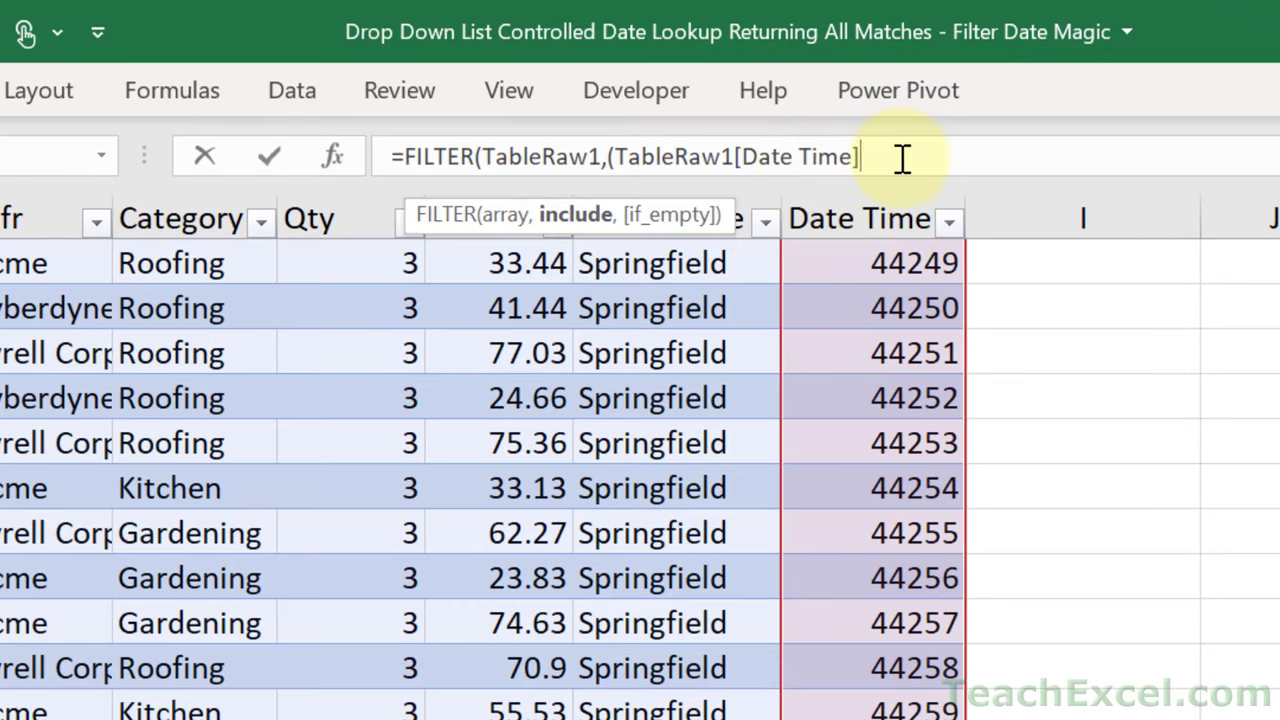
pyautogui.write('>=')
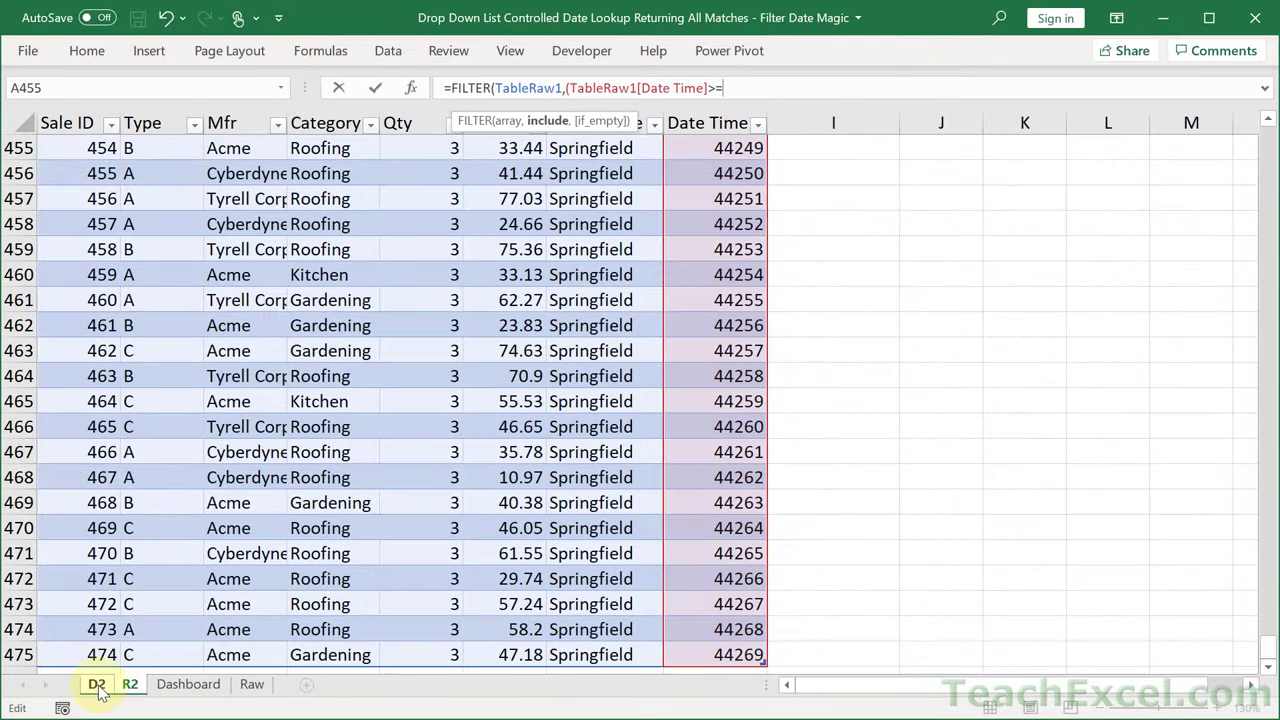
# Reference the Start date in M3 on sheet D2 as the first condition's lower limit.
pyautogui.click(97, 685)
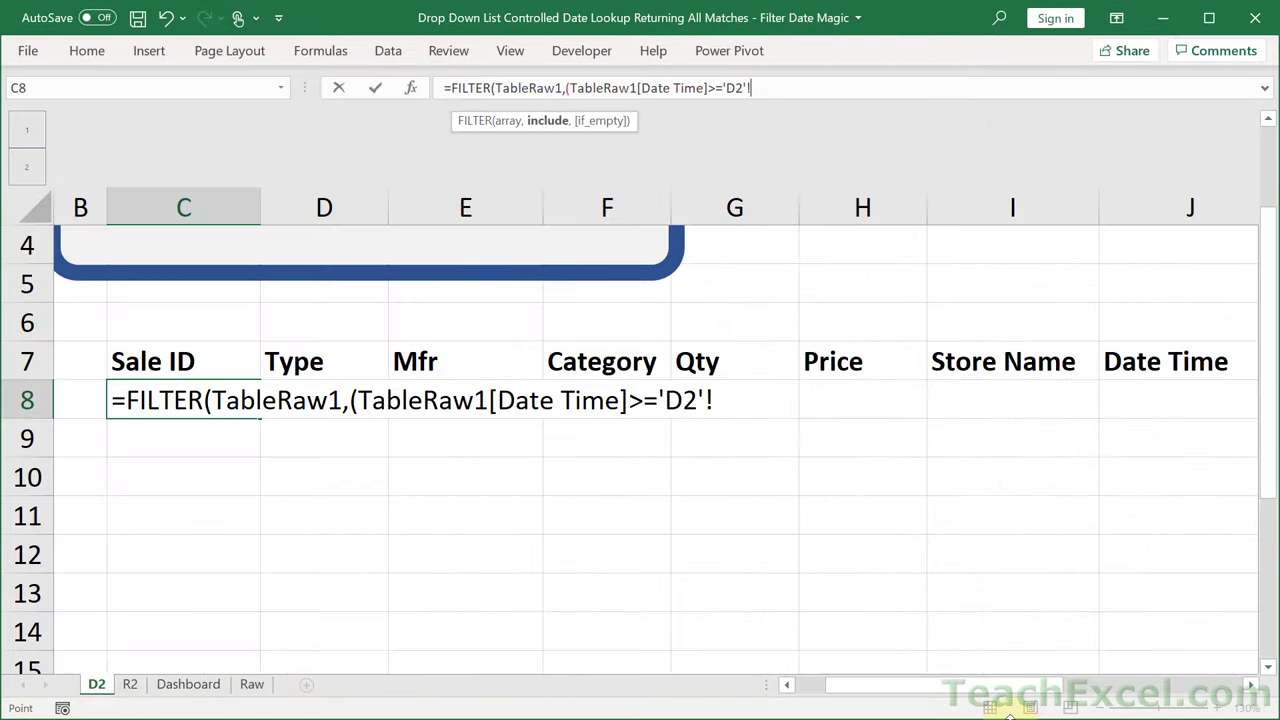
pyautogui.moveTo(1052, 697); pyautogui.dragTo(1052, 697)
pyautogui.moveTo(1210, 685); pyautogui.dragTo(1212, 686)
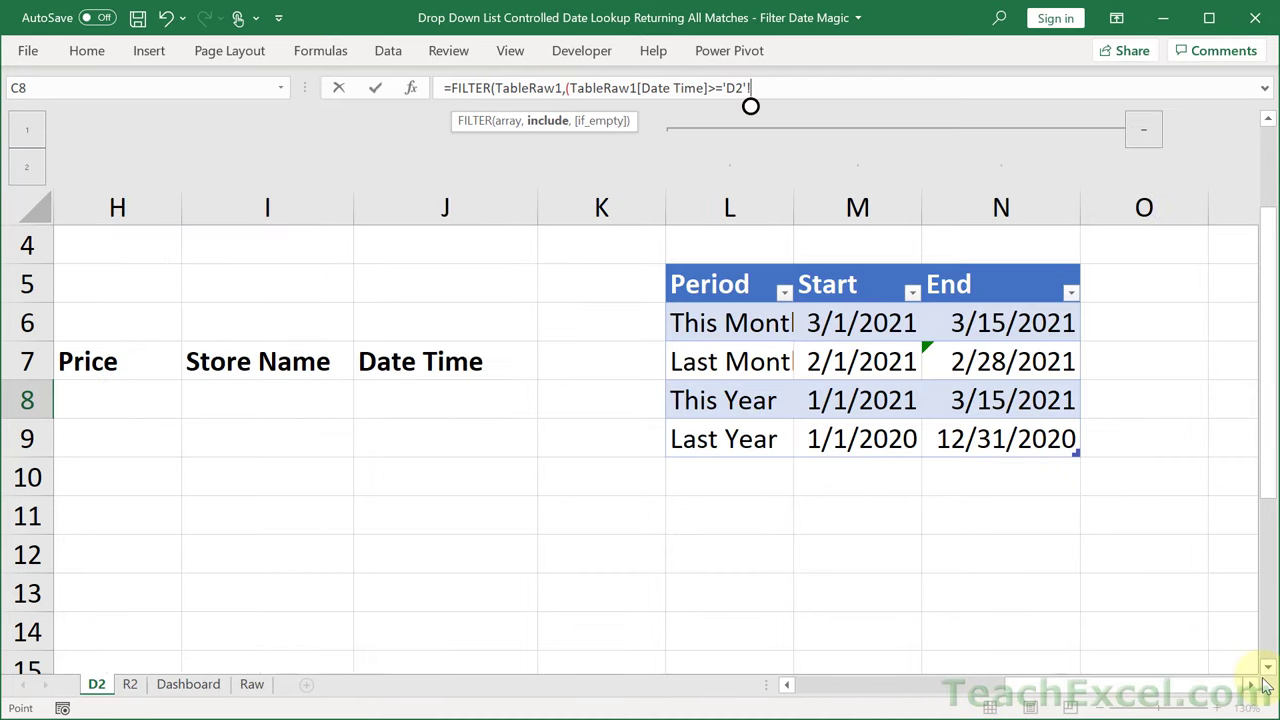
pyautogui.click(1268, 122)
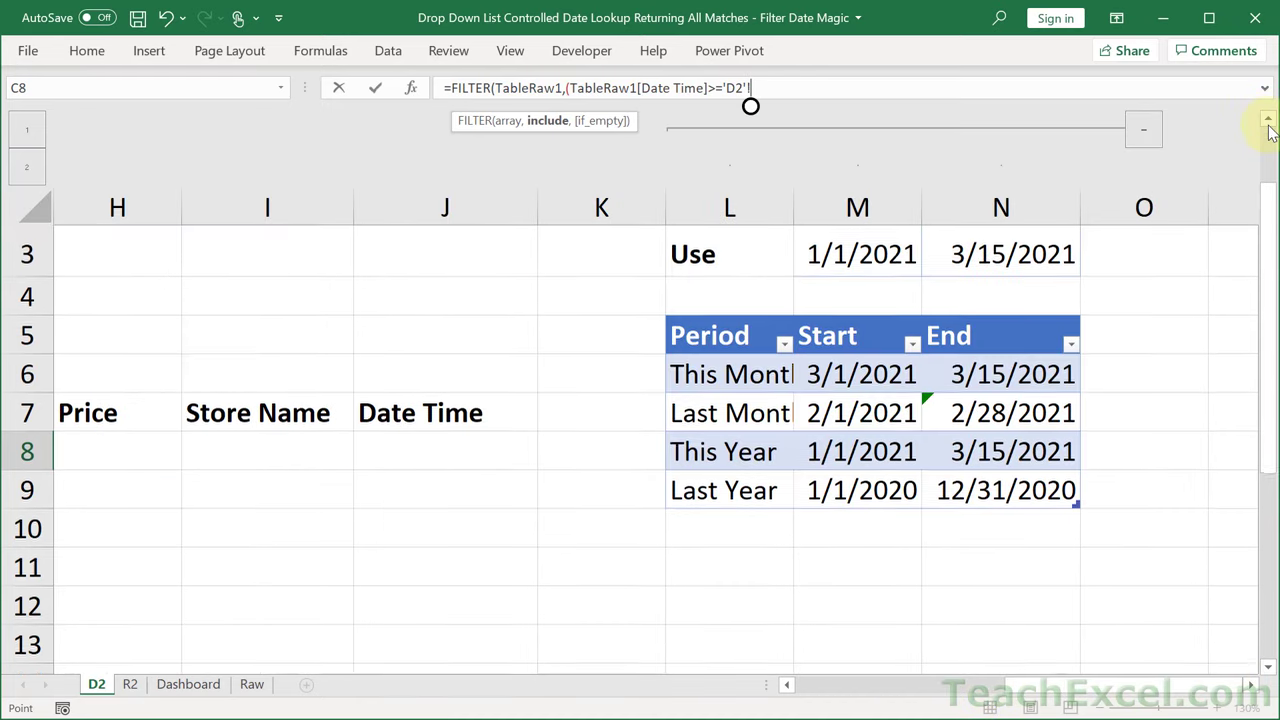
pyautogui.click(1268, 122)
pyautogui.click(1268, 122)
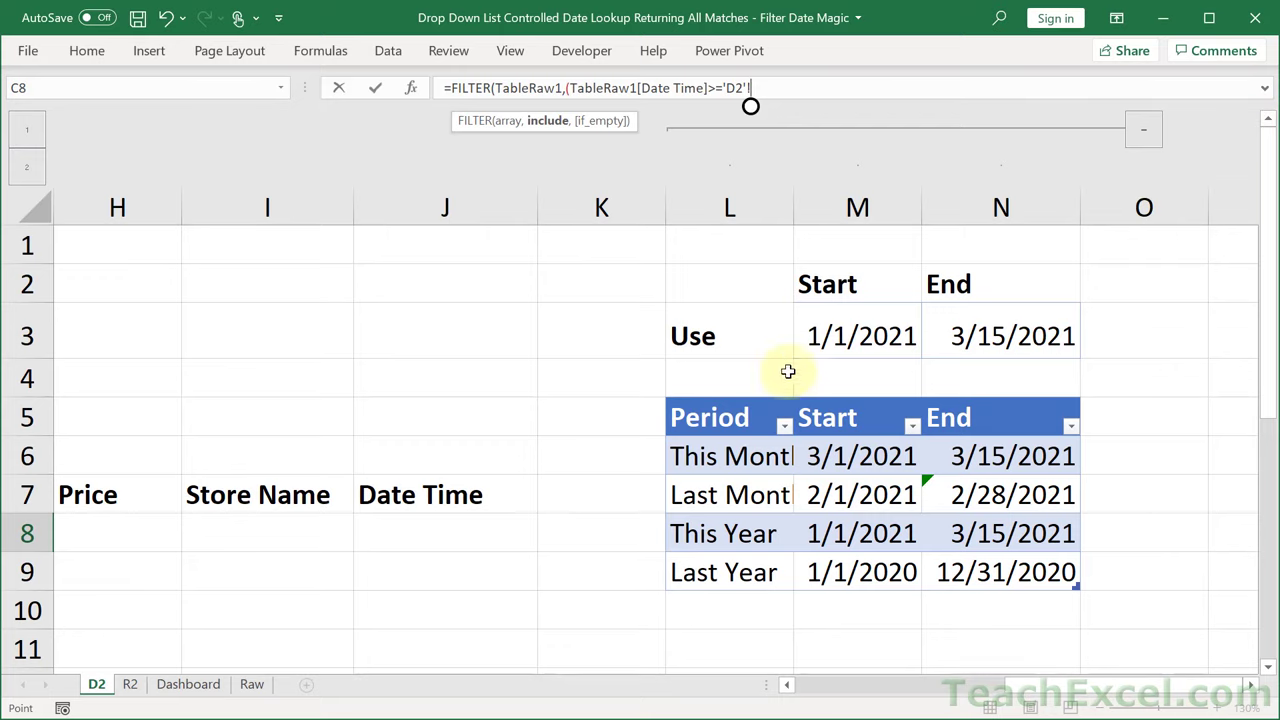
pyautogui.click(851, 338)
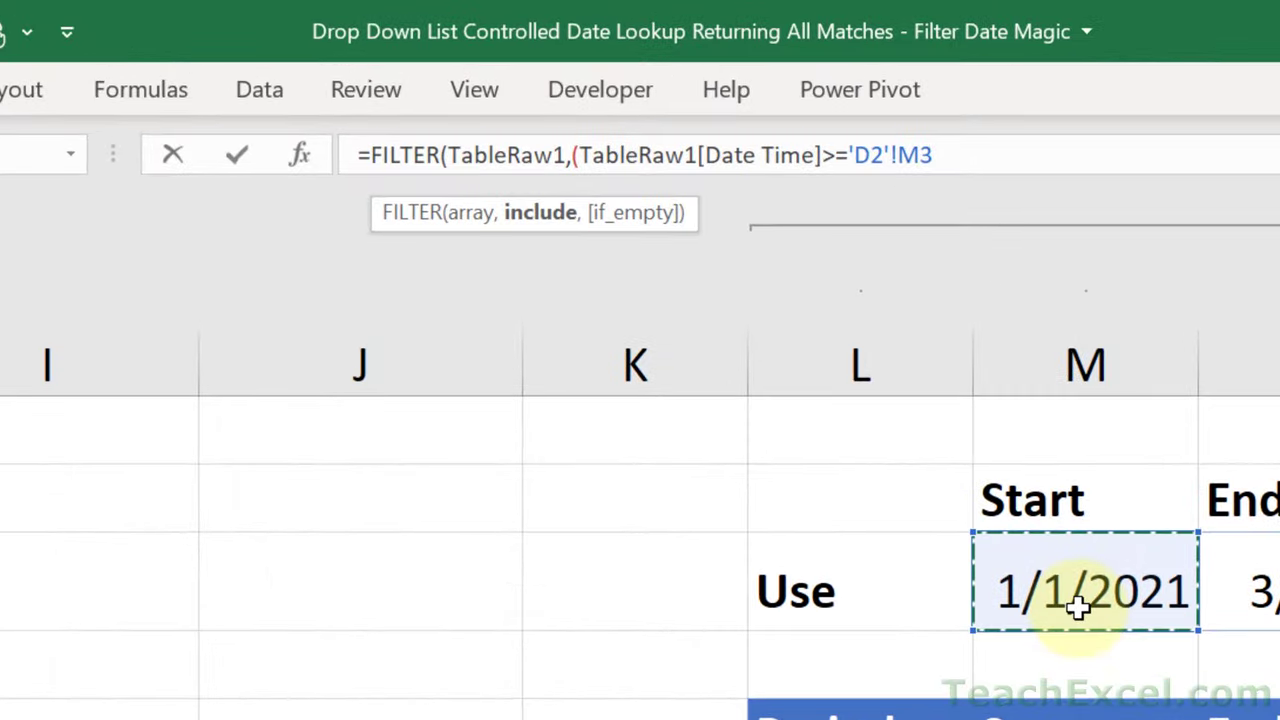
# Close the first condition and multiply it by a second one, (TableRaw1[Date Time]<='D2'!N3), limiting records to the End date.
pyautogui.write(')*(')
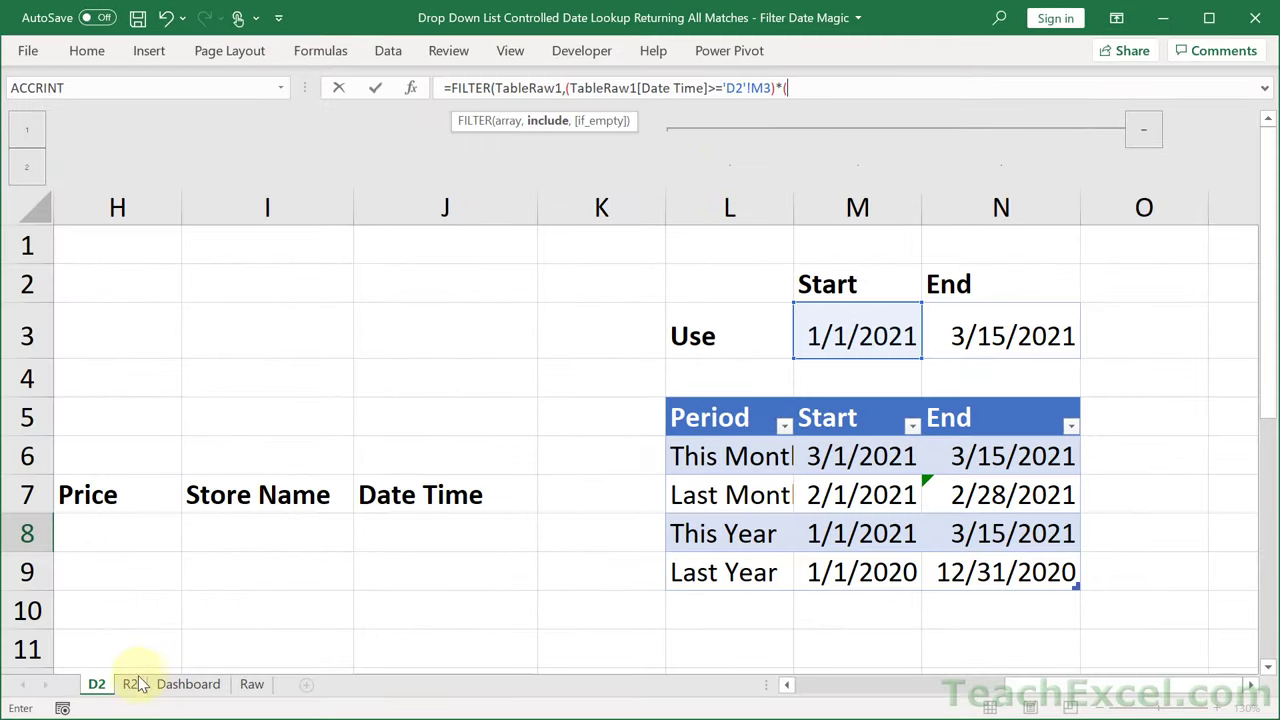
pyautogui.click(132, 686)
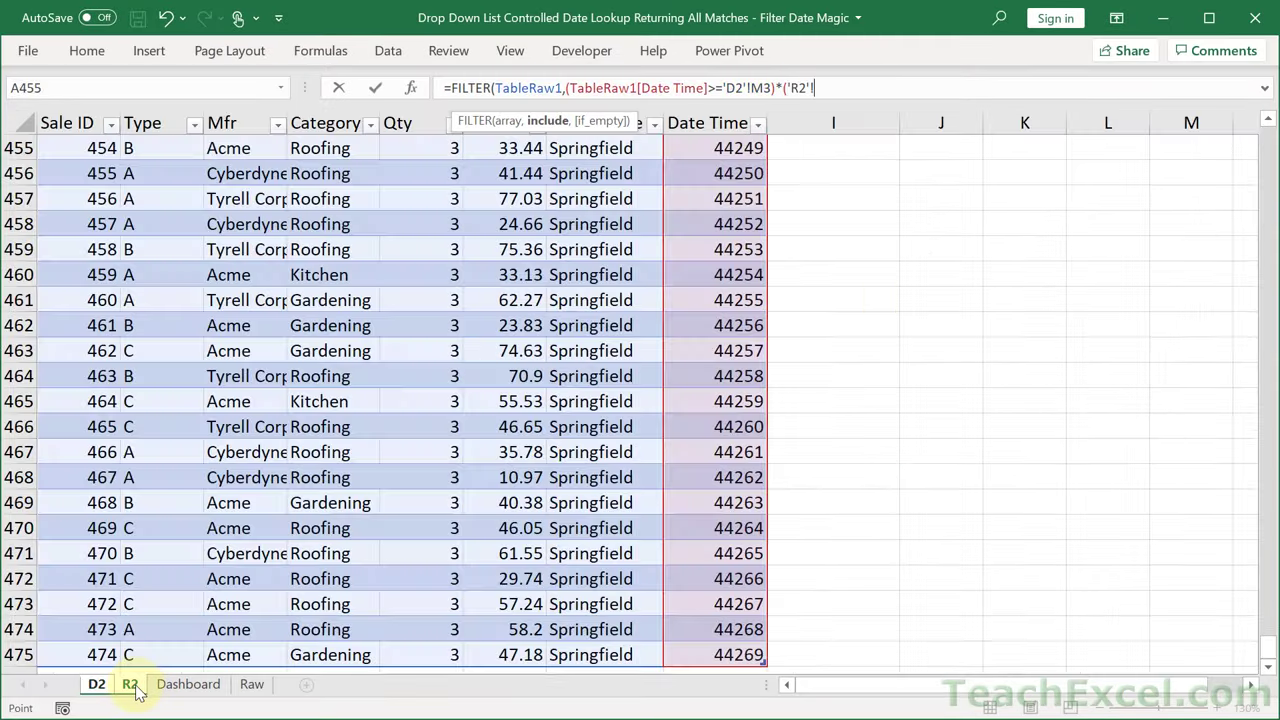
pyautogui.click(715, 655)
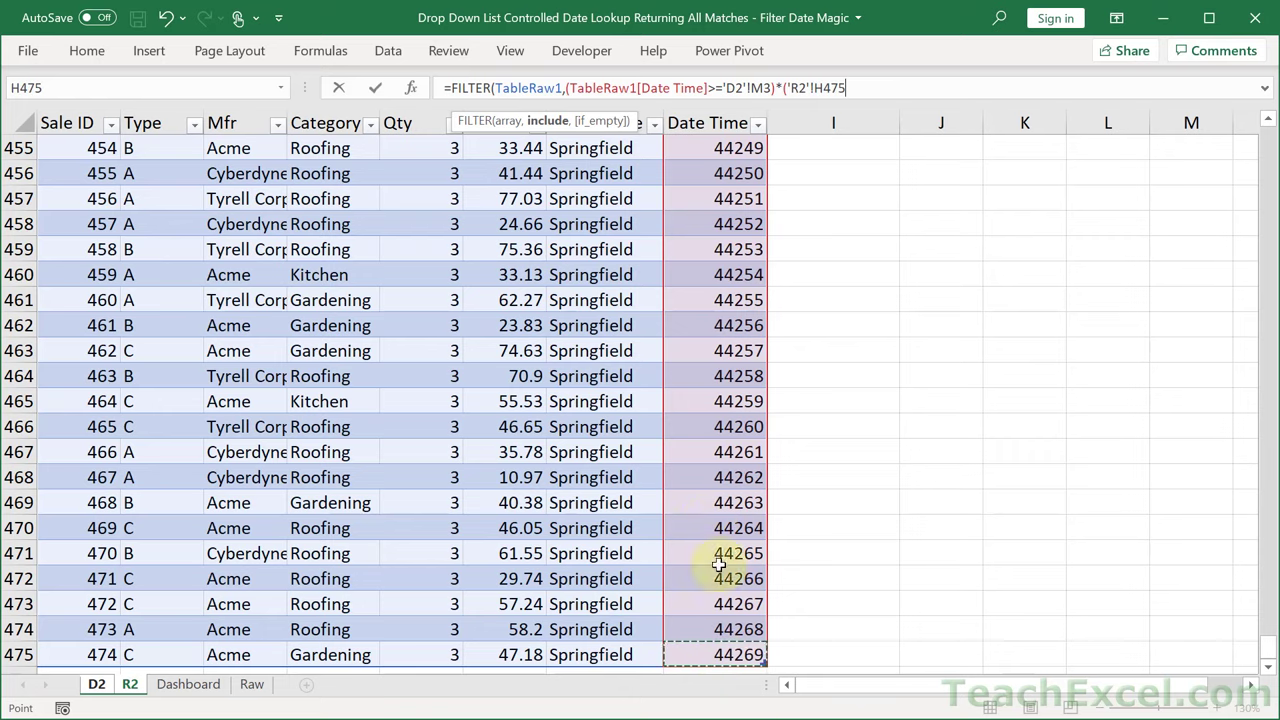
pyautogui.scroll(-2, 866, 491)
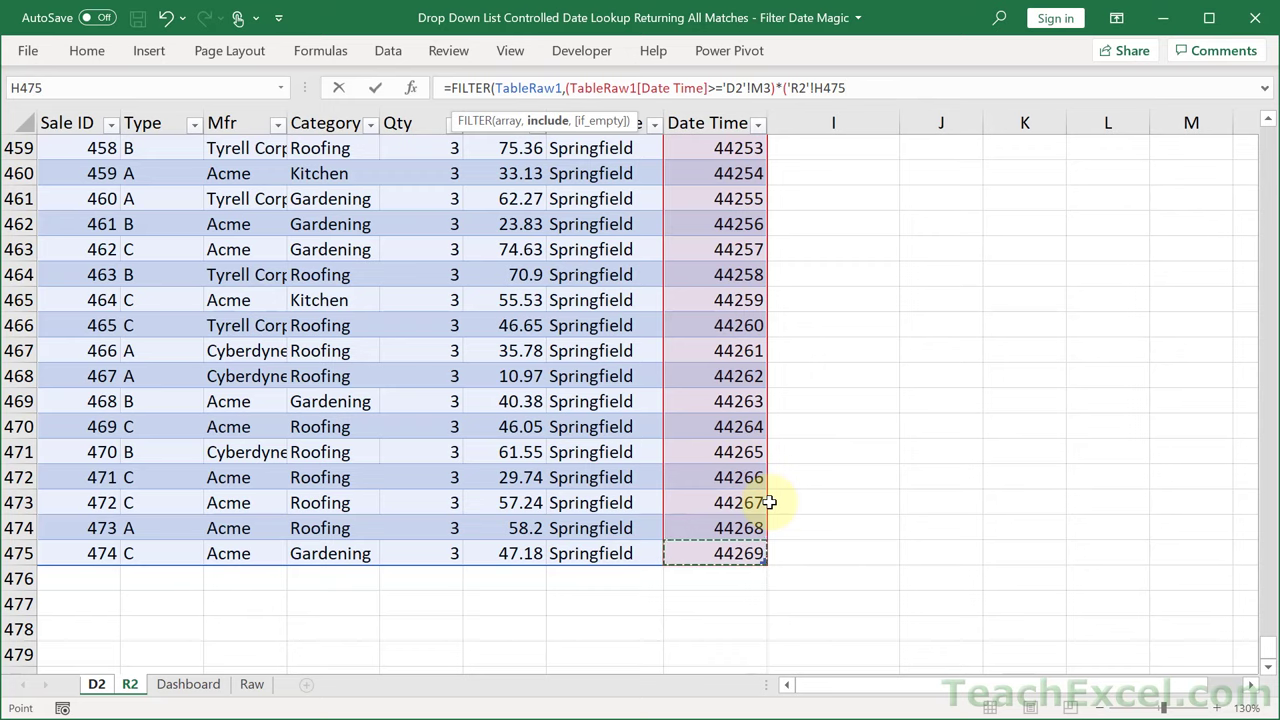
pyautogui.hotkey('ctrl', 'shift', 'Up')
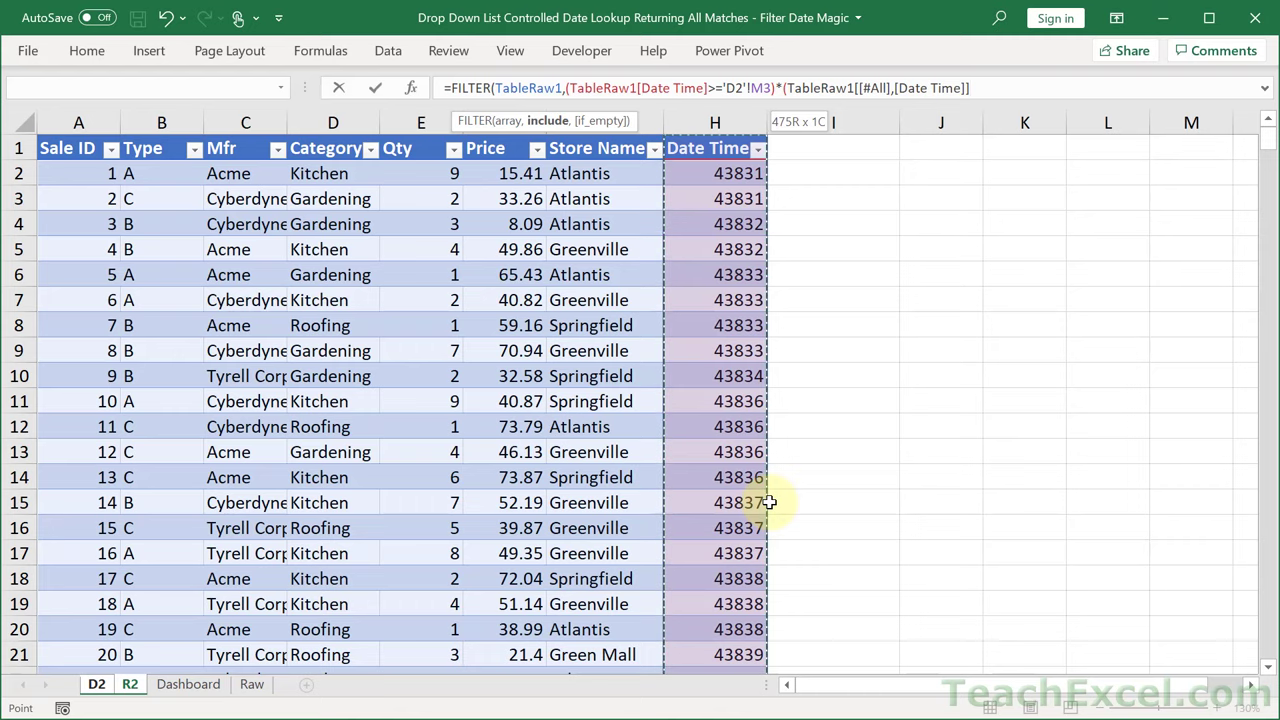
pyautogui.click(700, 150)
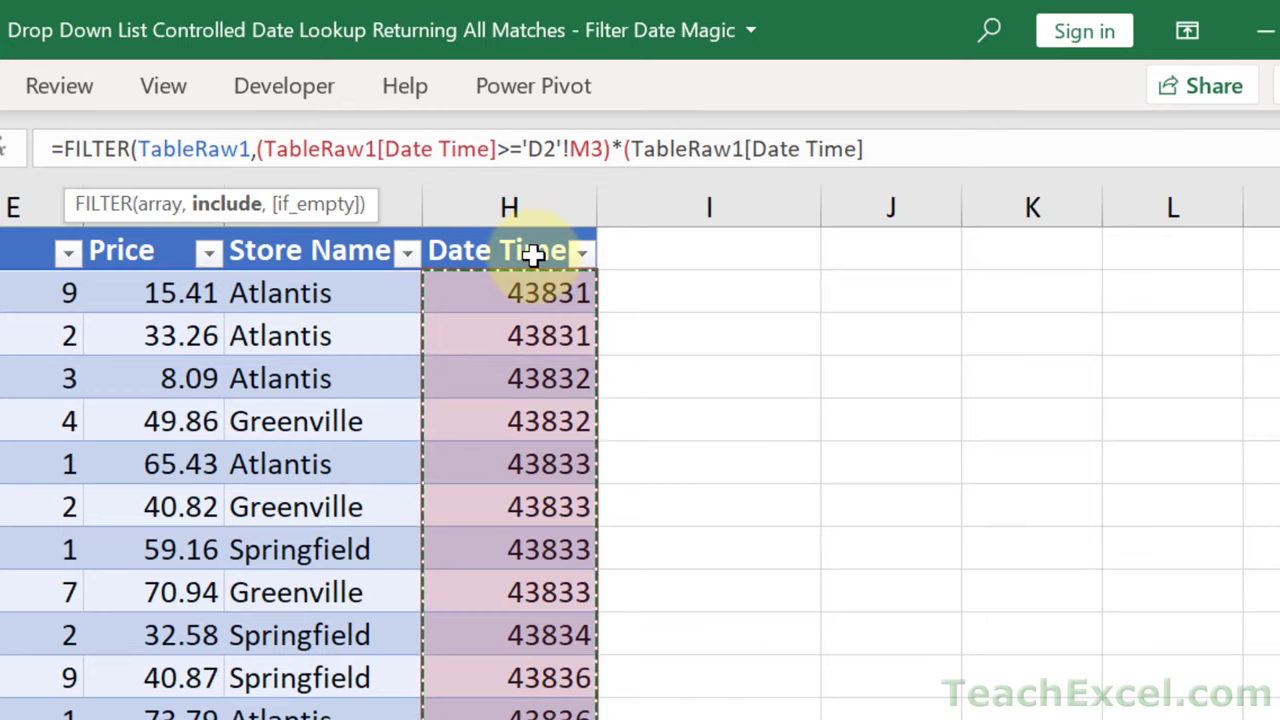
pyautogui.write('<=')
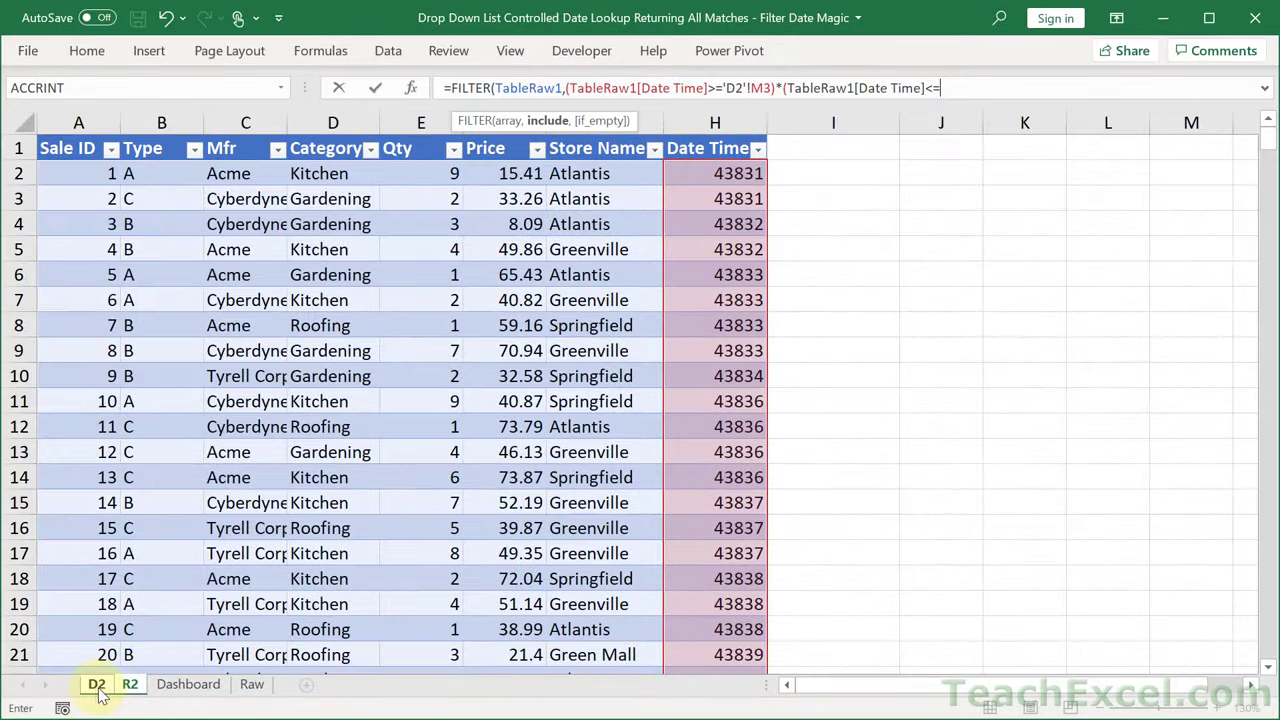
pyautogui.click(97, 684)
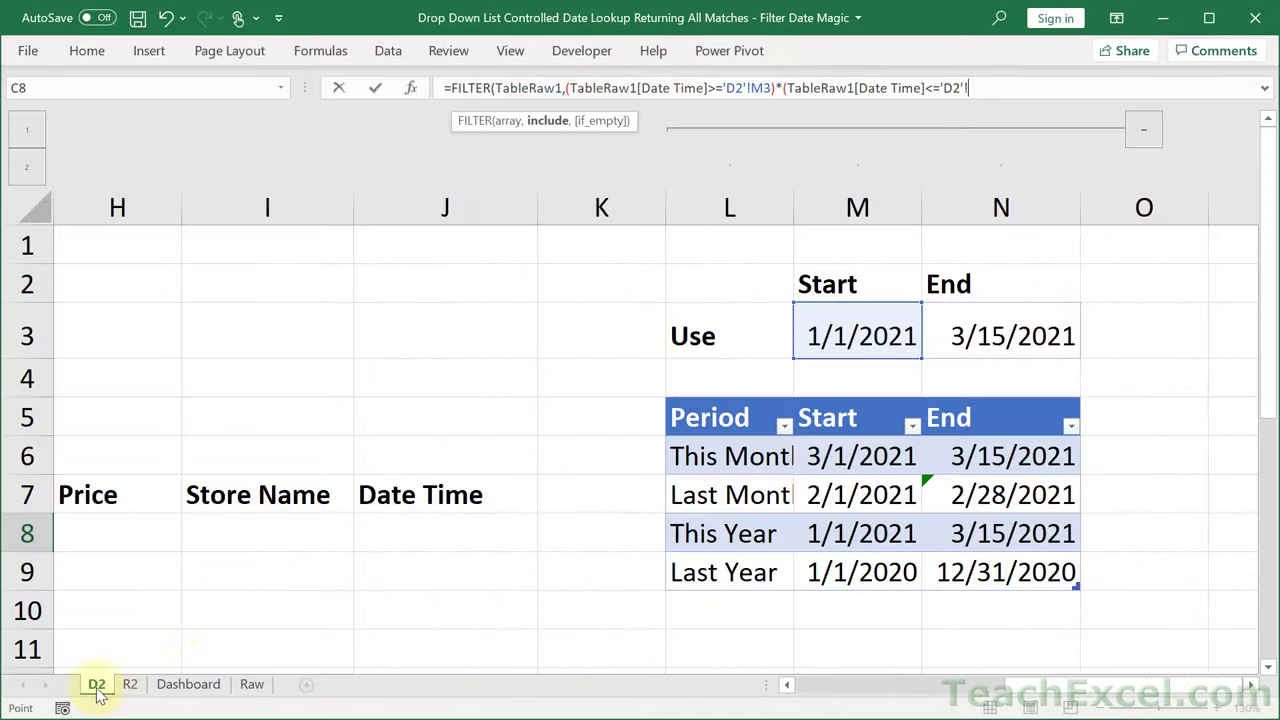
pyautogui.click(1007, 324)
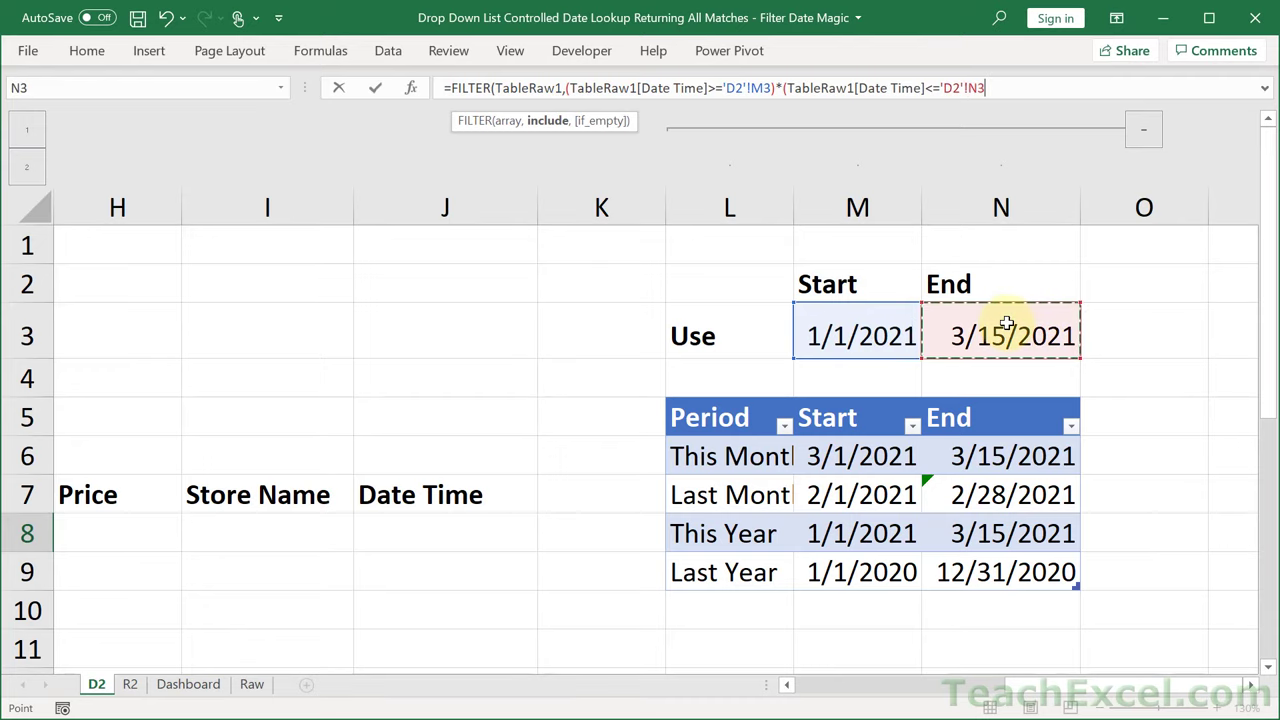
pyautogui.write(')')
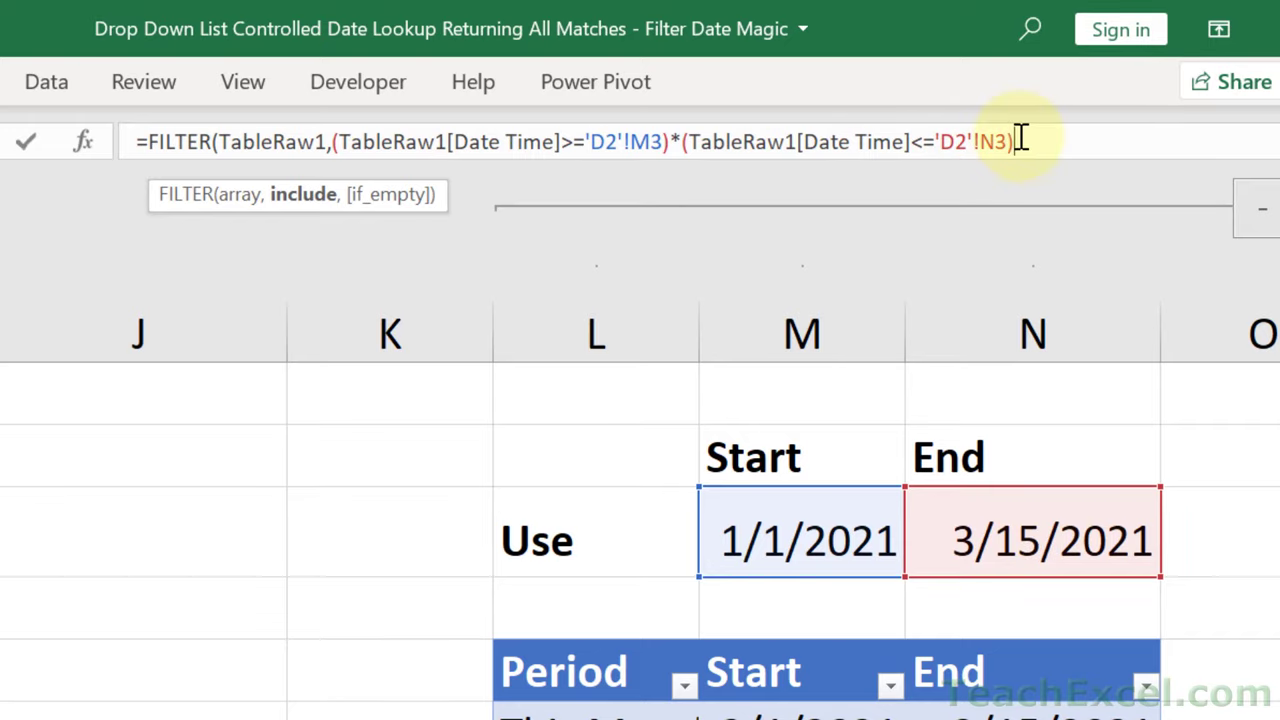
# Complete the FILTER formula in C8 with an empty string ("") as the if_empty value and enter it.
pyautogui.moveTo(1025, 141); pyautogui.dragTo(681, 141)
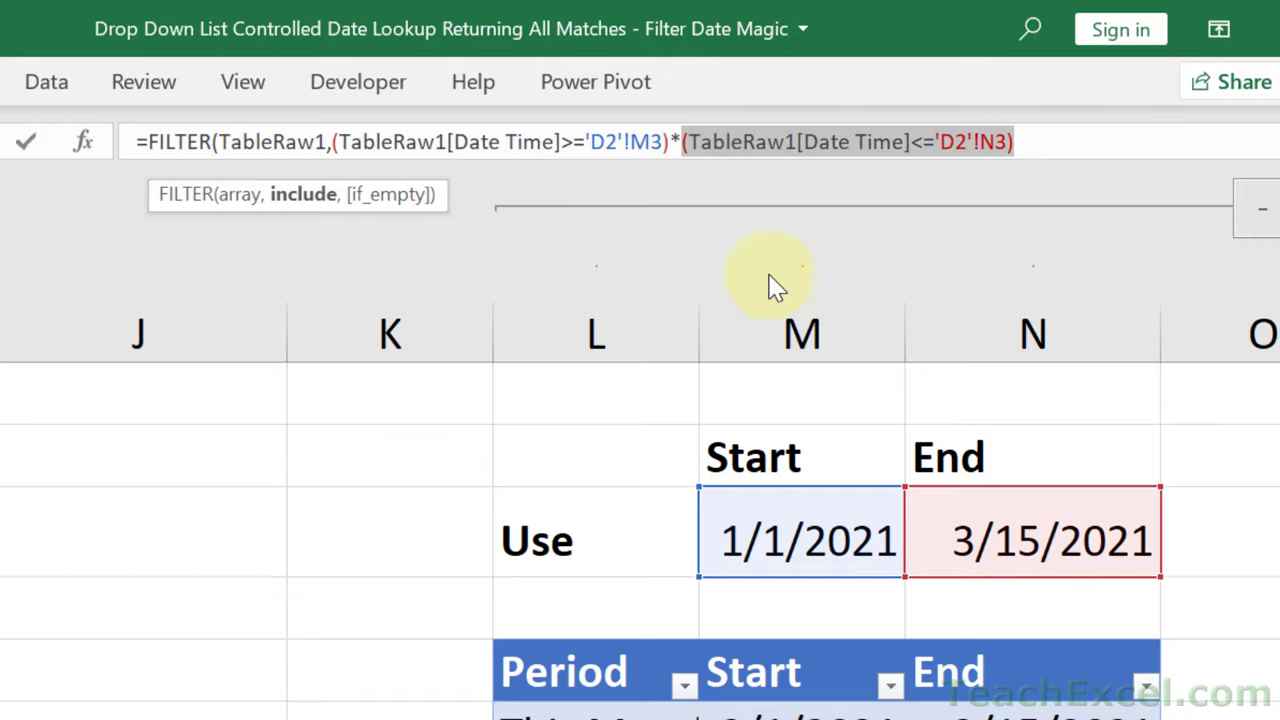
pyautogui.moveTo(670, 141); pyautogui.dragTo(331, 141)
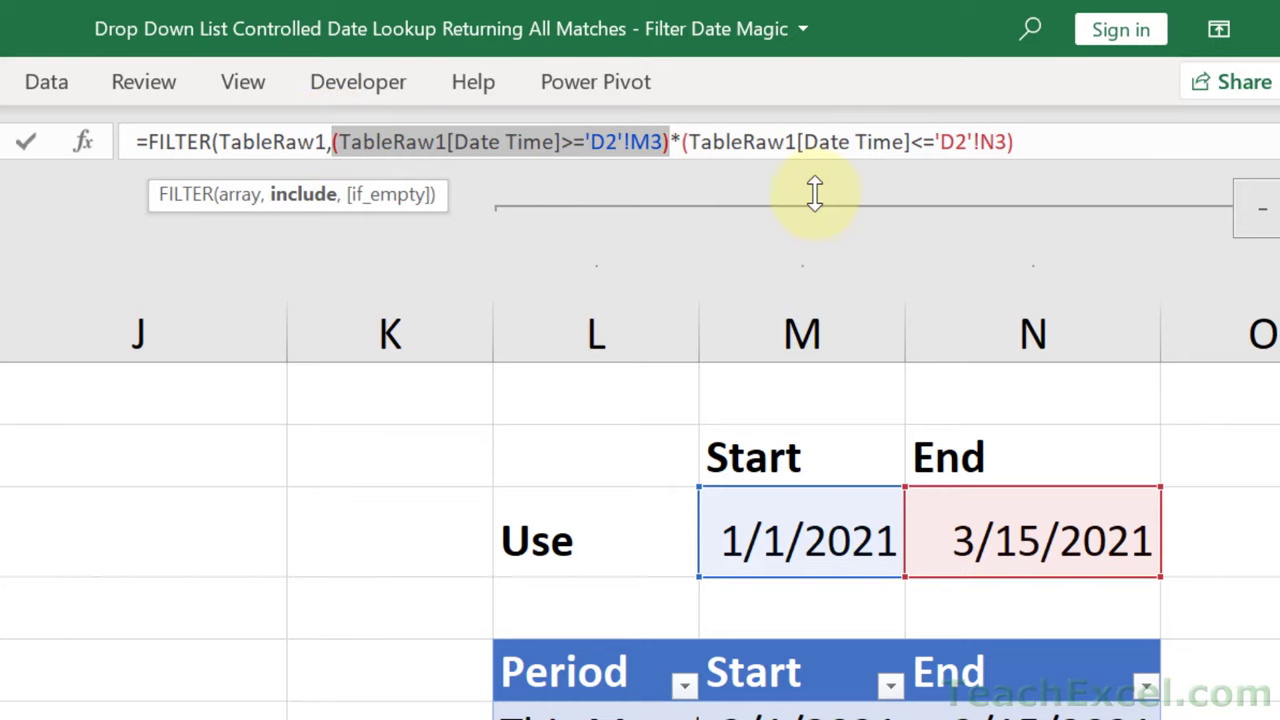
pyautogui.click(1045, 141)
pyautogui.write(',')
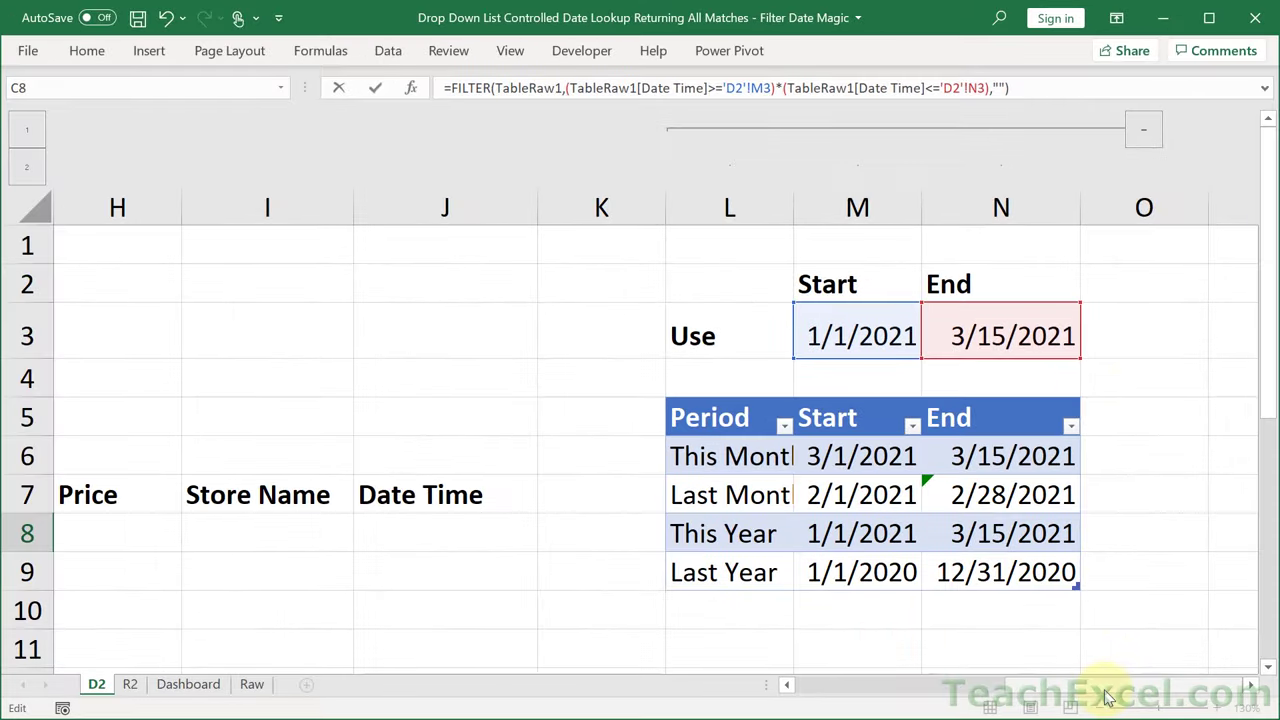
pyautogui.moveTo(1107, 697); pyautogui.dragTo(860, 688)
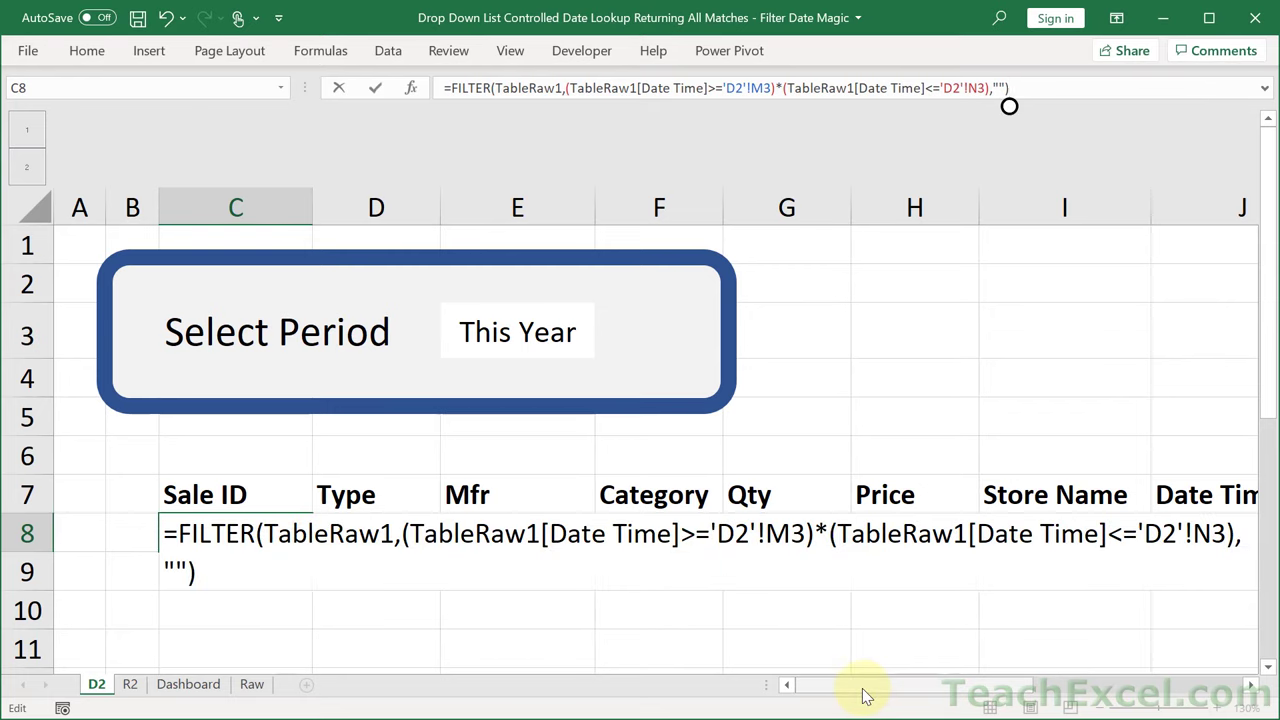
pyautogui.press('Return')
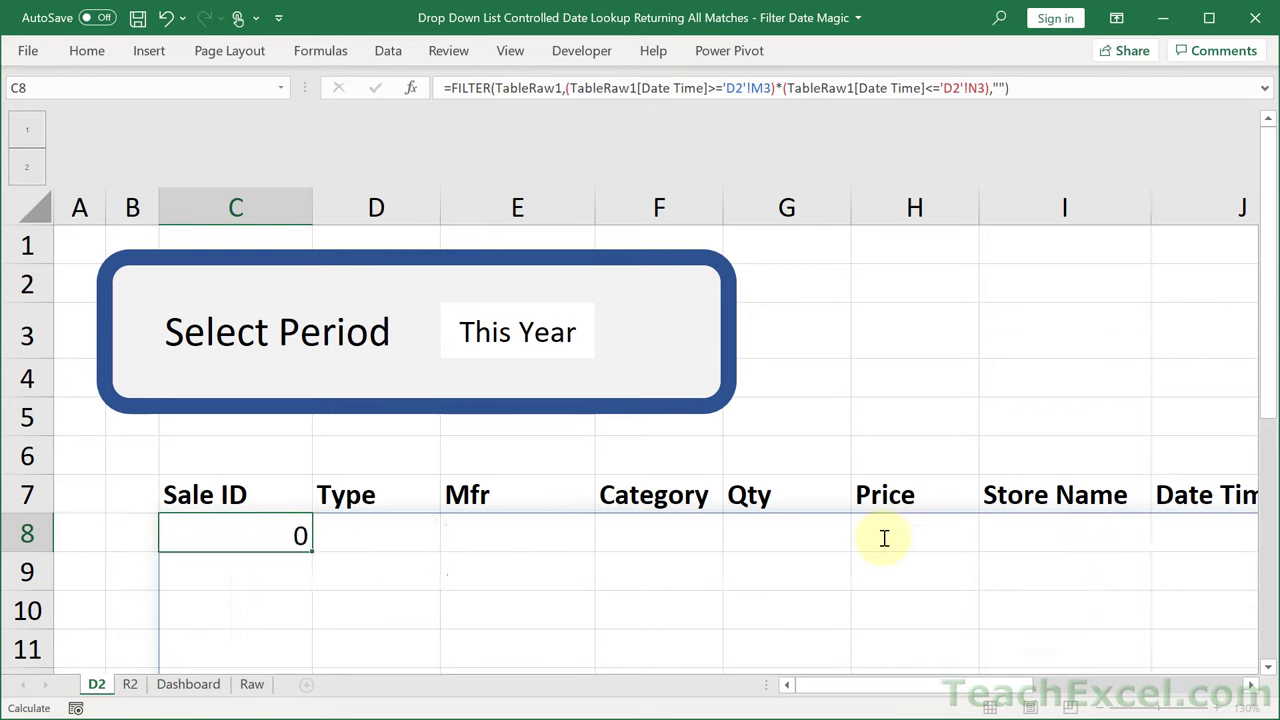
# Format the Date Time results in column J, from J8 to the end of the sheet, as Short Date.
pyautogui.click(1102, 712)
pyautogui.click(1102, 712)
pyautogui.click(1102, 712)
pyautogui.click(1102, 712)
pyautogui.click(1102, 712)
pyautogui.click(1102, 712)
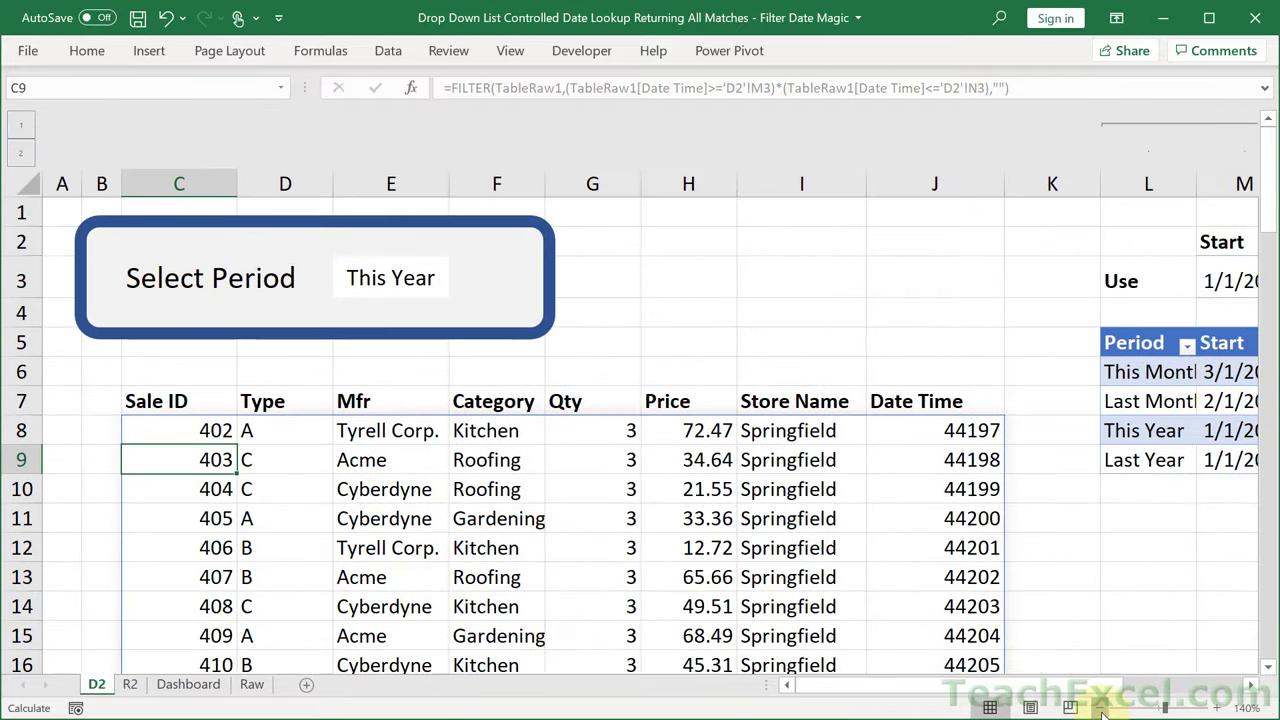
pyautogui.click(1102, 712)
pyautogui.click(1102, 712)
pyautogui.click(1102, 712)
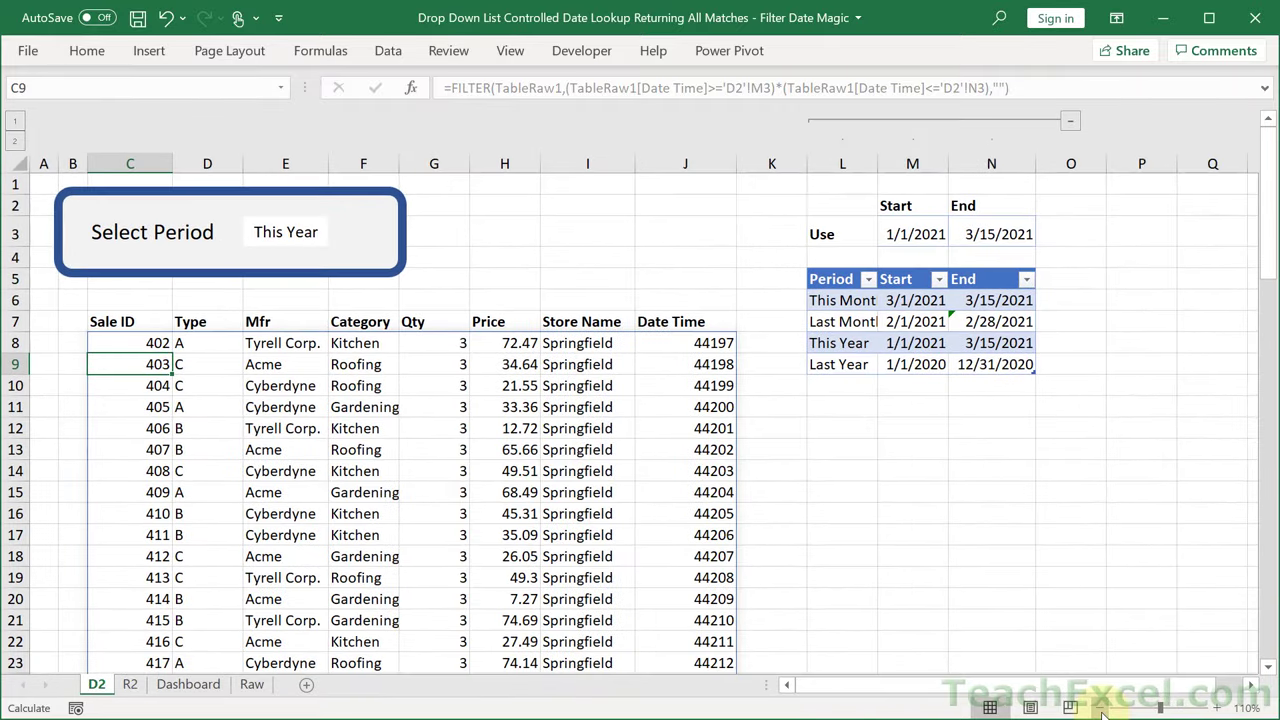
pyautogui.click(672, 348)
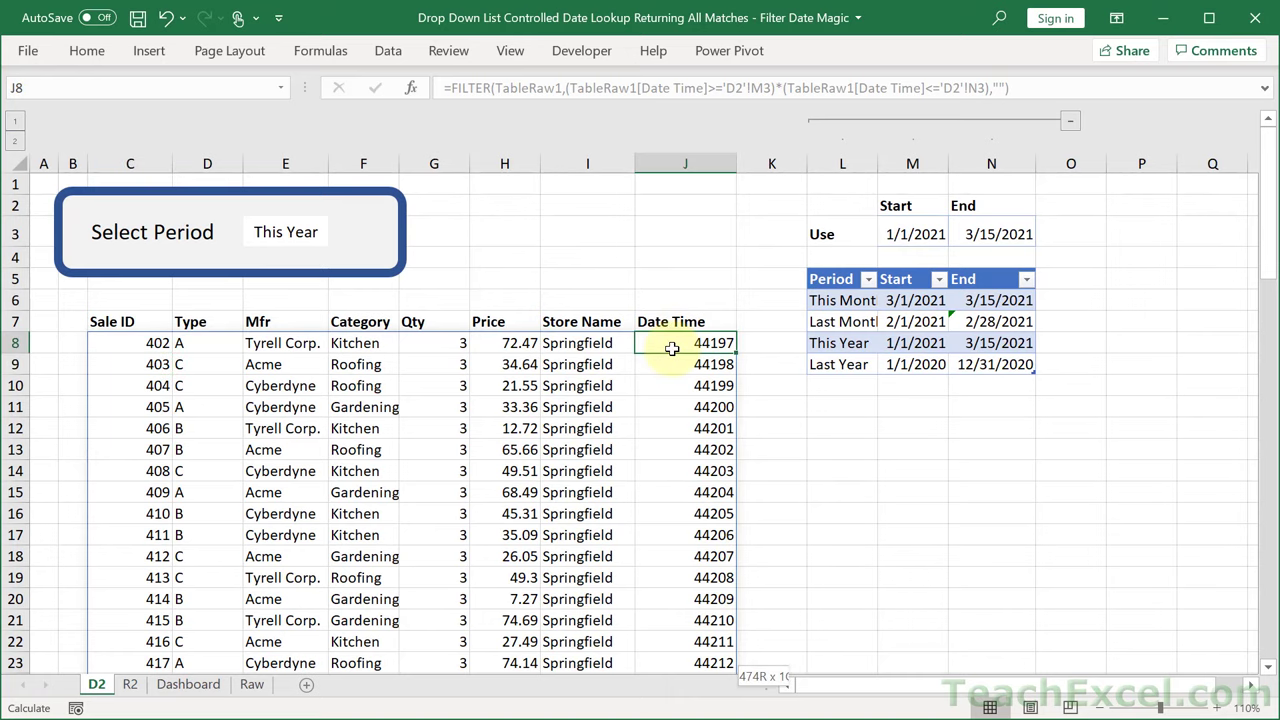
pyautogui.hotkey('ctrl', 'shift', 'Down')
pyautogui.hotkey('ctrl', 'shift', 'Down')
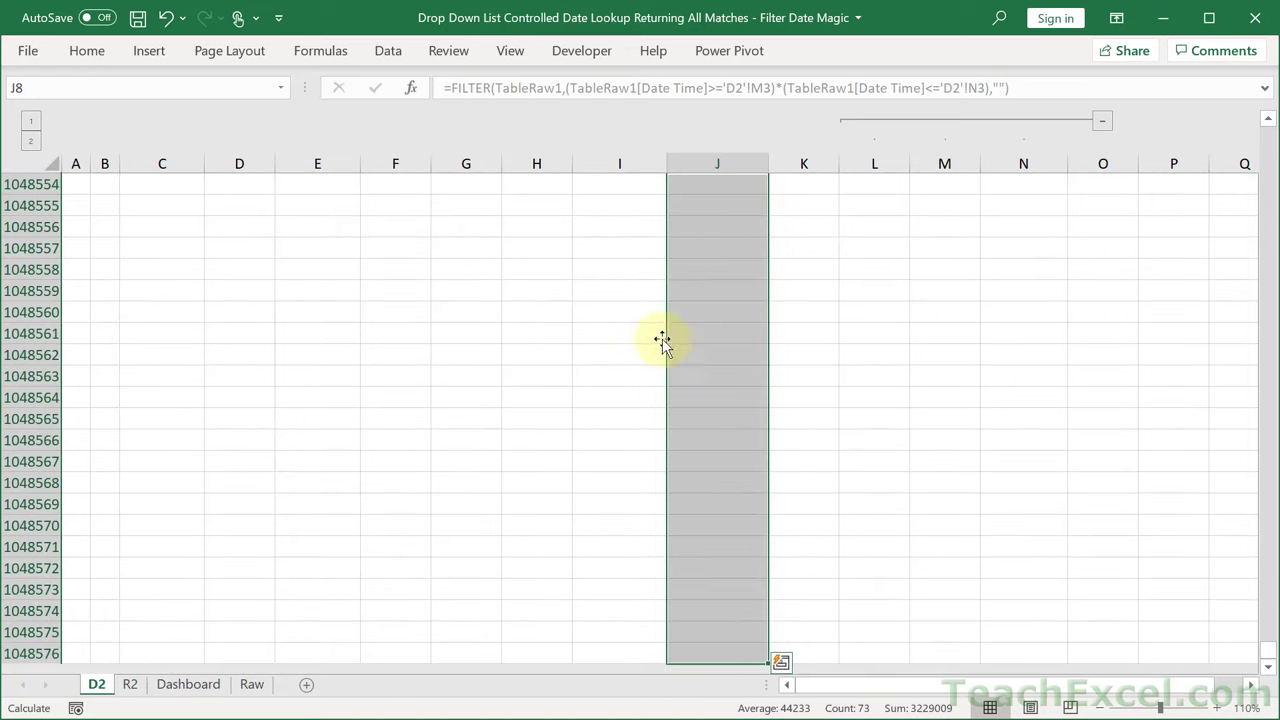
pyautogui.click(87, 50)
pyautogui.hotkey('ctrl', 'F1')
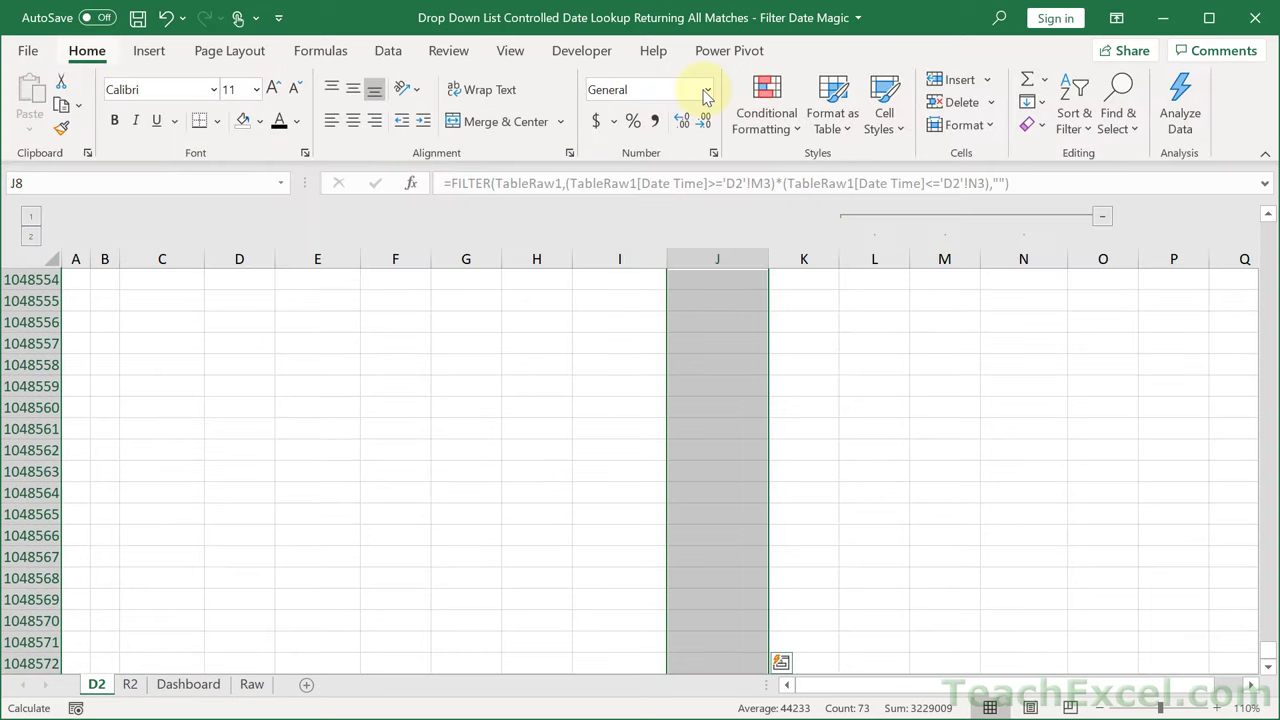
pyautogui.click(707, 89)
pyautogui.click(695, 311)
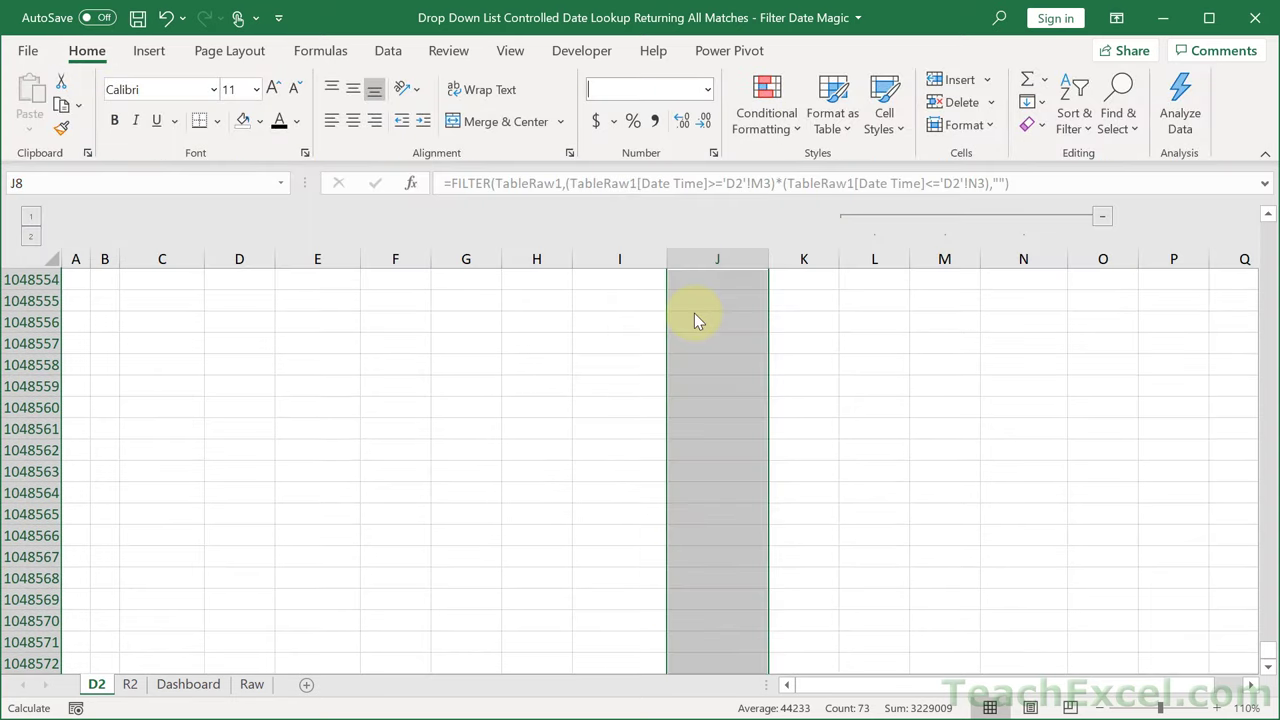
pyautogui.hotkey('ctrl', 'BackSpace')
# Format the Price results in column H, from H8 to the end of the sheet, as Currency.
pyautogui.click(519, 434)
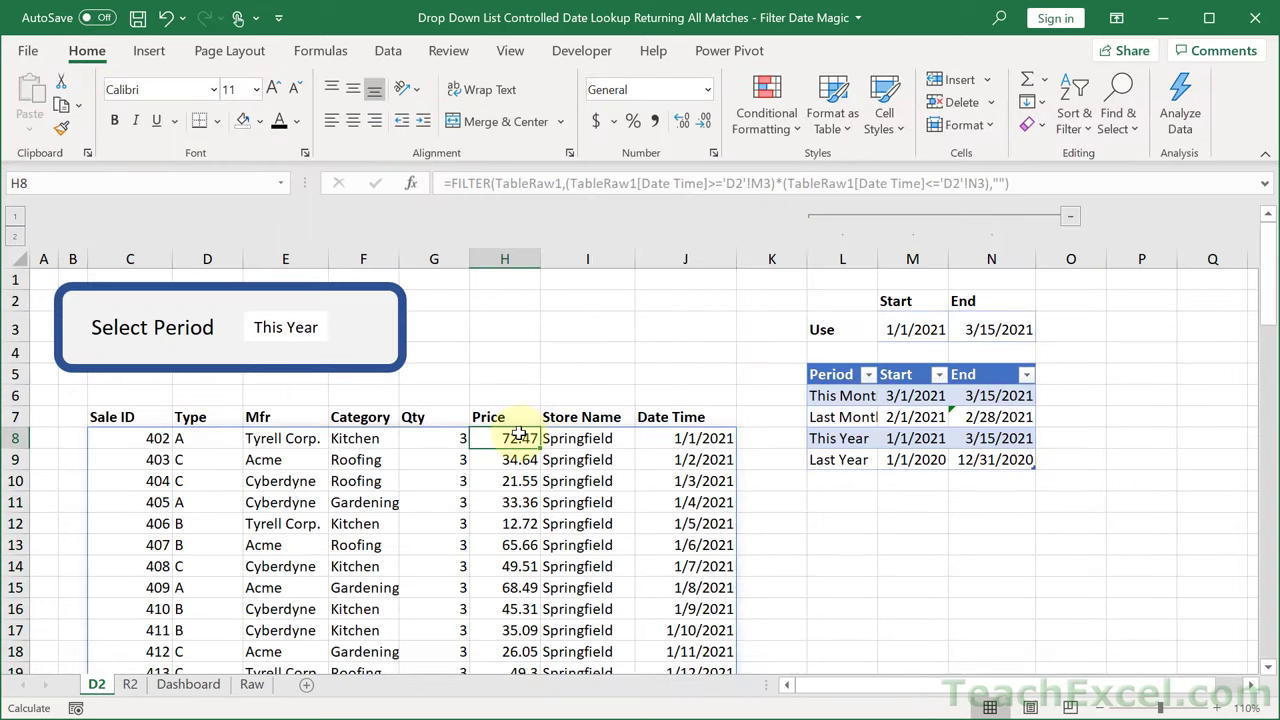
pyautogui.hotkey('ctrl', 'shift', 'Down')
pyautogui.hotkey('ctrl', 'shift', 'Down')
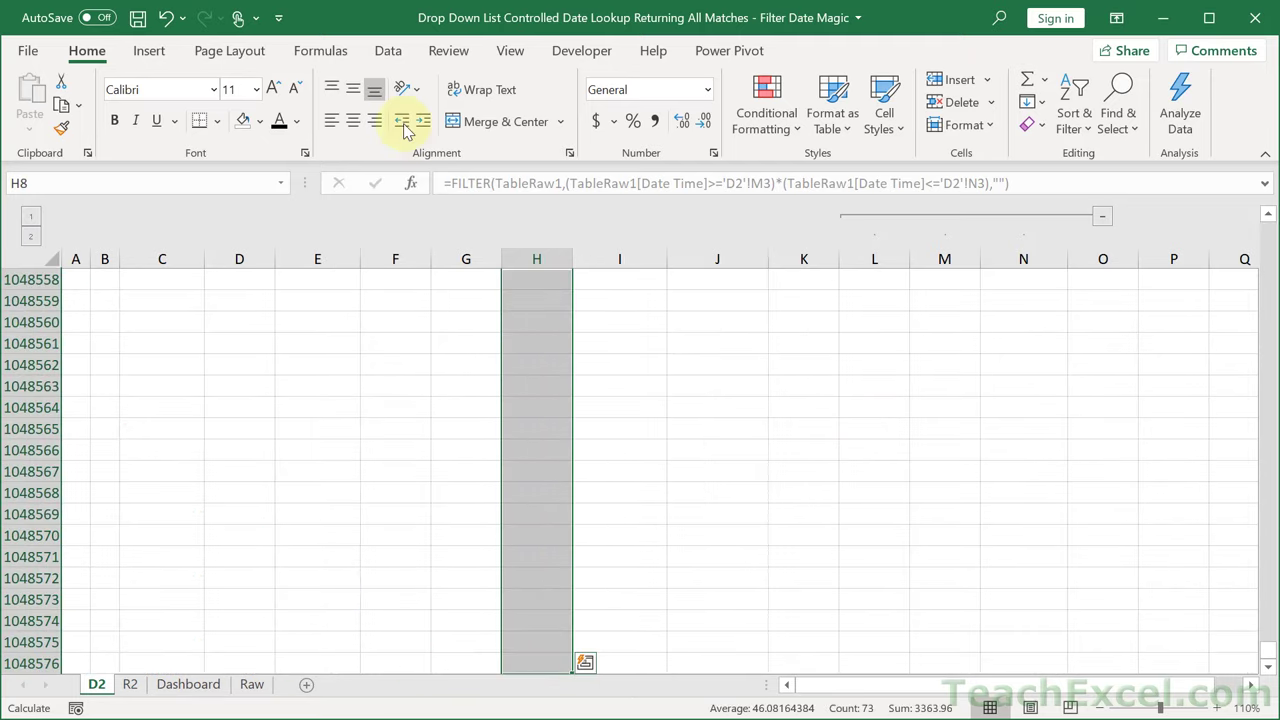
pyautogui.click(707, 90)
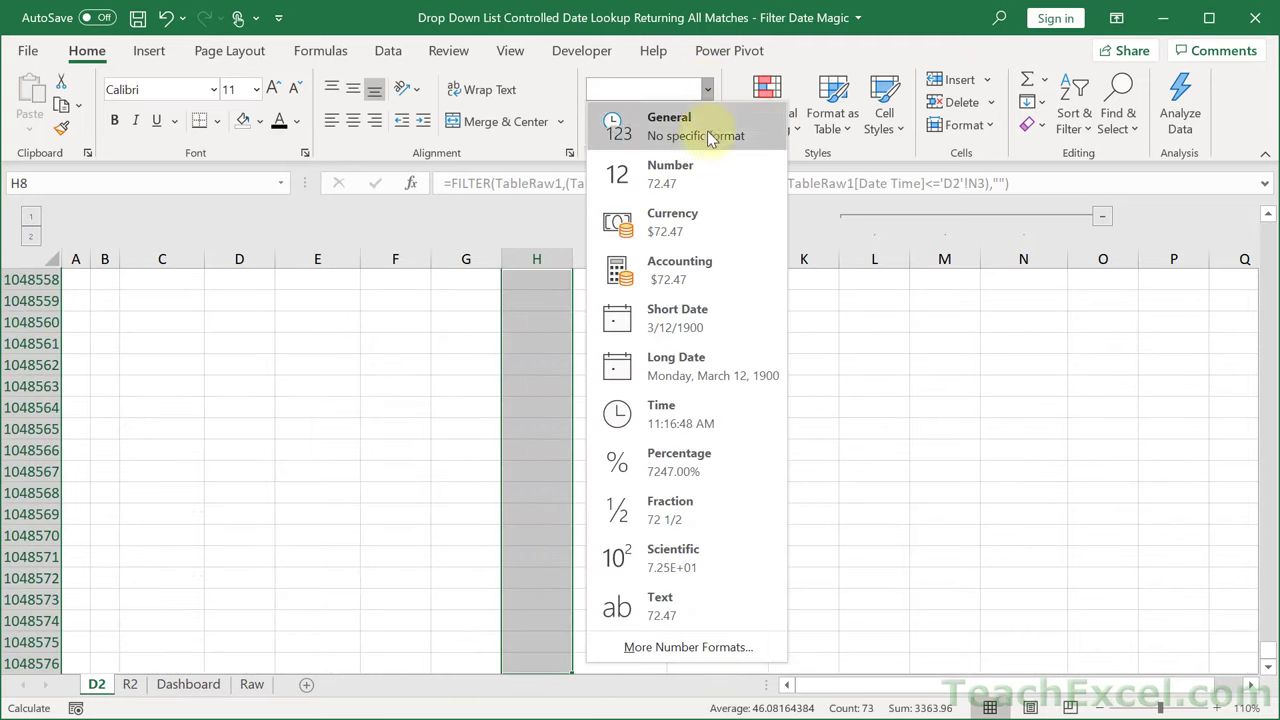
pyautogui.click(707, 220)
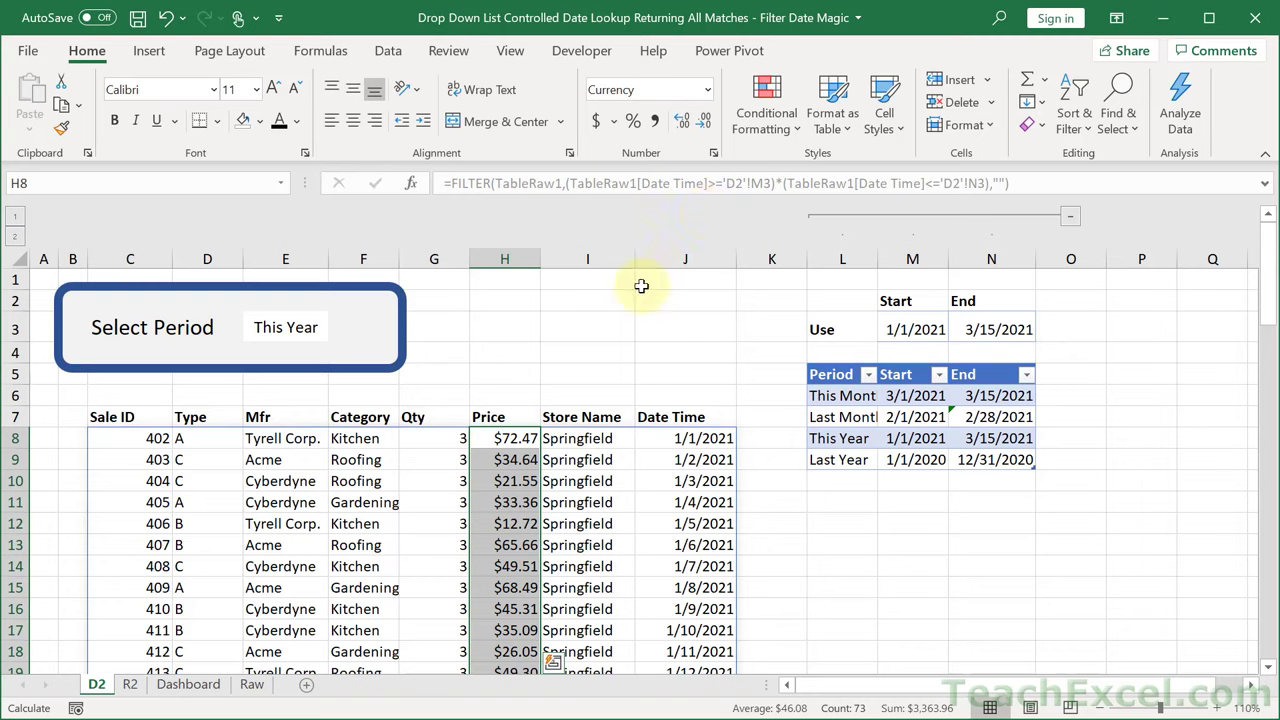
# Set the Select Period cell E3 to This Month and check the filtered records.
pyautogui.click(286, 325)
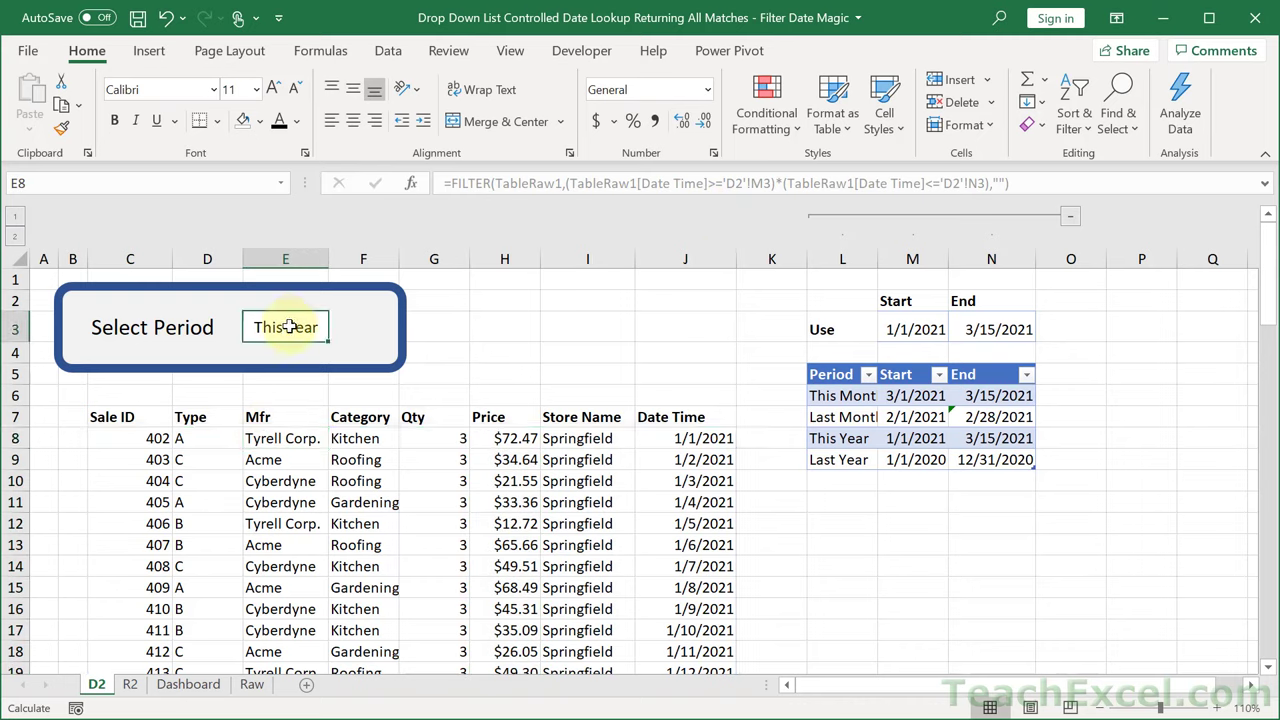
pyautogui.click(336, 333)
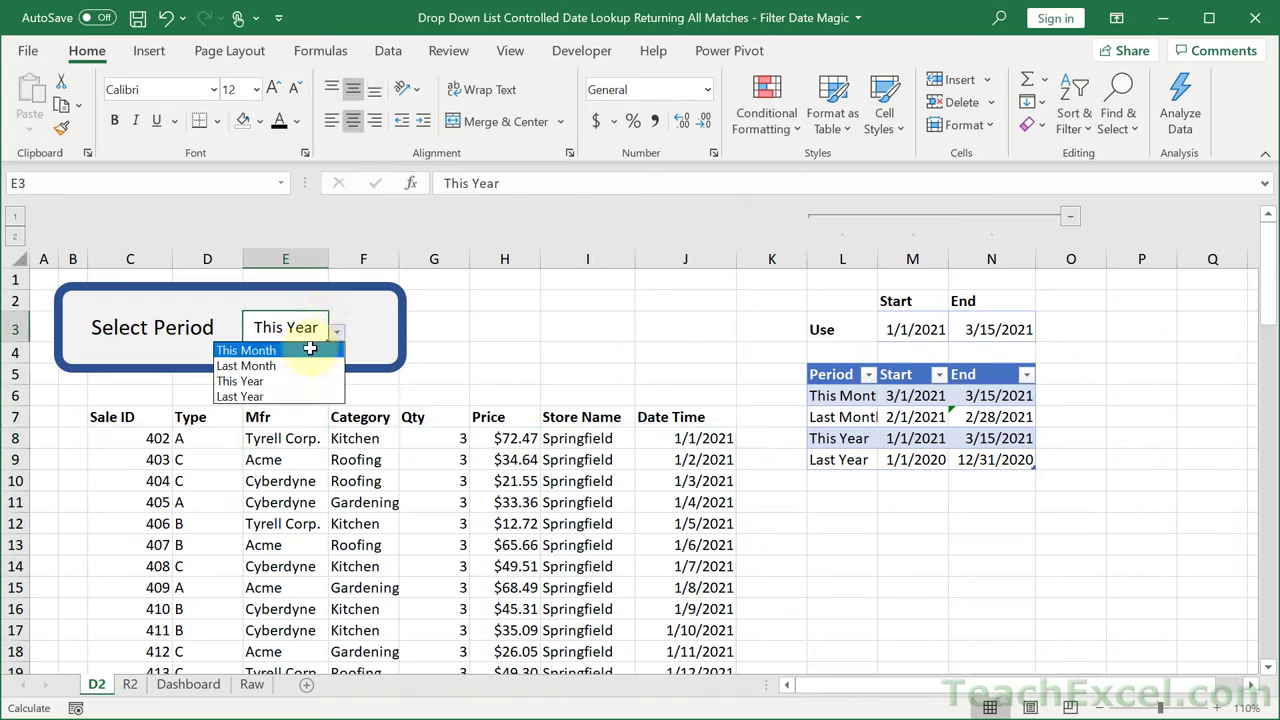
pyautogui.click(262, 350)
pyautogui.scroll(-3, 410, 461)
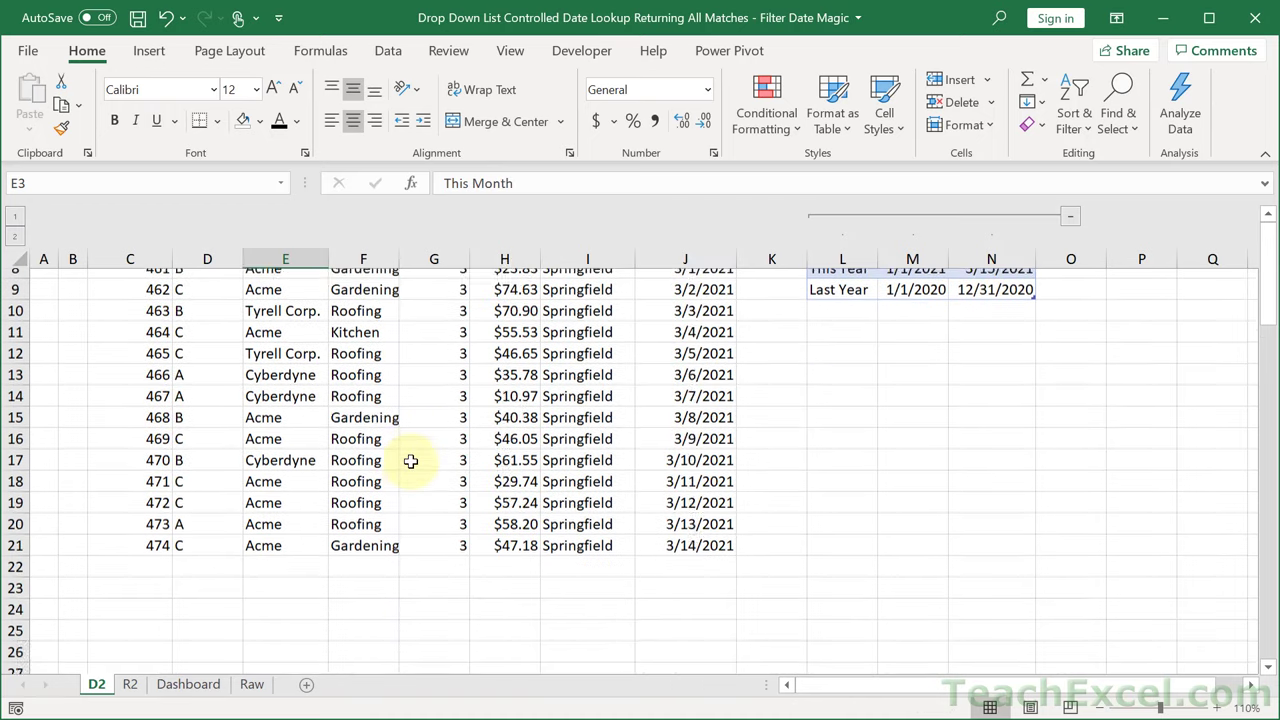
pyautogui.scroll(1, 410, 461)
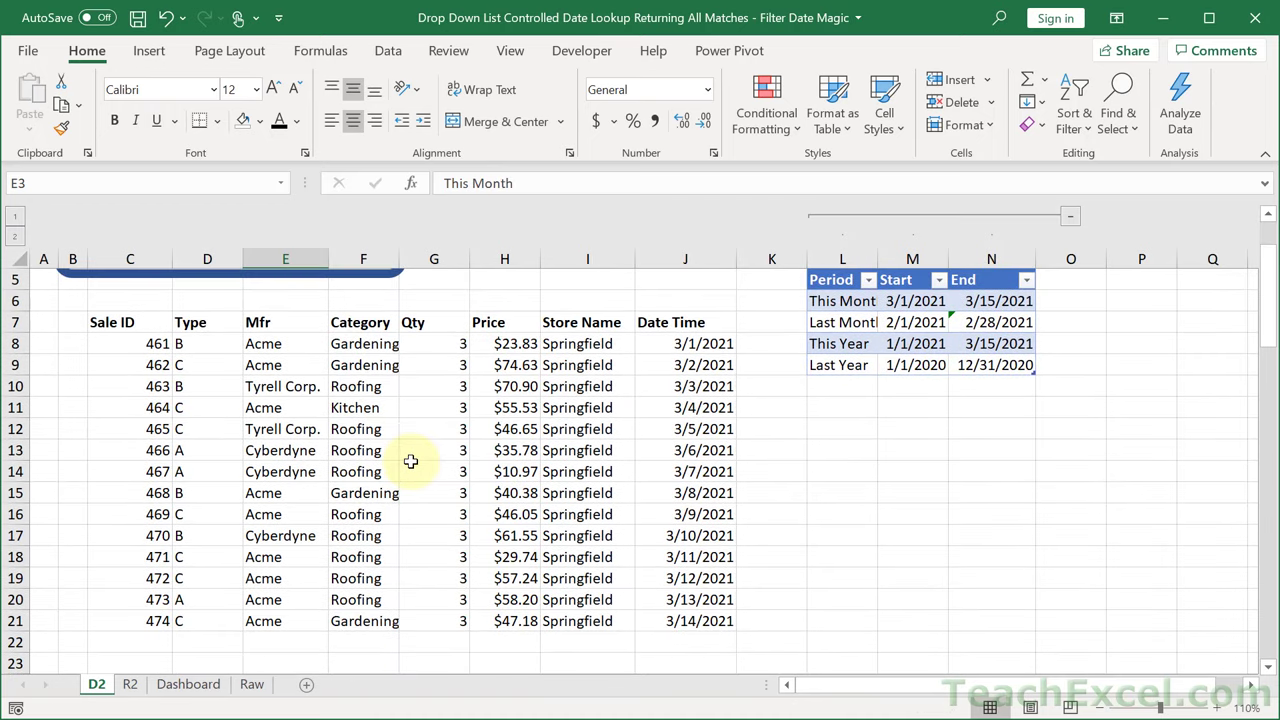
# Declutter sheet D2 by collapsing the period table's column group and hiding the headings, formula bar, gridlines and ribbon.
pyautogui.click(1072, 217)
pyautogui.scroll(2, 532, 400)
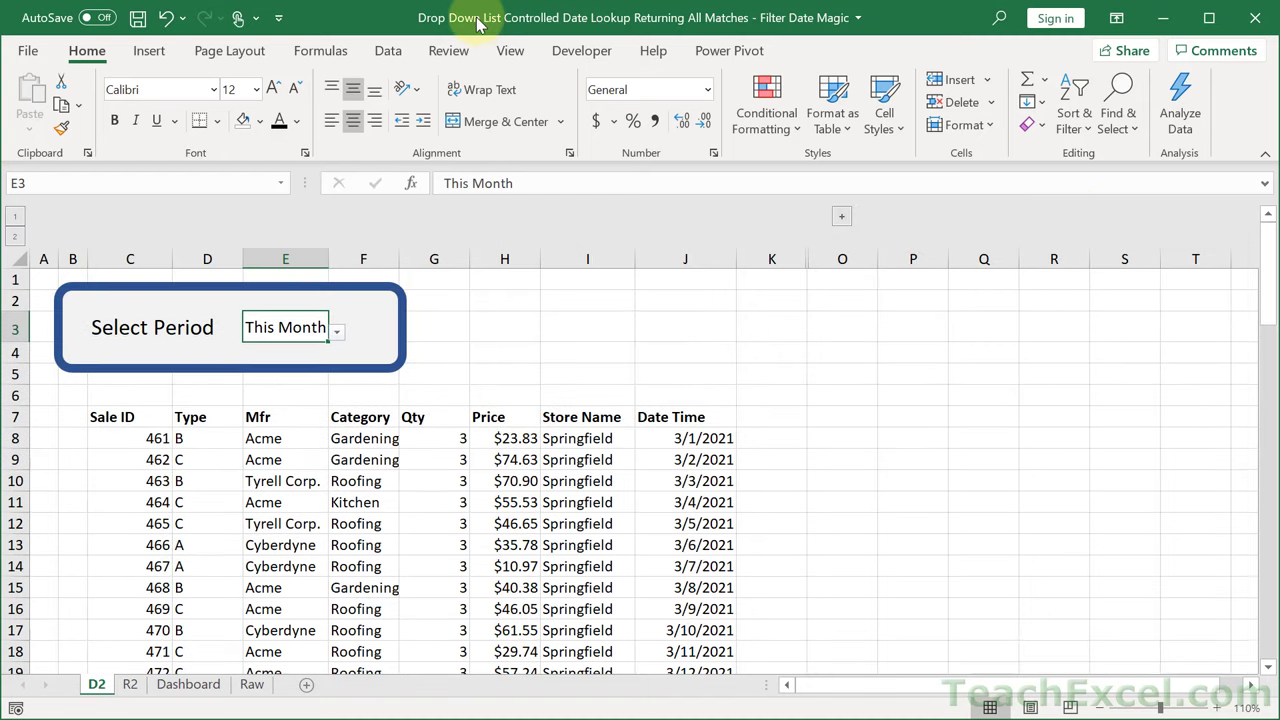
pyautogui.click(510, 50)
pyautogui.click(578, 121)
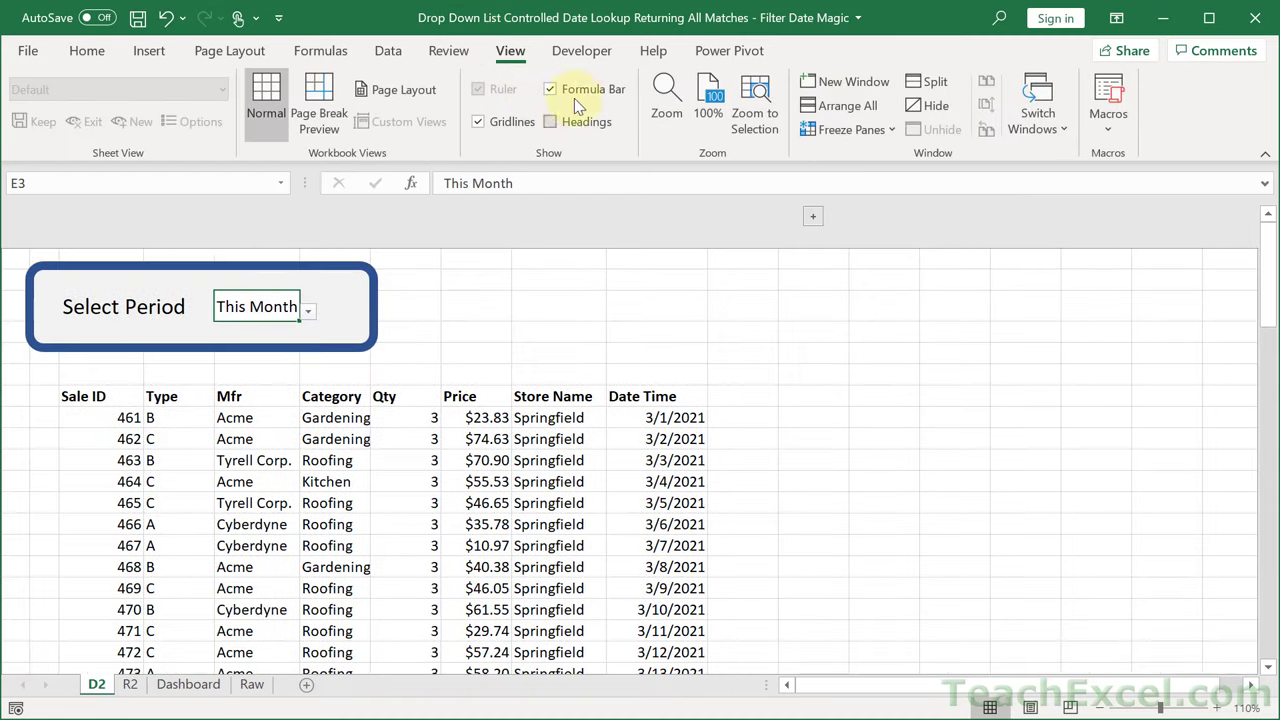
pyautogui.click(551, 89)
pyautogui.click(507, 121)
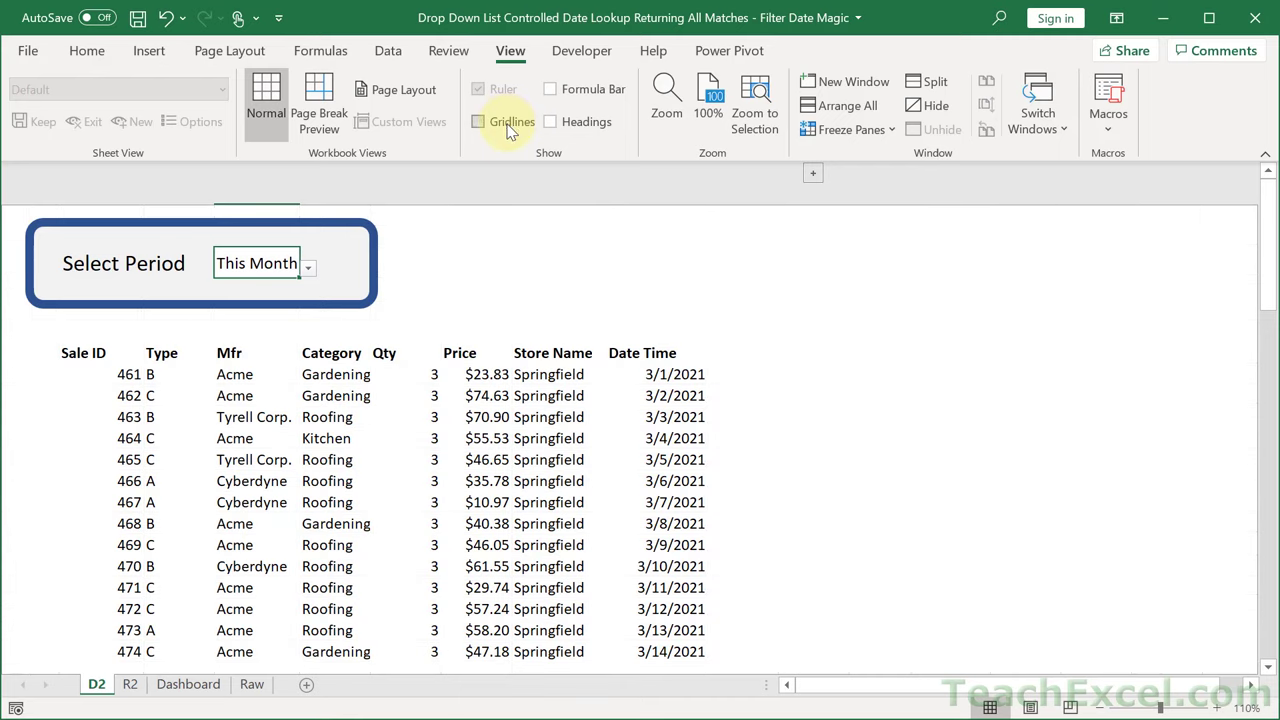
pyautogui.doubleClick(512, 55)
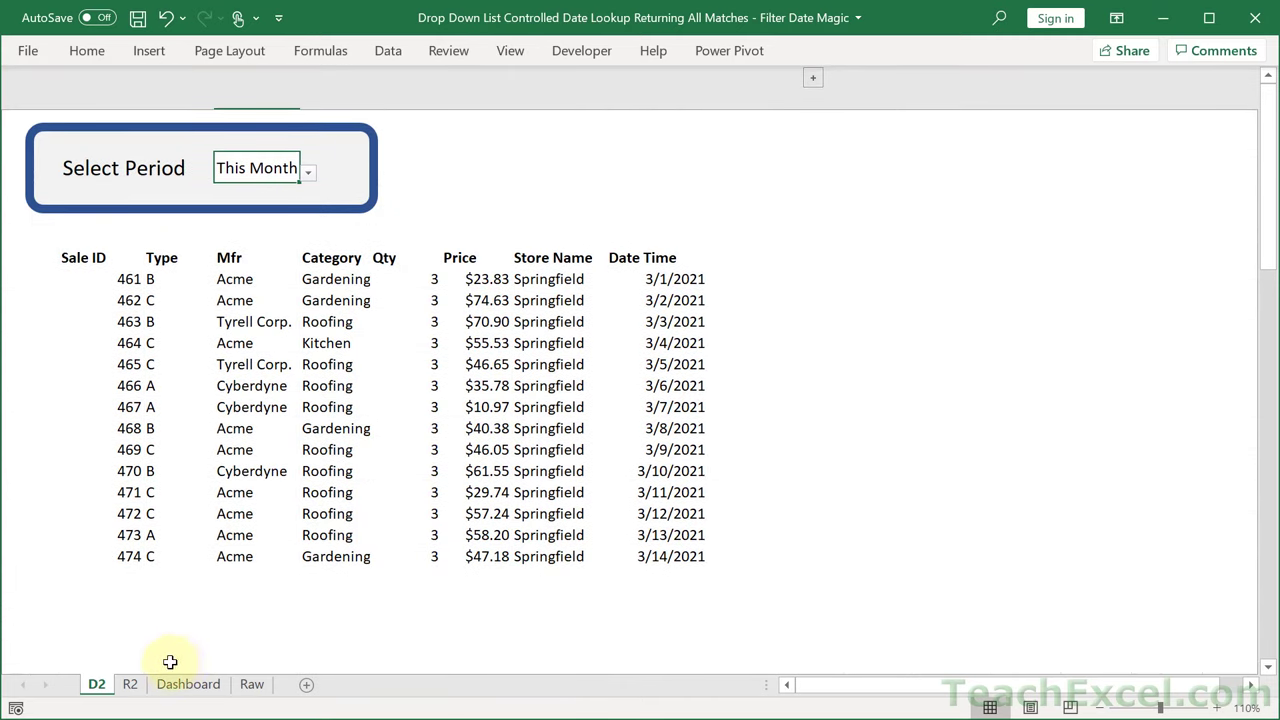
# Hide sheet R2 and return to sheet D2.
pyautogui.click(131, 686)
pyautogui.rightClick(136, 690)
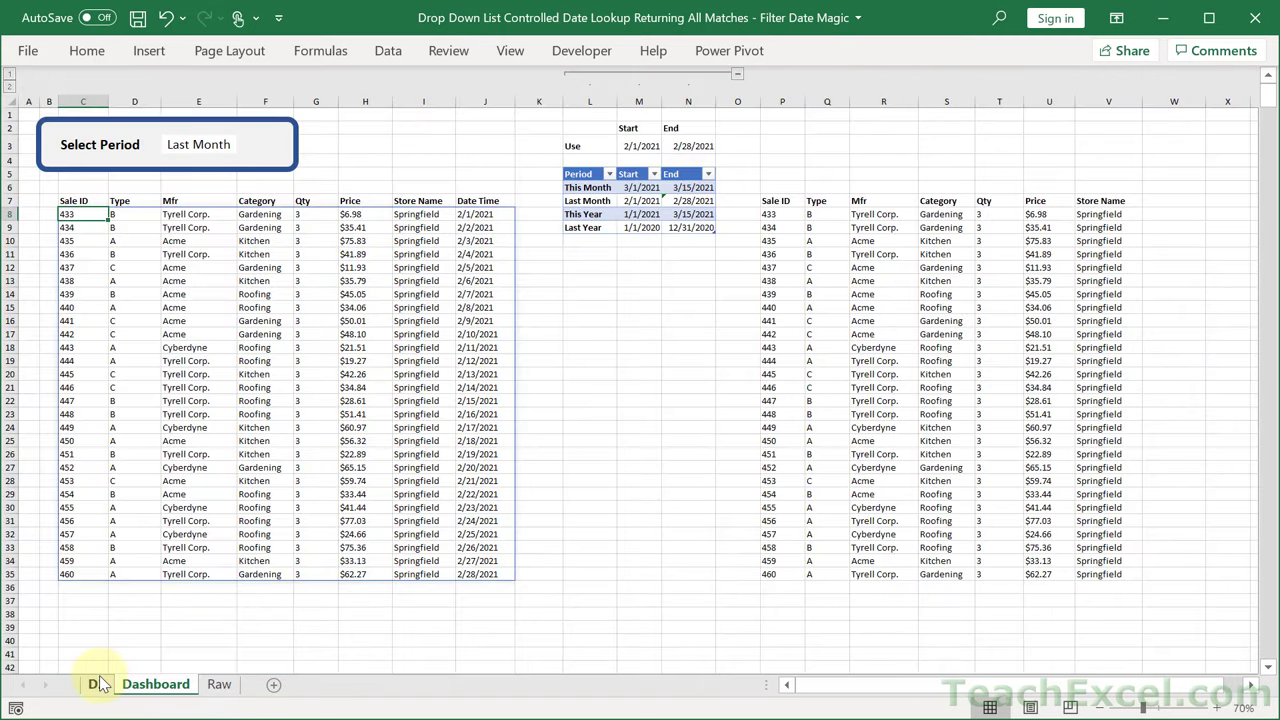
pyautogui.click(97, 684)
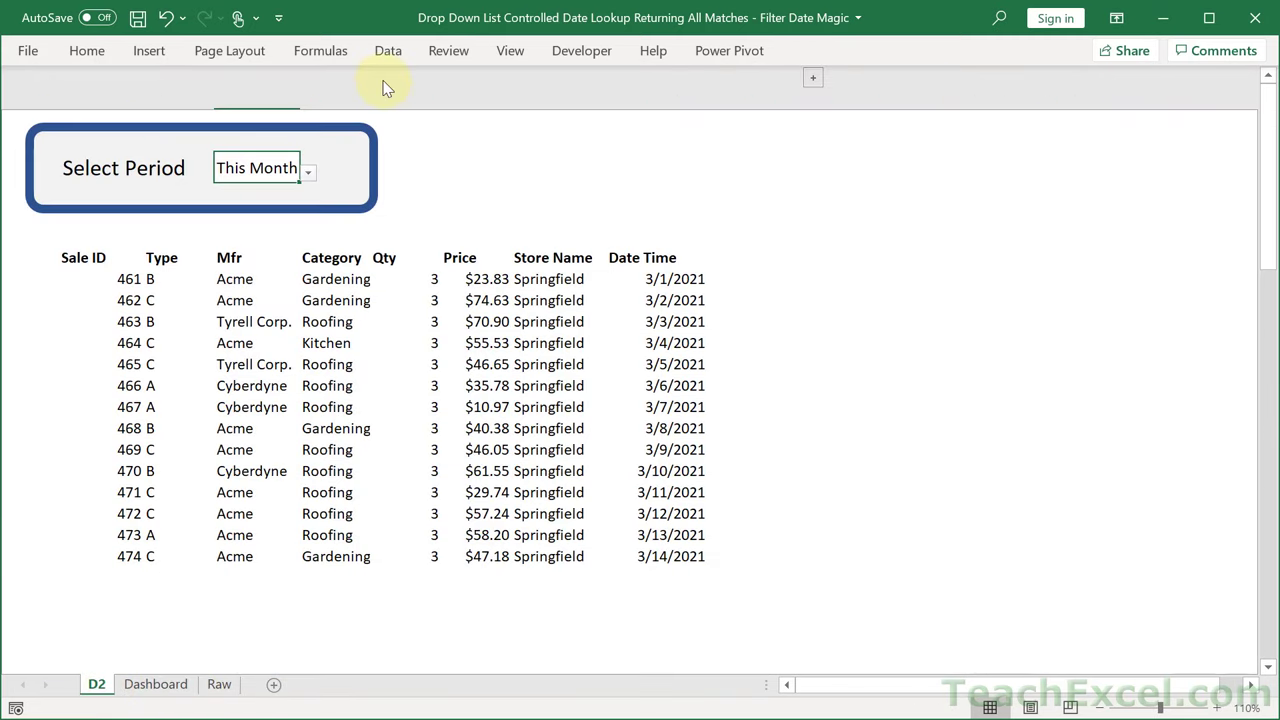
# Set the Select Period cell E3 to Last Month and look through the filtered records.
pyautogui.click(309, 176)
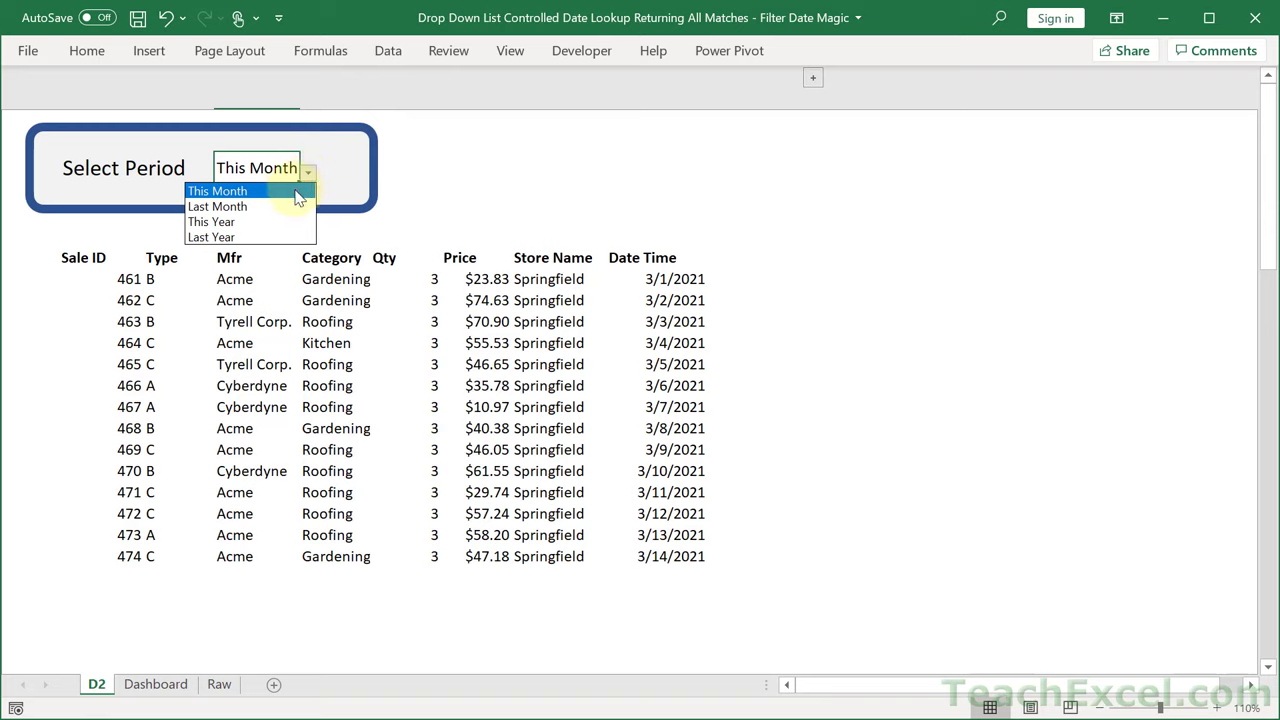
pyautogui.click(297, 205)
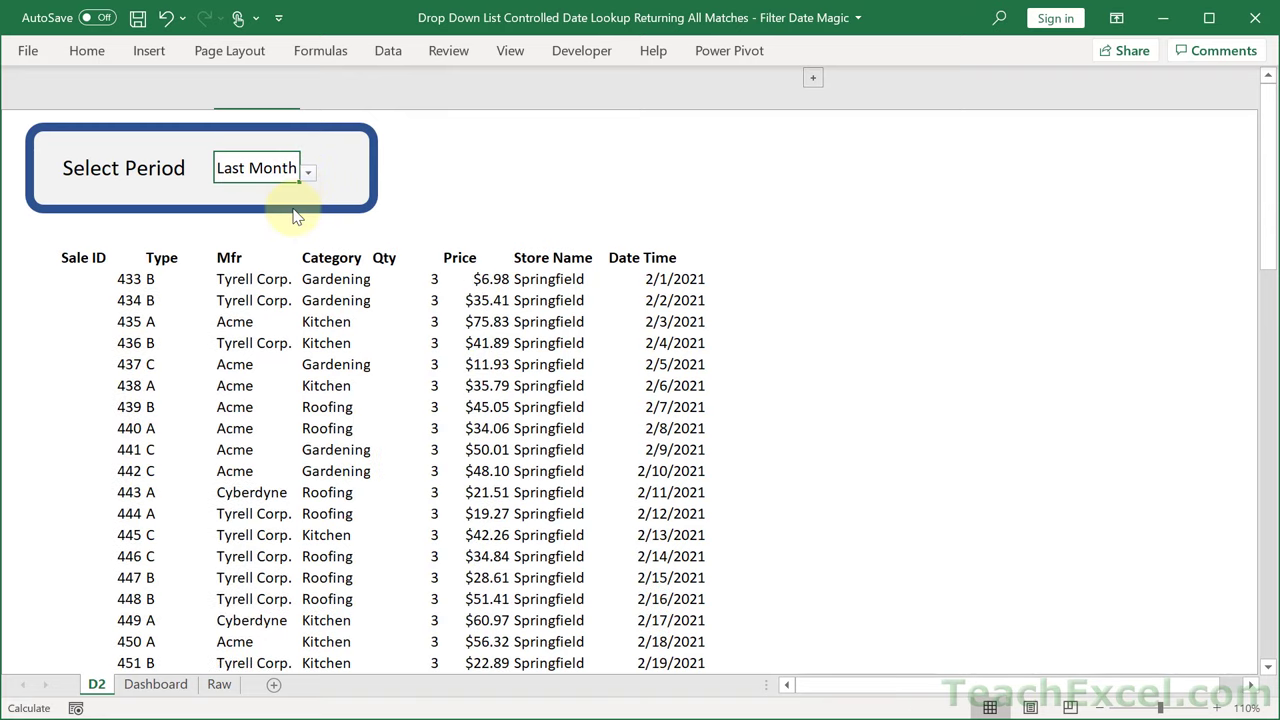
pyautogui.scroll(-7, 297, 215)
pyautogui.scroll(7, 297, 215)
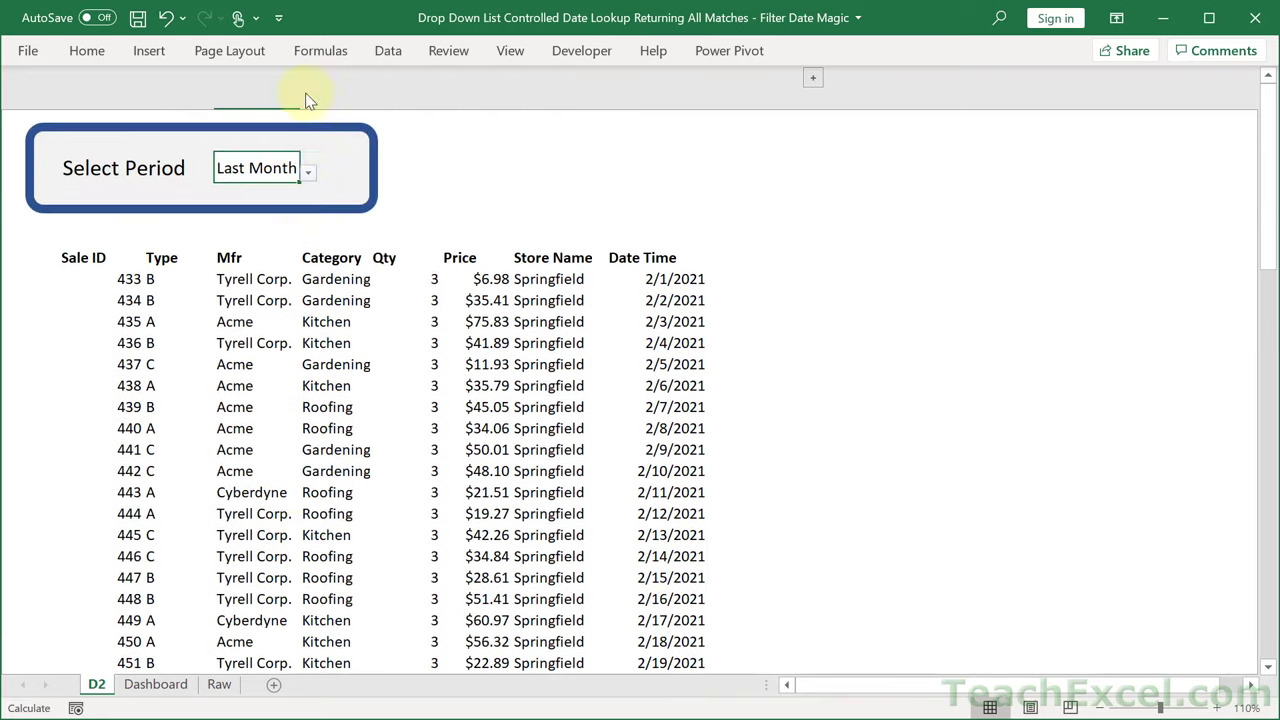
pyautogui.click(310, 173)
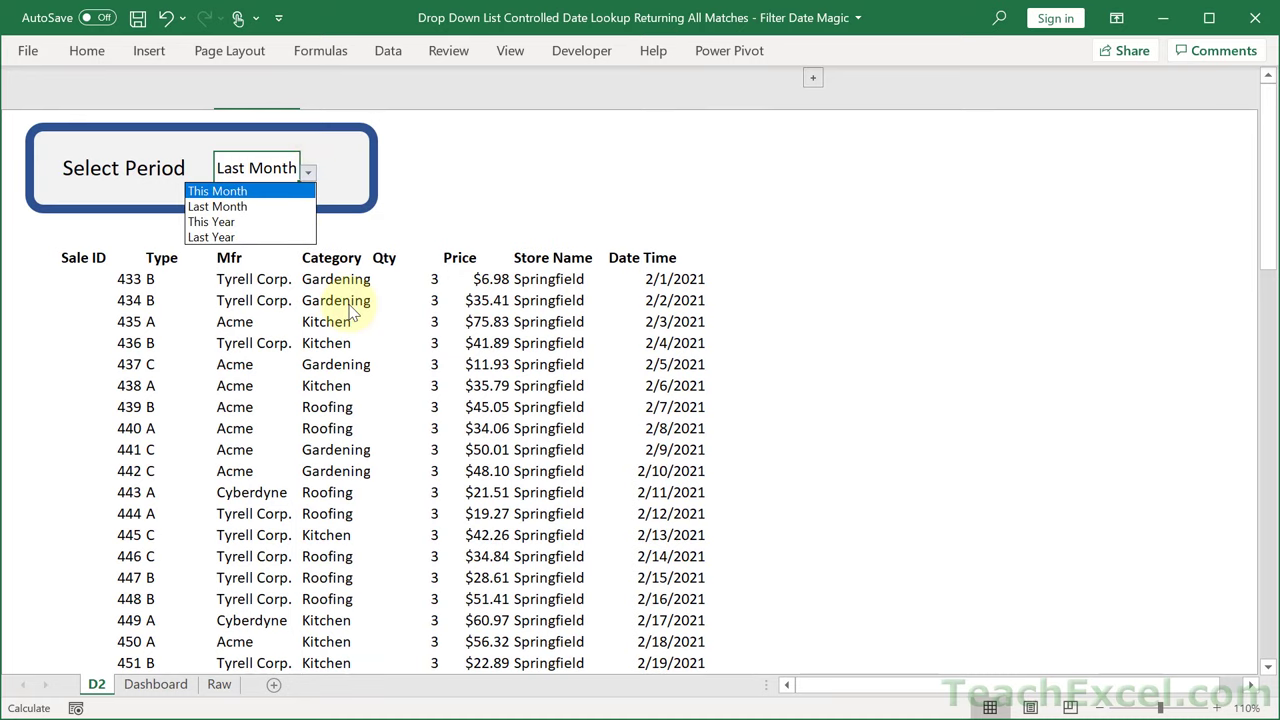
pyautogui.press('Escape')
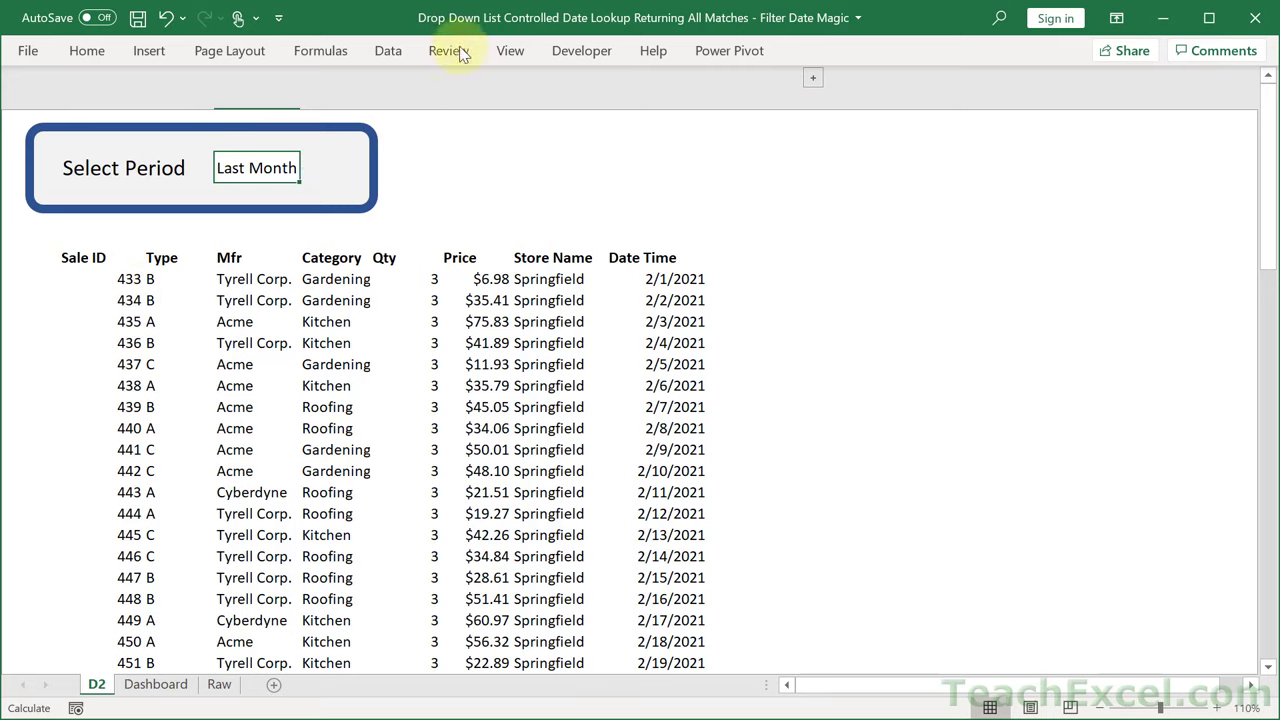
# Show the gridlines, headings and formula bar again, and expand the column group containing the period table.
pyautogui.click(510, 54)
pyautogui.click(510, 54)
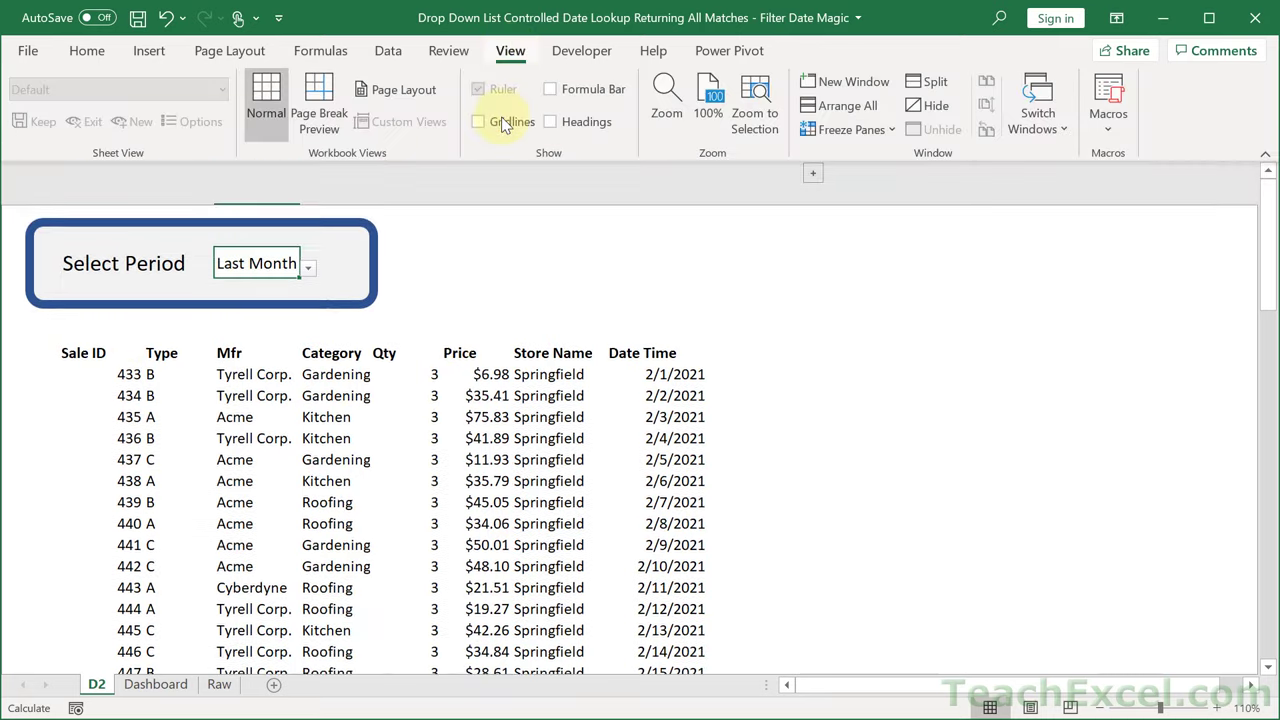
pyautogui.click(486, 121)
pyautogui.click(566, 121)
pyautogui.click(588, 90)
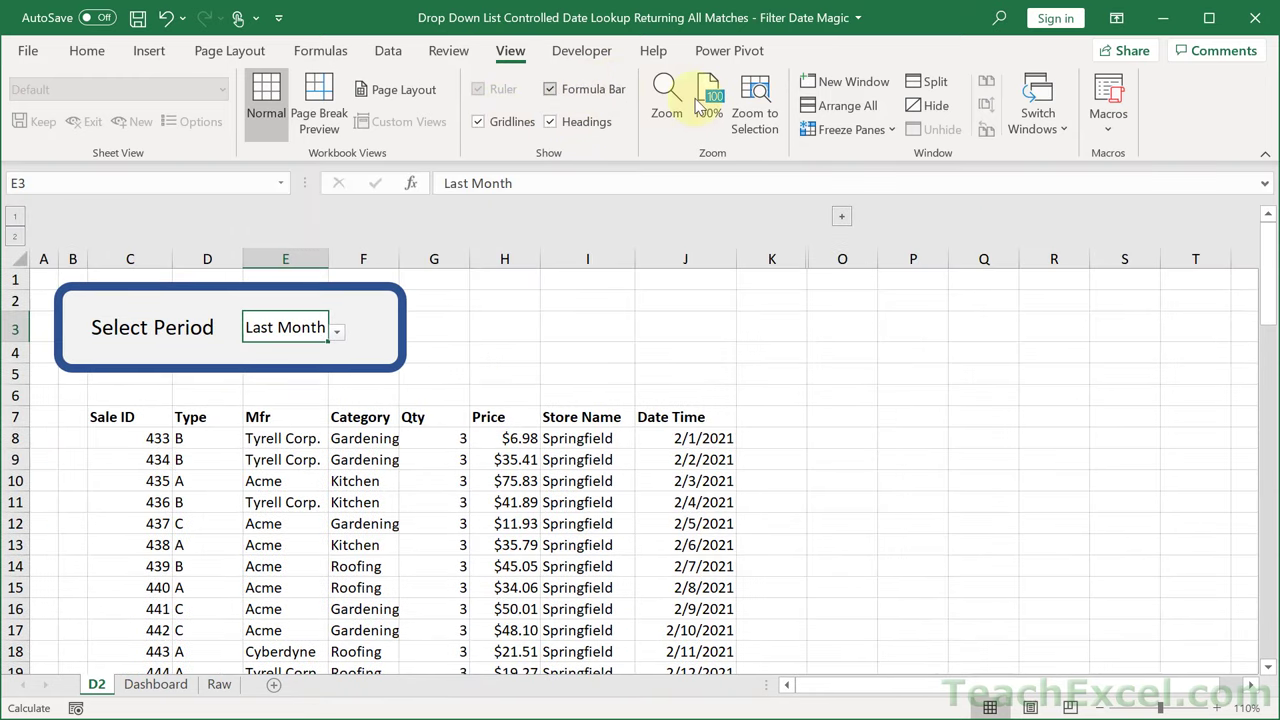
pyautogui.click(842, 219)
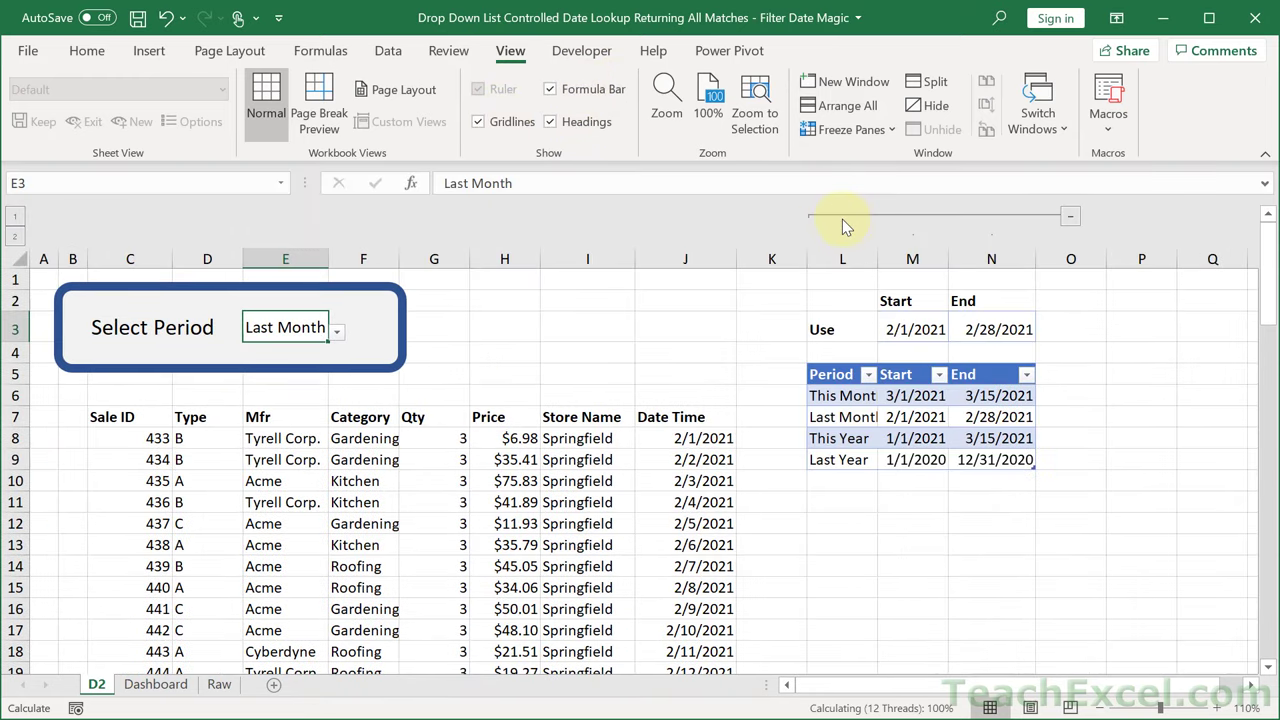
# Review the FILTER formula in C8 on sheet D2 without changing it.
pyautogui.click(601, 321)
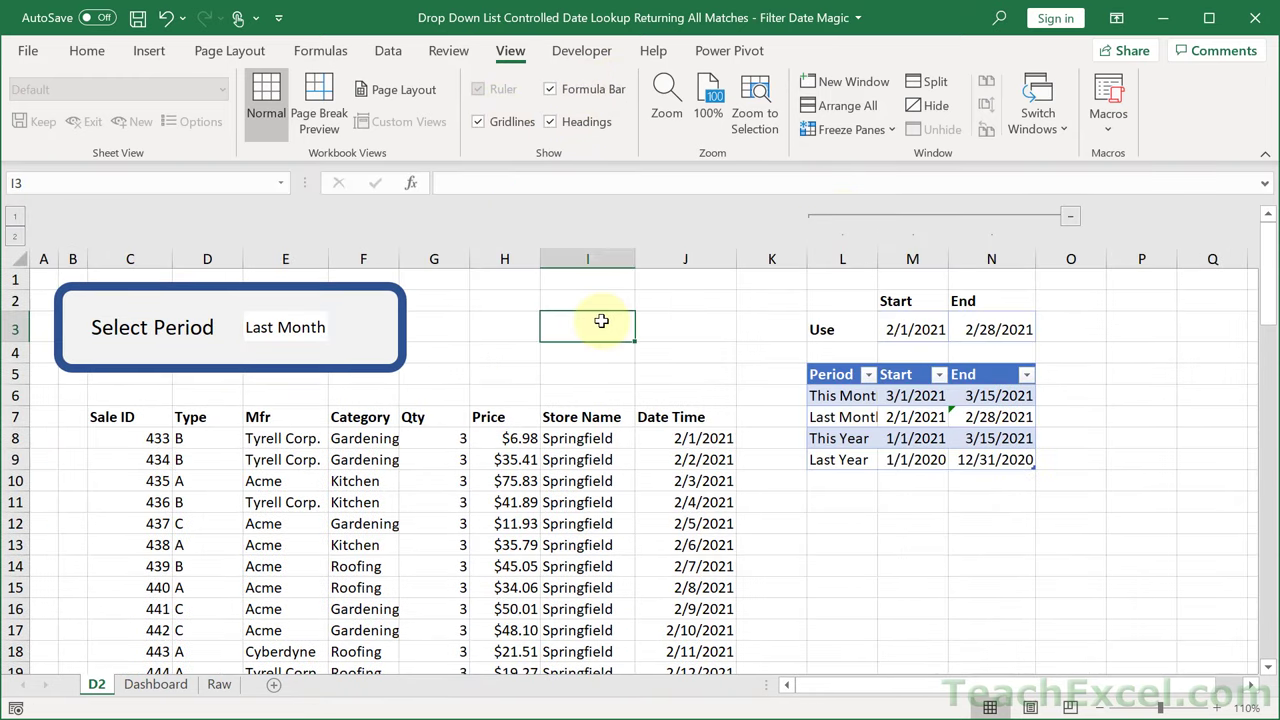
pyautogui.doubleClick(148, 438)
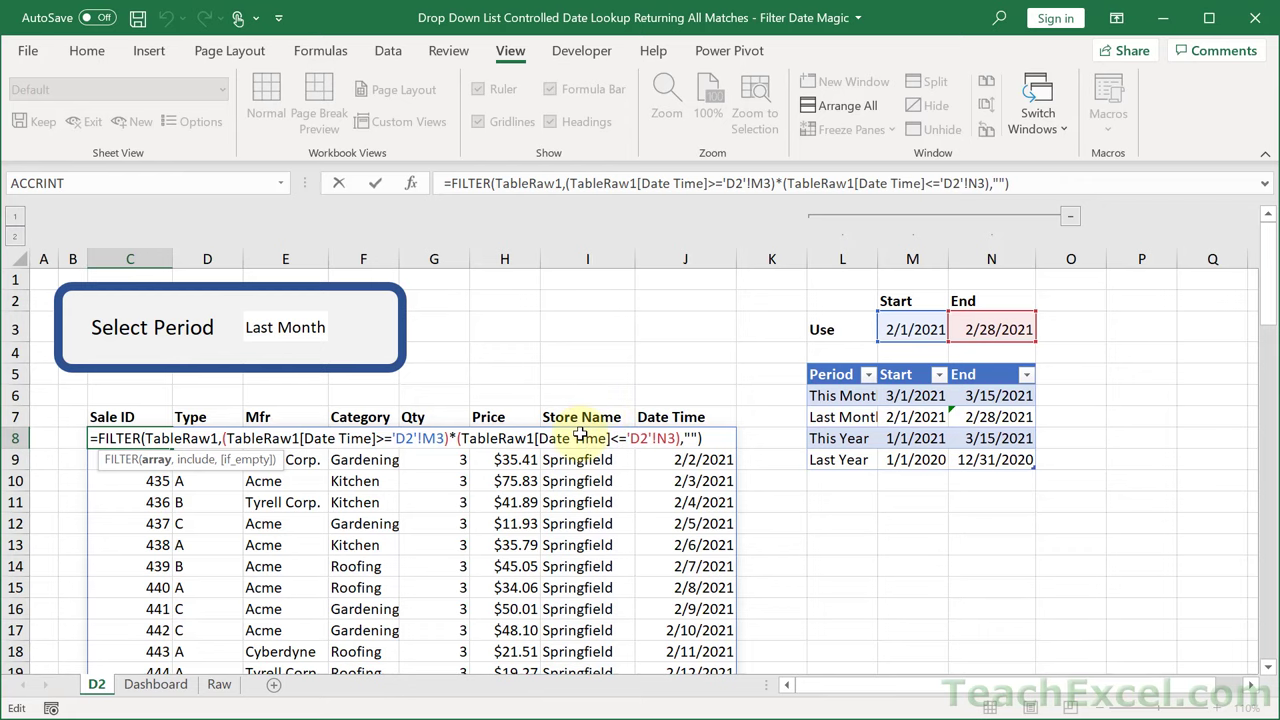
pyautogui.press('Return')
# Copy the record headings Sale ID through Date Time from C7:J7 to the range starting at P7.
pyautogui.click(643, 417)
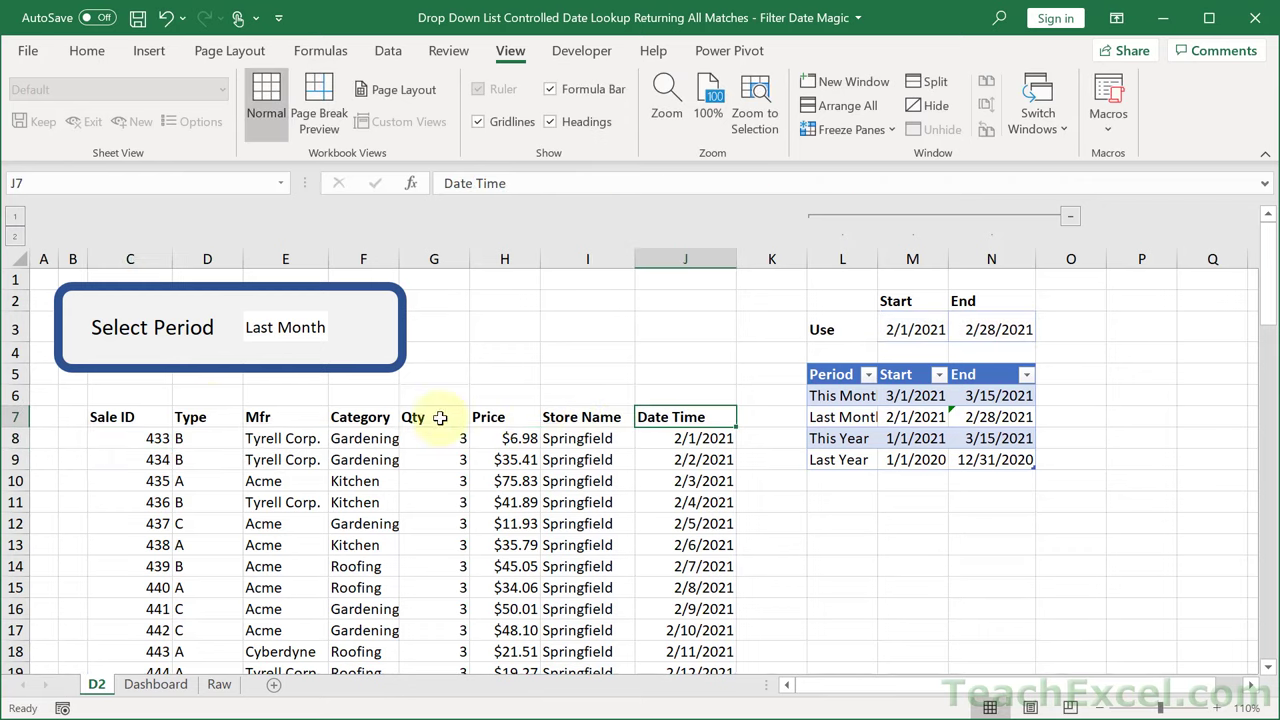
pyautogui.moveTo(440, 417); pyautogui.dragTo(146, 420)
pyautogui.hotkey('ctrl', 'c')
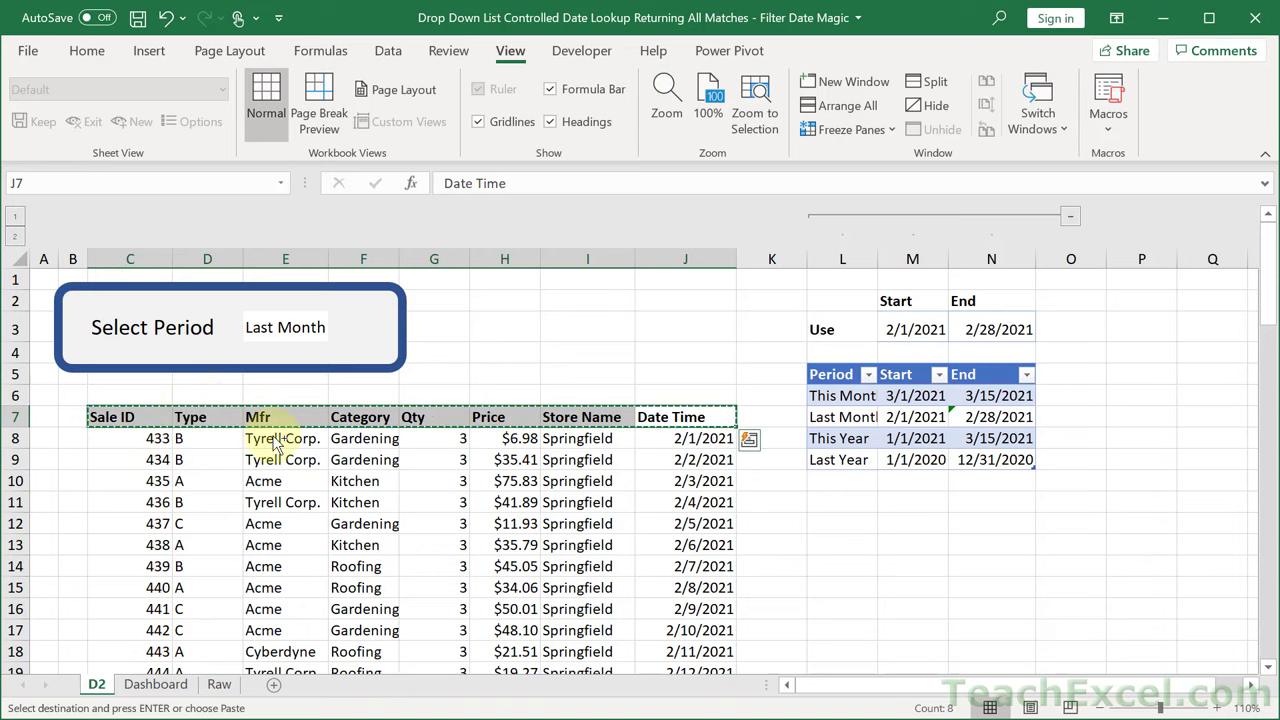
pyautogui.click(1250, 685)
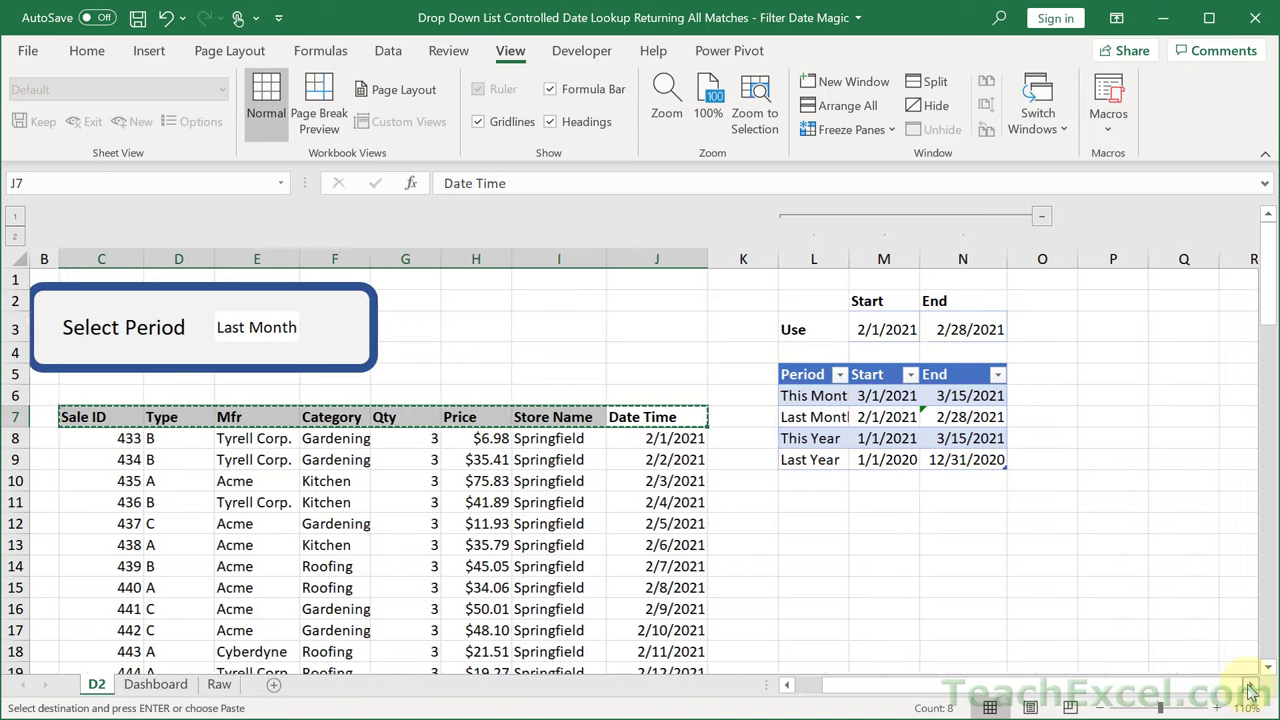
pyautogui.click(1250, 685)
pyautogui.click(1250, 685)
pyautogui.click(1250, 685)
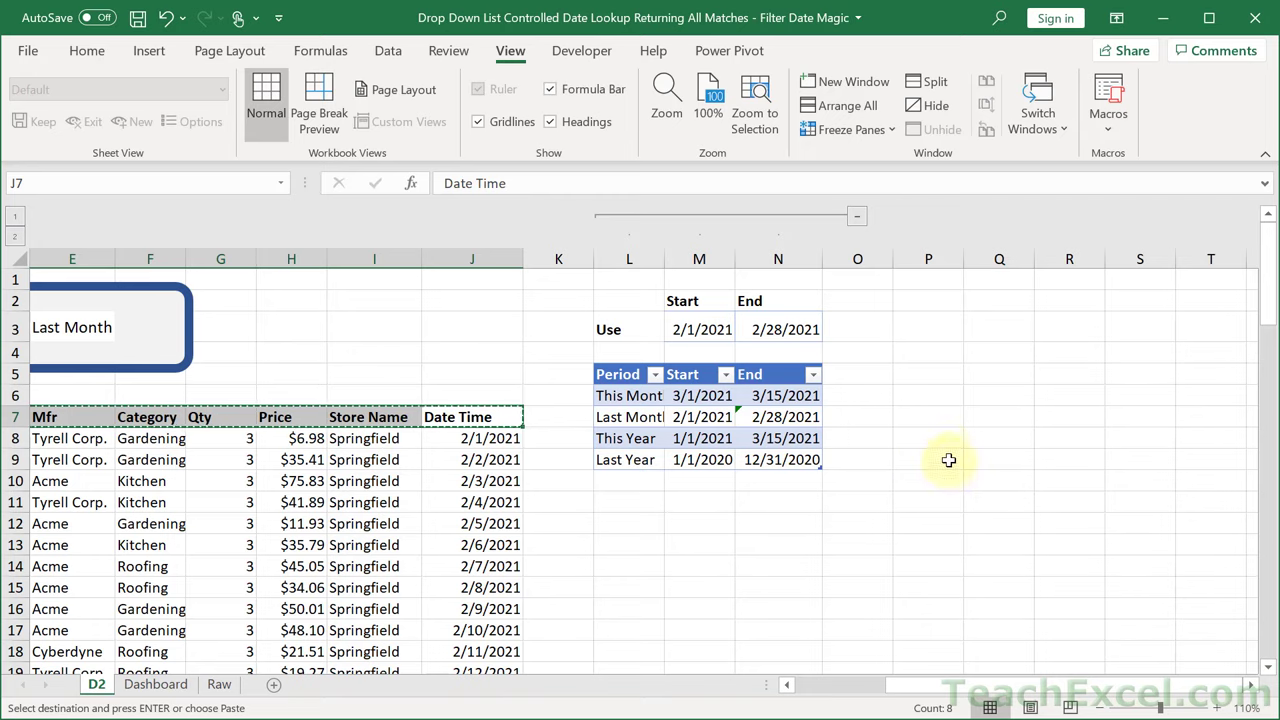
pyautogui.click(919, 413)
pyautogui.hotkey('ctrl', 'v')
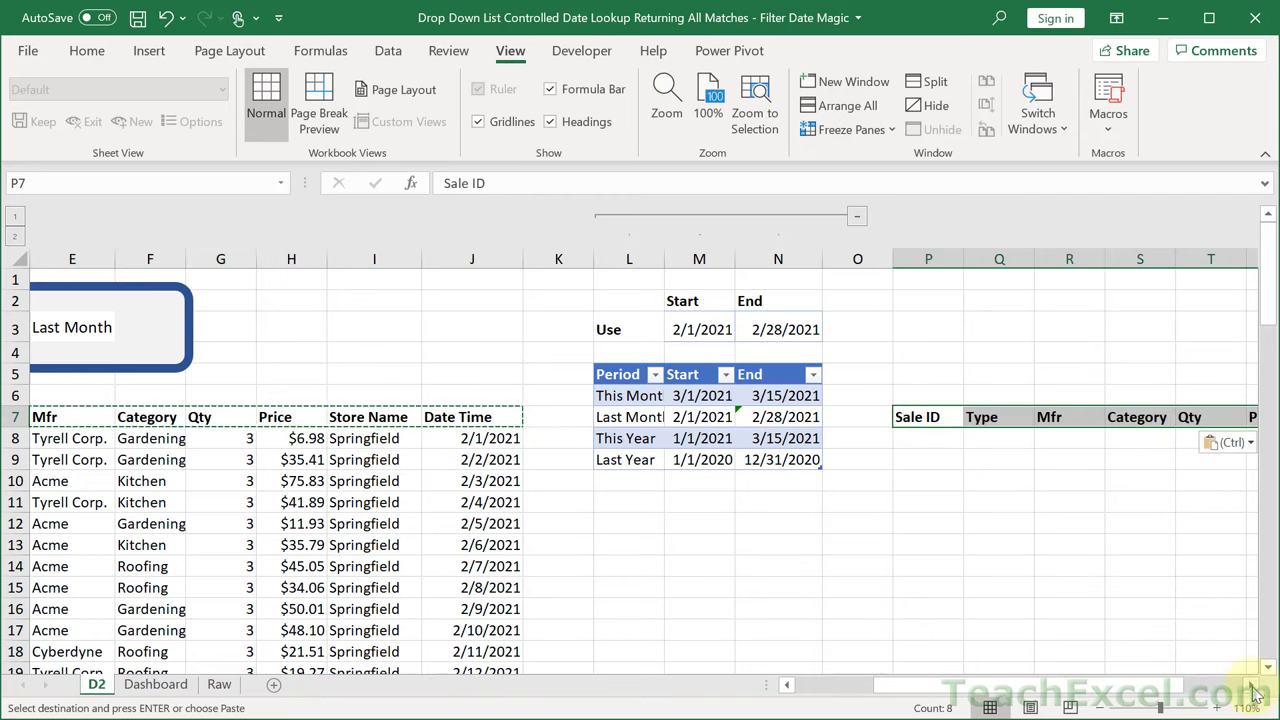
# Widen columns V and W so the copied Store Name and Date Time headings fit.
pyautogui.click(1251, 685)
pyautogui.click(1251, 685)
pyautogui.click(1251, 685)
pyautogui.click(1251, 685)
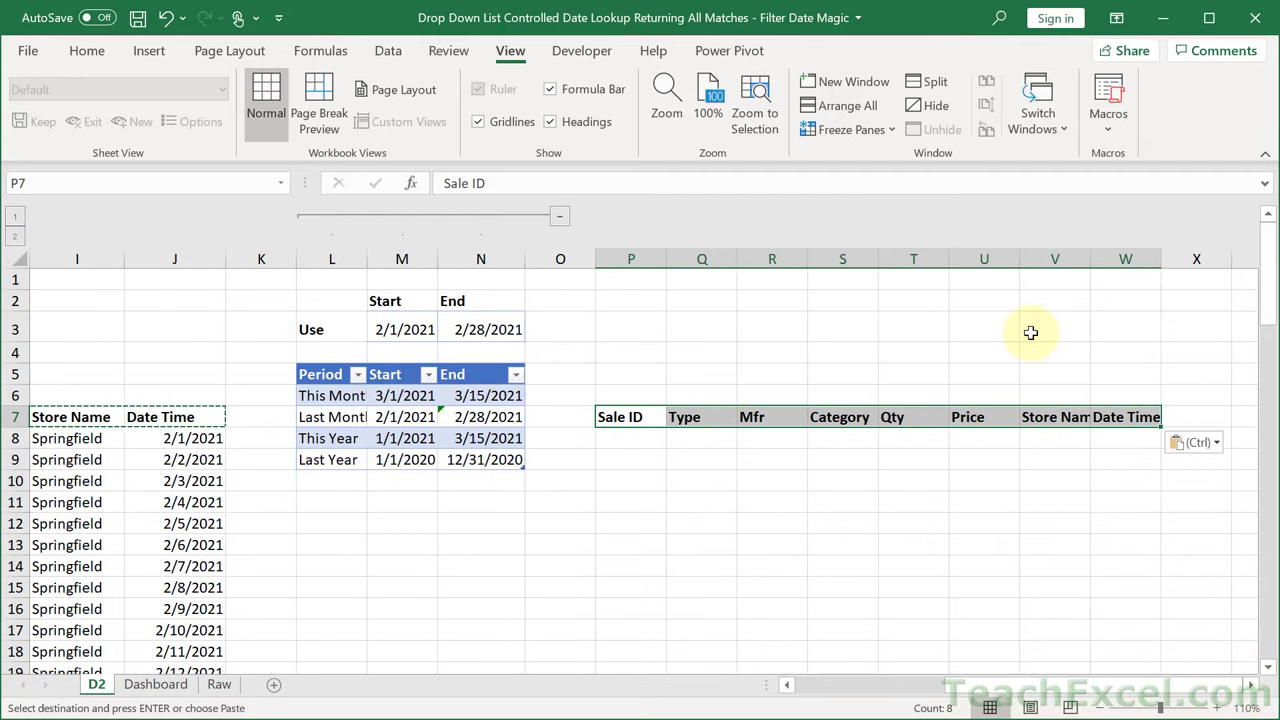
pyautogui.moveTo(1090, 259); pyautogui.dragTo(1212, 261)
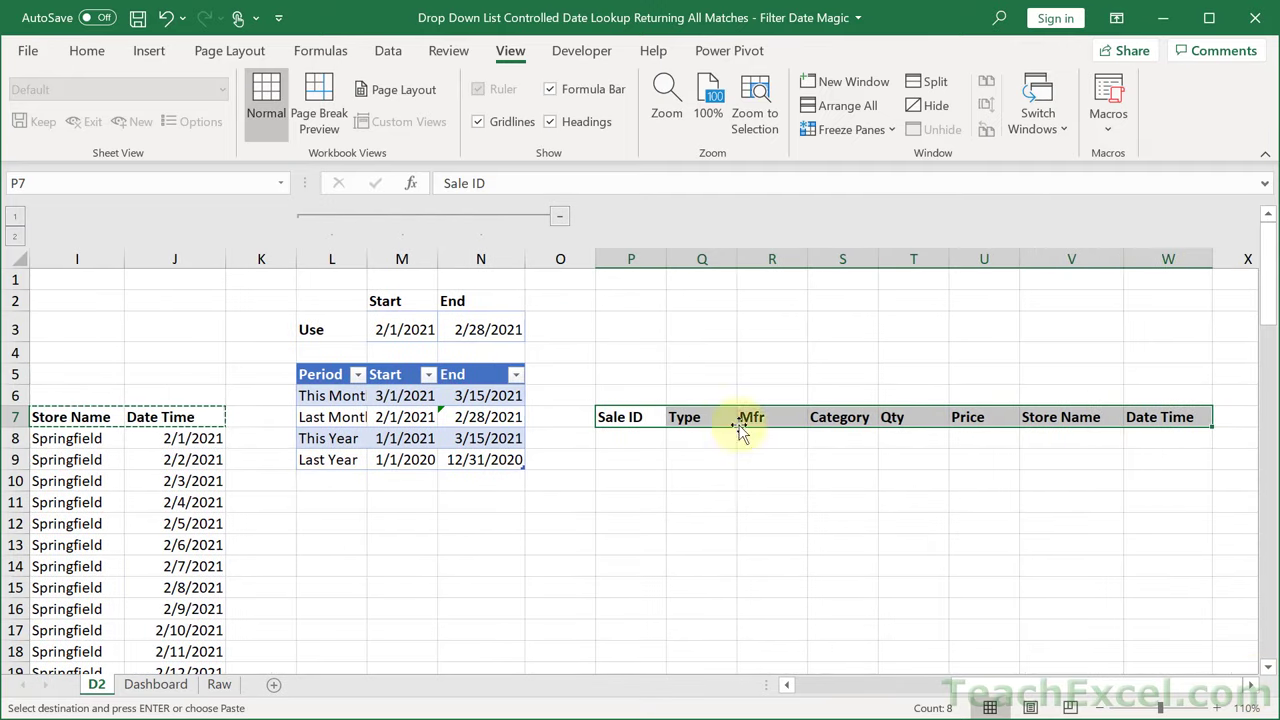
# Copy the IFERROR, INDEX and SMALL formula text from P8 on the Dashboard sheet into P8 on sheet D2.
pyautogui.click(634, 440)
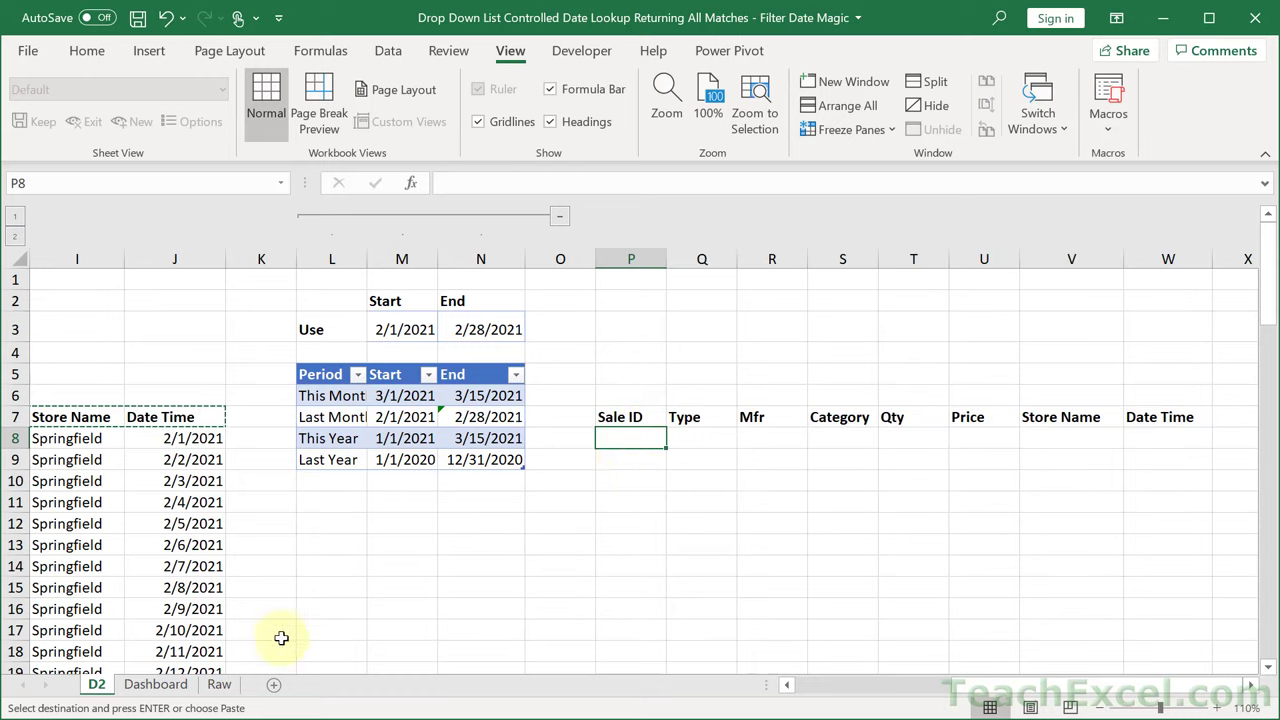
pyautogui.click(156, 685)
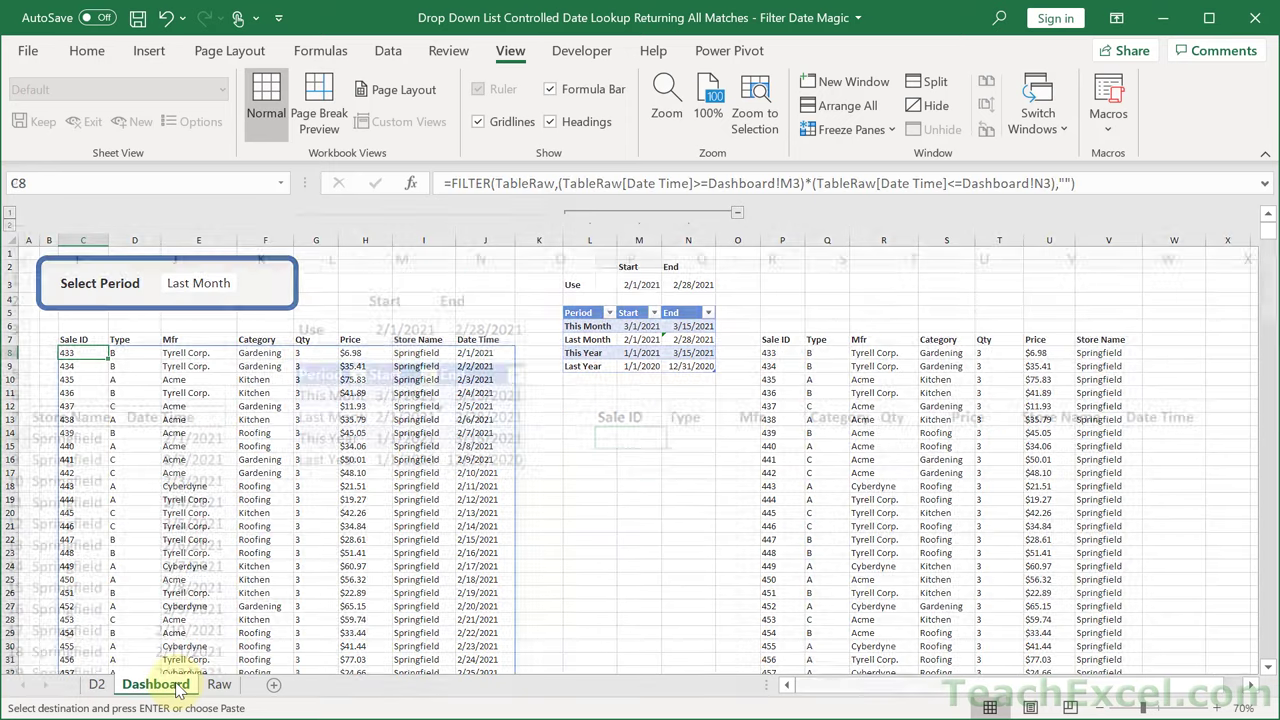
pyautogui.doubleClick(776, 350)
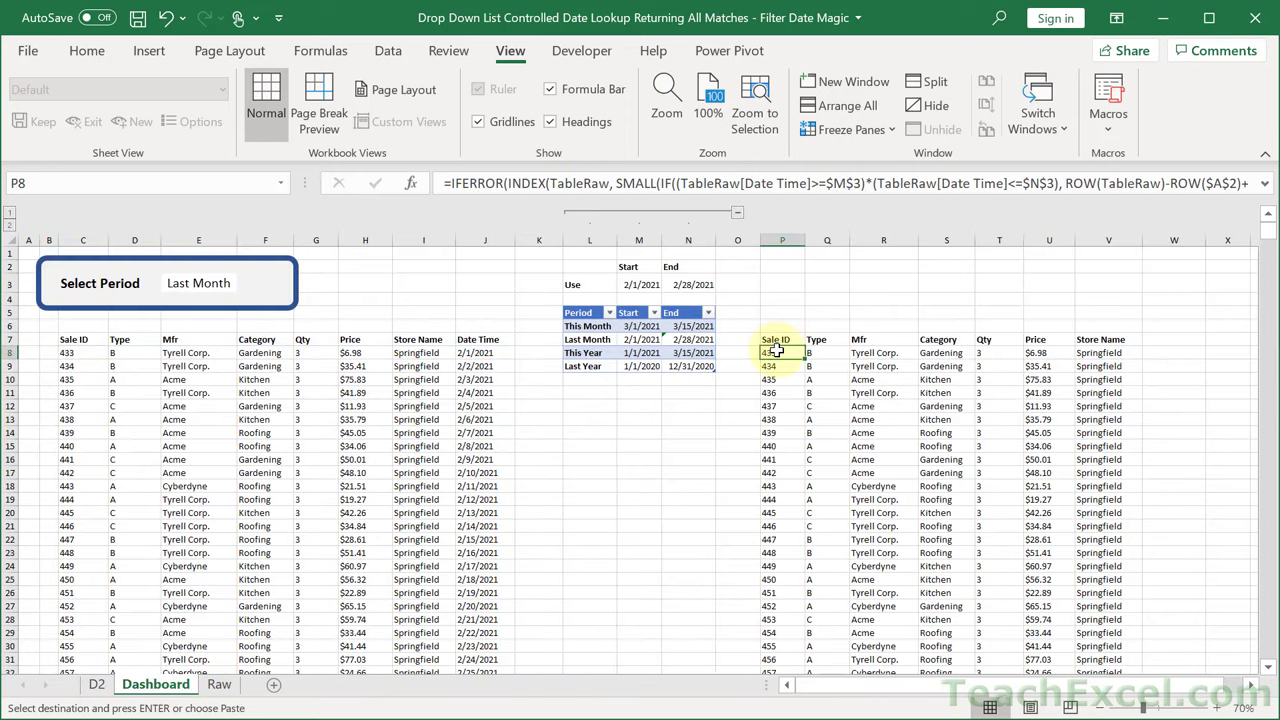
pyautogui.moveTo(762, 352); pyautogui.dragTo(961, 372)
pyautogui.press('Escape')
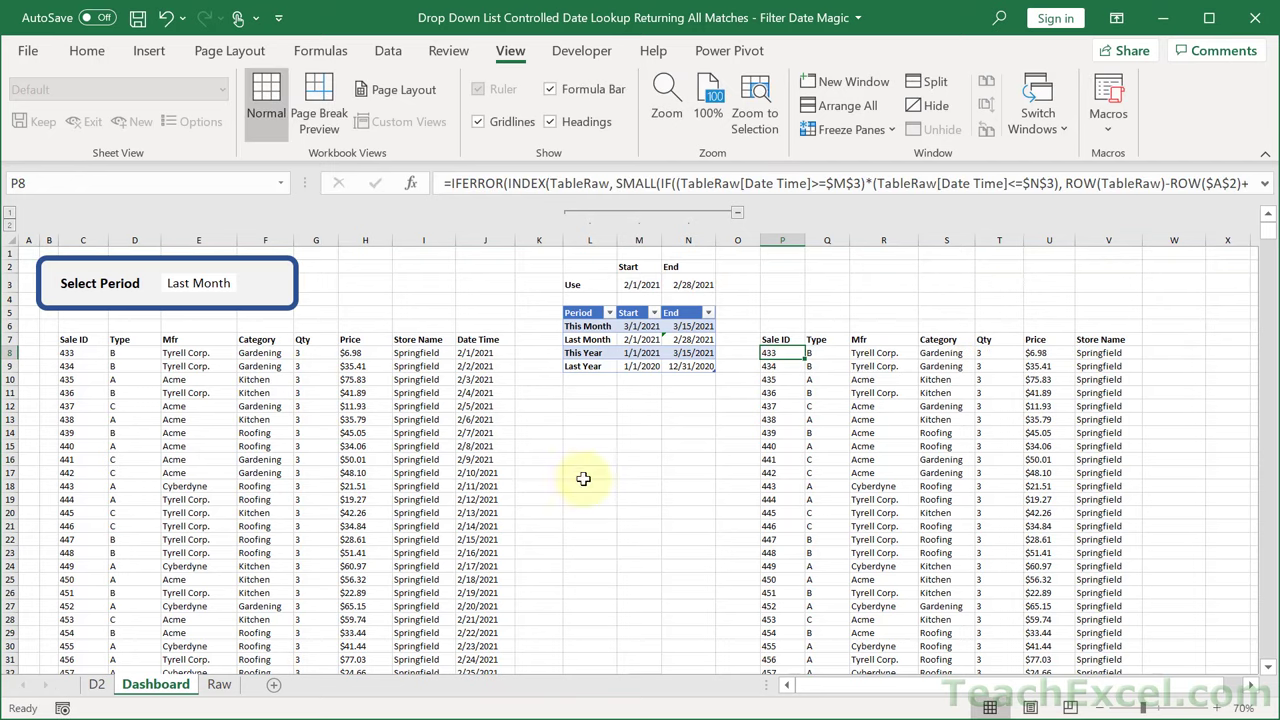
pyautogui.click(97, 688)
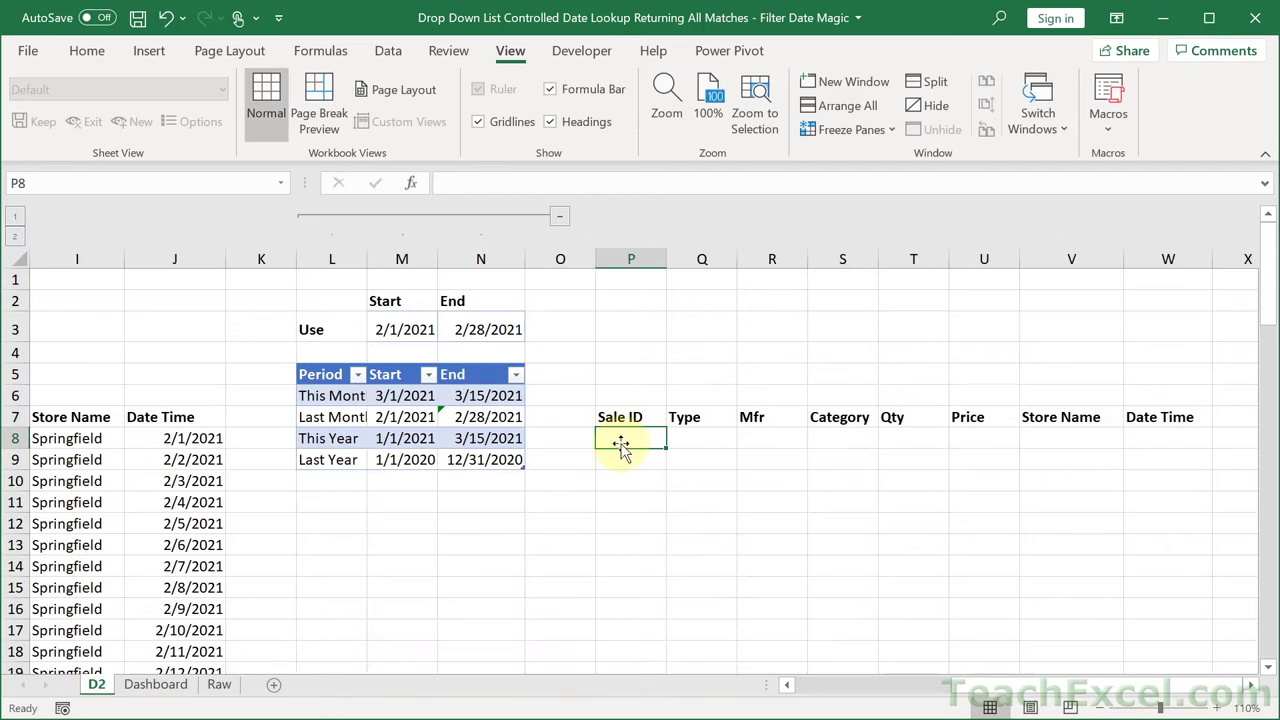
pyautogui.hotkey('ctrl', 'v')
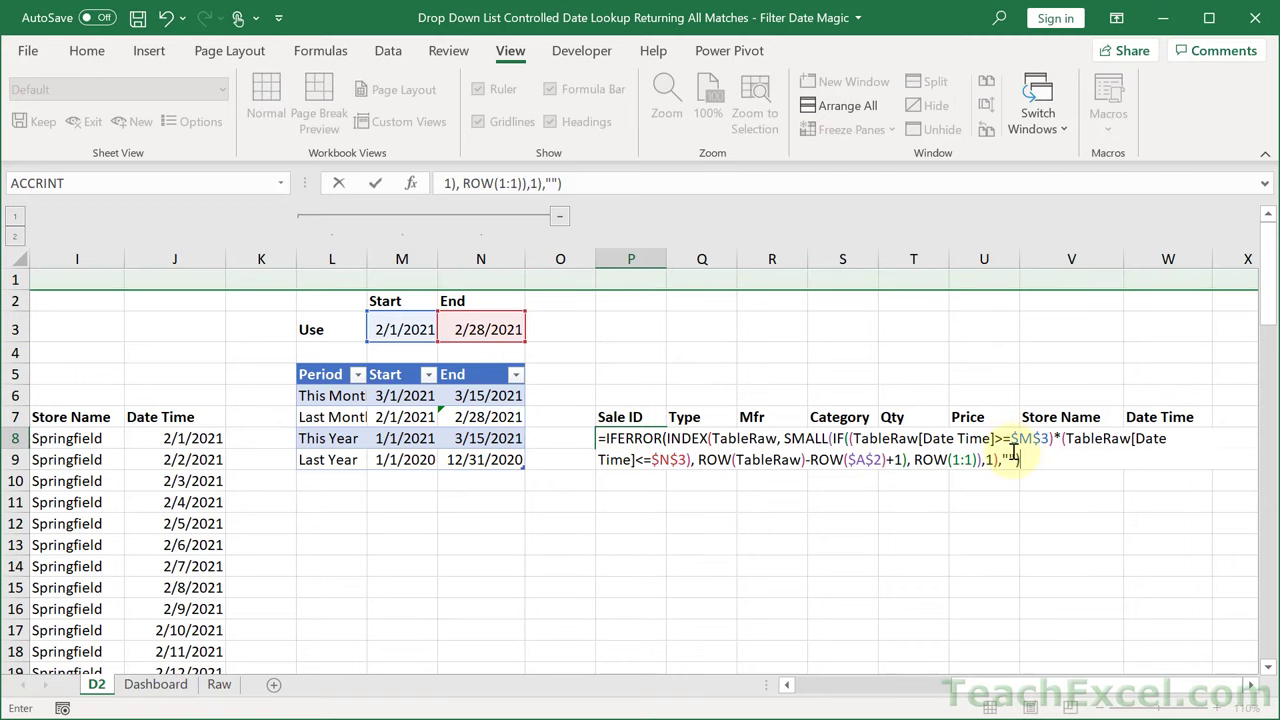
pyautogui.hotkey('ctrl', 'Return')
# Examine the formula in P8, focusing on the IF date conditions that compare TableRaw[Date Time] with $M$3 and $N$3.
pyautogui.click(1218, 708)
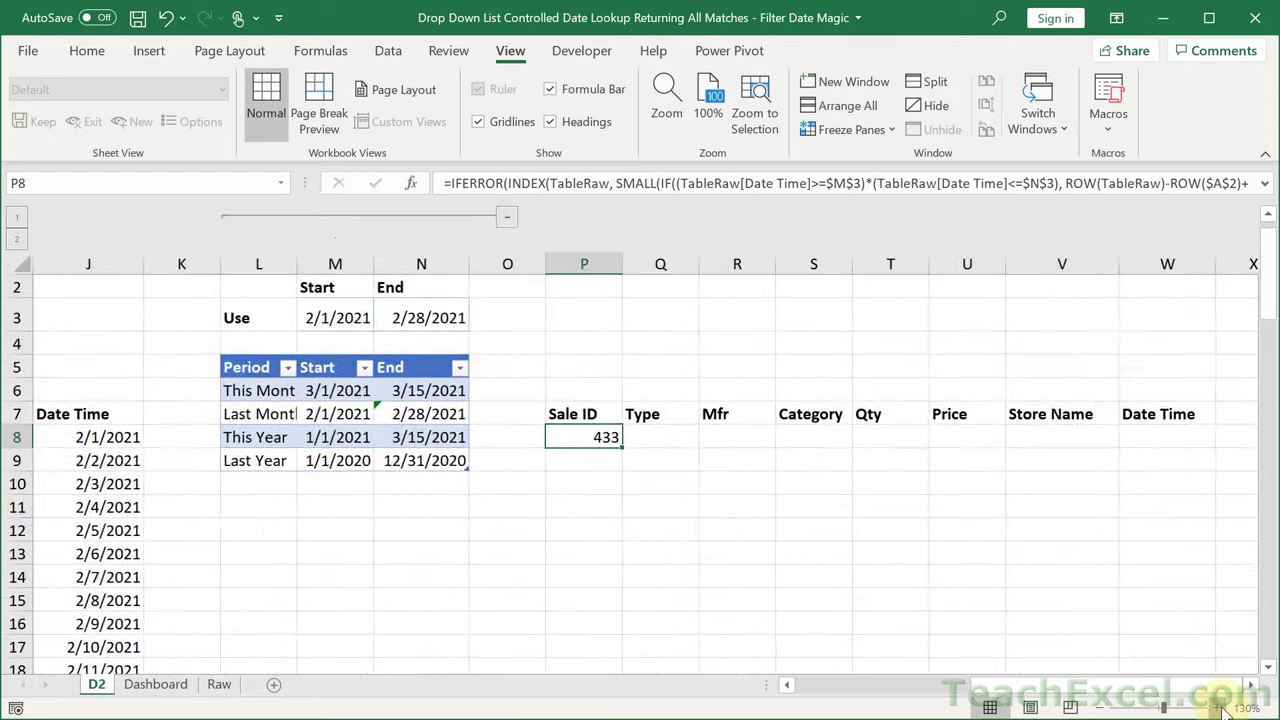
pyautogui.click(1218, 708)
pyautogui.click(1218, 708)
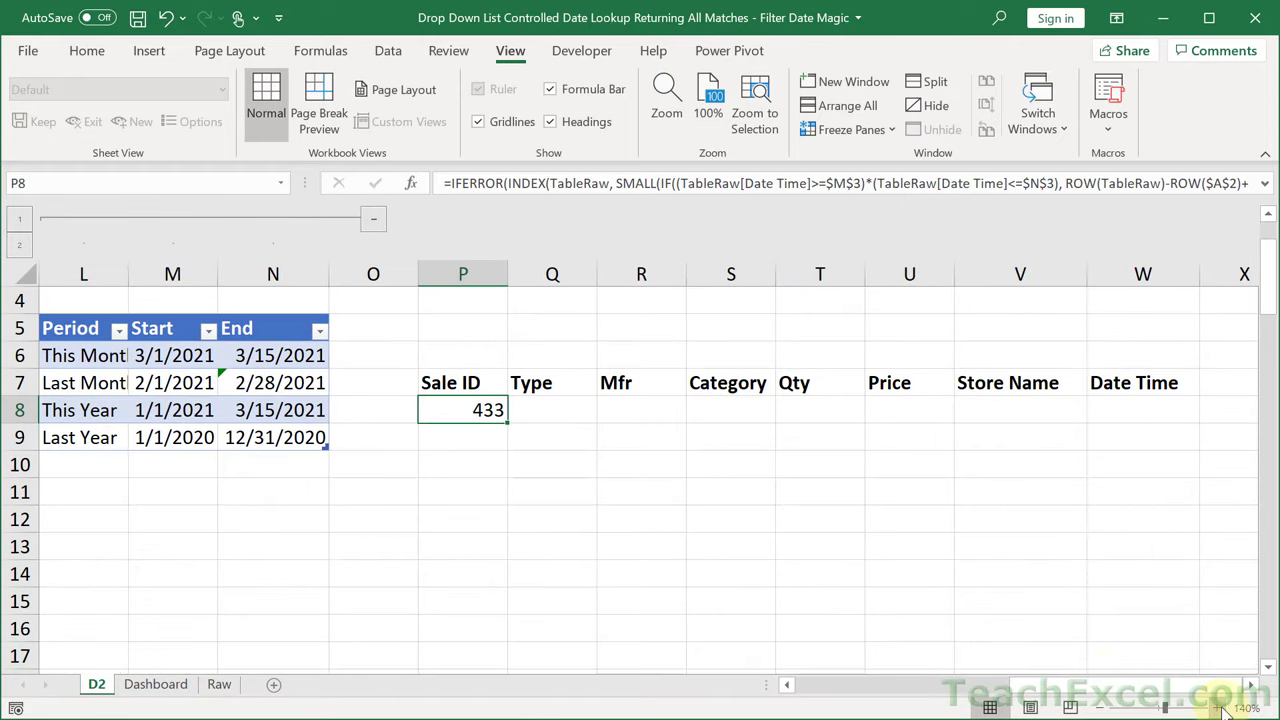
pyautogui.doubleClick(435, 408)
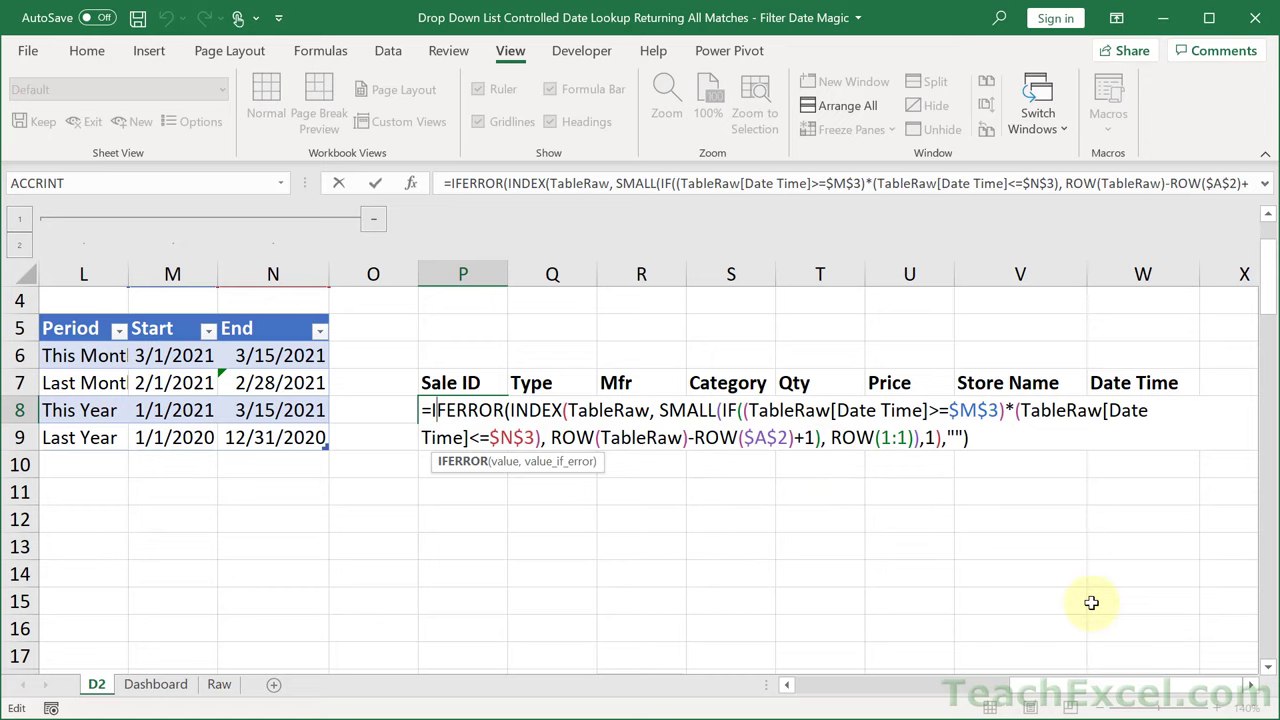
pyautogui.click(1251, 685)
pyautogui.click(1251, 685)
pyautogui.click(1251, 685)
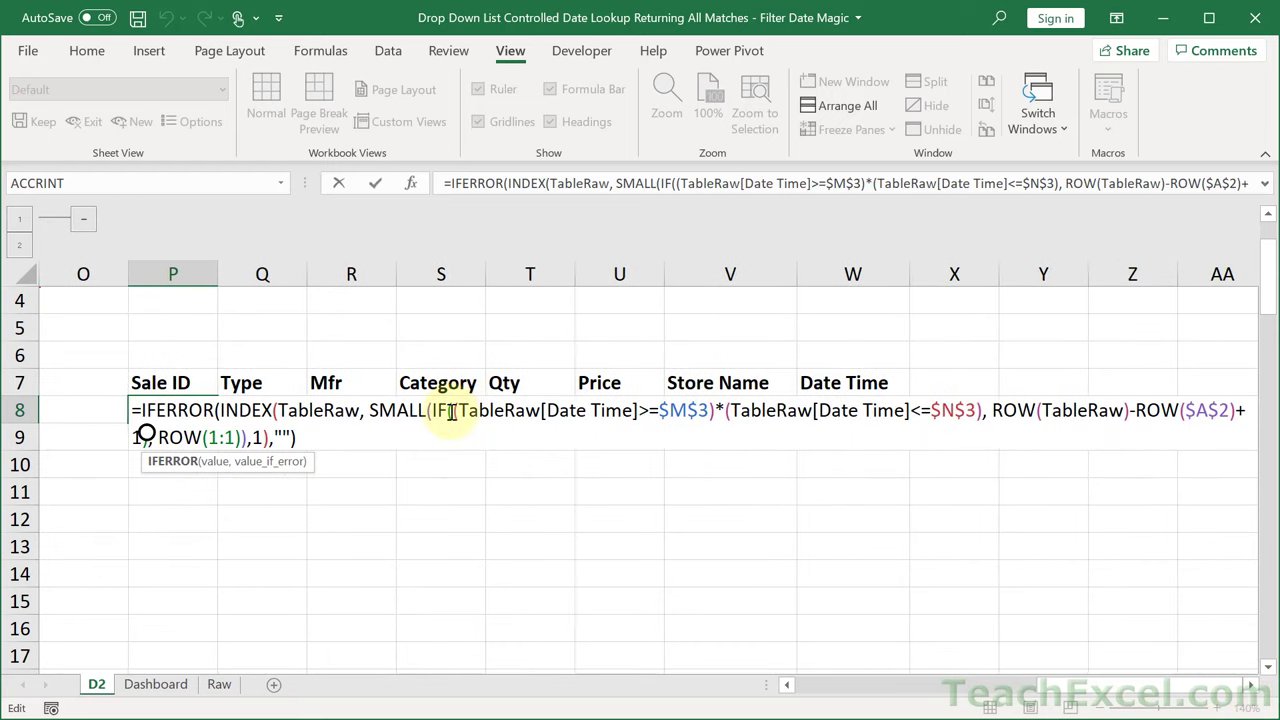
pyautogui.moveTo(456, 411); pyautogui.dragTo(984, 401)
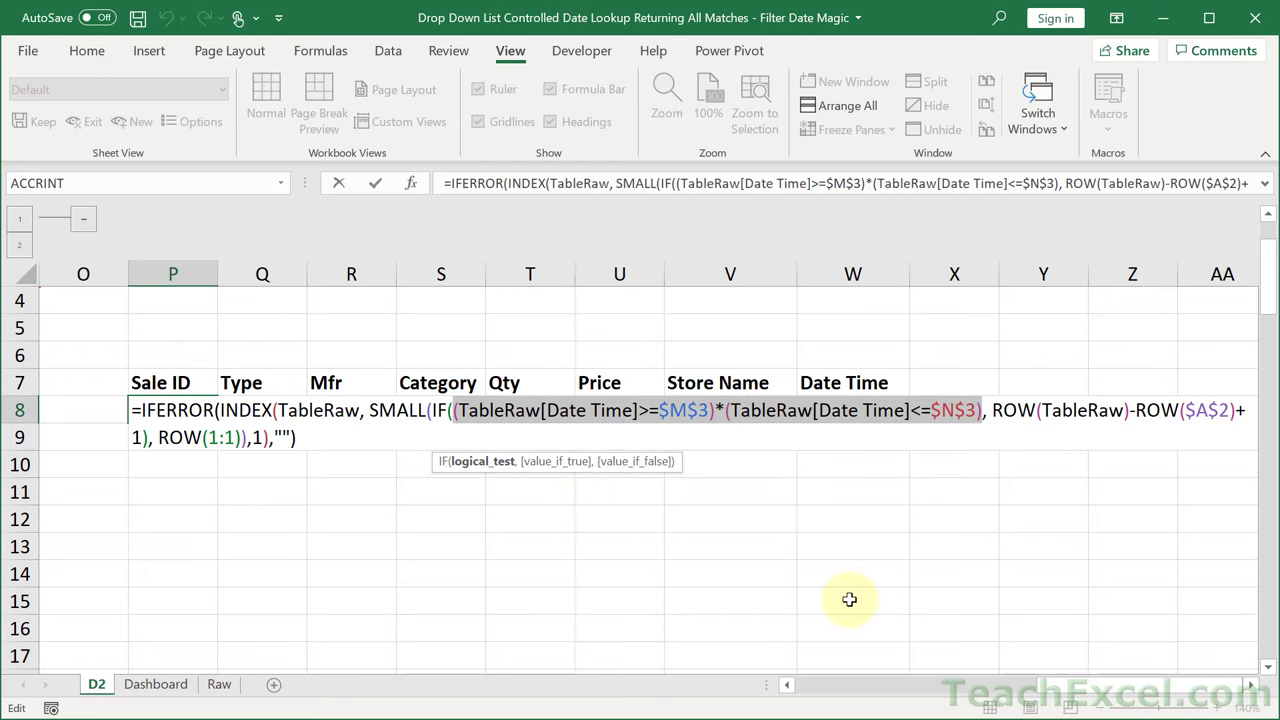
pyautogui.moveTo(1107, 693); pyautogui.dragTo(1080, 686)
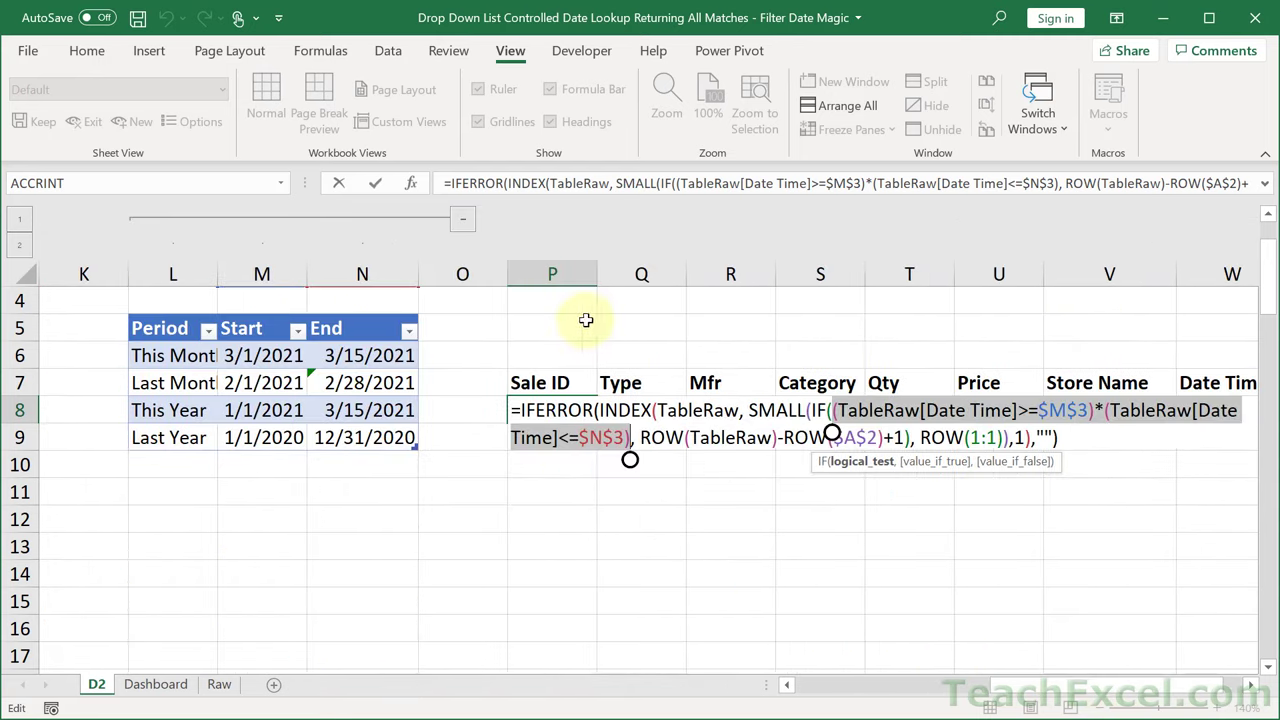
pyautogui.click(1268, 216)
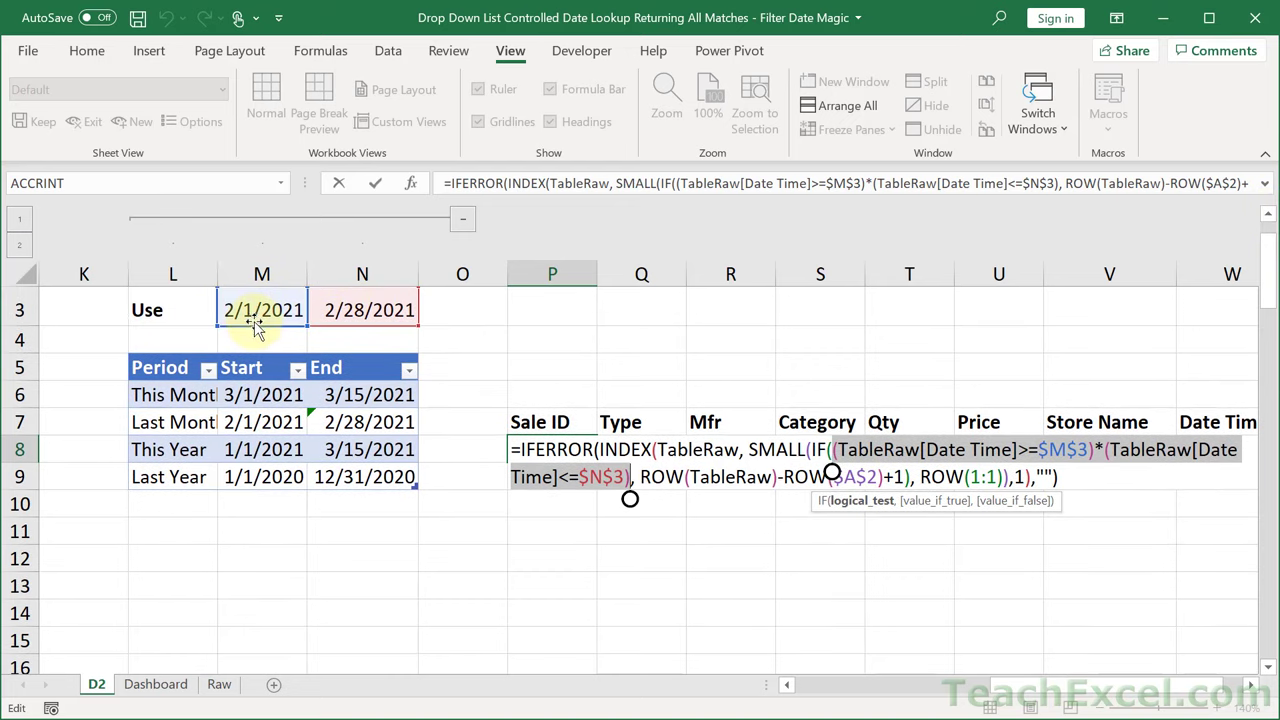
pyautogui.click(1250, 685)
pyautogui.click(1250, 685)
pyautogui.click(1250, 685)
pyautogui.click(1250, 685)
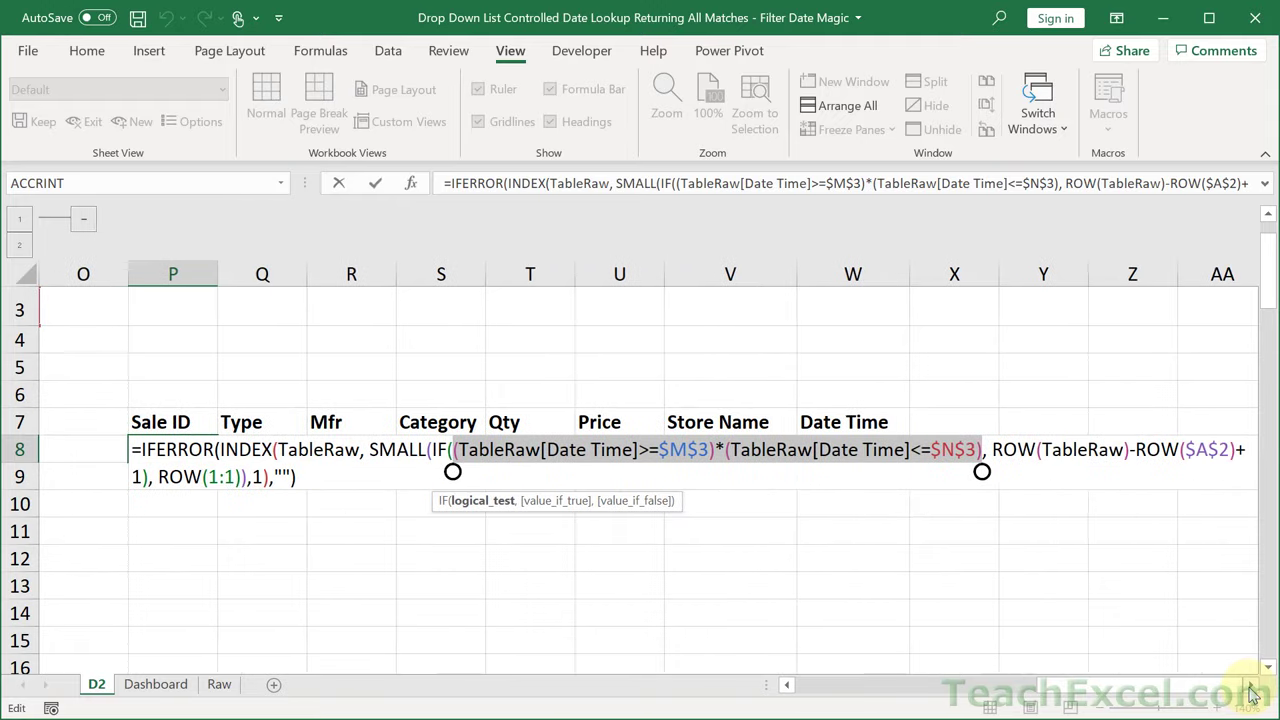
pyautogui.click(1250, 685)
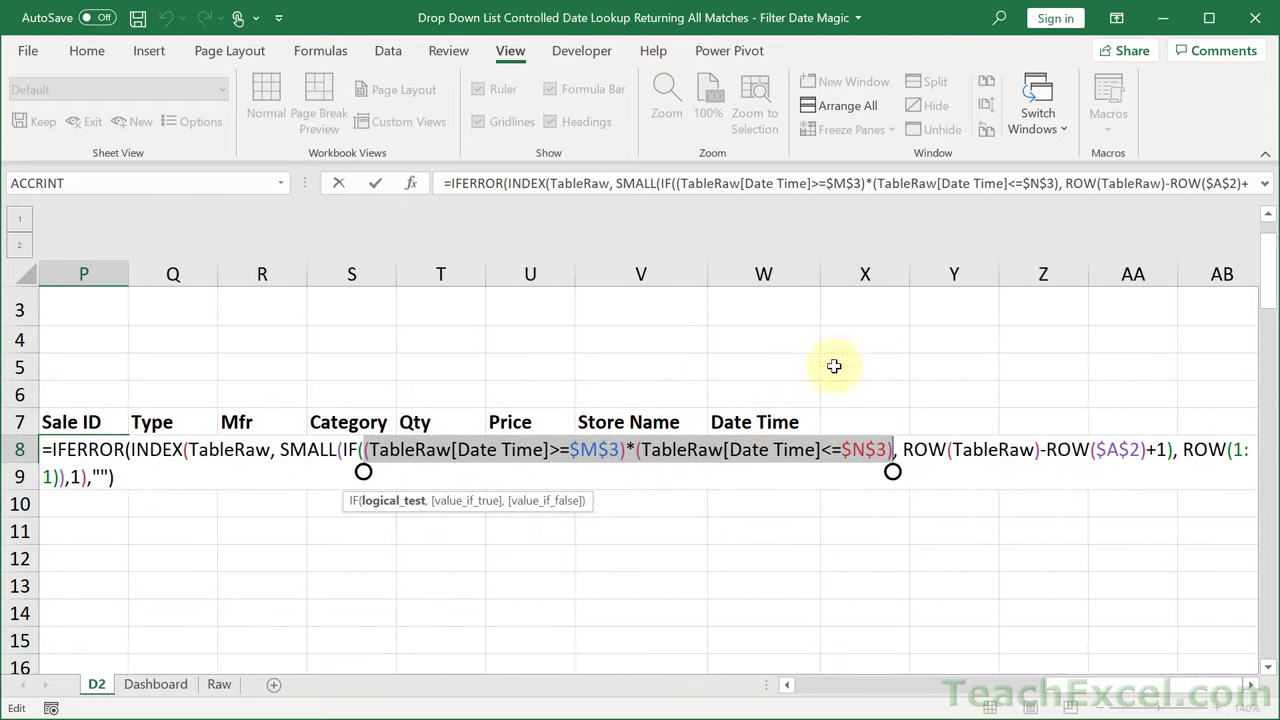
# Examine the TableRaw references and the ROW($A$2) part of the P8 formula, leaving it unchanged.
pyautogui.click(838, 449)
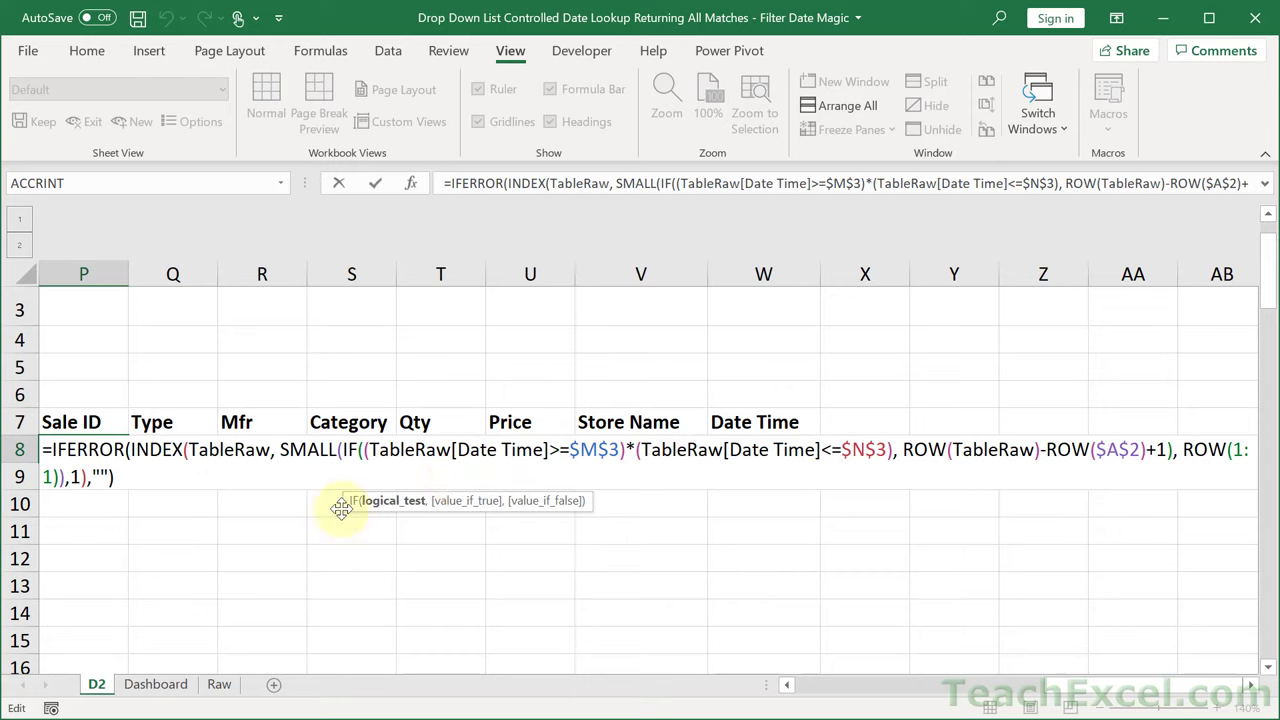
pyautogui.doubleClick(217, 451)
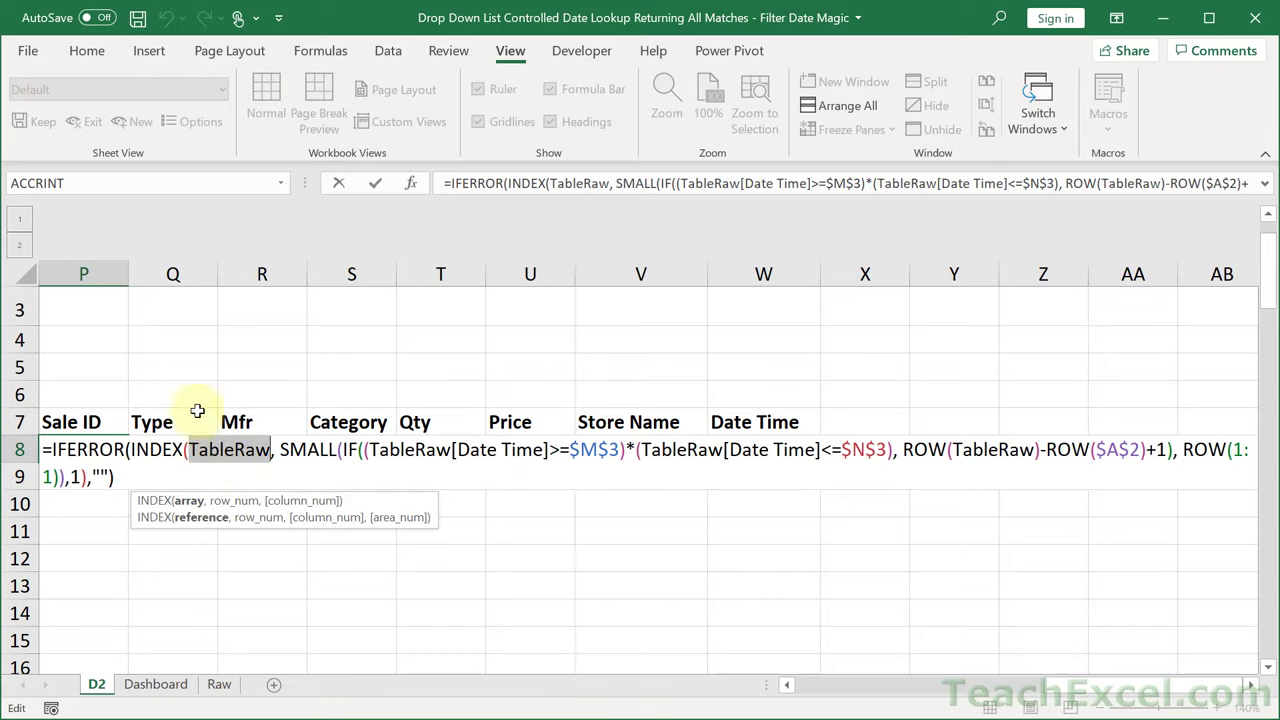
pyautogui.doubleClick(988, 450)
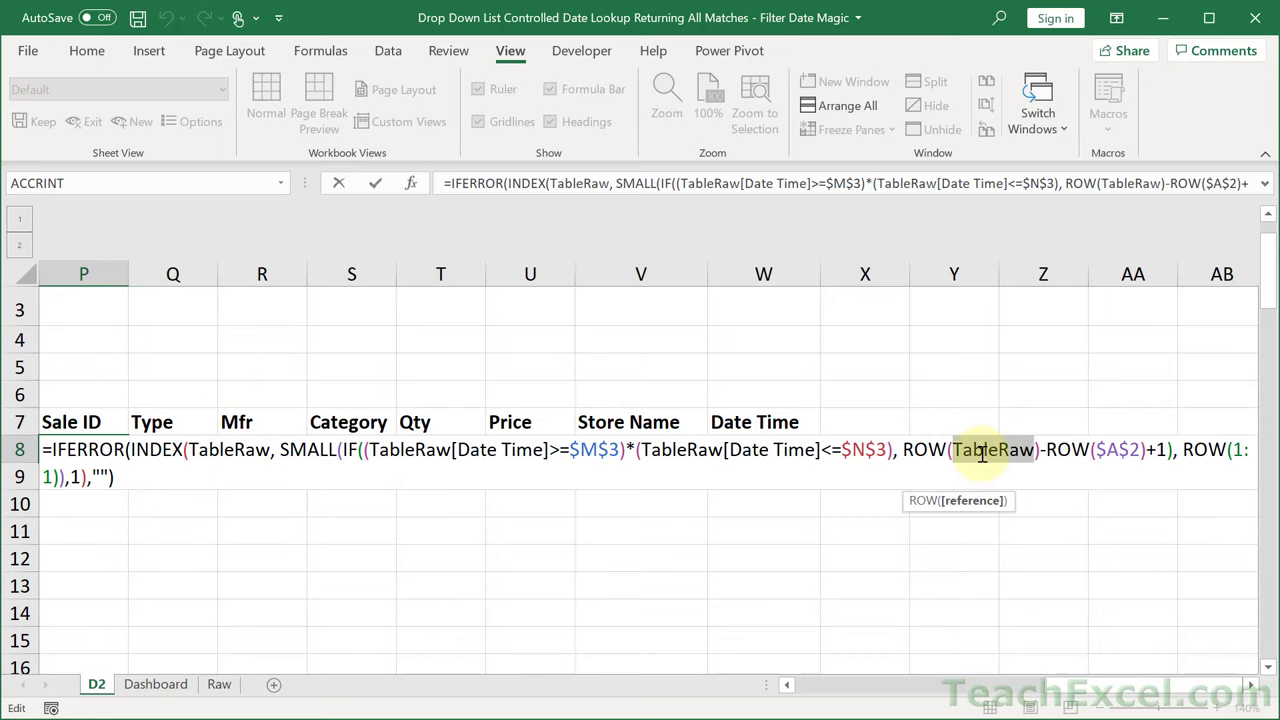
pyautogui.moveTo(1048, 447); pyautogui.dragTo(1152, 450)
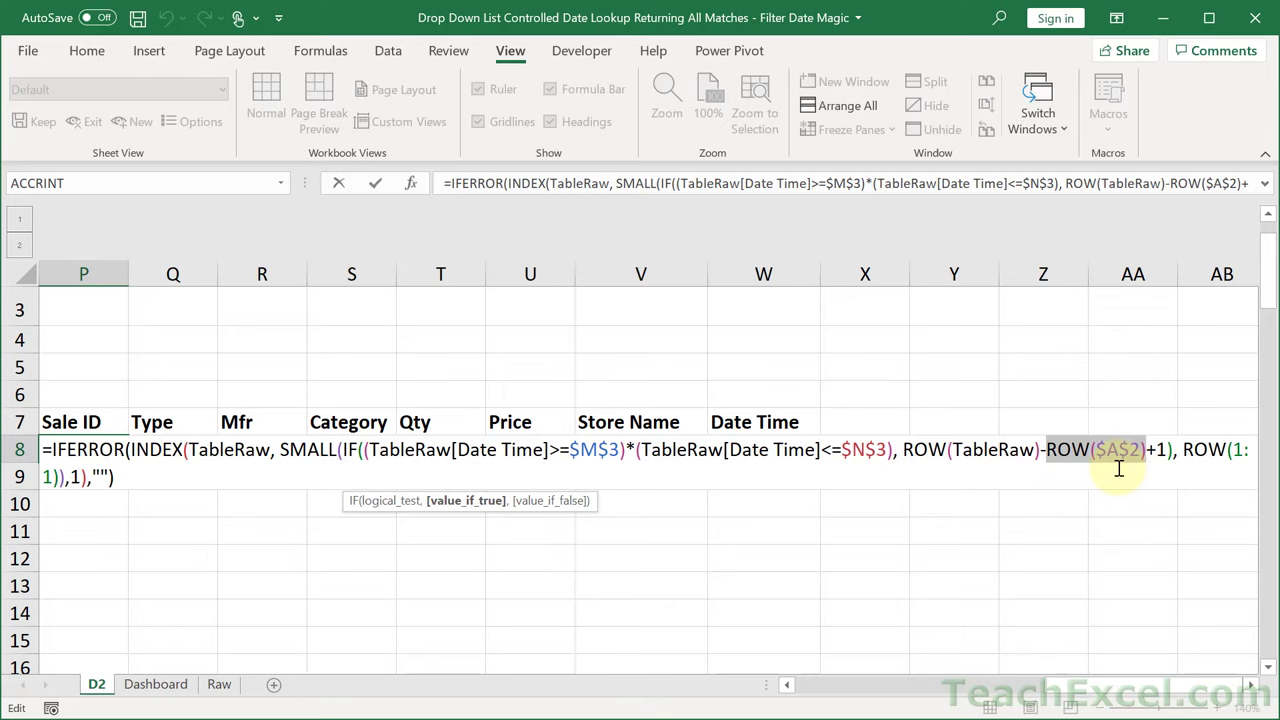
pyautogui.press('Escape')
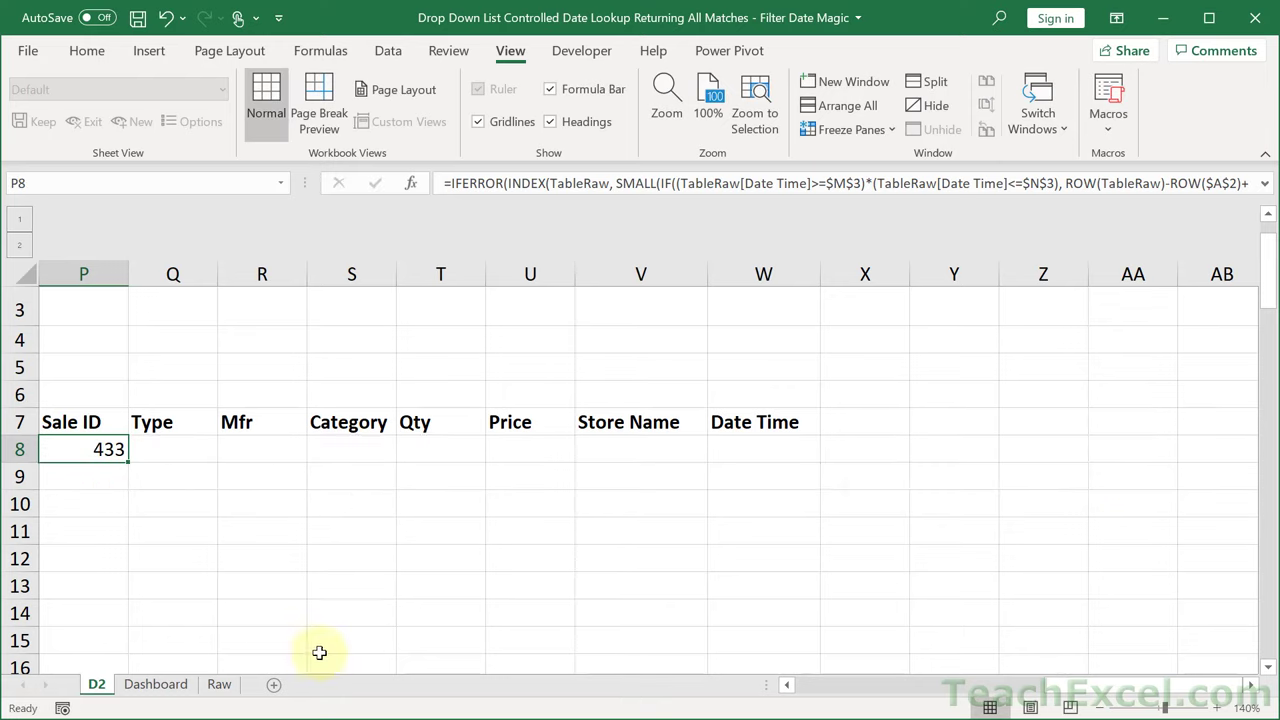
# Unhide sheet R2, select its first data cell A2 and return to sheet D2.
pyautogui.rightClick(96, 688)
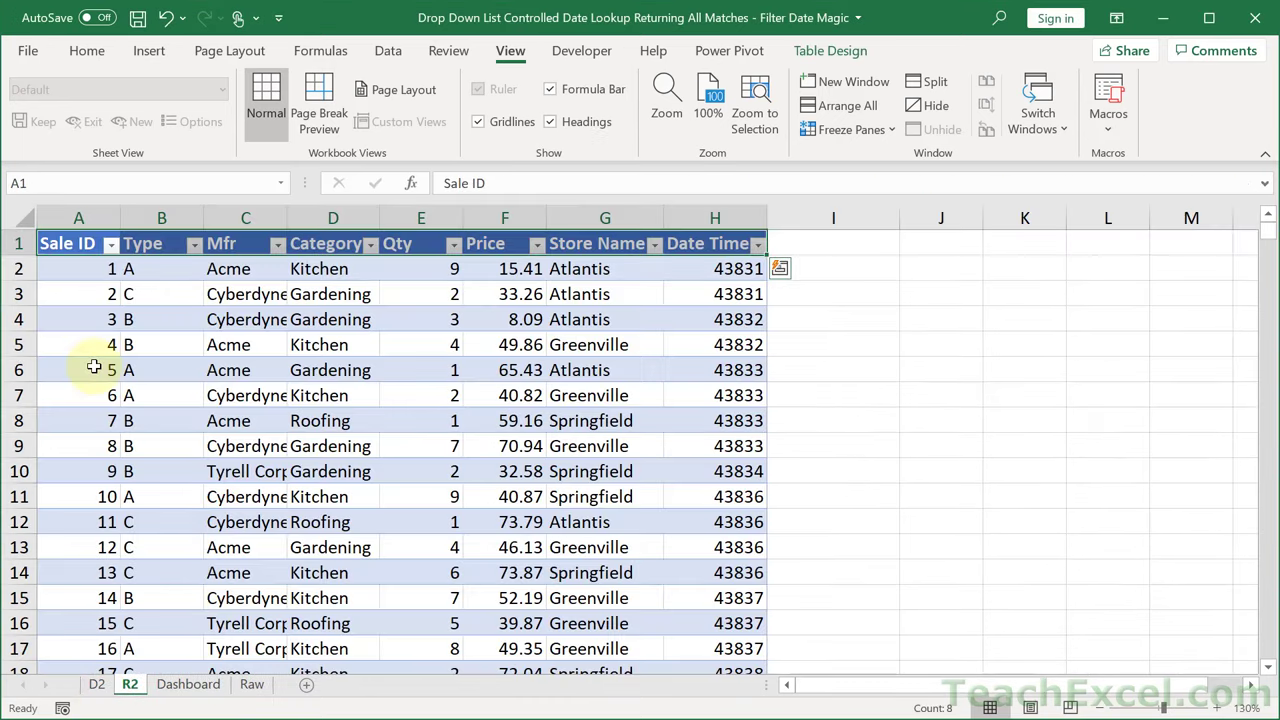
pyautogui.click(85, 268)
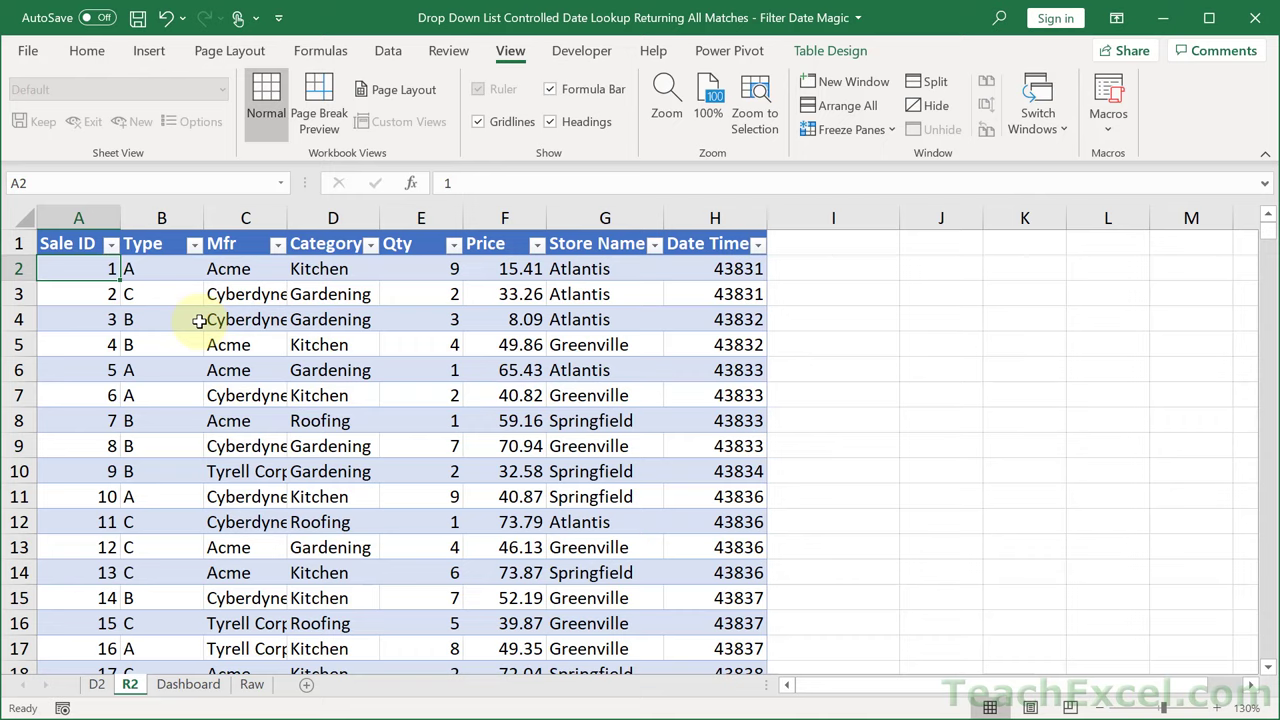
pyautogui.hotkey('ctrl', 'pageup')
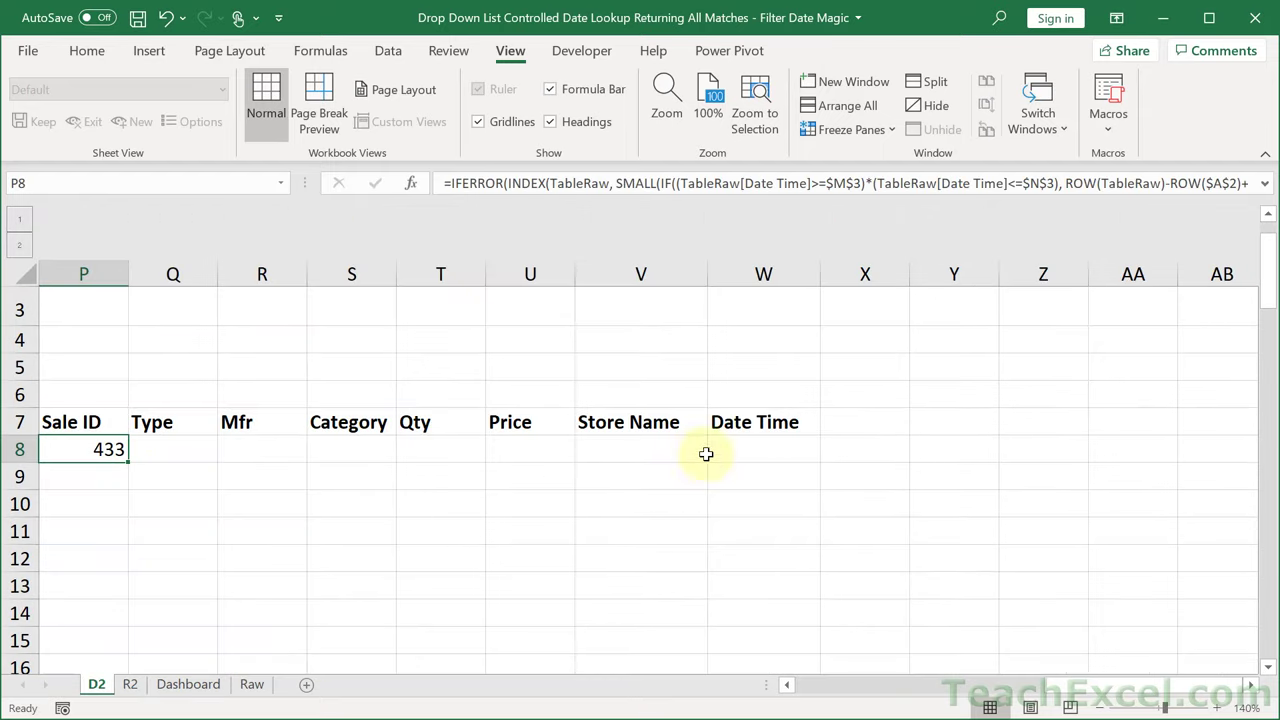
# Copy the full IFERROR, INDEX and SMALL formula text from P8 and enter that cell as an array formula.
pyautogui.moveTo(1148, 692); pyautogui.dragTo(1115, 690)
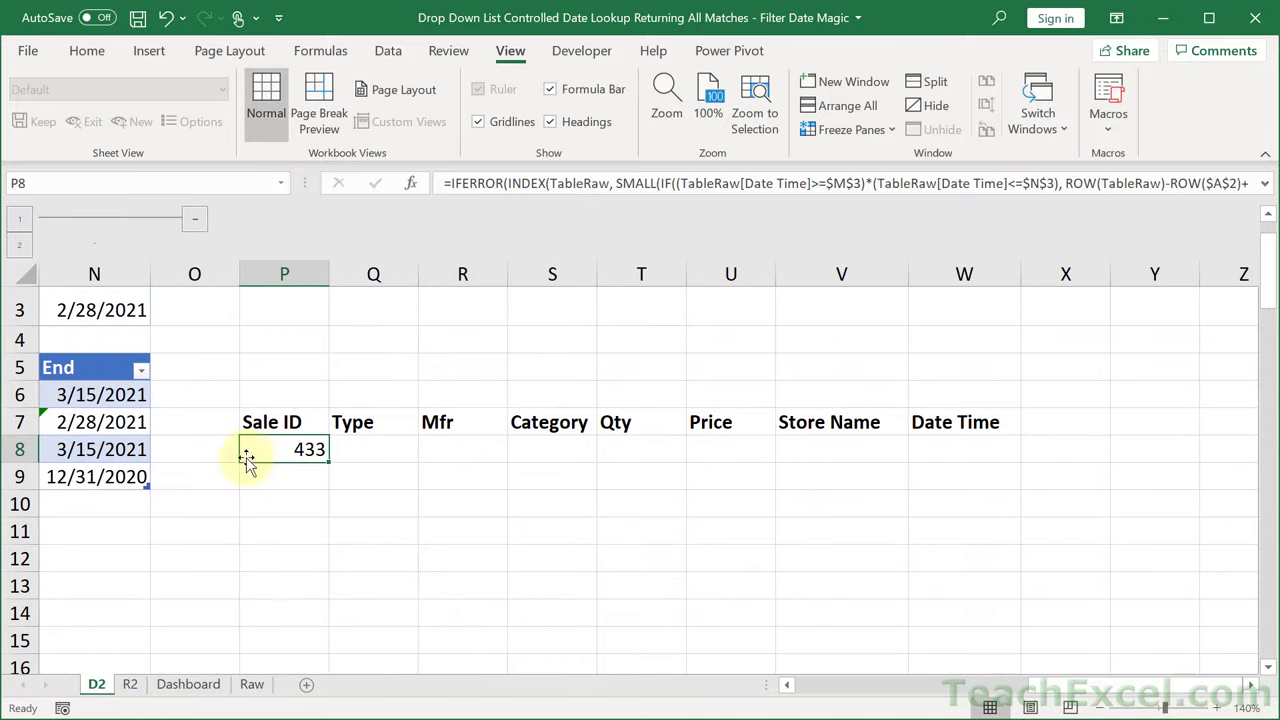
pyautogui.doubleClick(260, 449)
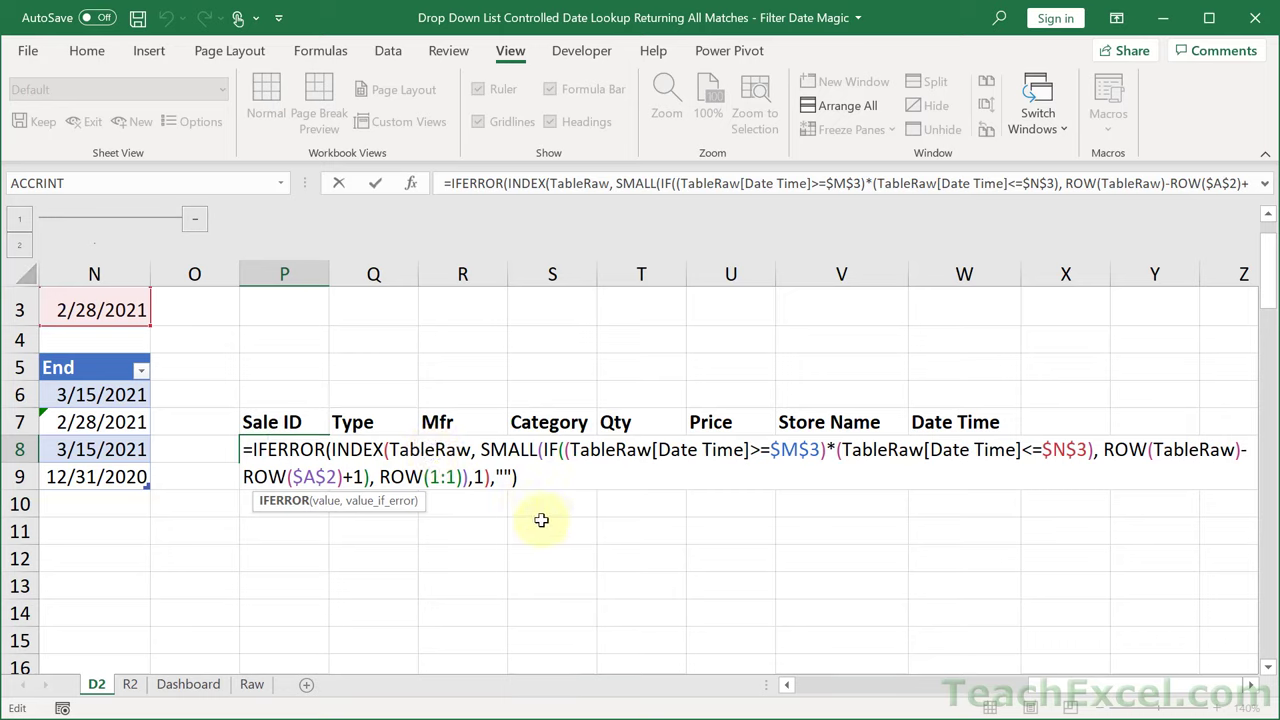
pyautogui.moveTo(570, 447); pyautogui.dragTo(752, 440)
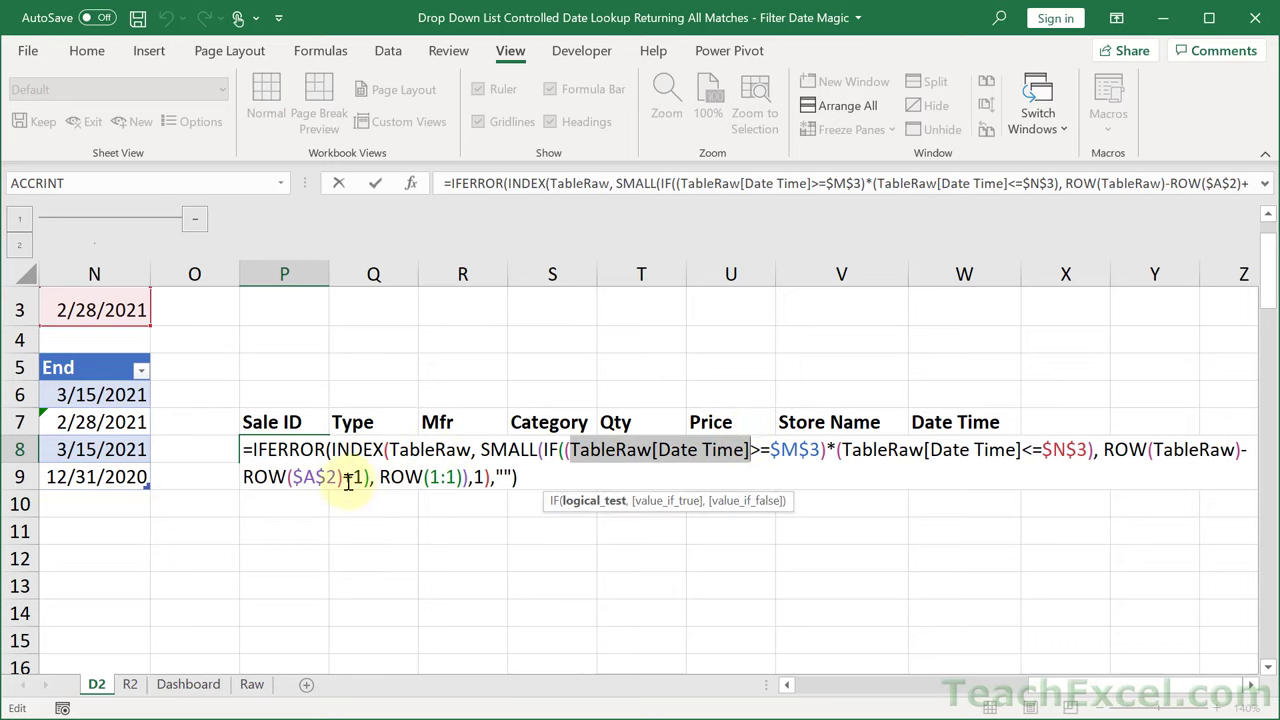
pyautogui.moveTo(338, 477); pyautogui.dragTo(292, 477)
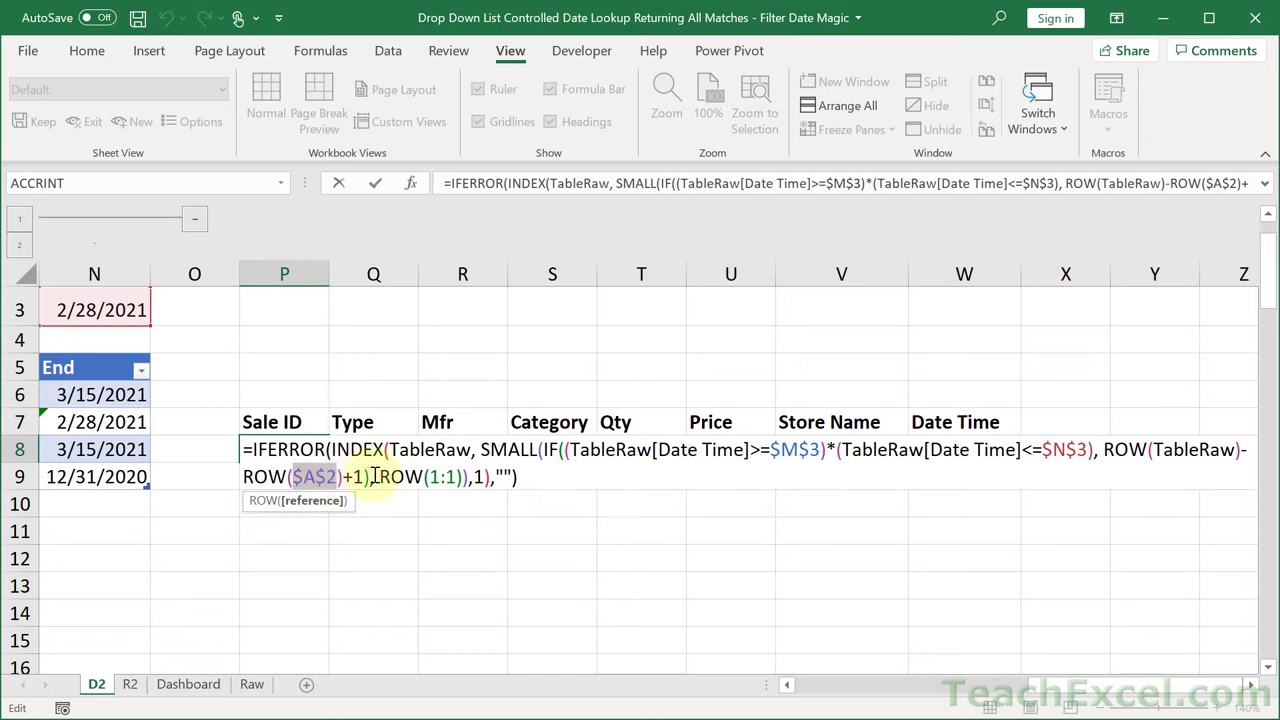
pyautogui.doubleClick(478, 477)
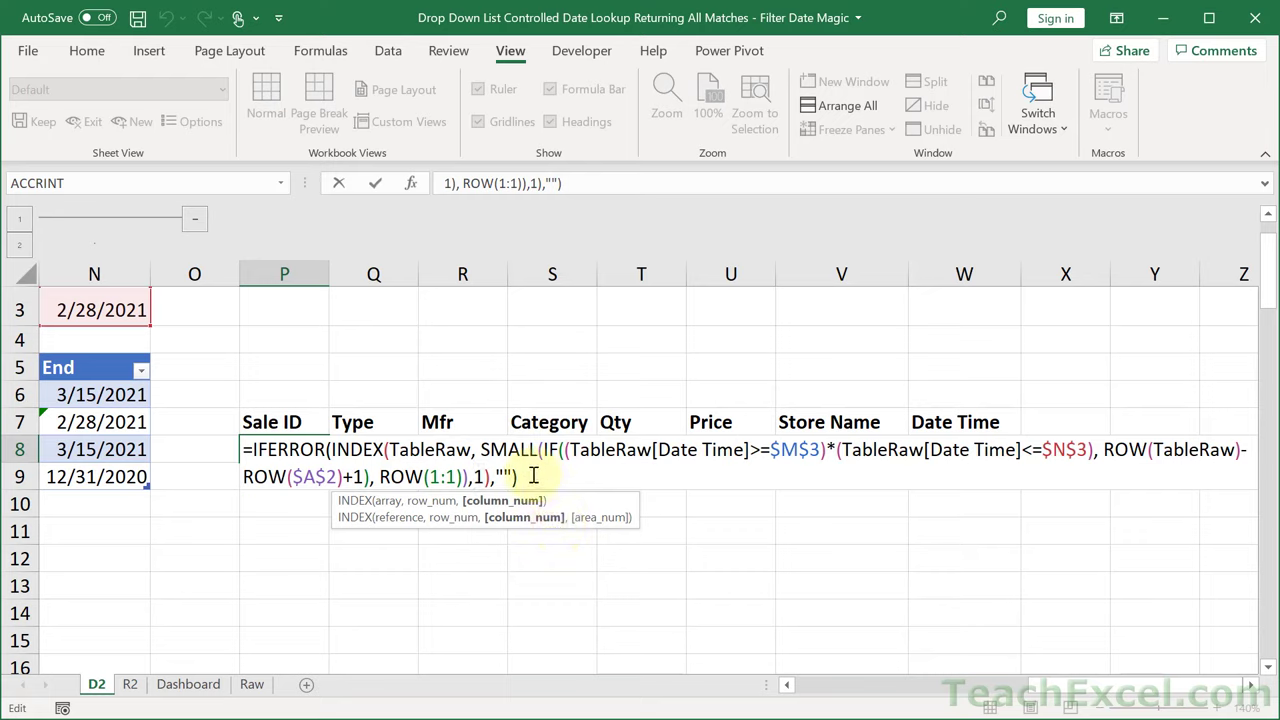
pyautogui.moveTo(533, 477); pyautogui.dragTo(243, 449)
pyautogui.hotkey('ctrl', 'c')
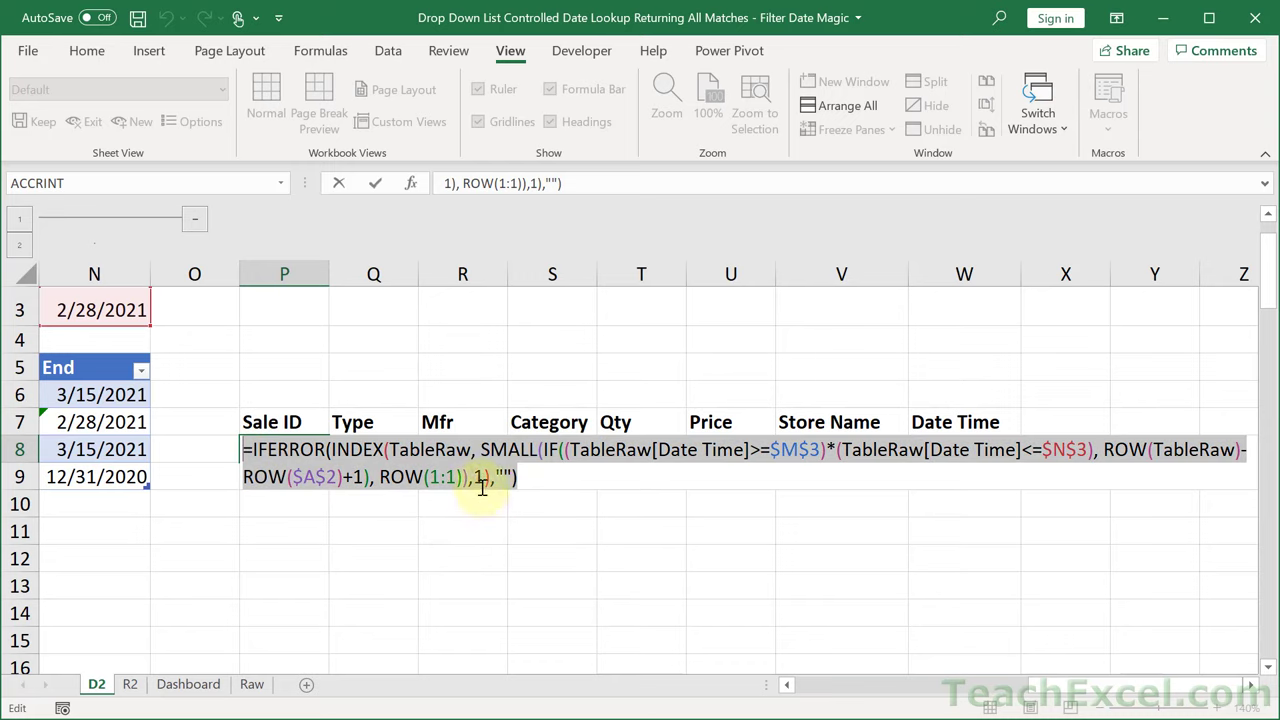
pyautogui.hotkey('ctrl', 'shift', 'Return')
# Paste the copied formula text into Q8 under Type as an array formula with INDEX column number 2.
pyautogui.click(370, 451)
pyautogui.doubleClick(370, 451)
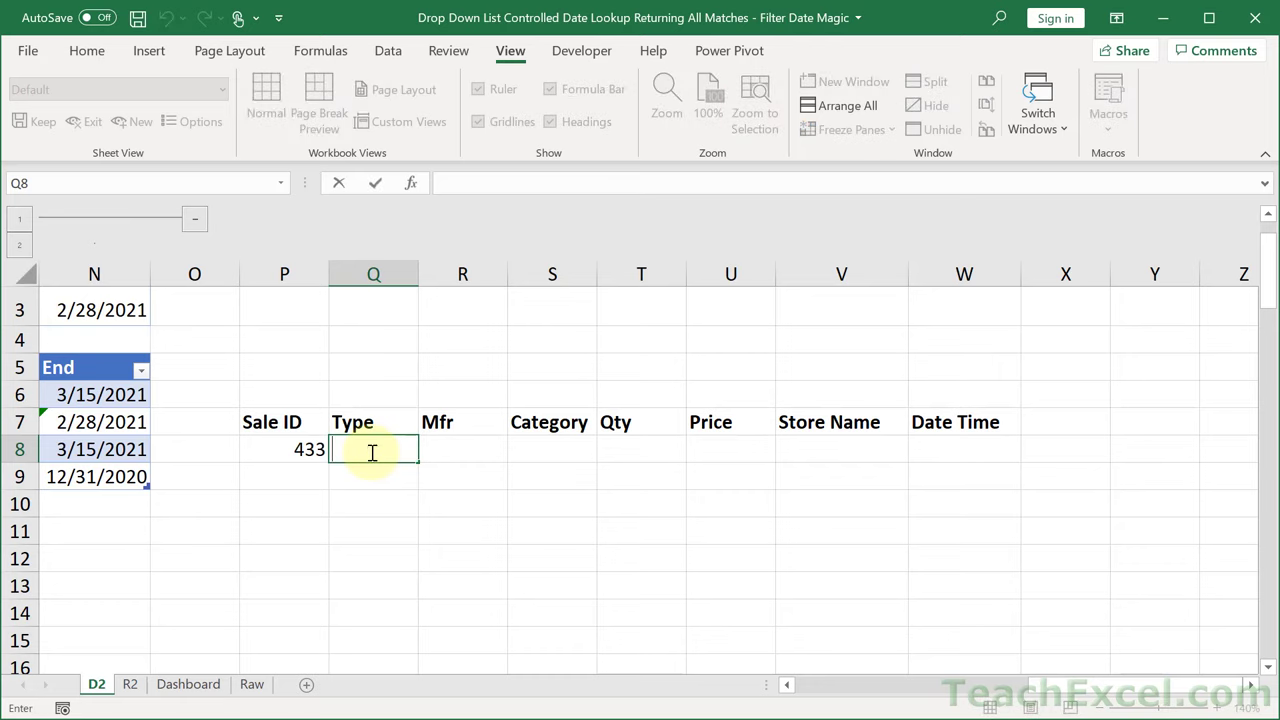
pyautogui.hotkey('ctrl', 'v')
pyautogui.click(667, 478)
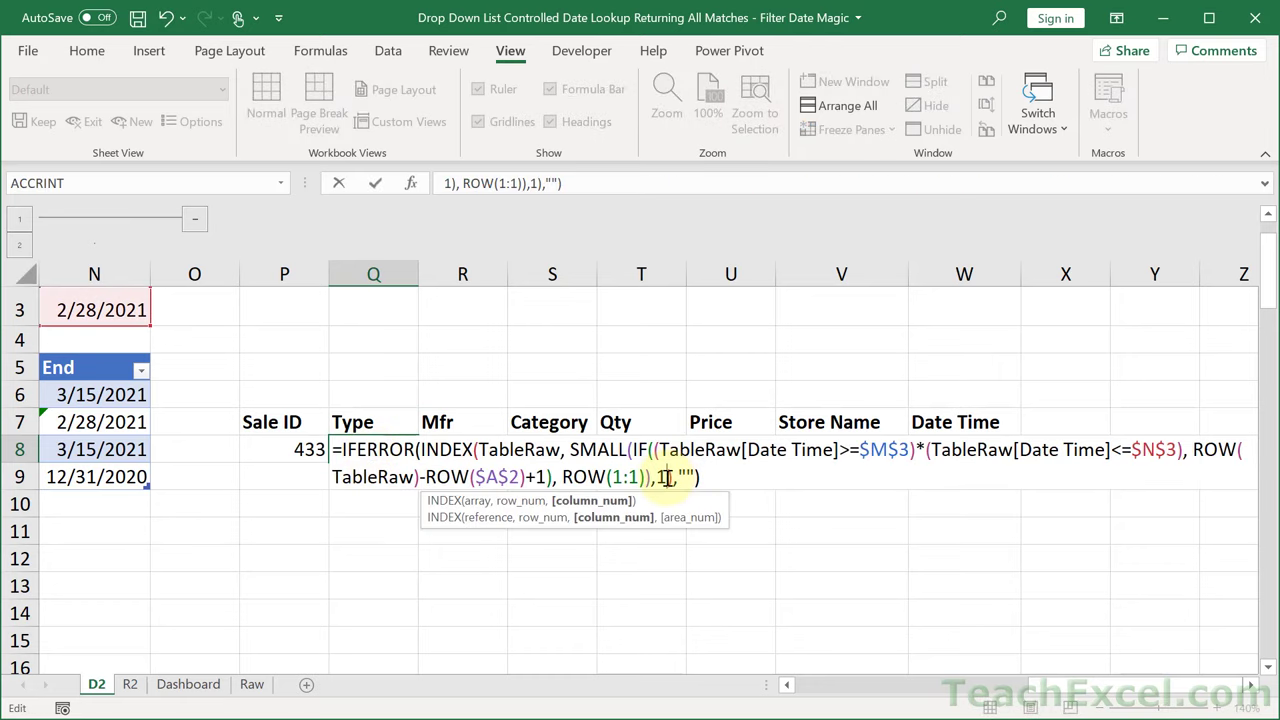
pyautogui.doubleClick(667, 478)
pyautogui.write('2')
pyautogui.hotkey('ctrl', 'shift', 'Return')
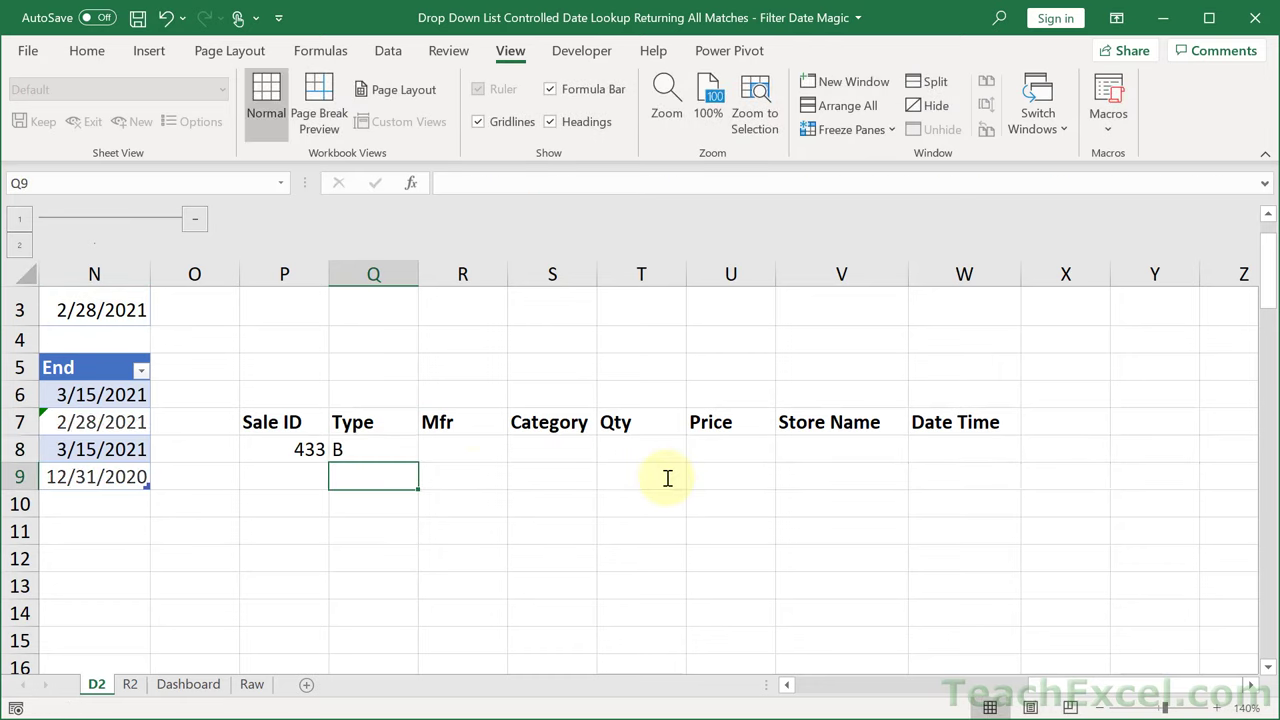
# Paste the formula text into R8 under Mfr as an array formula with INDEX column number 3.
pyautogui.click(448, 449)
pyautogui.hotkey('ctrl', 'v')
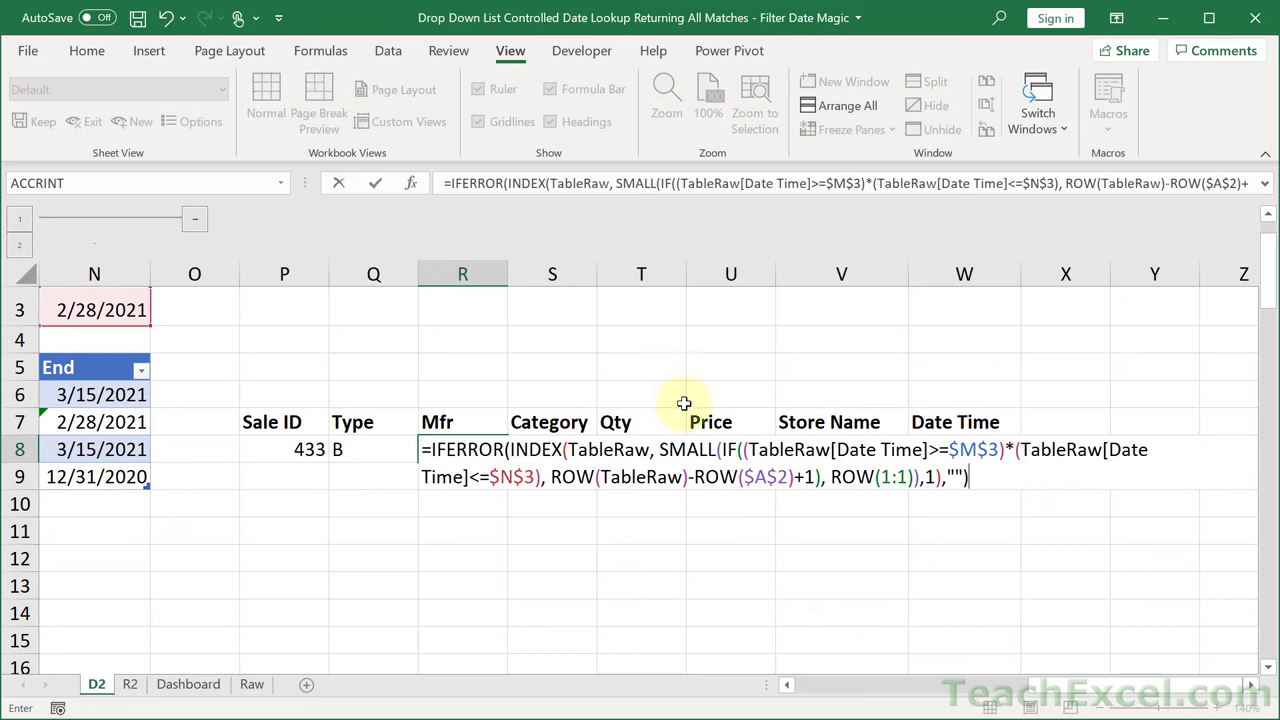
pyautogui.click(937, 477)
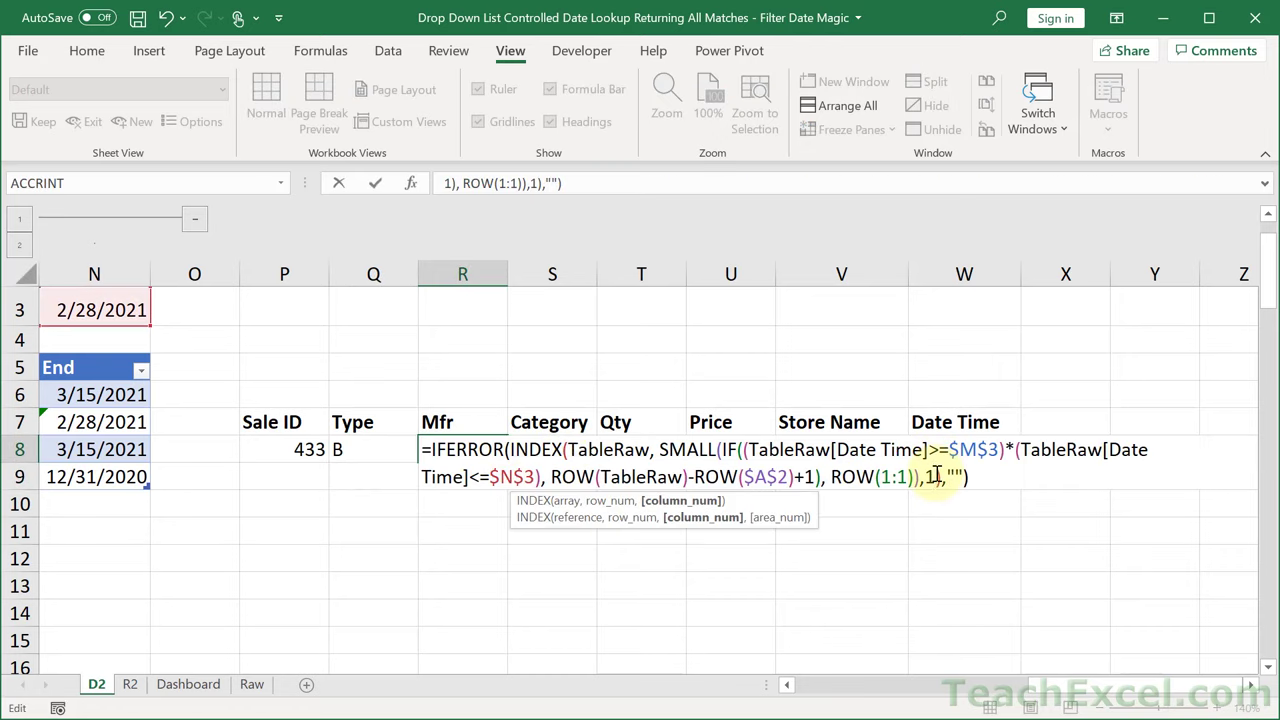
pyautogui.doubleClick(937, 477)
pyautogui.write('3')
pyautogui.hotkey('ctrl', 'shift', 'Return')
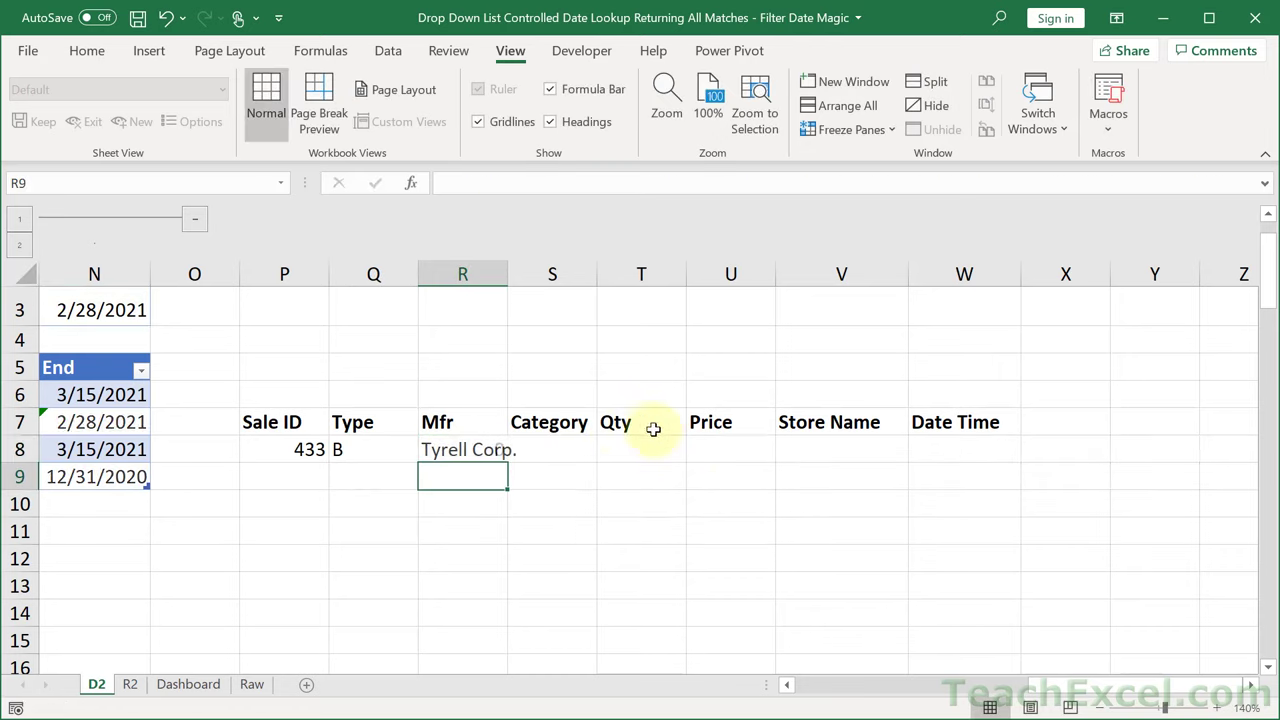
# Enter the formula text as array formulas in S8 with INDEX column number 4 and in T8 with column number 5.
pyautogui.click(559, 445)
pyautogui.write('=IFERROR(INDEX(TableRaw, SMALL(IF((TableRaw[Date Time]>=$M$3)*(TableRaw[Date Time]<=$N$3), ROW(TableRaw)-ROW($A$2)+1), ROW(1:1)),1,"")')
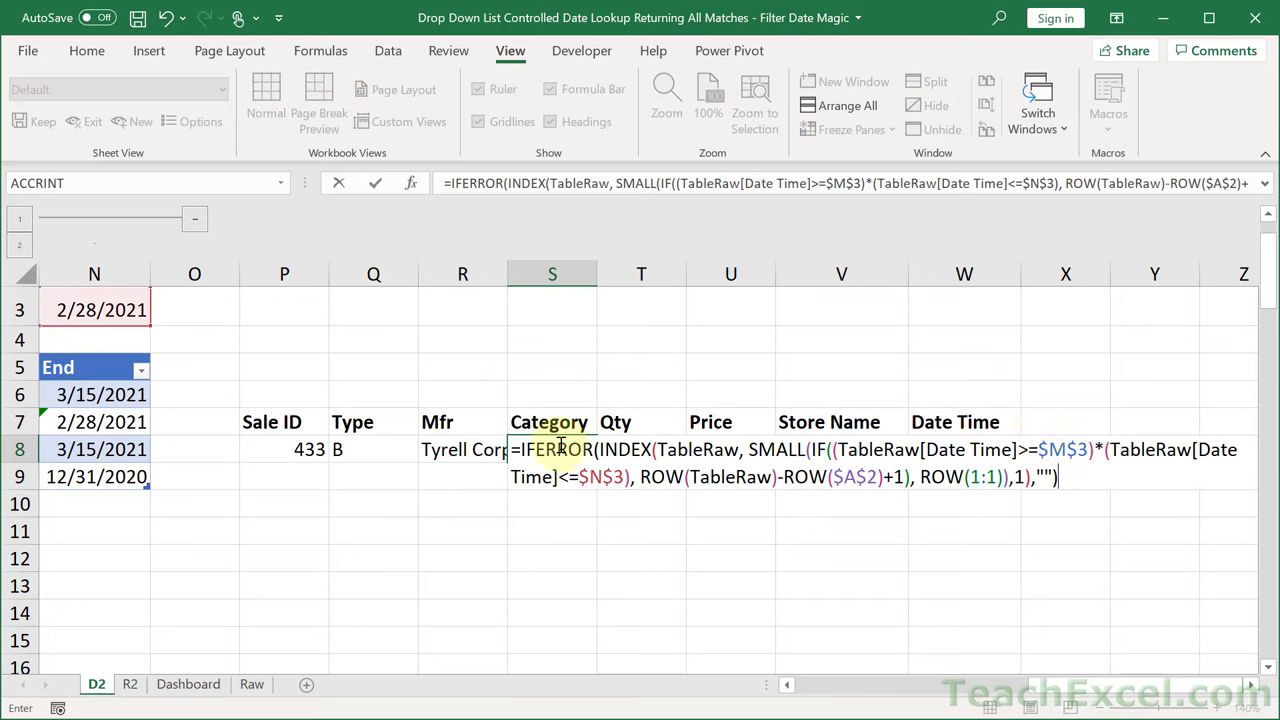
pyautogui.click(1026, 481)
pyautogui.press('BackSpace')
pyautogui.write('4')
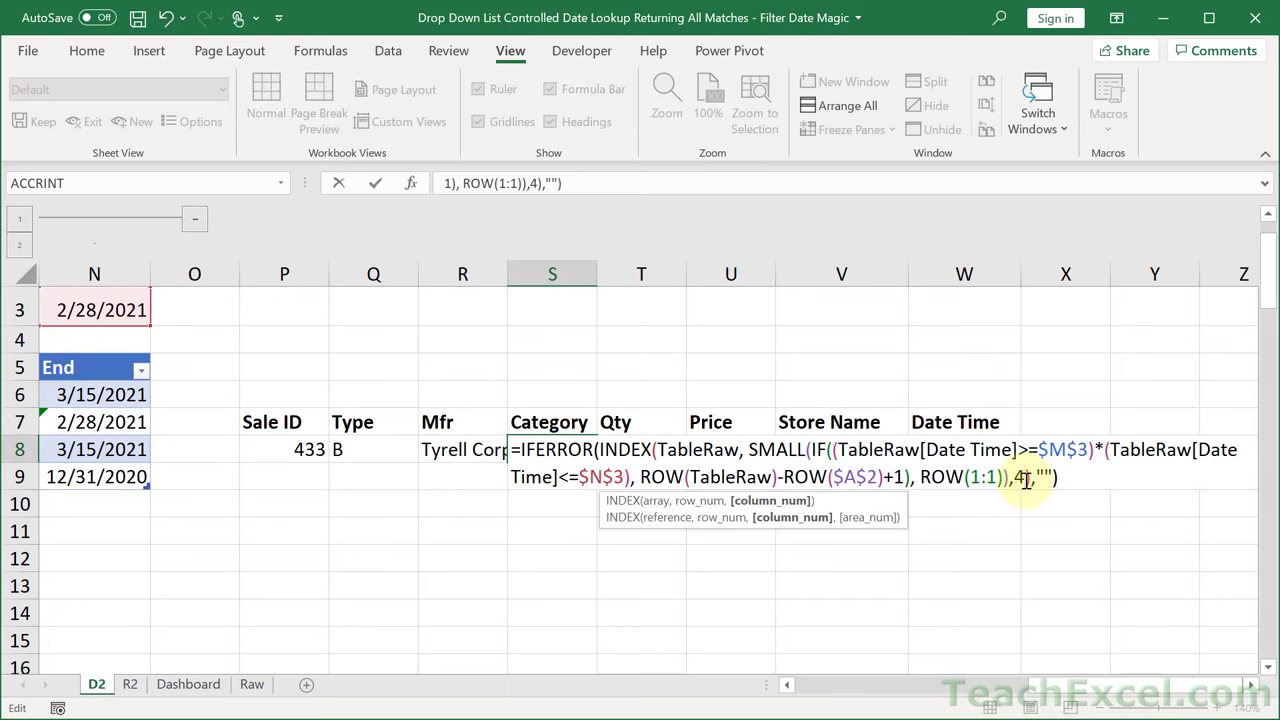
pyautogui.hotkey('ctrl', 'shift', 'Return')
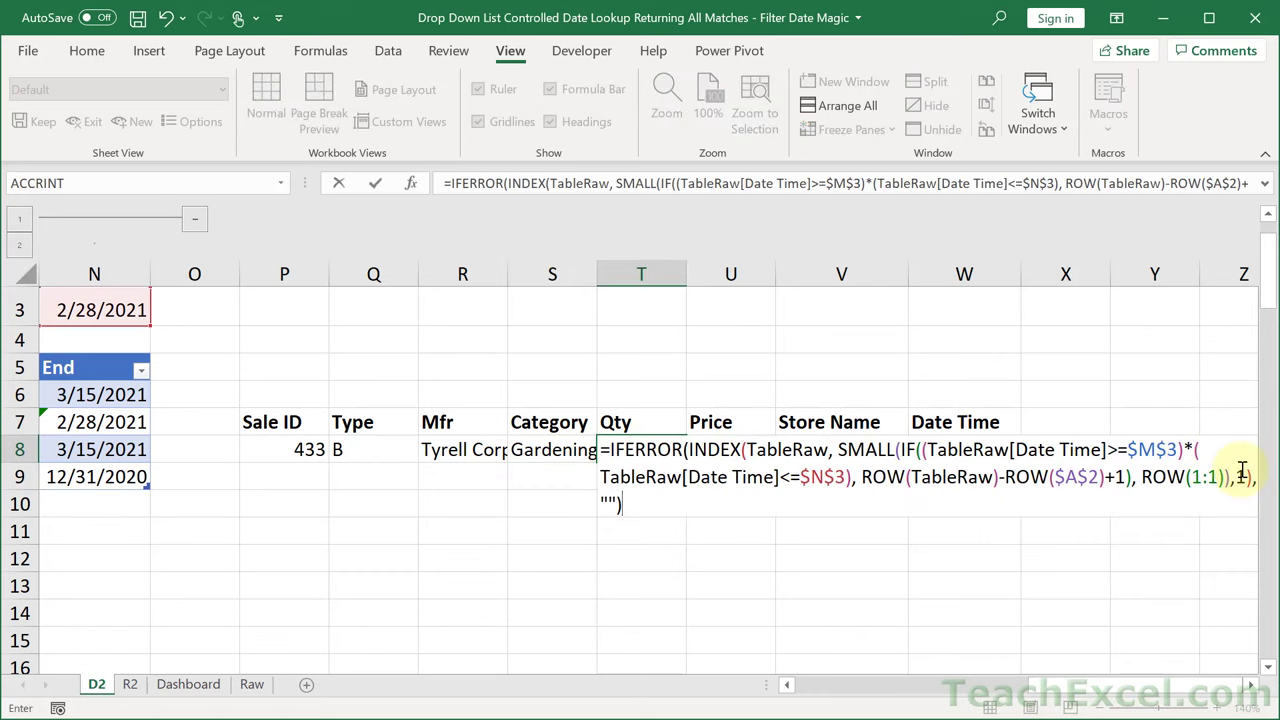
pyautogui.click(1247, 477)
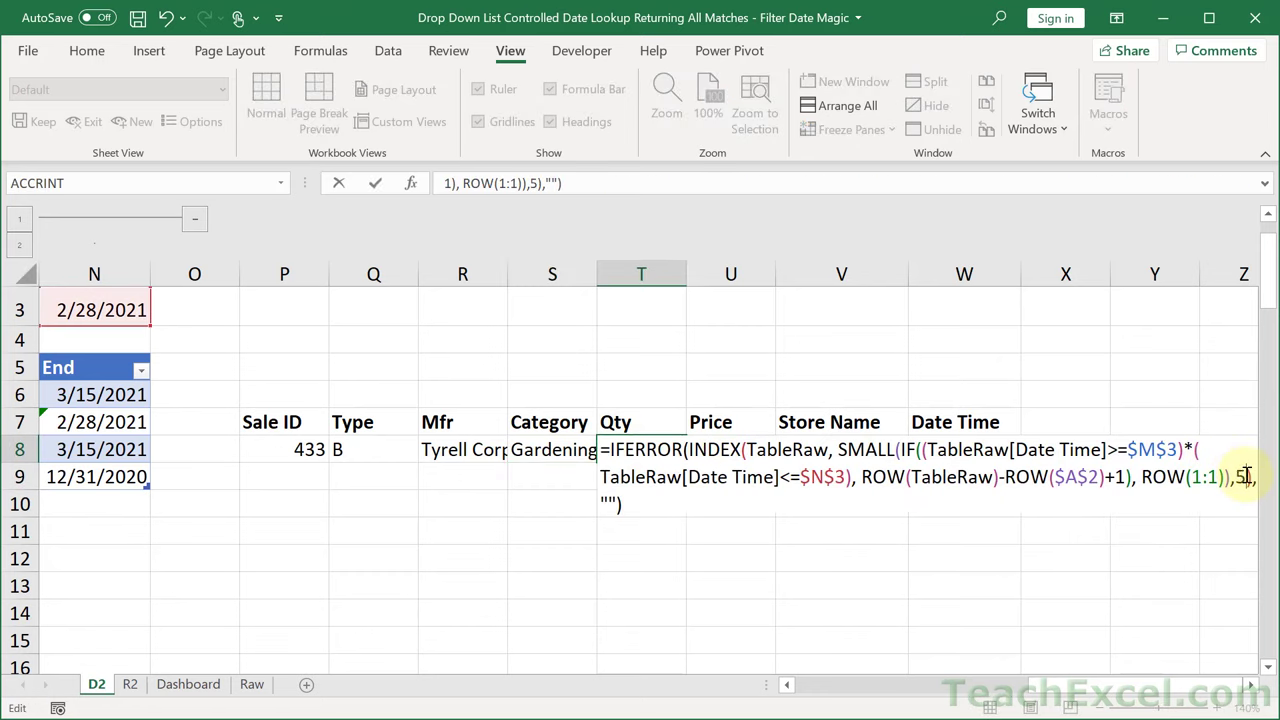
pyautogui.press('Return')
# Paste the formula text into U8 under Price as an array formula with INDEX column number 6.
pyautogui.click(726, 449)
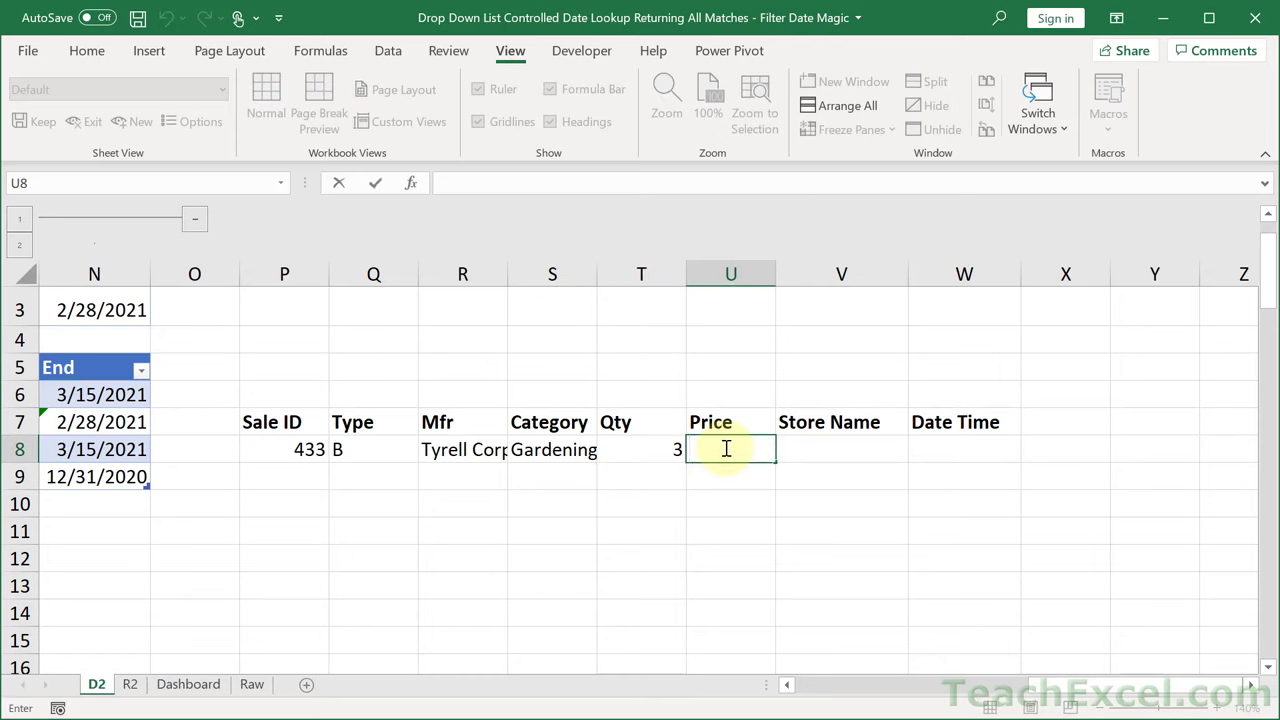
pyautogui.write('=IFERROR(INDEX(TableRaw, SMALL(IF((TableRaw[Date Time]>=$M$3)*(TableRaw[Date Time]<=$N$3), ROW(TableRaw)-ROW($A$2)+1), ROW(1:1)),1),"")')
pyautogui.click(931, 506)
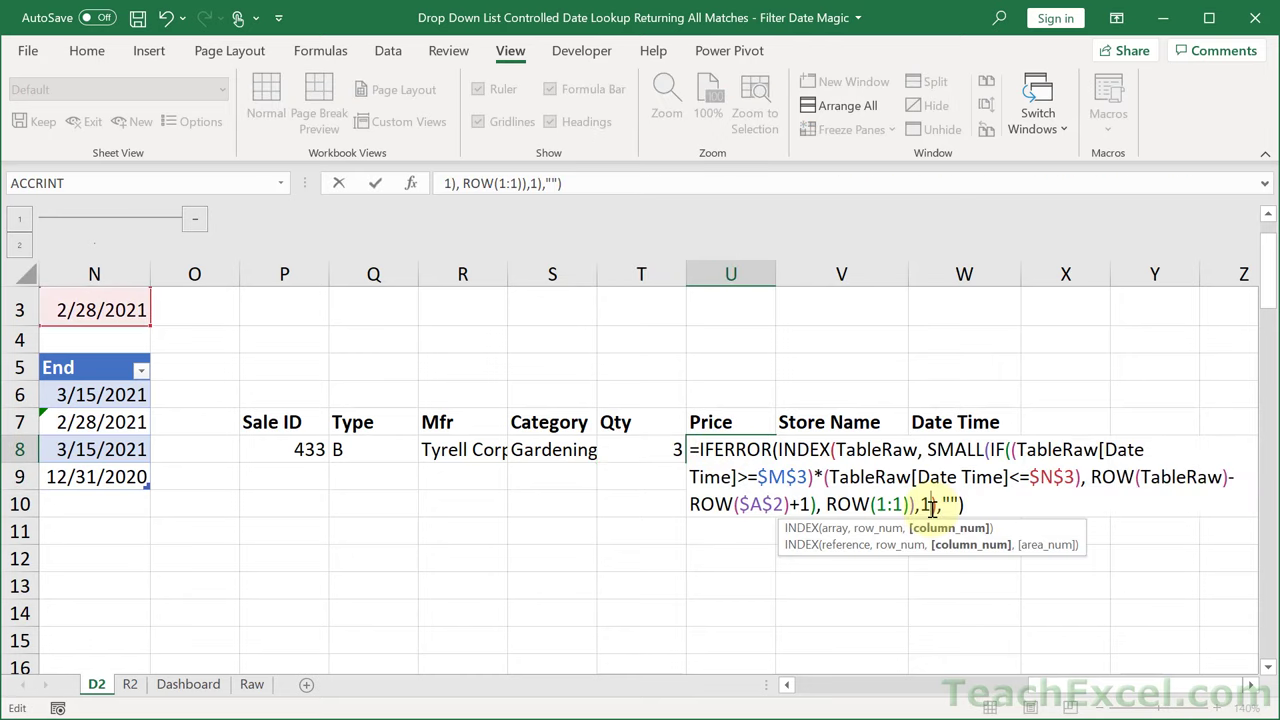
pyautogui.press('BackSpace')
pyautogui.write('6')
pyautogui.press('Return')
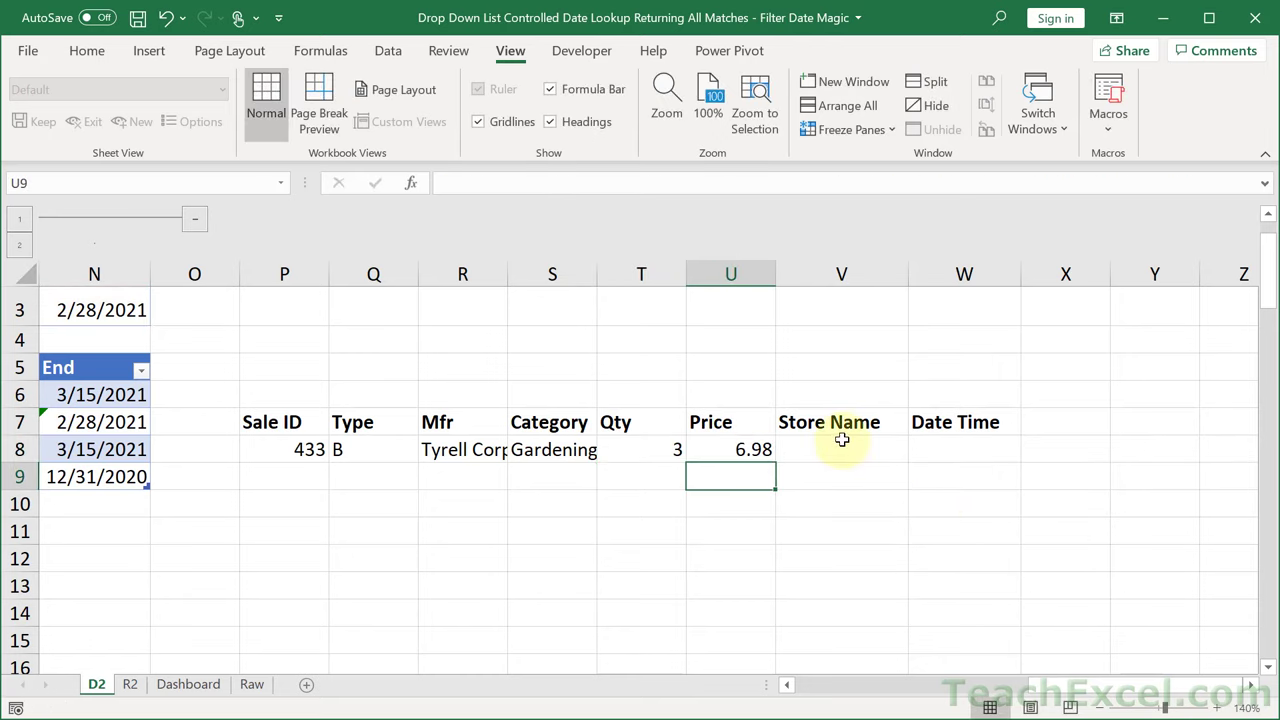
# Paste the formula text into V8 under Store Name as an array formula with INDEX column number 7.
pyautogui.doubleClick(842, 452)
pyautogui.write('=IFERROR(INDEX(TableRaw, SMALL(IF((TableRaw[Date Time]>=$M$3)*(TableRaw[Date Time]<=$N$3), ROW(TableRaw)-ROW($A$2)+1), ROW(1:1)),1),"")')
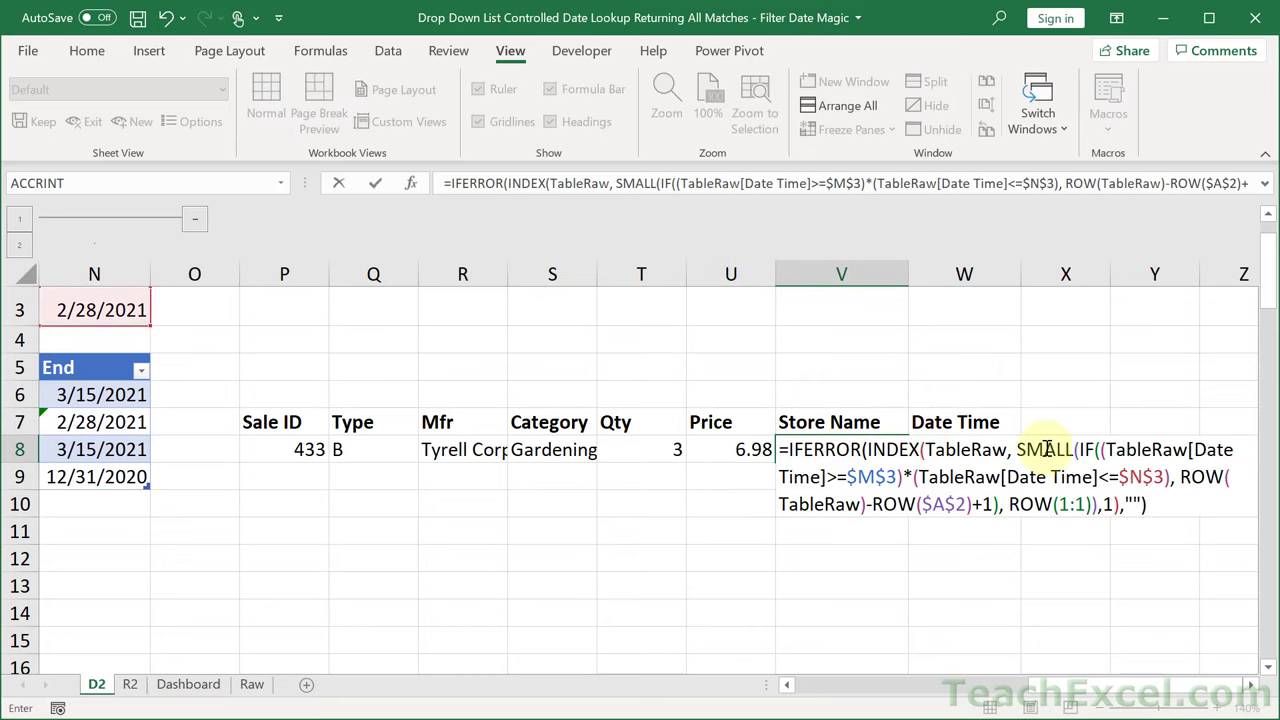
pyautogui.click(1117, 506)
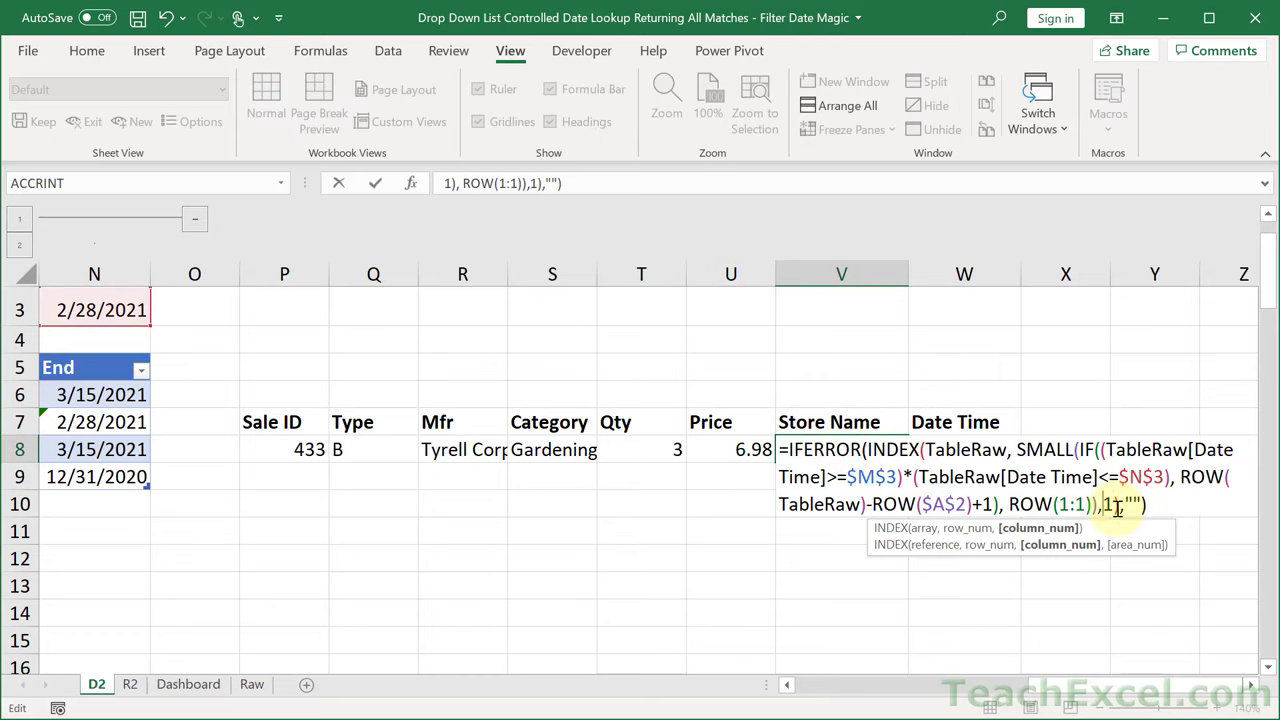
pyautogui.press('BackSpace')
pyautogui.write('7')
pyautogui.press('Return')
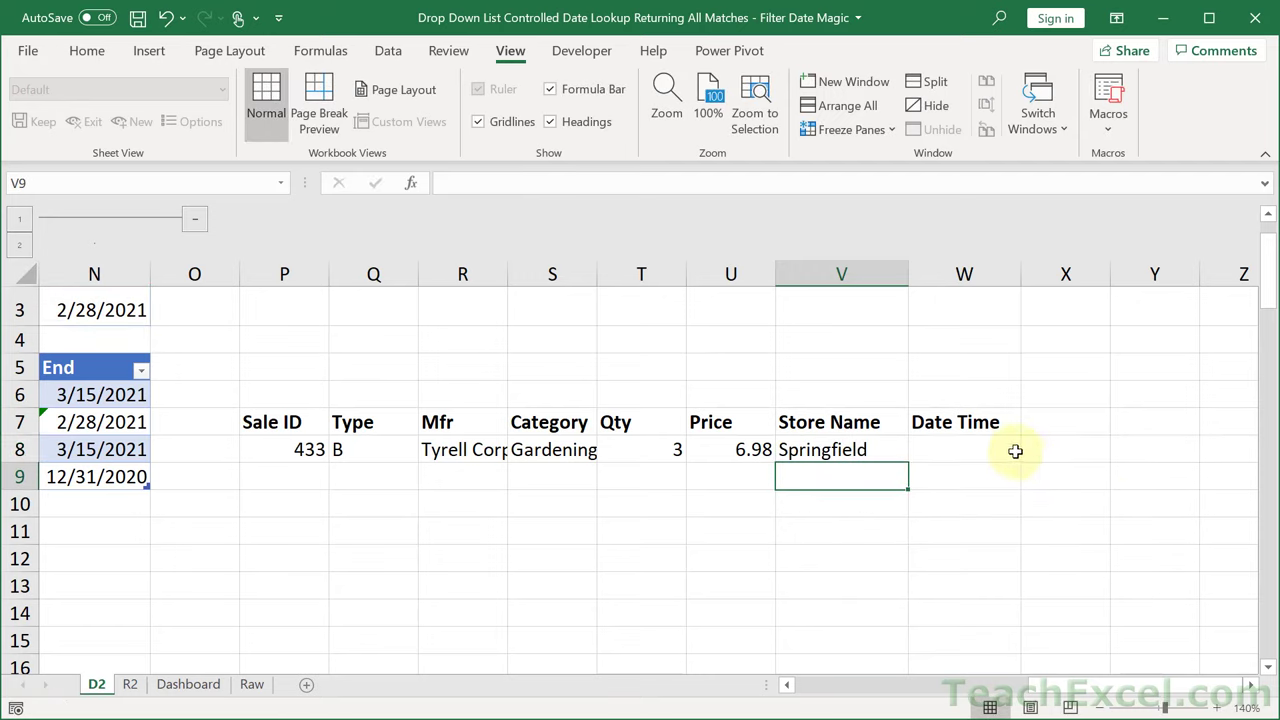
# Paste the formula text into W8 under Date Time as an array formula with INDEX column number 8.
pyautogui.doubleClick(996, 450)
pyautogui.write('=IFERROR(INDEX(TableRaw, SMALL(IF((TableRaw[Date Time]>=$M$3)*(TableRaw[Date Time]<=$N$3), ROW(TableRaw)-ROW($A$2)+1), ROW(1:1)),1),"")')
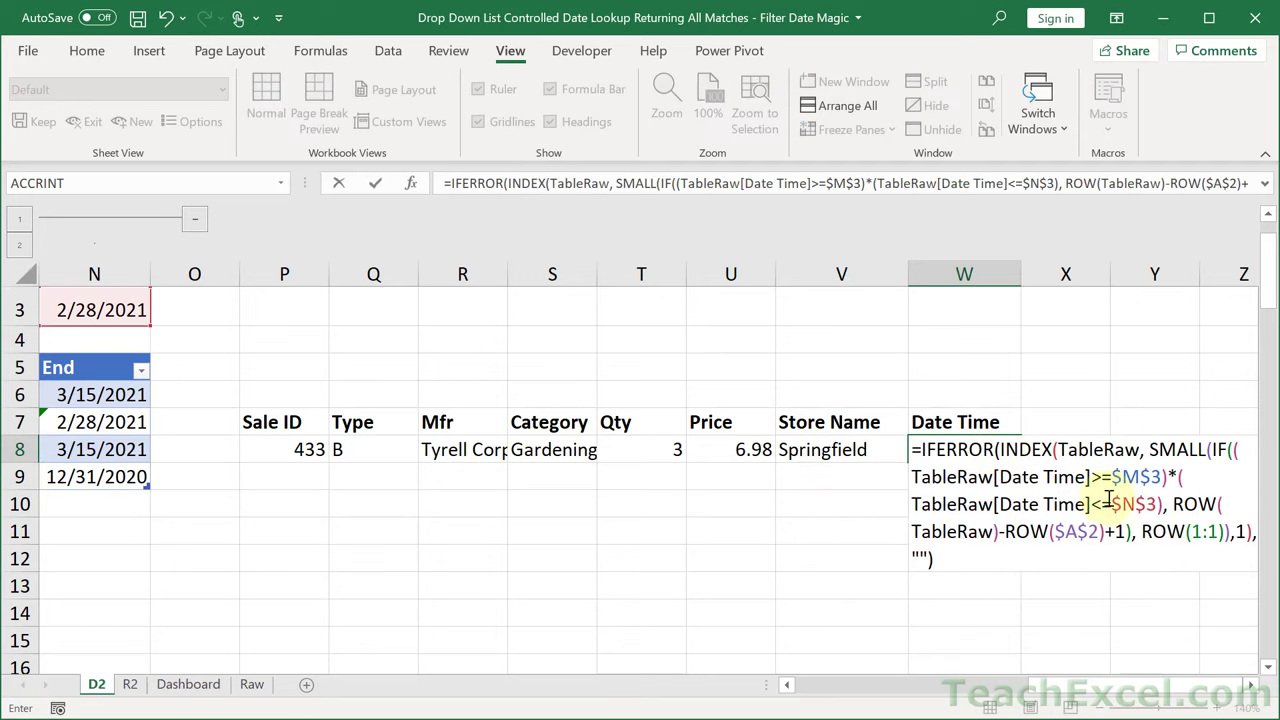
pyautogui.click(1240, 530)
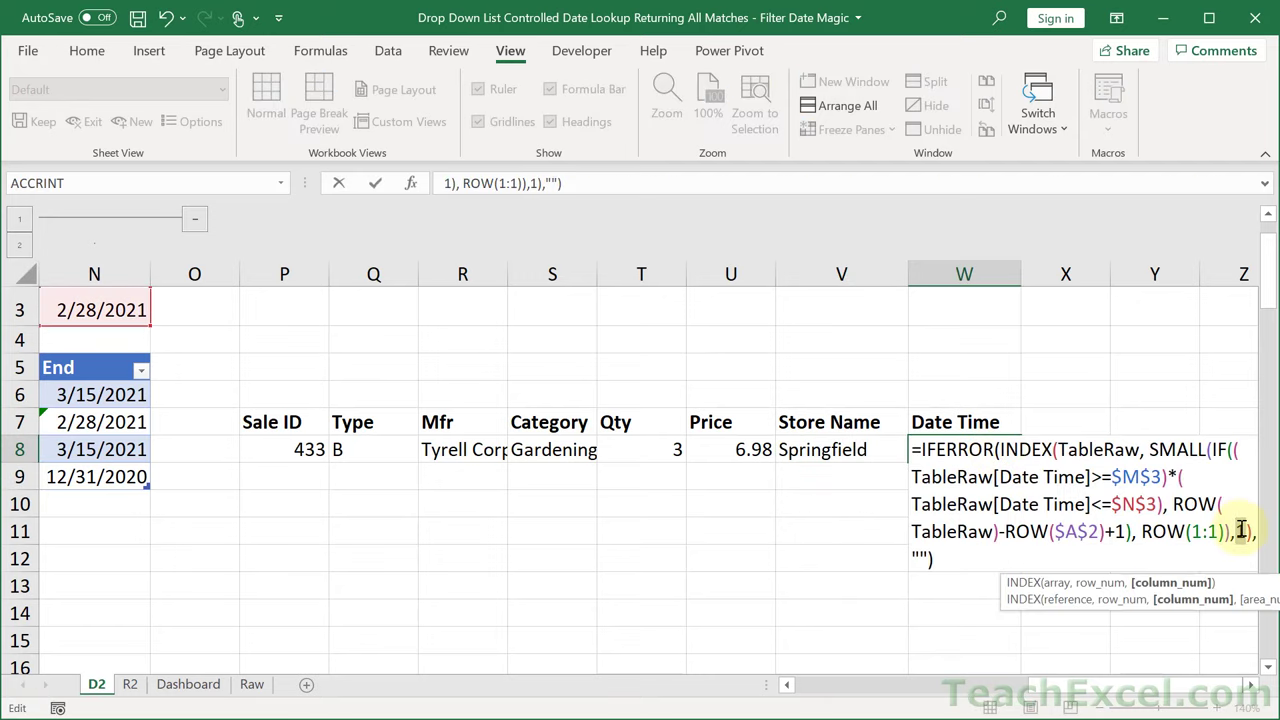
pyautogui.press('BackSpace')
pyautogui.write('8')
pyautogui.hotkey('ctrl', 'shift', 'Return')
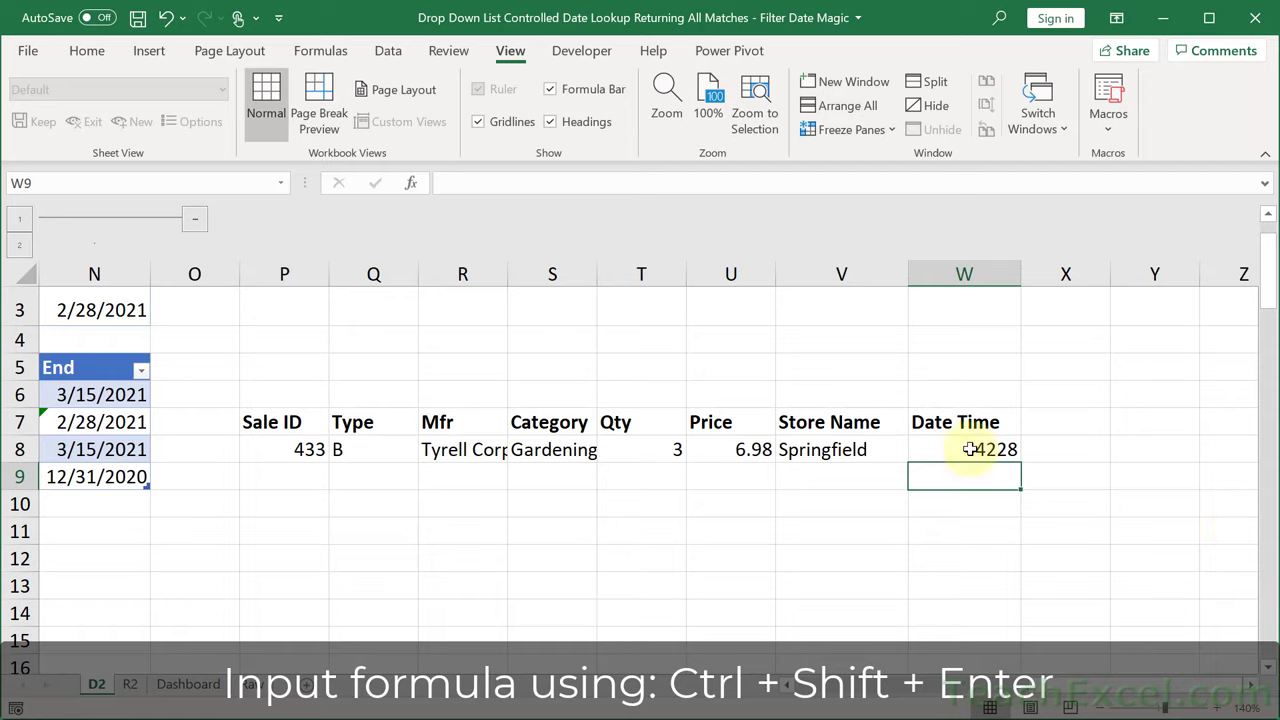
# Fill the formulas in P8:W8 down through row 35 and compare the rows with the FILTER results.
pyautogui.click(1105, 707)
pyautogui.click(1105, 707)
pyautogui.click(1105, 707)
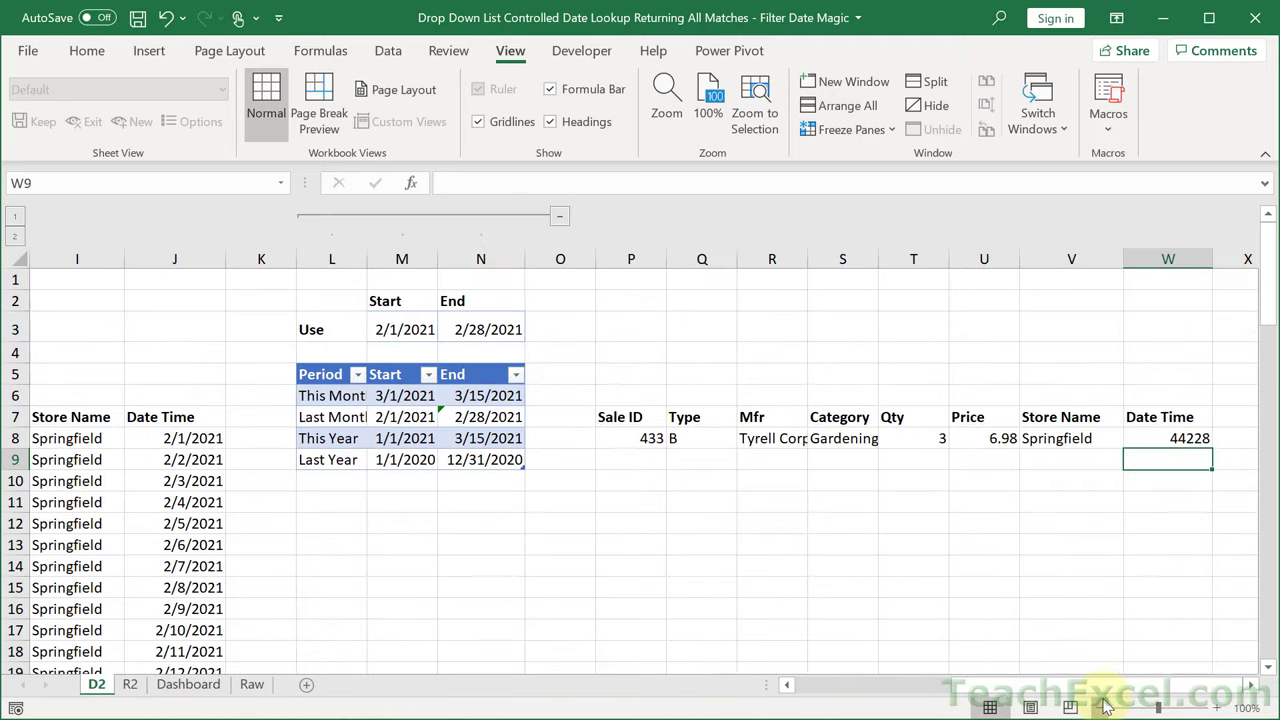
pyautogui.click(1105, 707)
pyautogui.click(1105, 707)
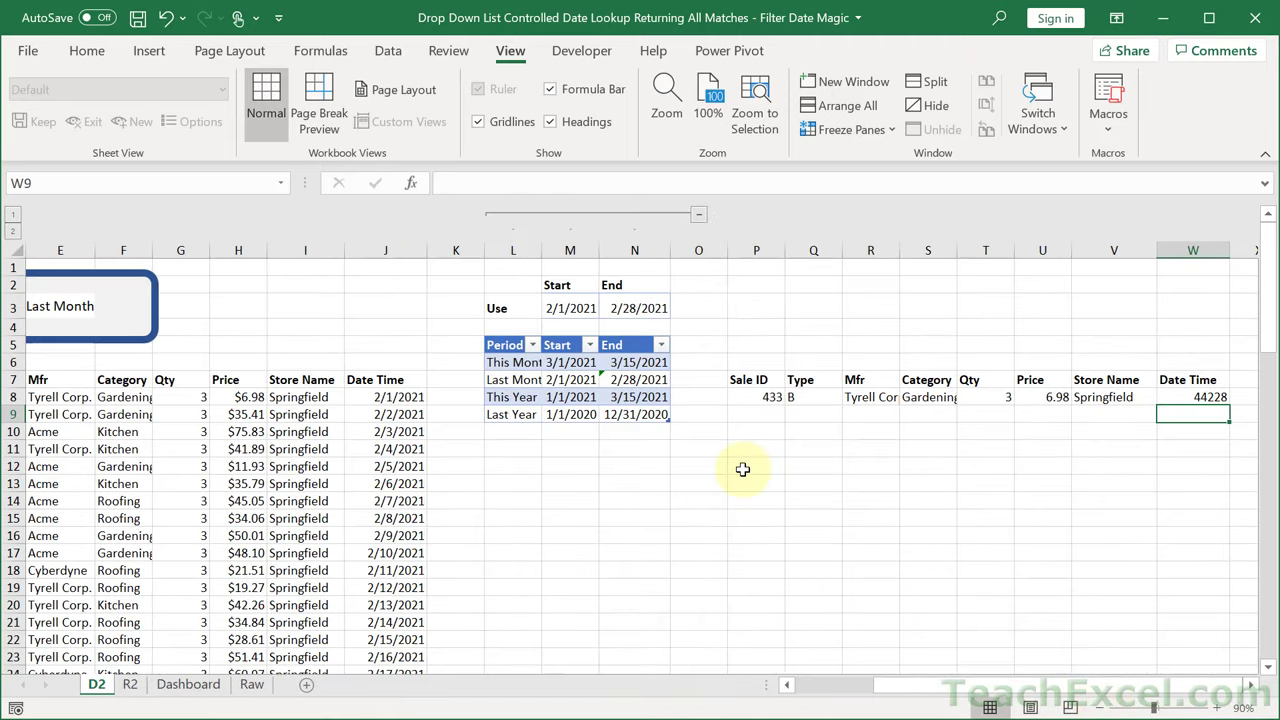
pyautogui.moveTo(762, 397); pyautogui.dragTo(1207, 520)
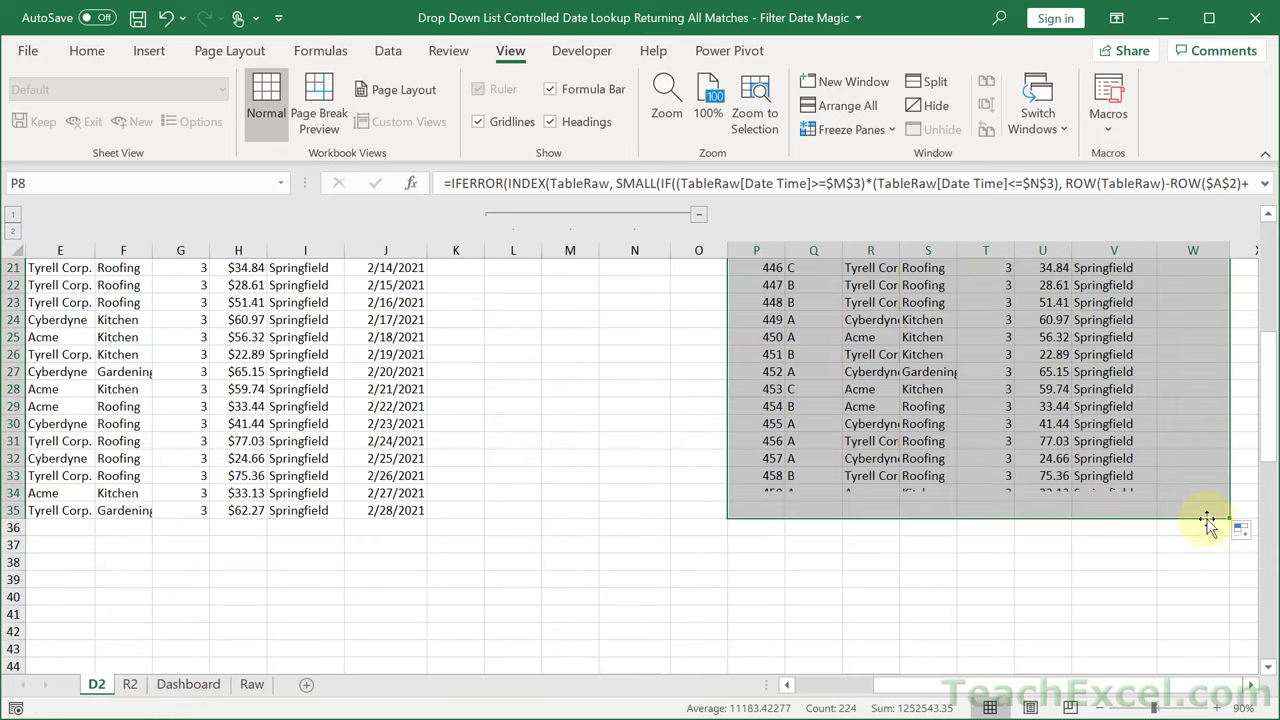
pyautogui.moveTo(1270, 400); pyautogui.dragTo(1270, 400)
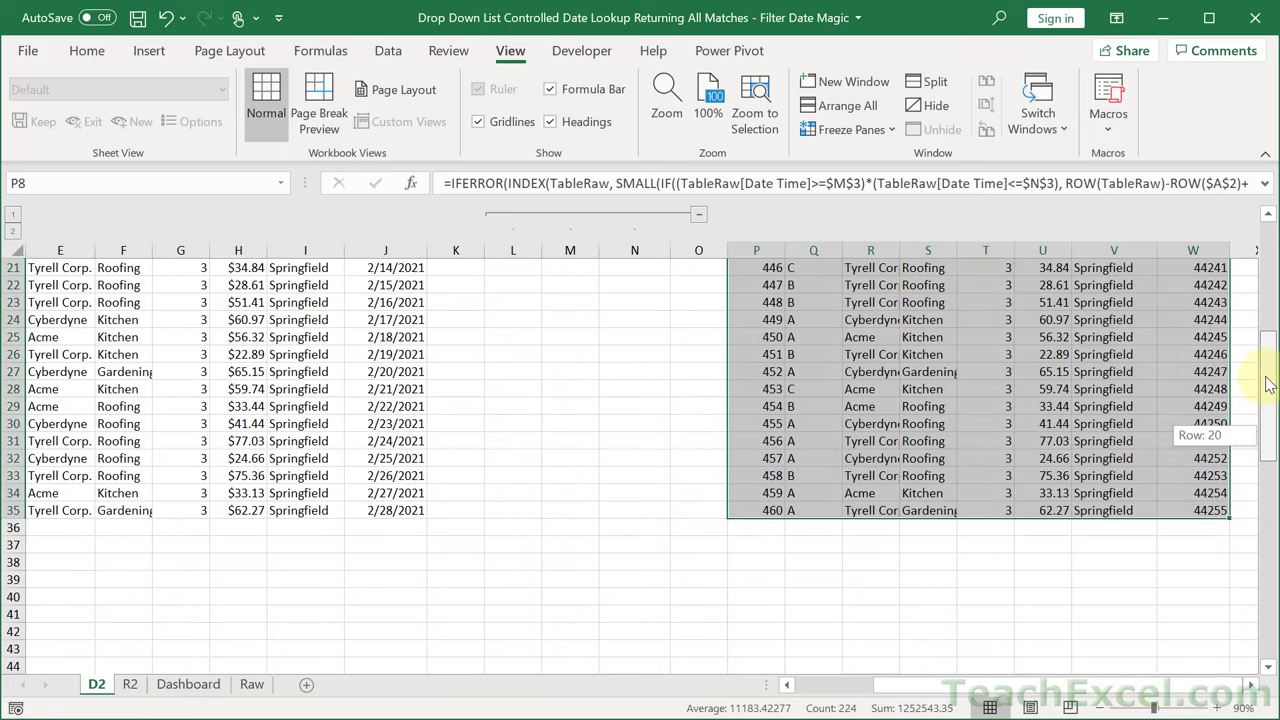
pyautogui.scroll(4, 1268, 385)
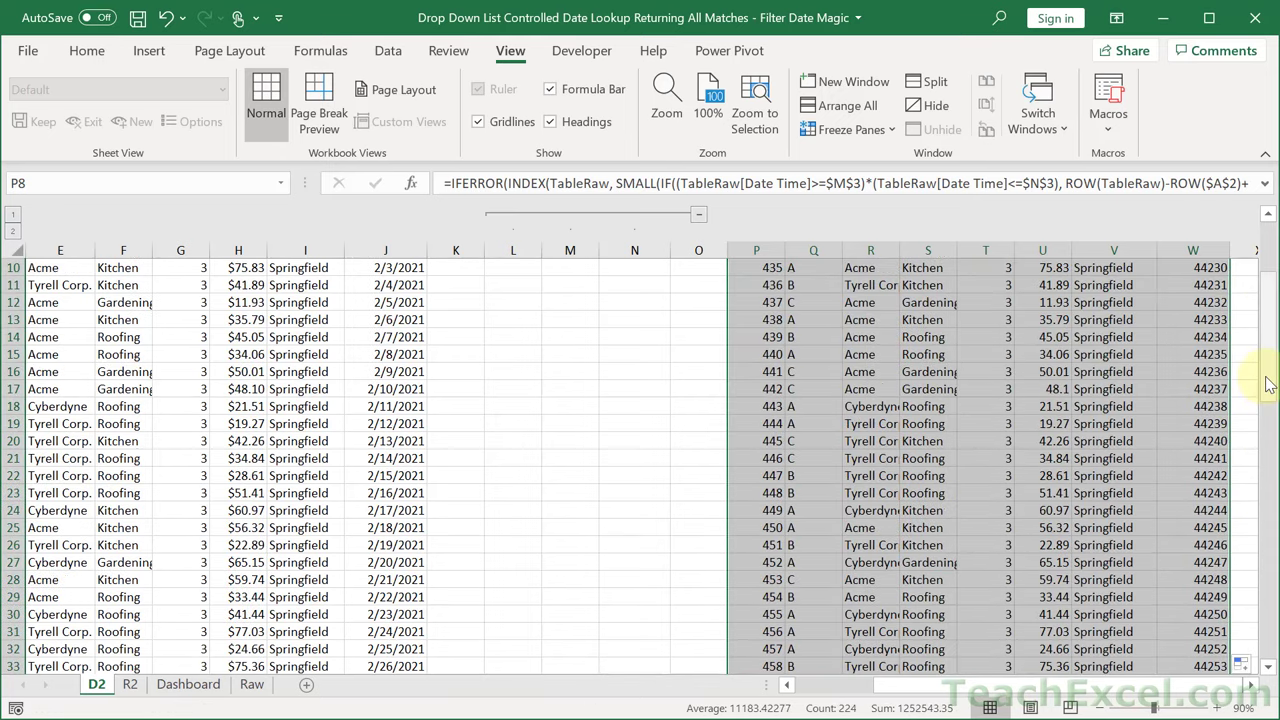
pyautogui.scroll(3, 988, 422)
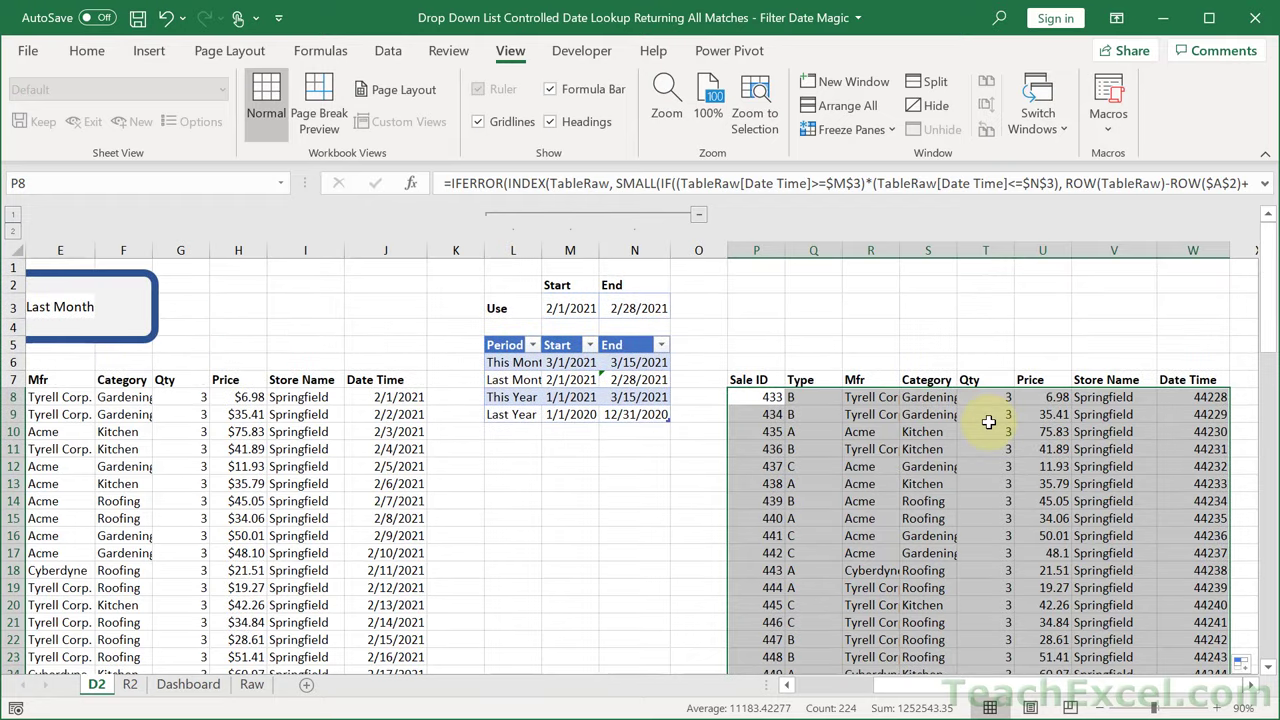
pyautogui.scroll(-7, 988, 422)
pyautogui.scroll(7, 988, 422)
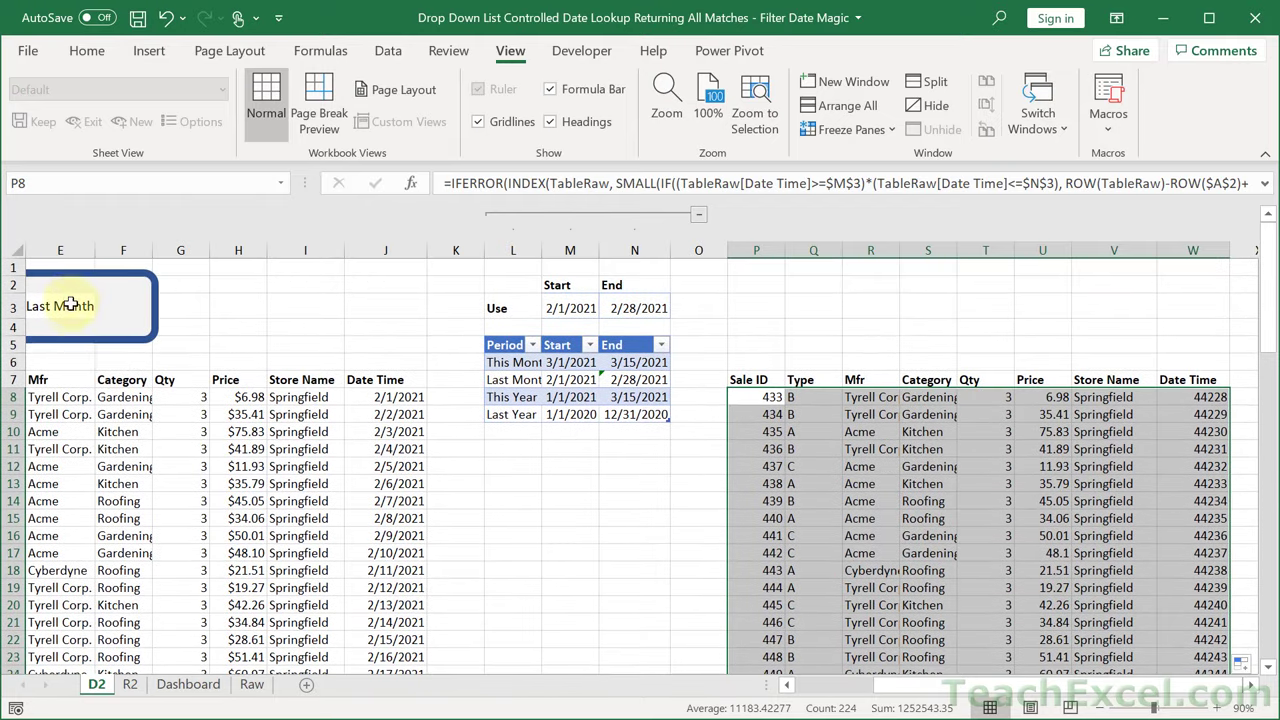
# Set the period in E3 to Last Year and inspect where the filled formulas in columns P to W end.
pyautogui.click(70, 305)
pyautogui.click(104, 310)
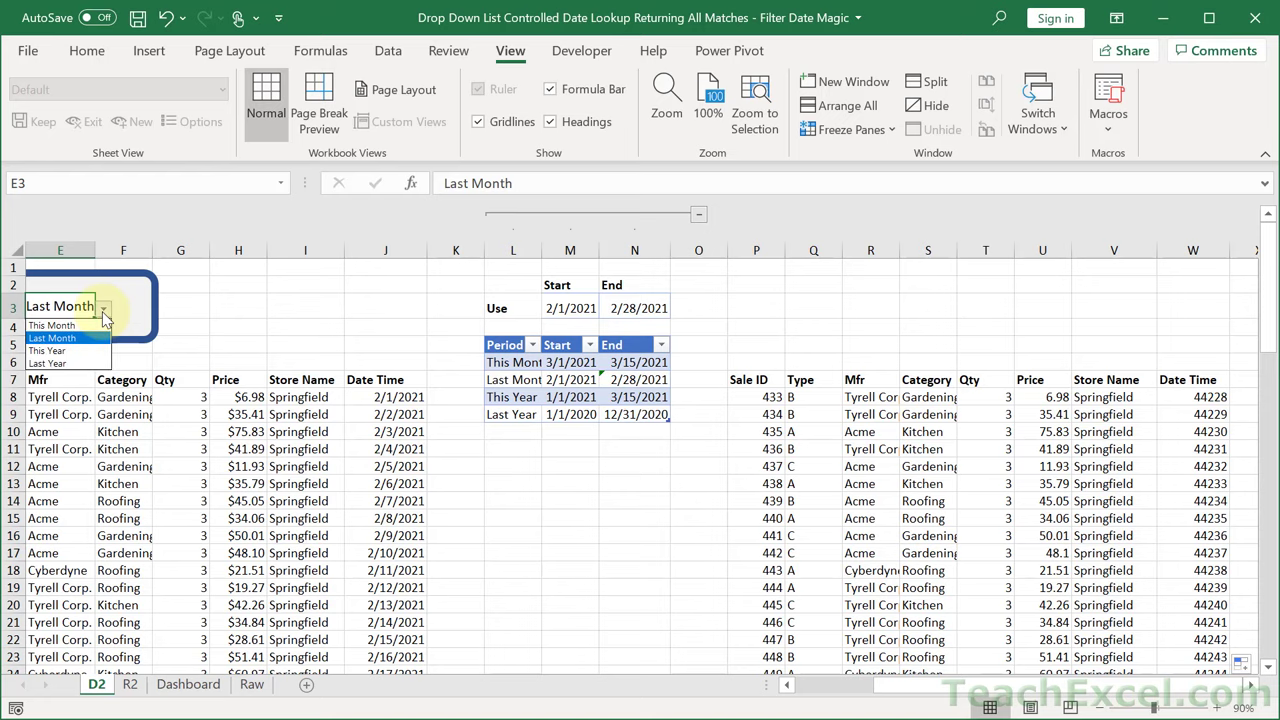
pyautogui.click(81, 364)
pyautogui.scroll(-6, 676, 487)
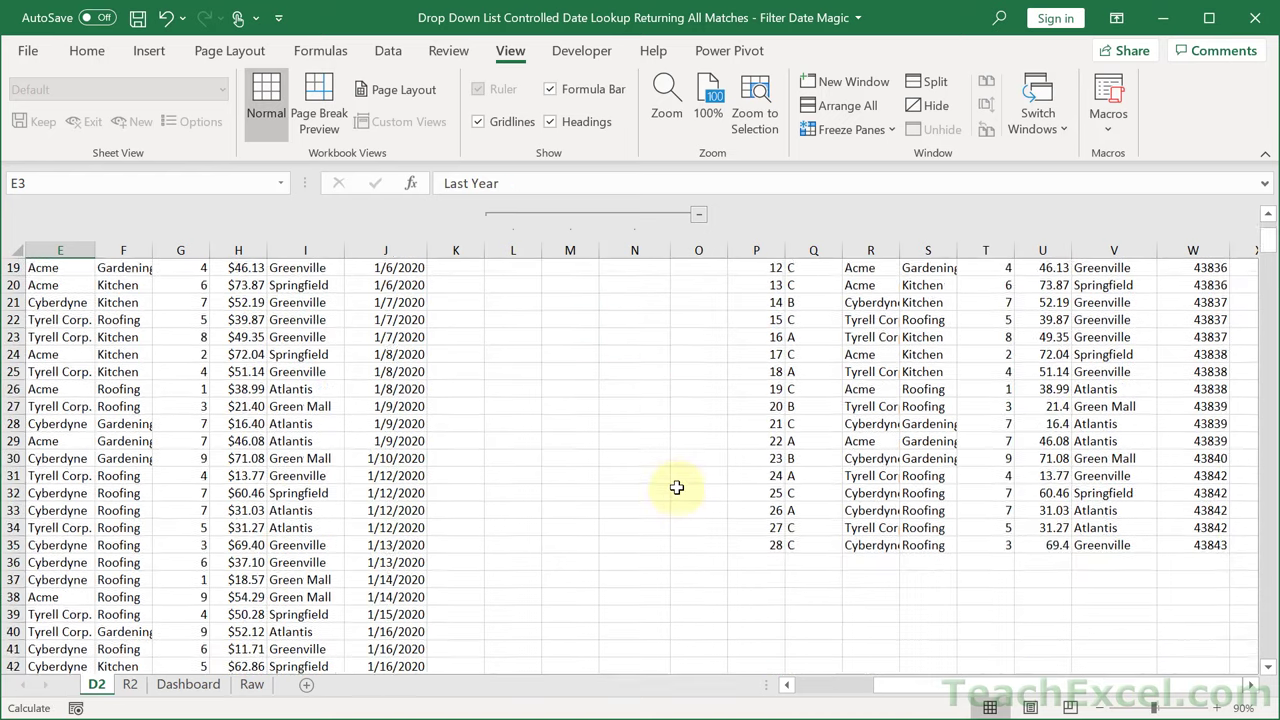
pyautogui.scroll(-1, 676, 487)
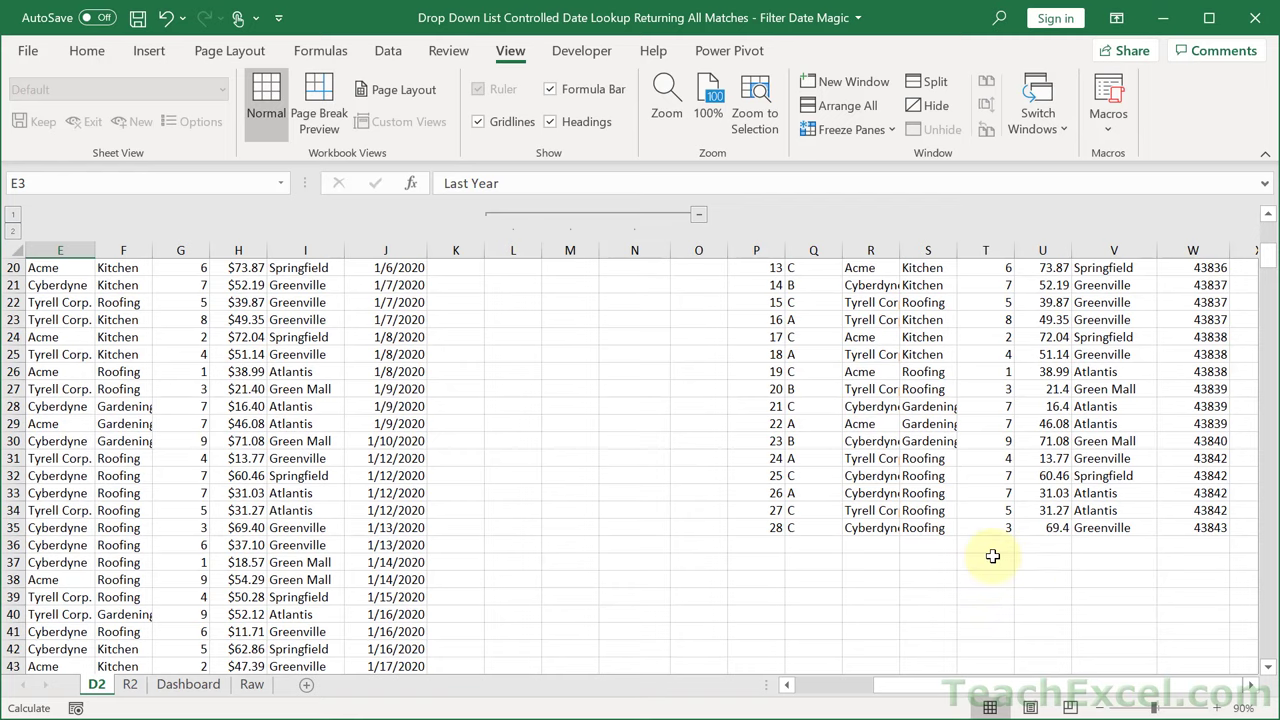
# Fill the formulas in P35:W35 down through row 478 and inspect the formula in blank-looking cell T465.
pyautogui.moveTo(762, 525); pyautogui.dragTo(1034, 690)
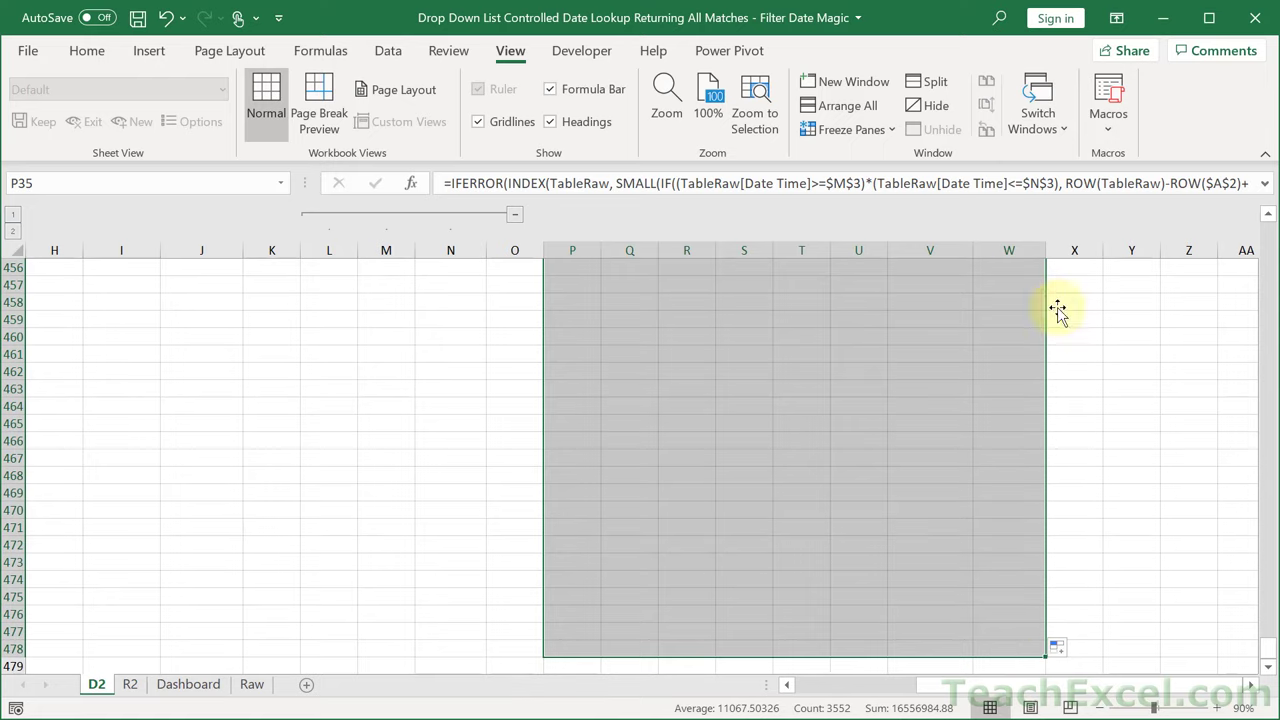
pyautogui.click(820, 420)
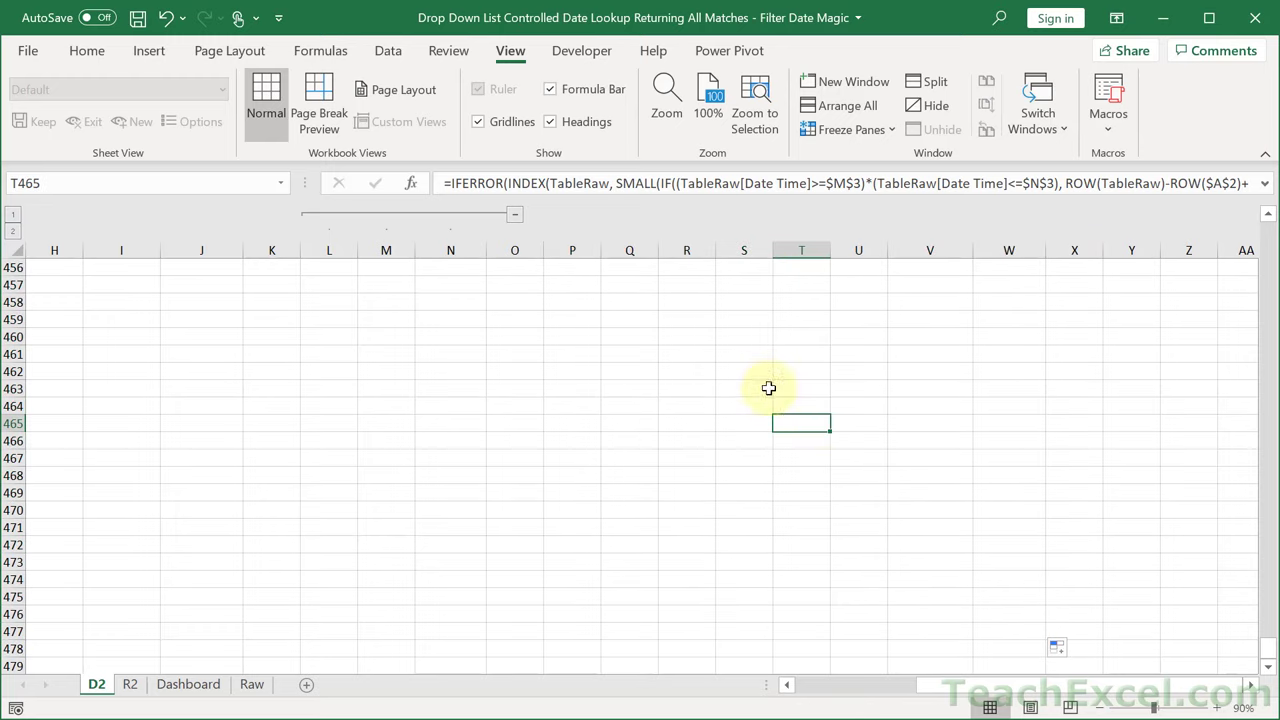
pyautogui.doubleClick(782, 422)
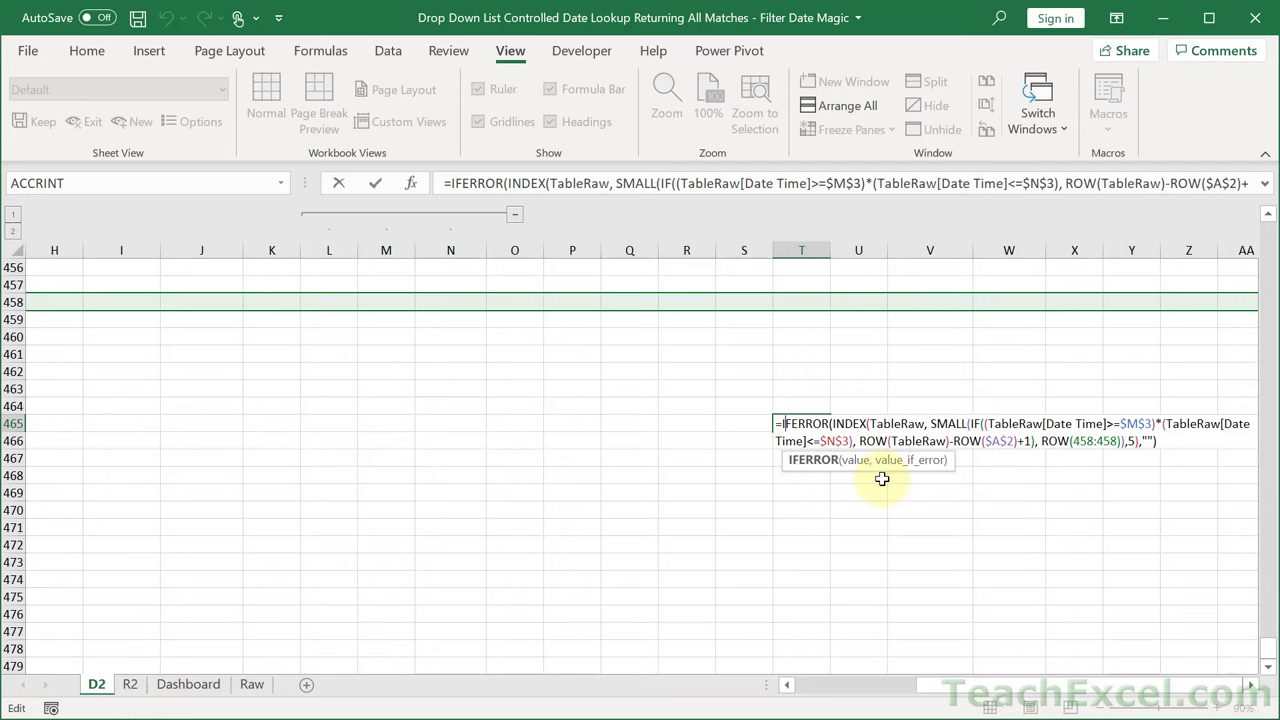
pyautogui.press('Escape')
pyautogui.hotkey('ctrl', 'Home')
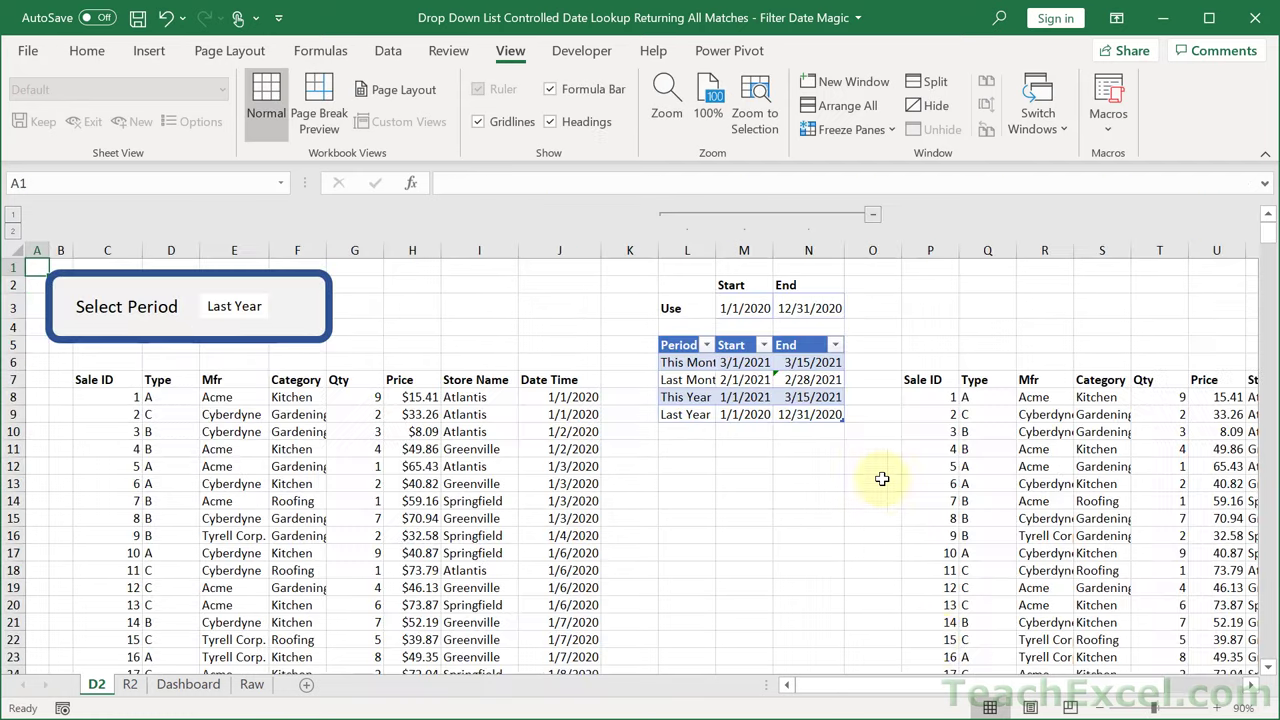
# Examine the number formatting of the Date Time values in column W and the Price values in column U.
pyautogui.moveTo(905, 686); pyautogui.dragTo(1080, 690)
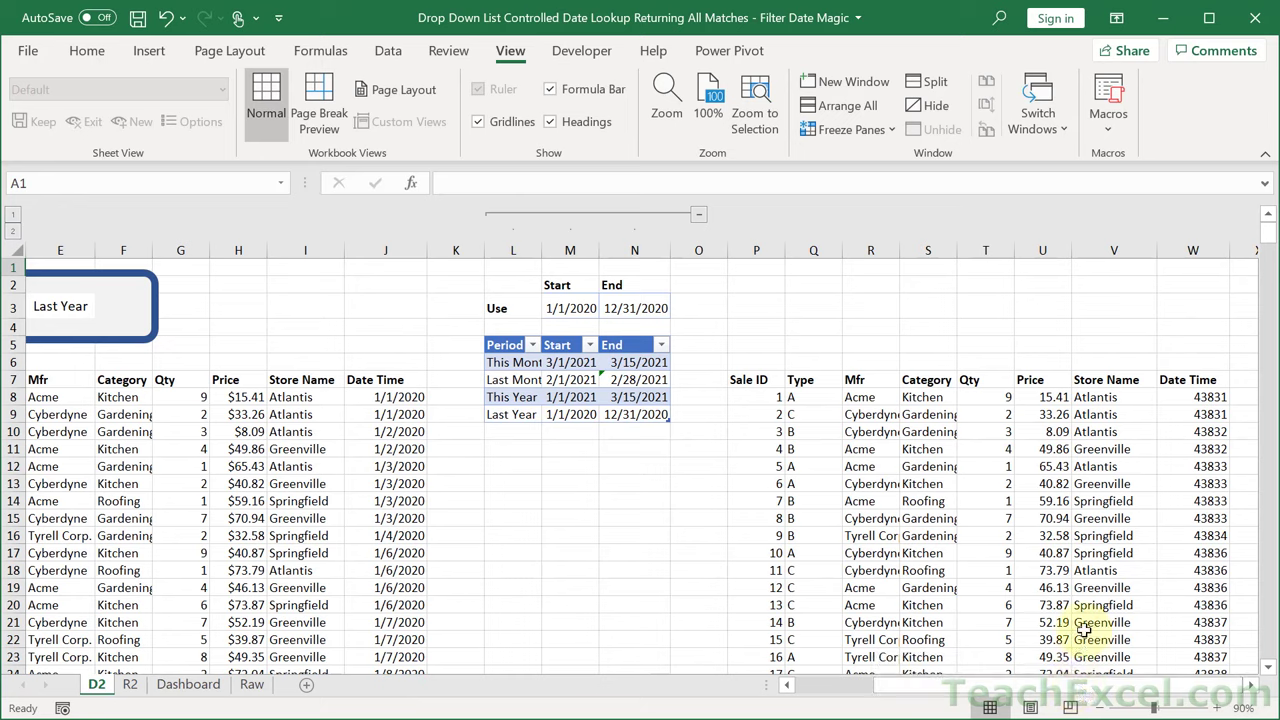
pyautogui.moveTo(1179, 397); pyautogui.dragTo(1192, 605)
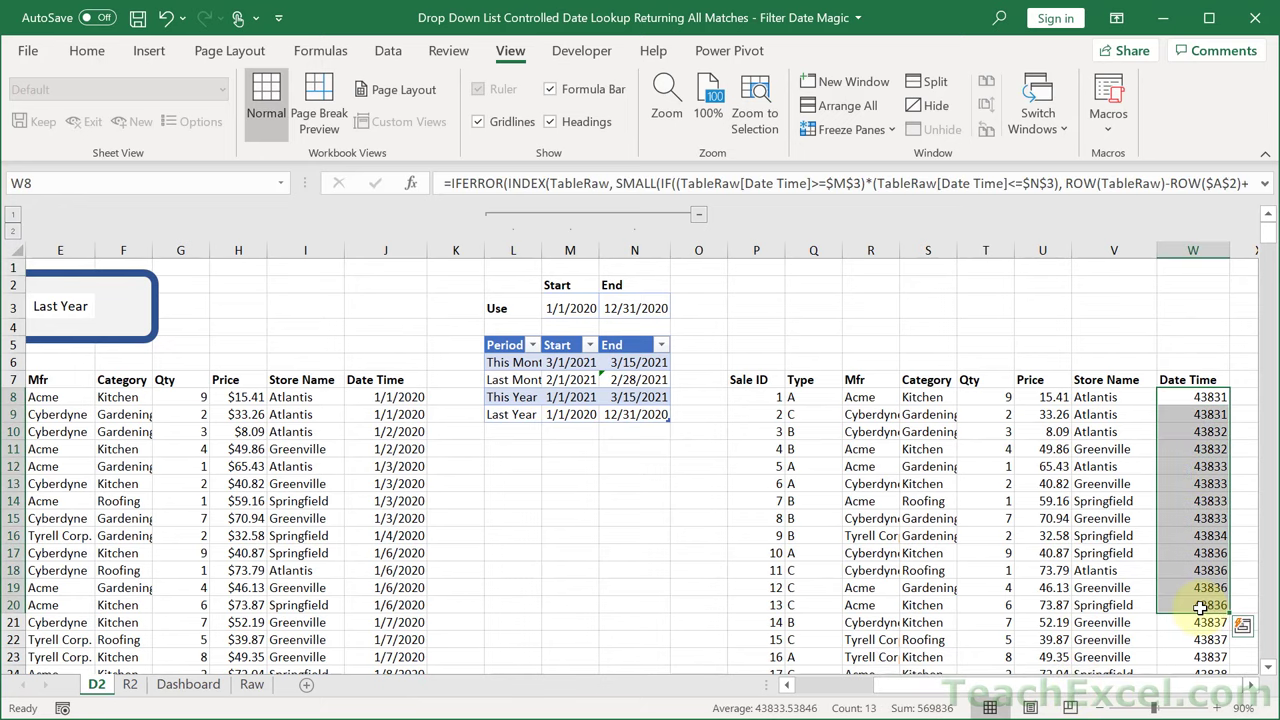
pyautogui.moveTo(1036, 397); pyautogui.dragTo(1018, 575)
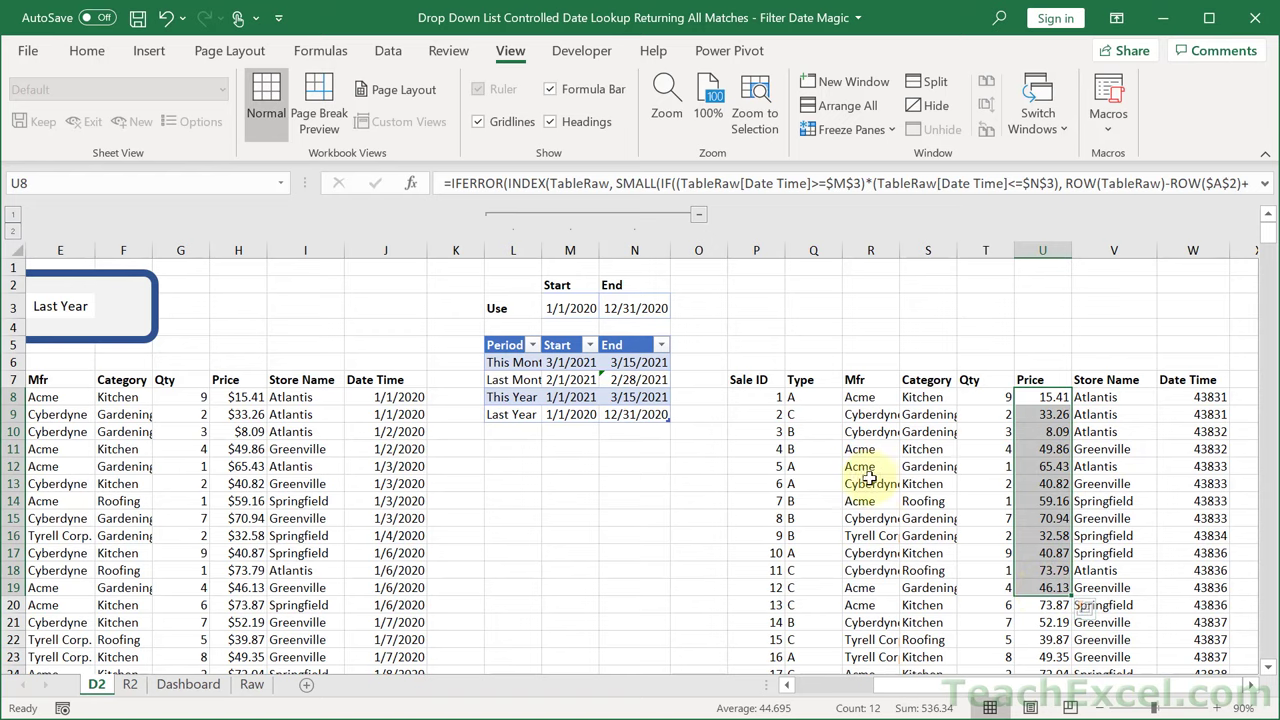
pyautogui.click(822, 697)
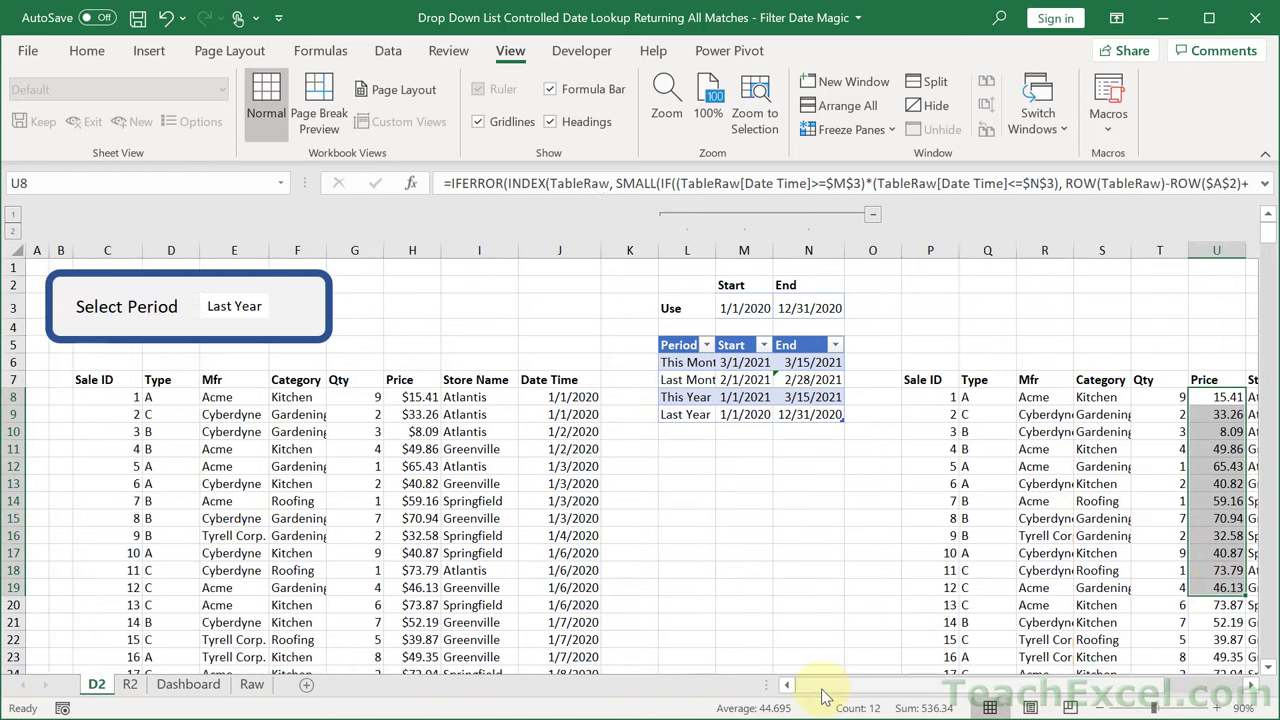